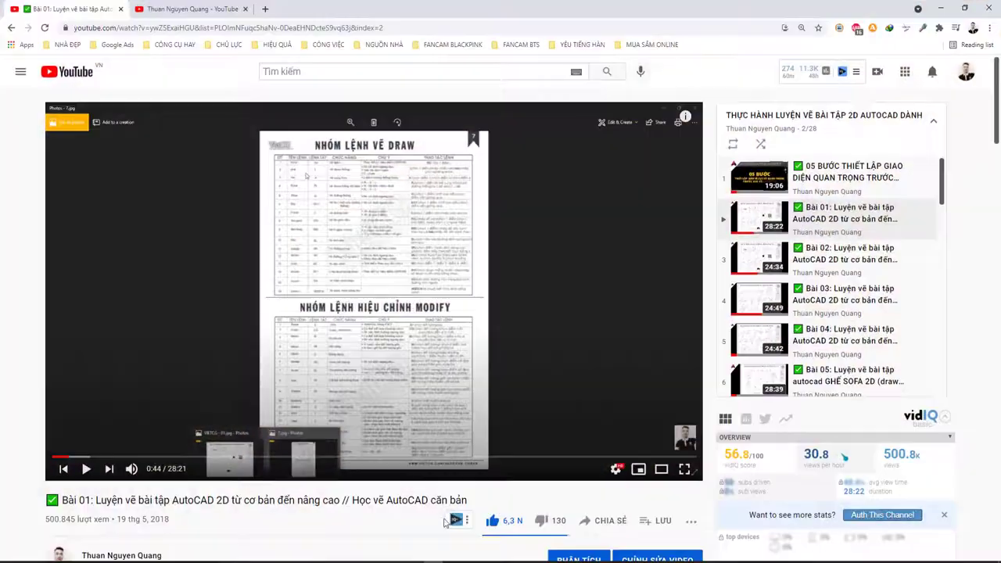
Step: Highlight part of the AutoCAD lesson video title, then clear the selection
scroll(444, 522, "down", 2)
scroll(293, 486, "up", 1)
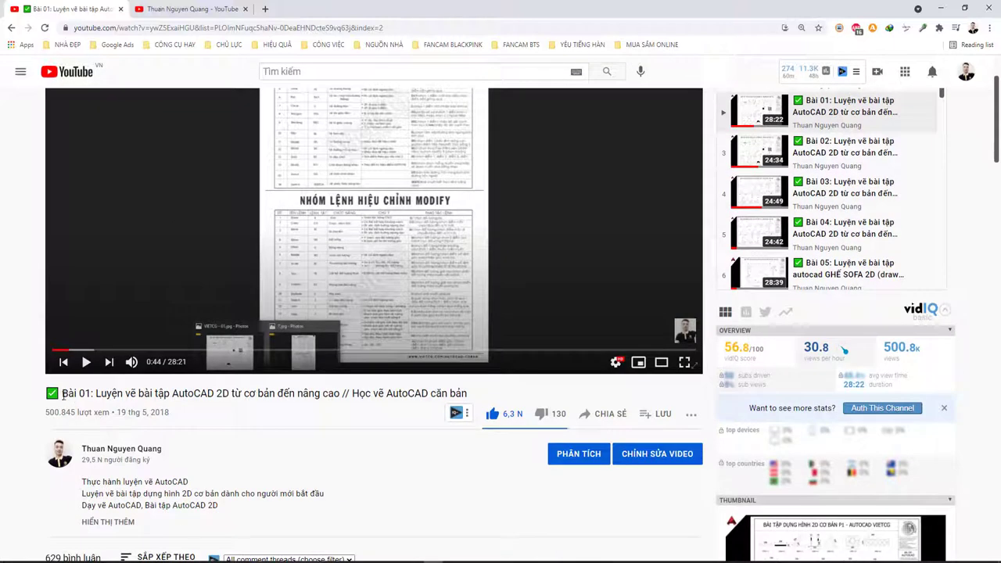
left_click_drag(62, 393, 316, 393)
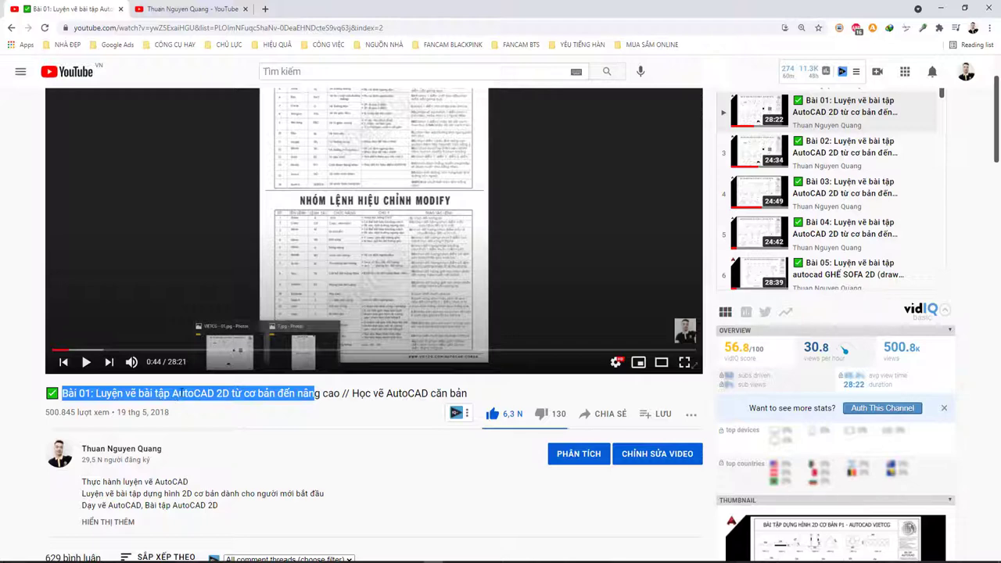
left_click(209, 399)
Step: Switch to the channel's Community page in the second browser tab
scroll(782, 211, "up", 2)
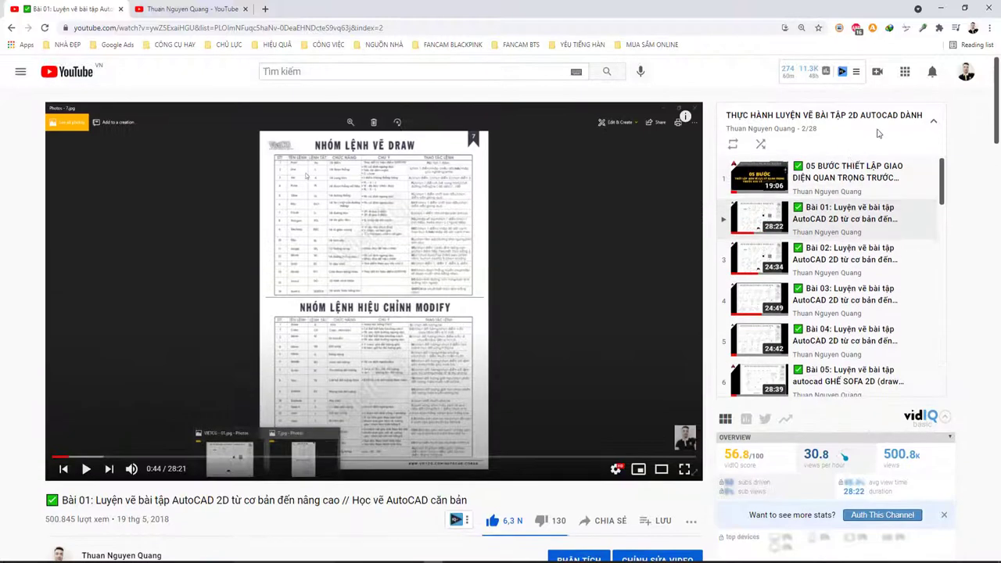
scroll(518, 327, "down", 2)
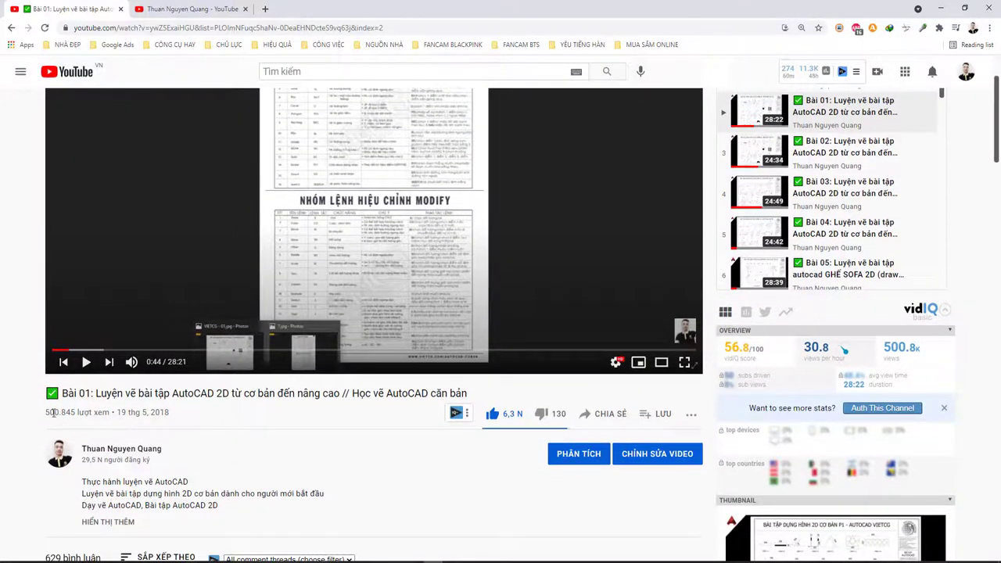
scroll(218, 458, "down", 2)
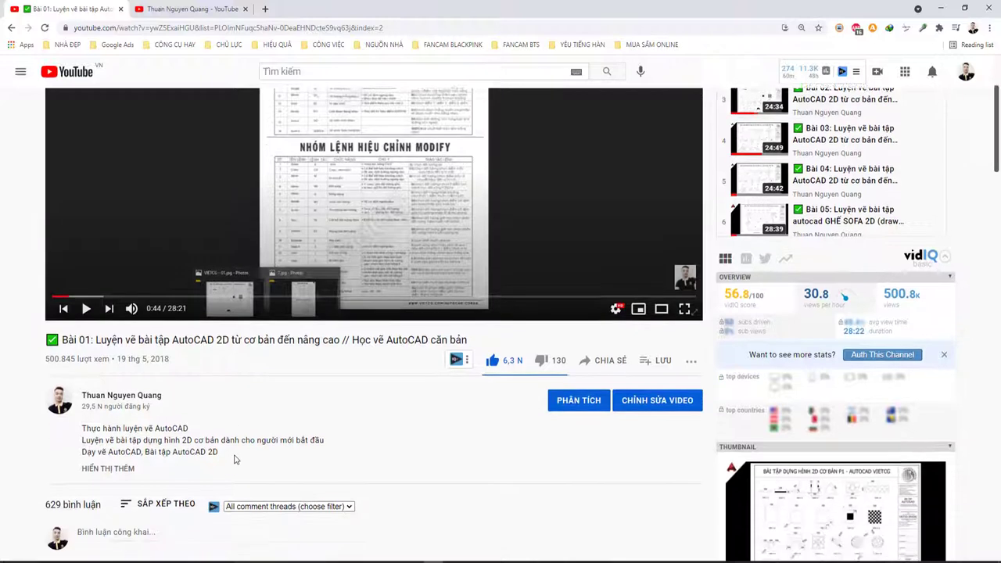
scroll(217, 459, "up", 4)
left_click(182, 10)
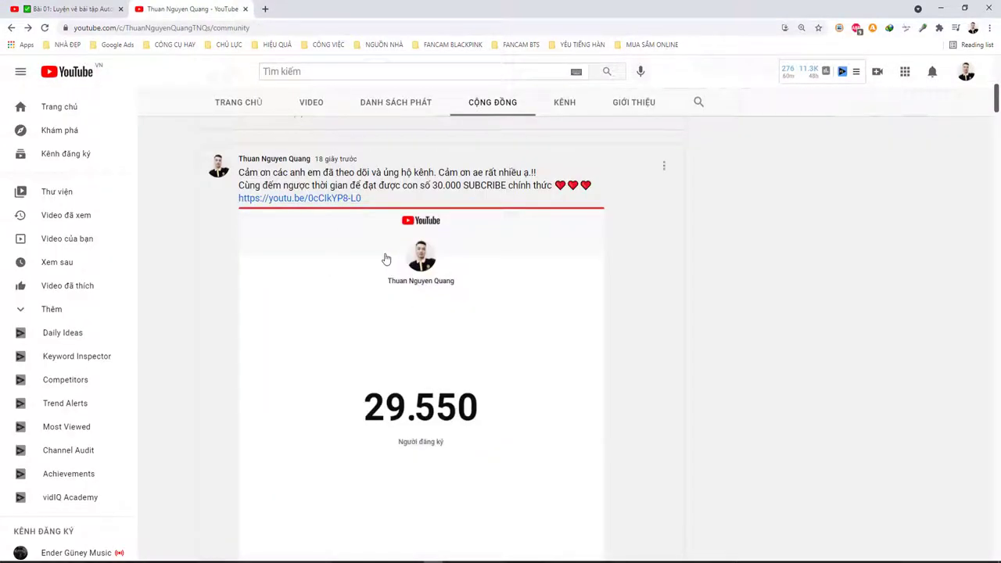
Step: Scroll through the 29.550-subscriber post, then bring up large.jpg in Photos
scroll(414, 298, "down", 1)
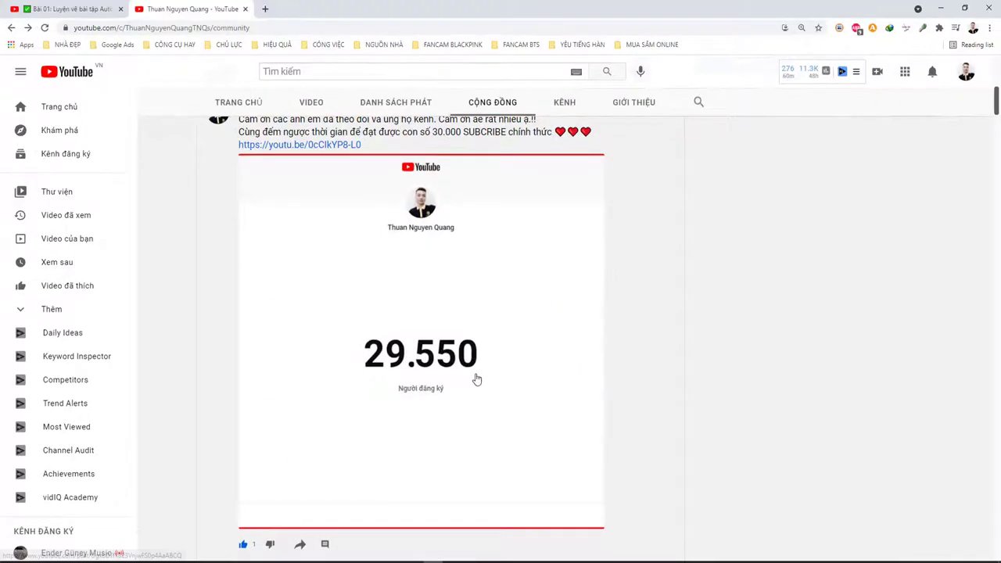
scroll(479, 375, "up", 1)
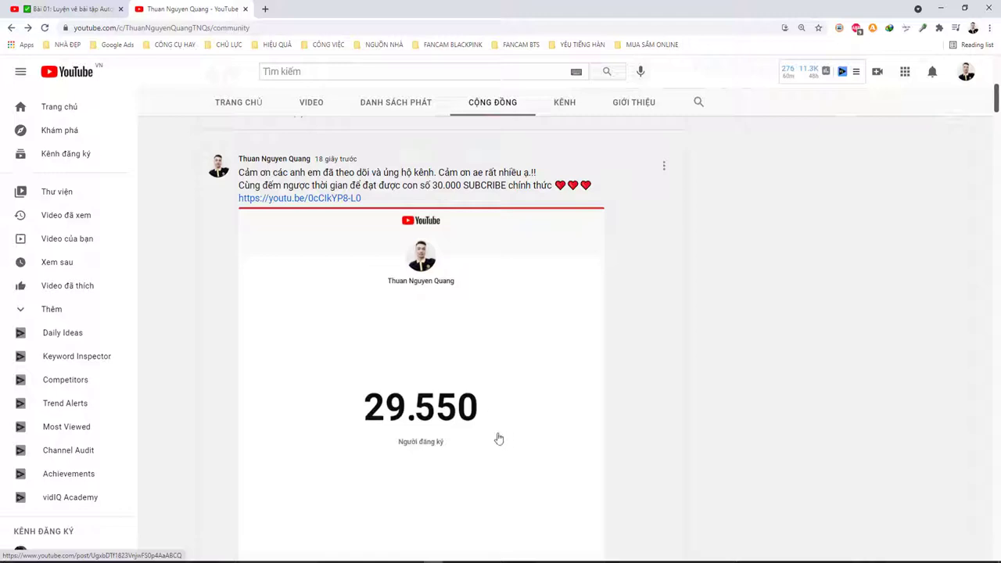
scroll(469, 405, "down", 2)
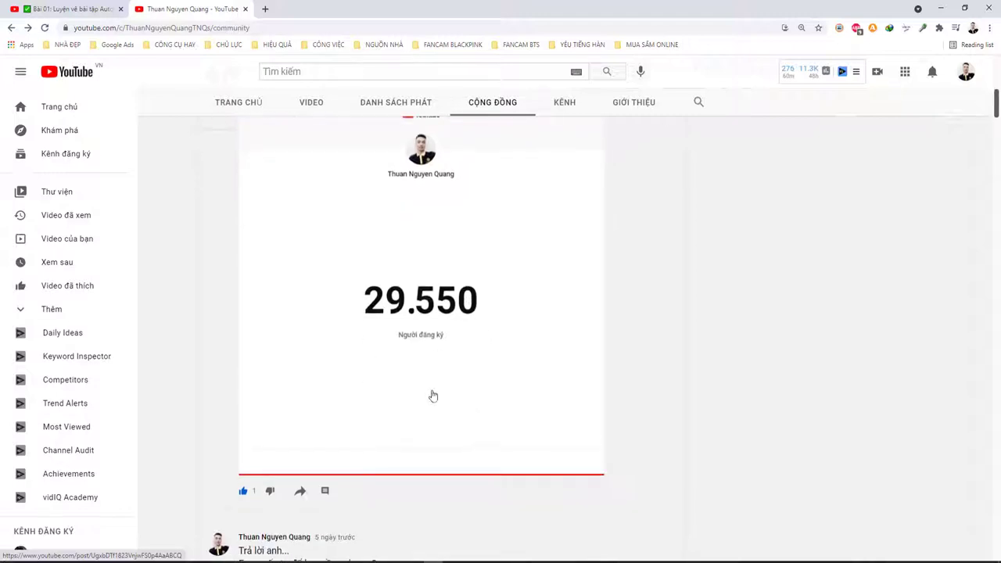
scroll(480, 409, "up", 3)
scroll(490, 406, "down", 2)
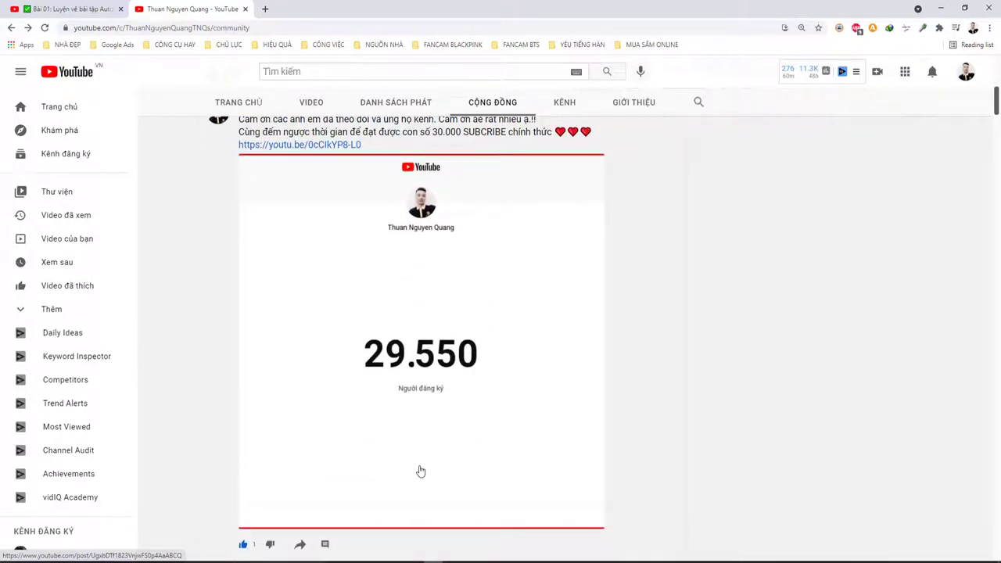
scroll(411, 483, "up", 1)
scroll(421, 500, "down", 1)
key("alt+Tab")
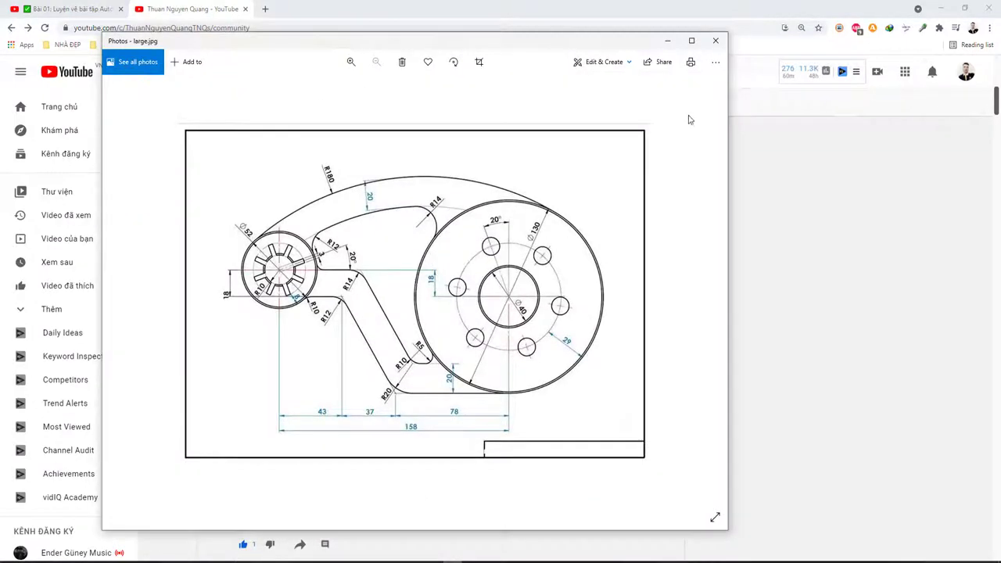
Step: Maximize Photos, zoom to 141%, and outline the whole drawing with a red box and arrow
left_click(692, 40)
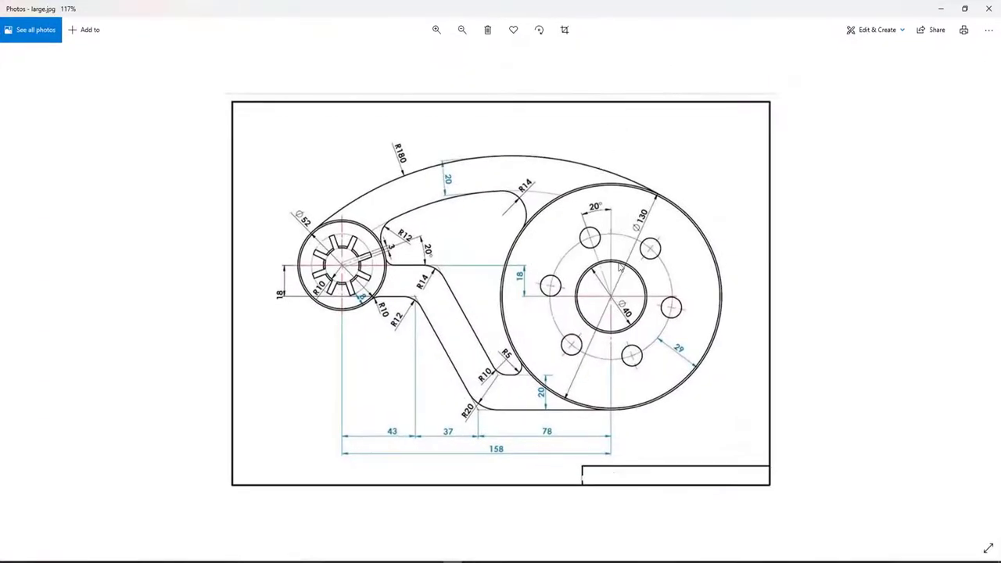
key("ctrl+plus")
key("ctrl+plus")
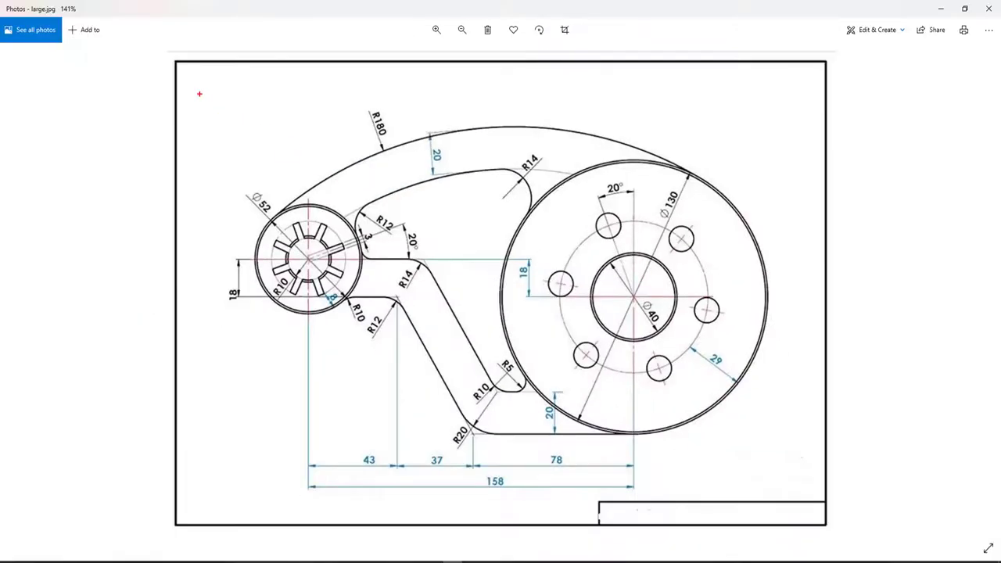
left_click_drag(199, 81, 838, 539)
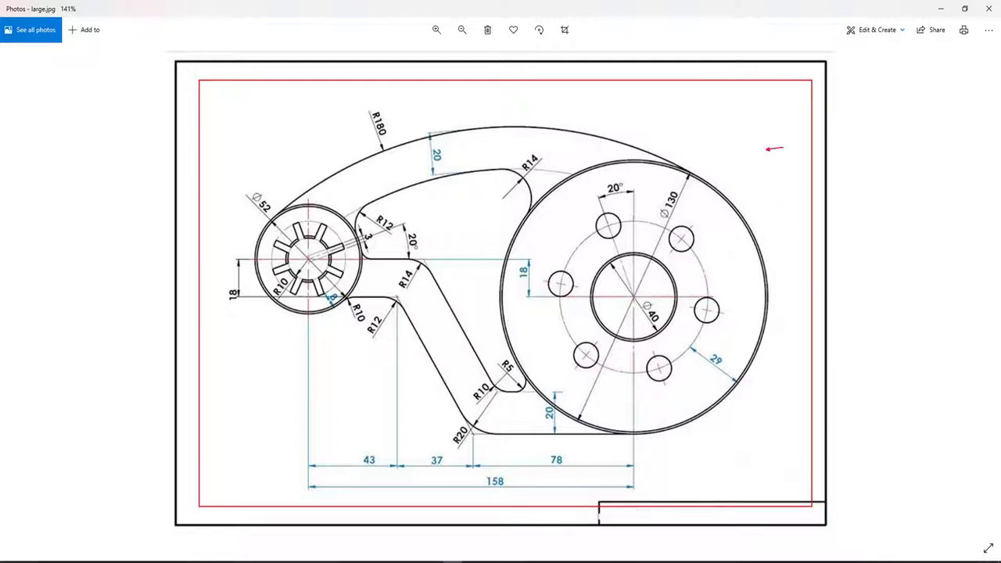
left_click_drag(783, 147, 925, 117)
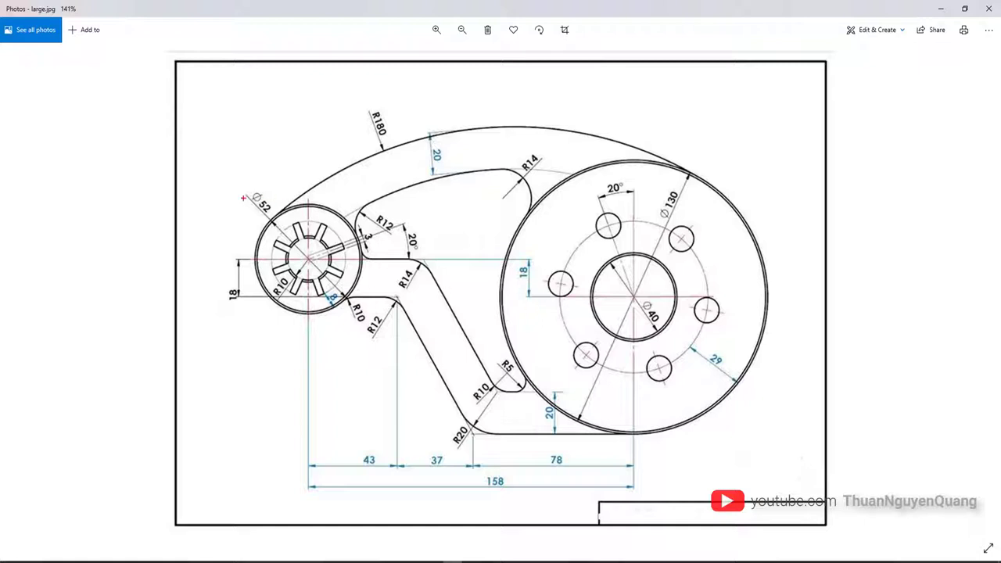
Step: Mark the hub, flange, R180 arc and R14 edge in red, then erase all markups
left_click_drag(223, 148, 381, 345, "ctrl")
left_click_drag(263, 326, 175, 385, "ctrl+shift")
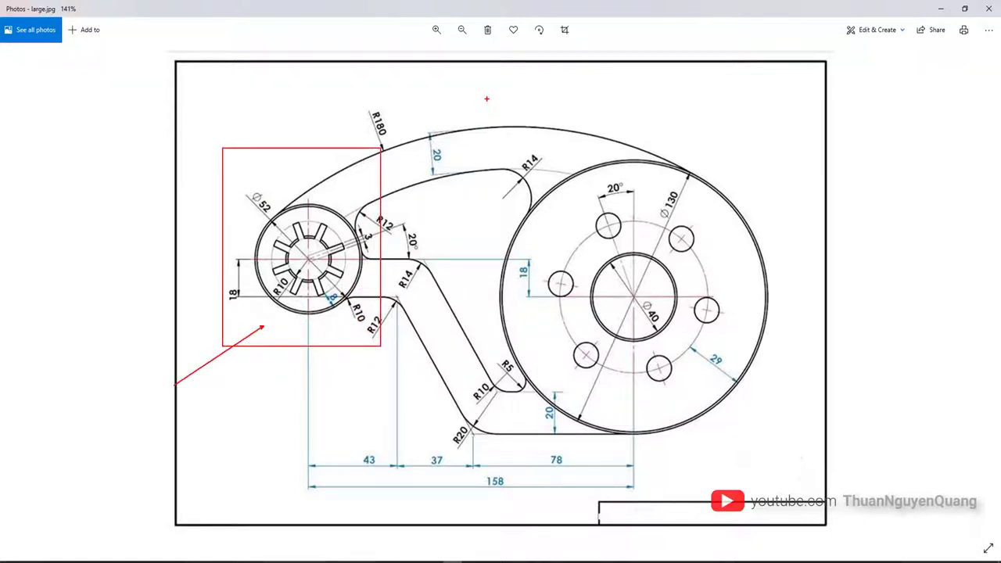
left_click_drag(486, 98, 803, 472, "ctrl")
left_click_drag(755, 172, 928, 99, "ctrl+shift")
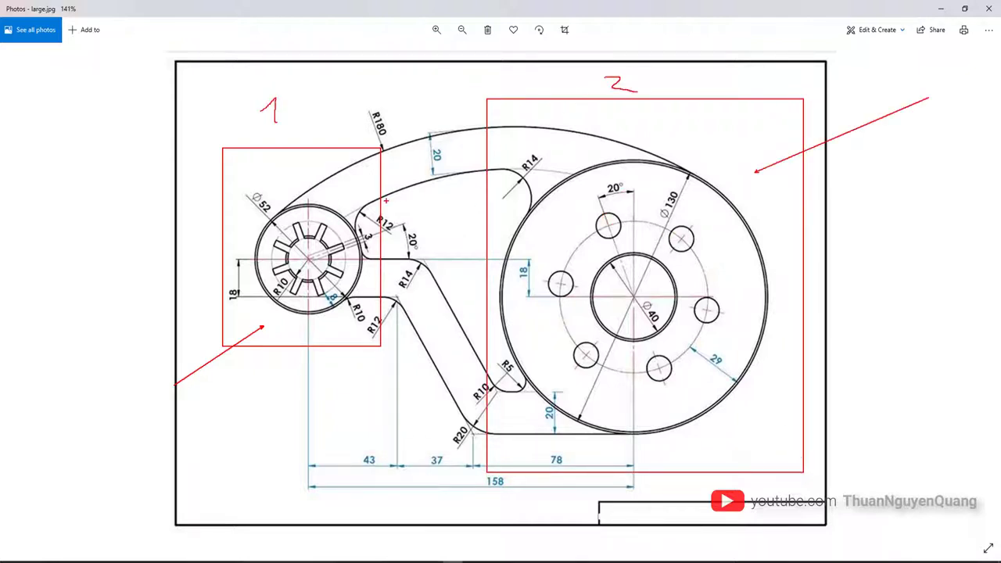
left_click_drag(386, 201, 454, 186)
mouse_move(365, 165)
left_mouse_down()
mouse_move(447, 140)
mouse_move(531, 138)
left_mouse_up()
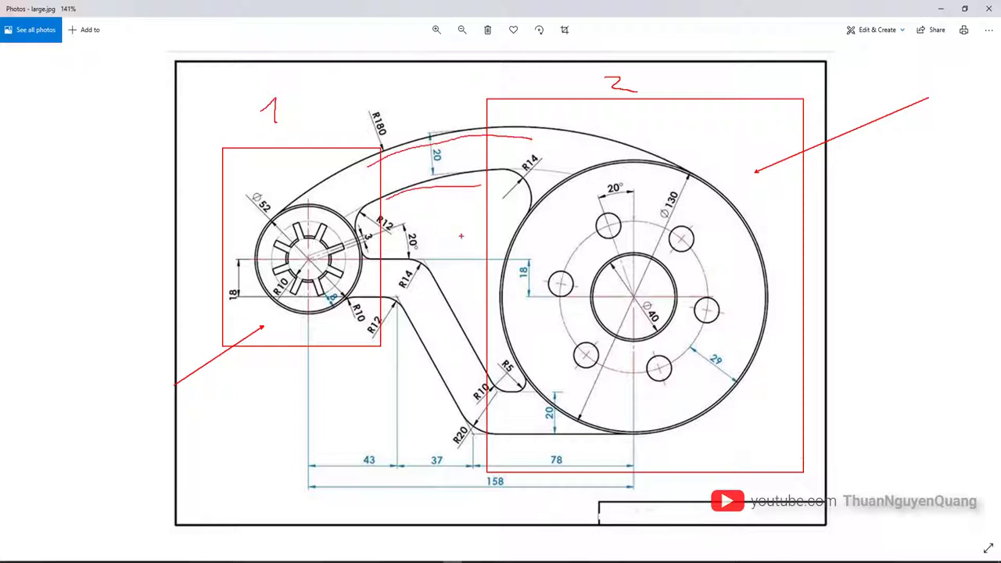
mouse_move(424, 260)
left_mouse_down()
mouse_move(456, 317)
mouse_move(444, 380)
left_mouse_up()
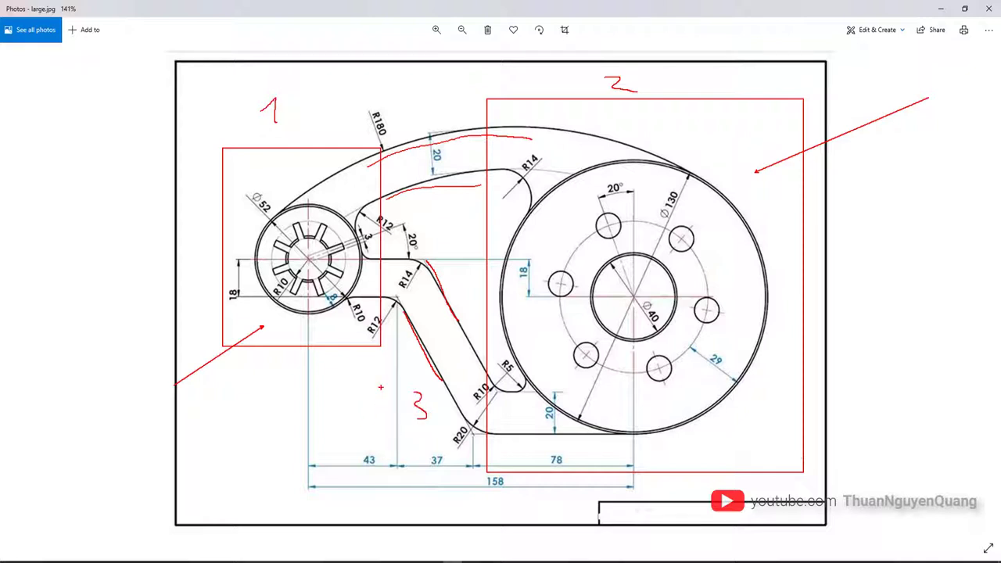
left_click_drag(289, 130, 294, 130)
key("Escape")
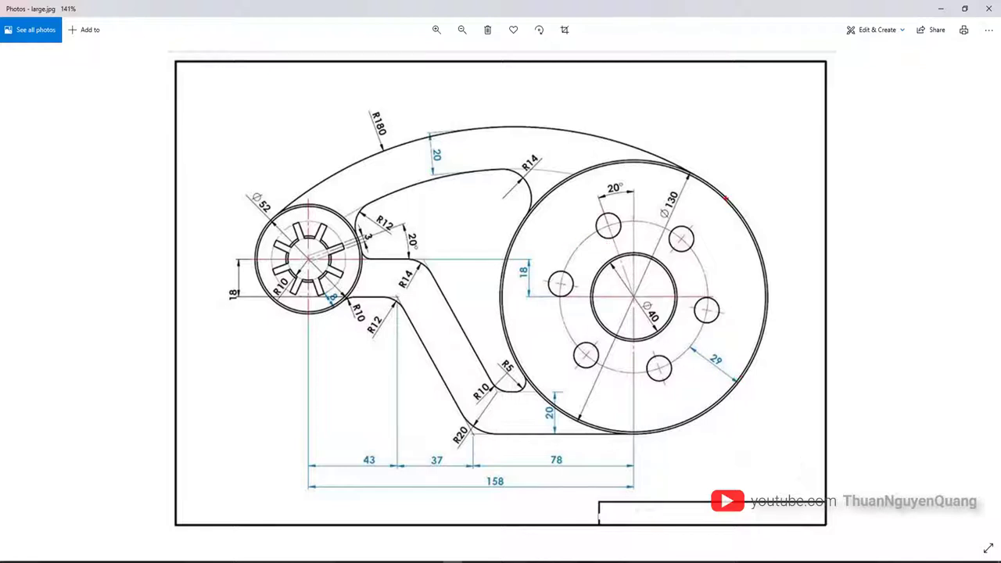
scroll(772, 213, "up", 2, "ctrl")
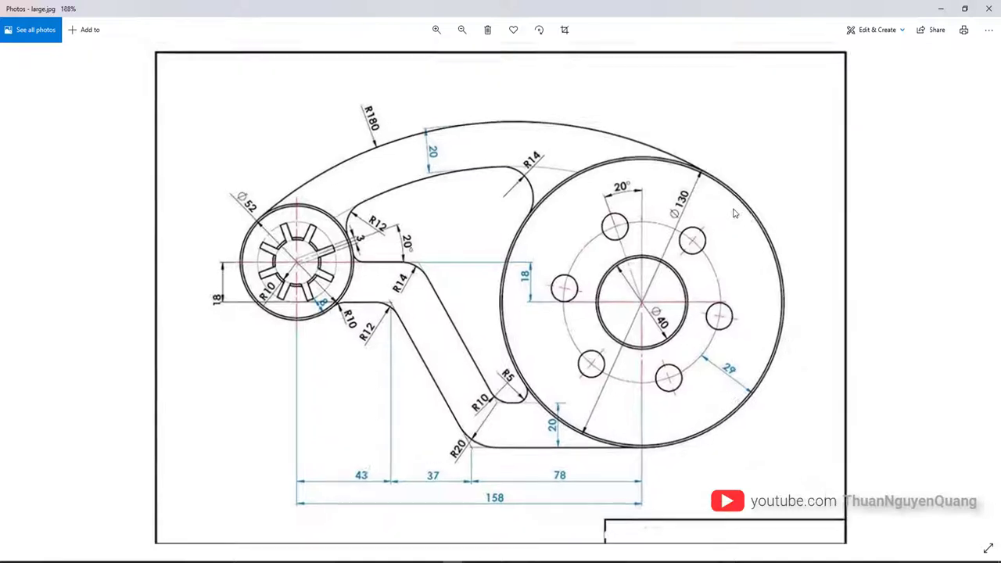
scroll(772, 213, "up", 2, "ctrl")
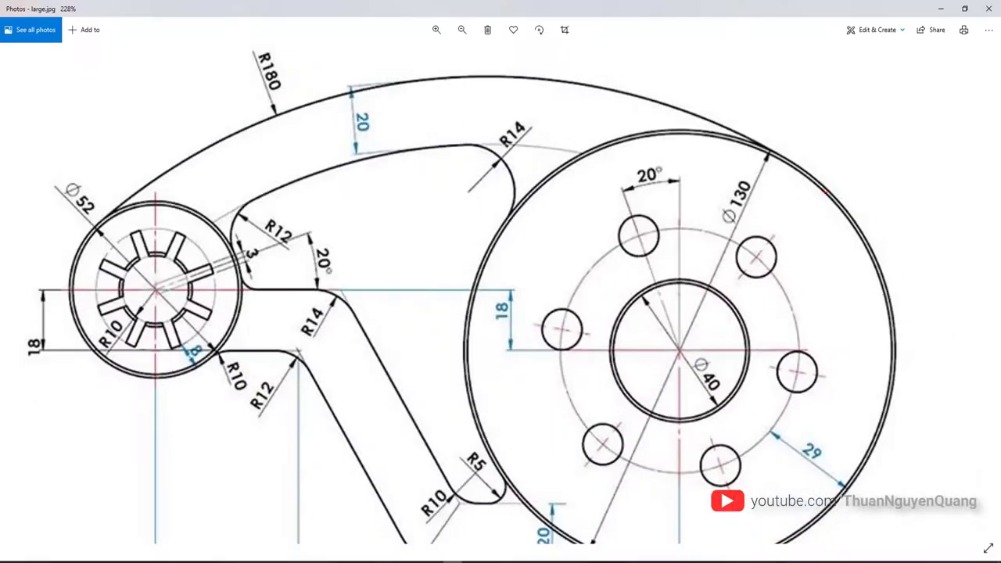
left_click_drag(727, 291, 722, 298)
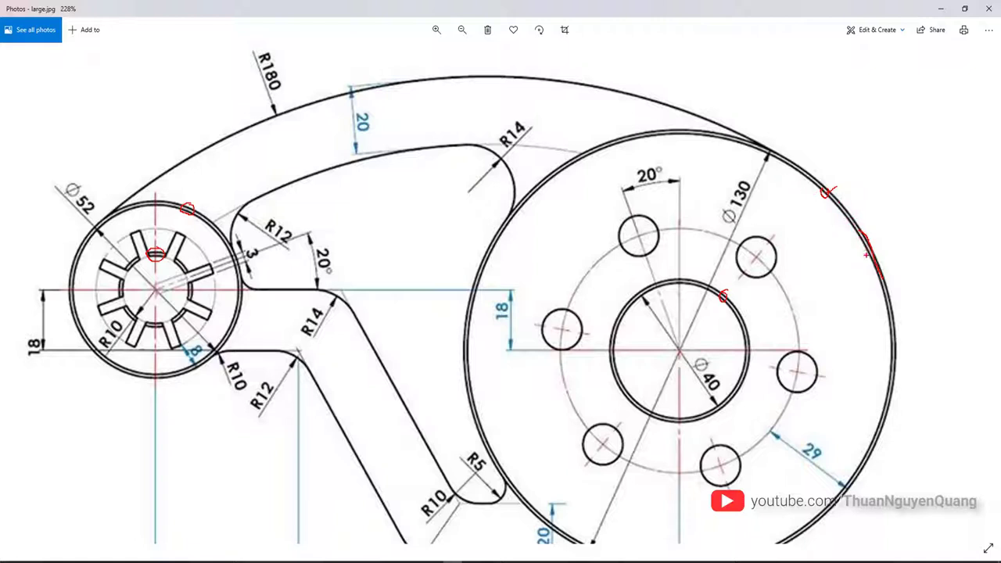
key("Escape")
scroll(746, 322, "down", 2)
scroll(747, 322, "down", 1)
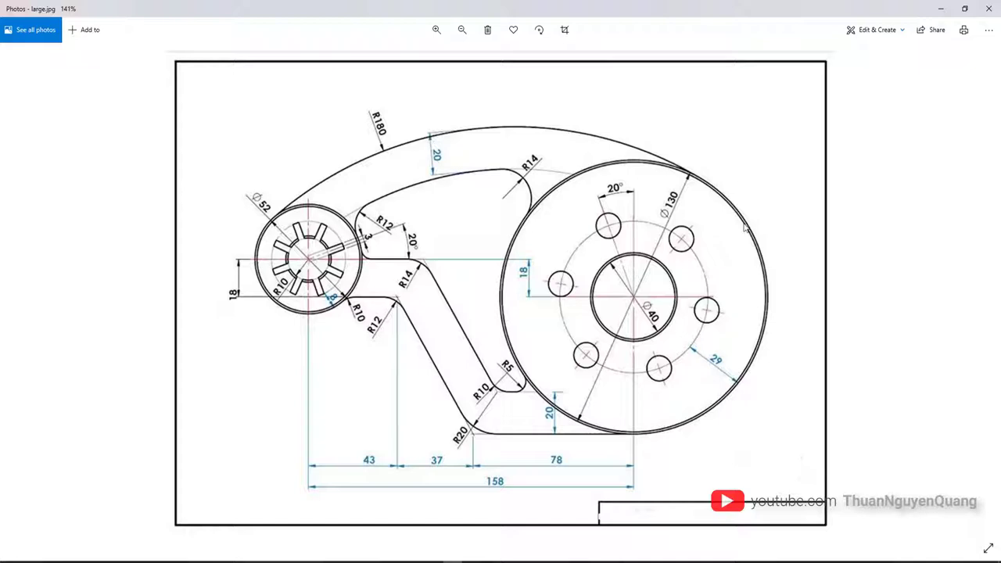
scroll(661, 433, "up", 2)
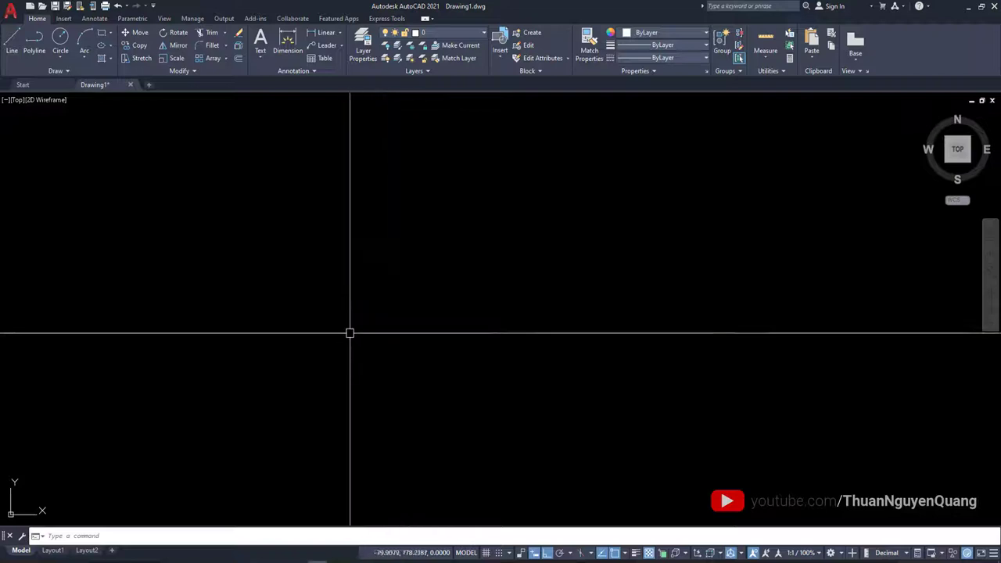
Step: Begin a circle at the hub centre using diameter entry, then cancel it
type("c")
key("Return")
left_click(363, 300)
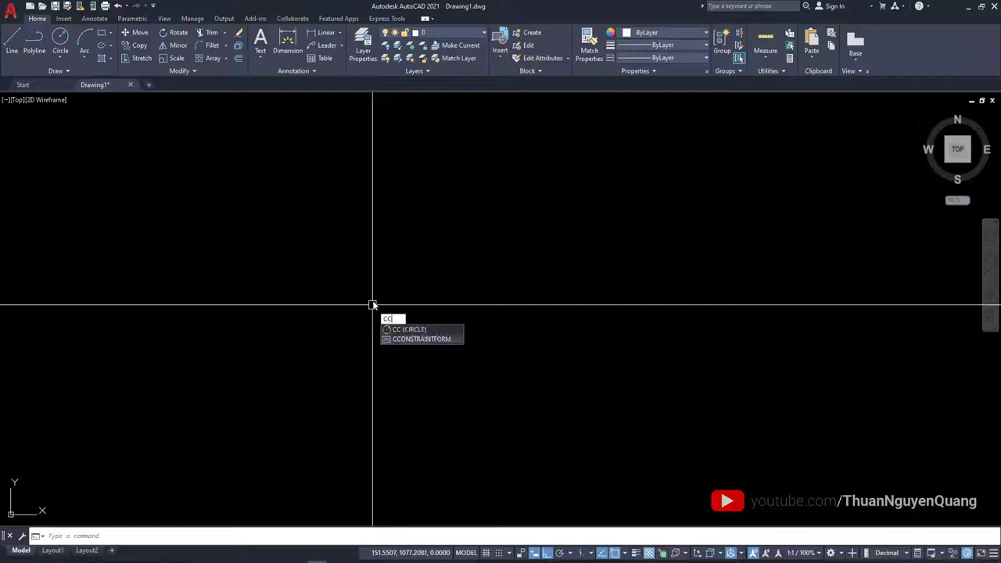
type("d")
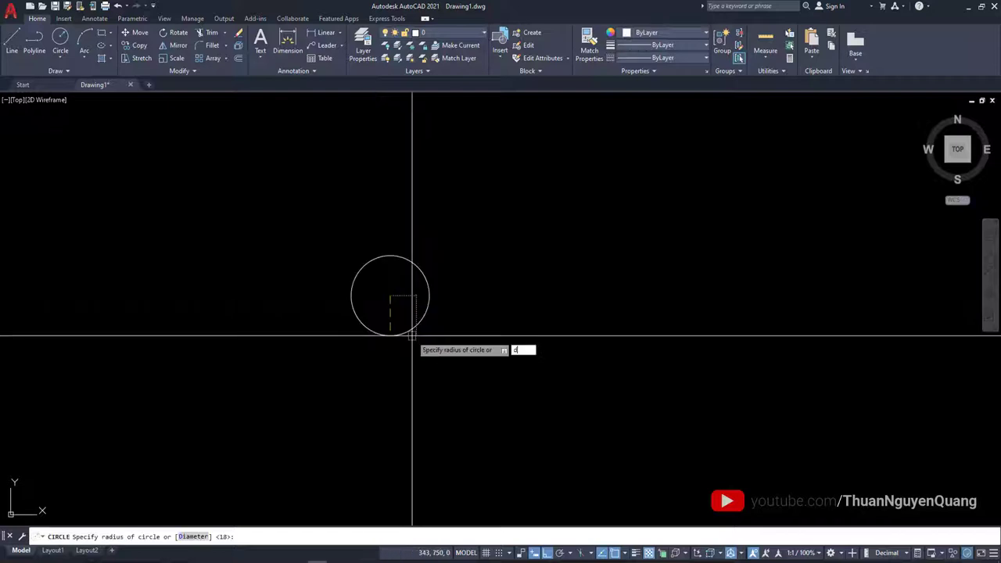
key("Return")
key("Escape")
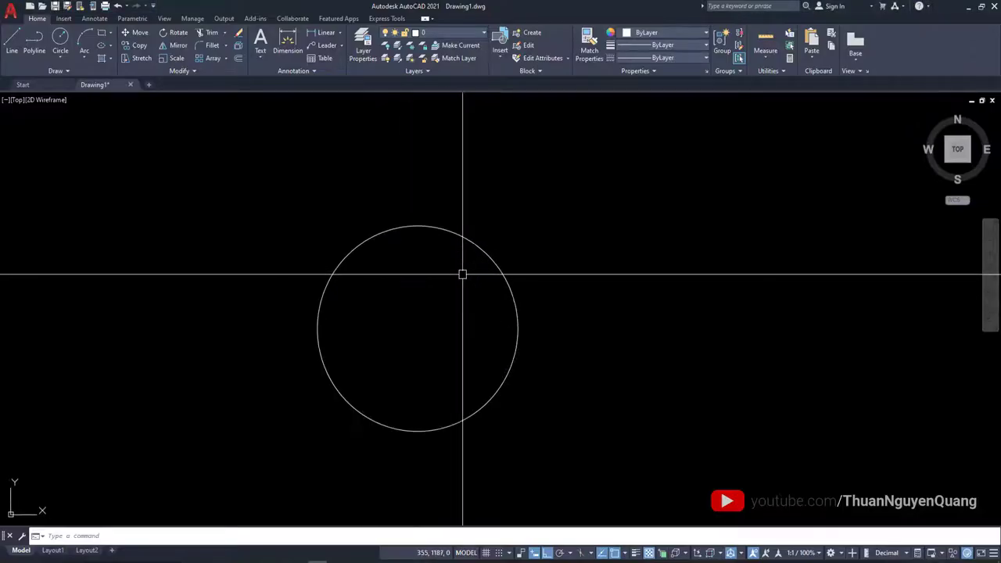
Step: Offset the hub circle inward and add a radius 10 circle at the shared centre
type("o")
key("Return")
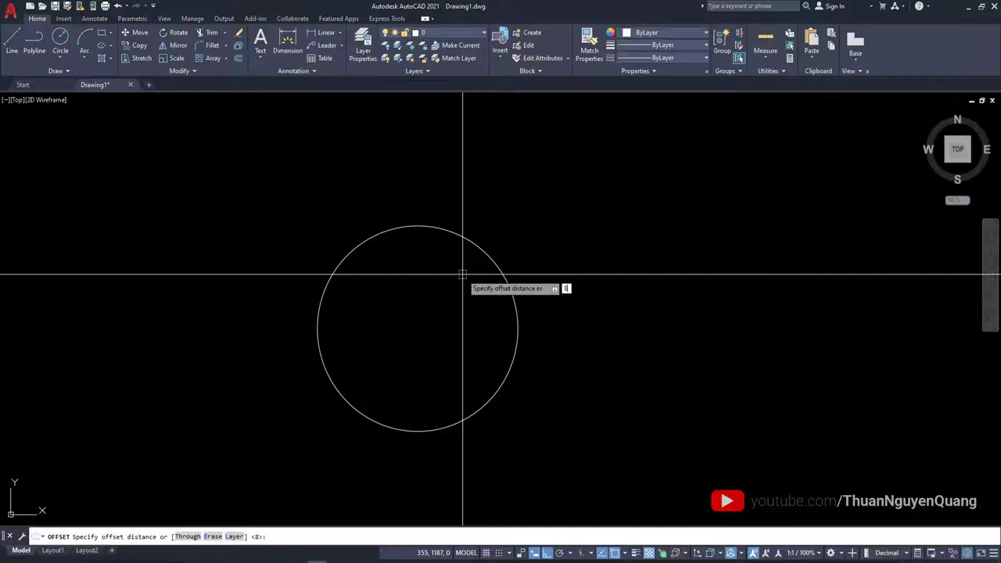
key("Return")
left_click(472, 245)
left_click(430, 286)
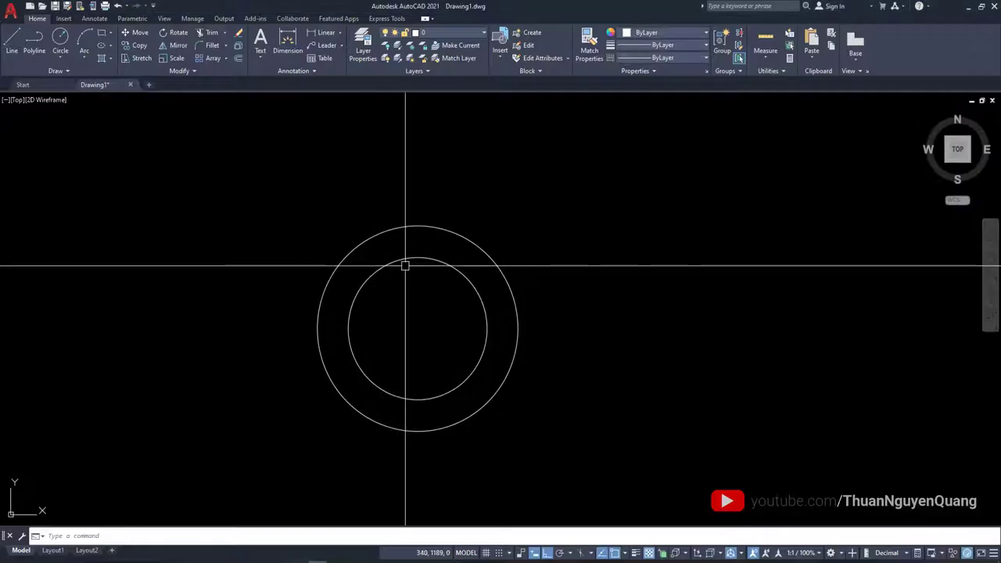
left_click(417, 328)
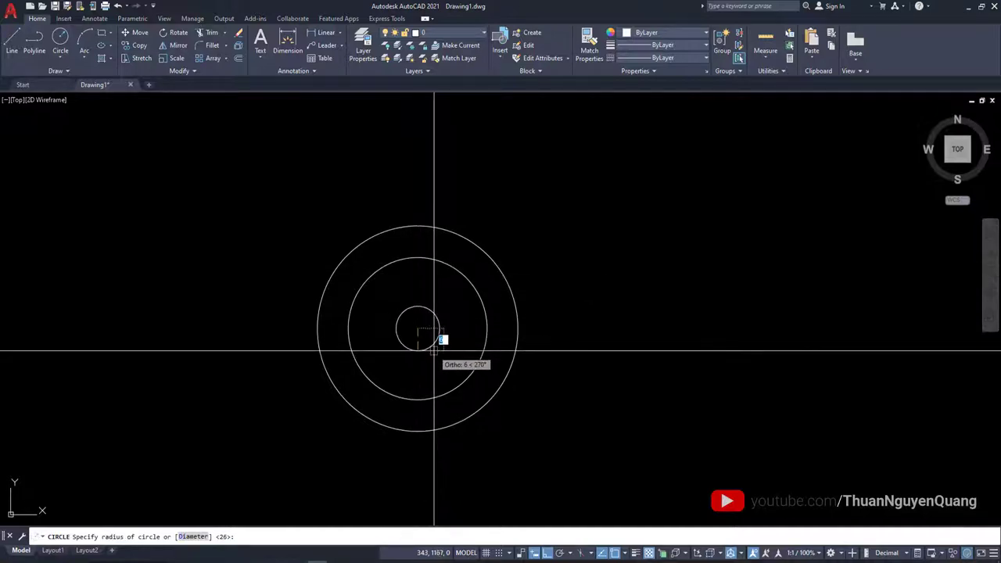
type("10")
key("Return")
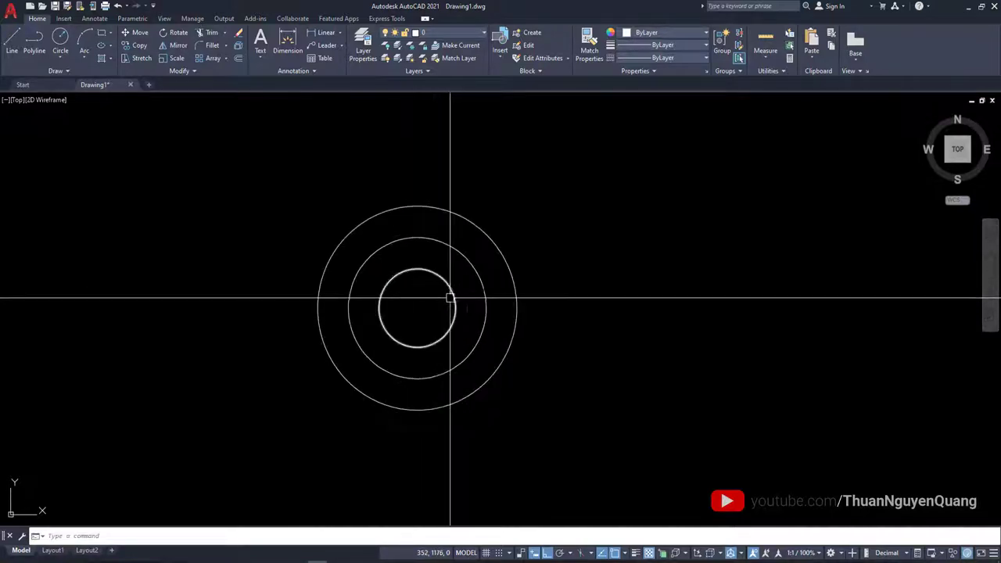
Step: Give the middle hub circle a different colour from the Color dropdown
left_click(450, 241)
scroll(441, 241, "up", 2)
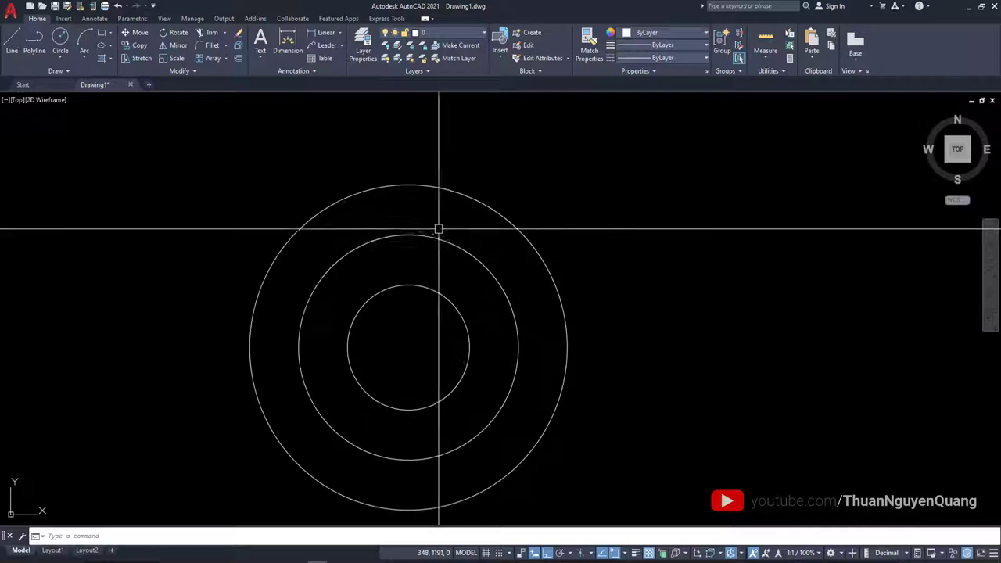
left_click(652, 32)
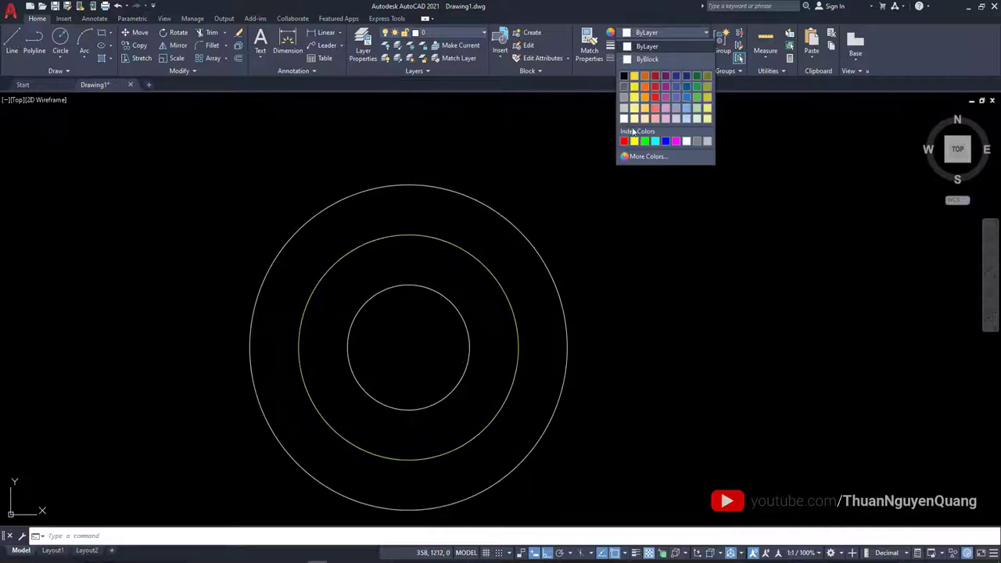
left_click(647, 46)
scroll(438, 250, "down", 2)
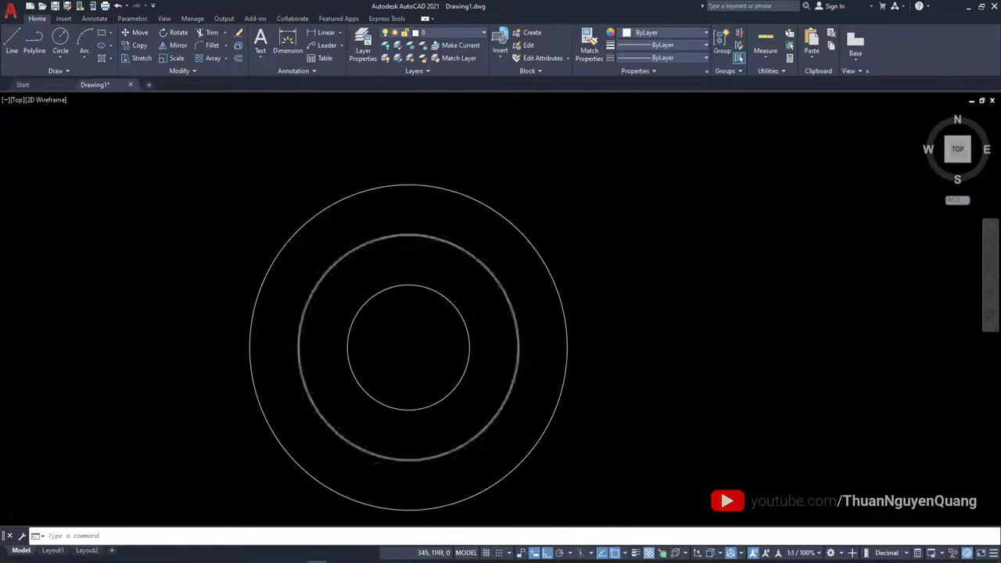
scroll(453, 282, "down", 3)
scroll(462, 297, "up", 3)
key("alt+Tab")
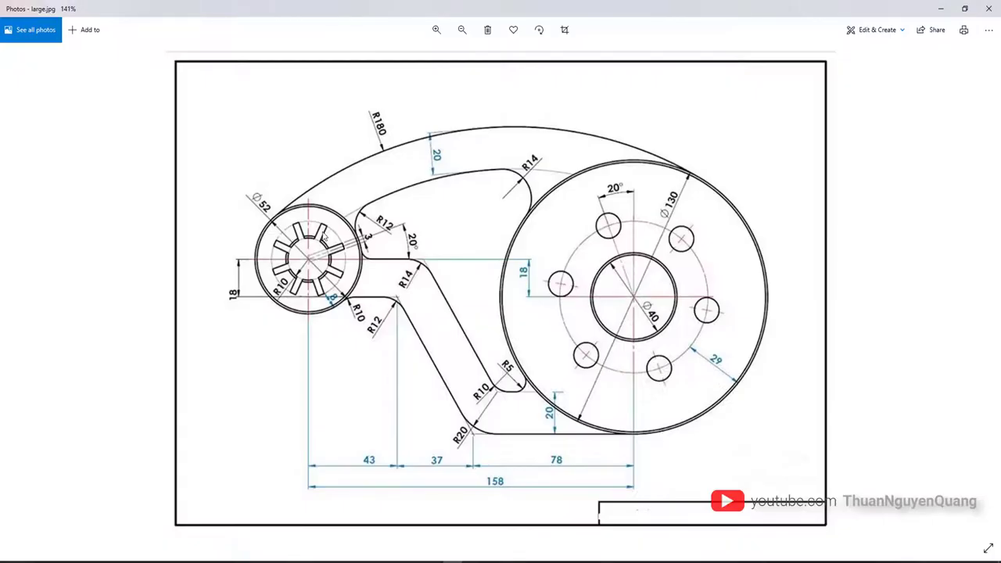
Step: Zoom the Photos image in on the small slotted hub circle
scroll(309, 280, "up", 3)
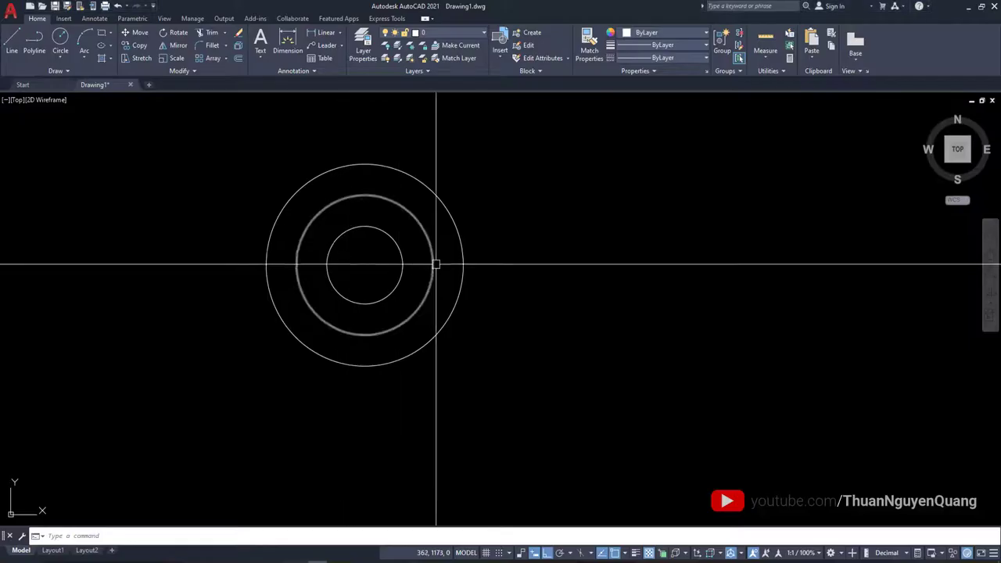
Step: Draw a vertical polyline from the middle circle's top down to the inner circle
key("Return")
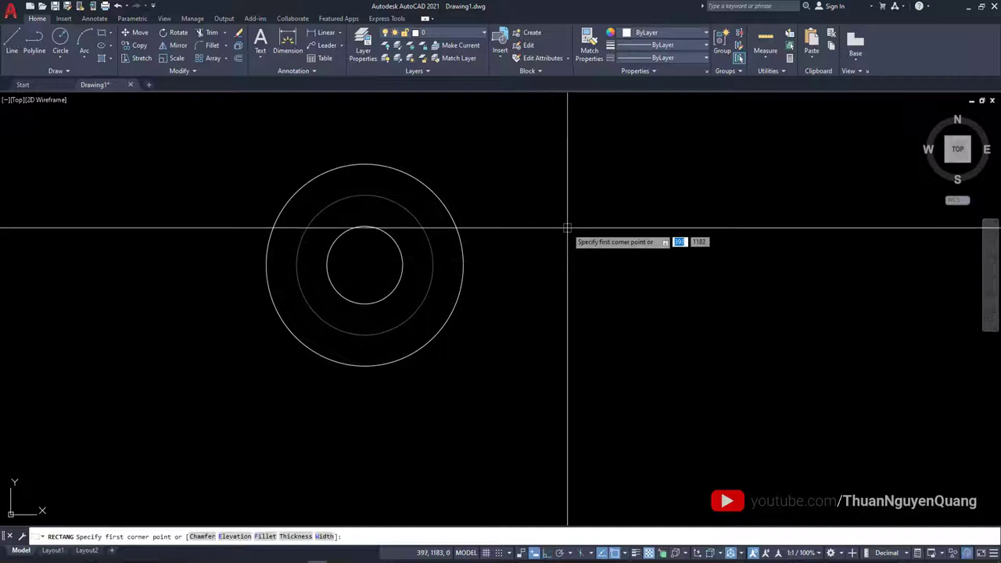
scroll(347, 211, "up", 3)
key("Escape")
type("pl")
key("Return")
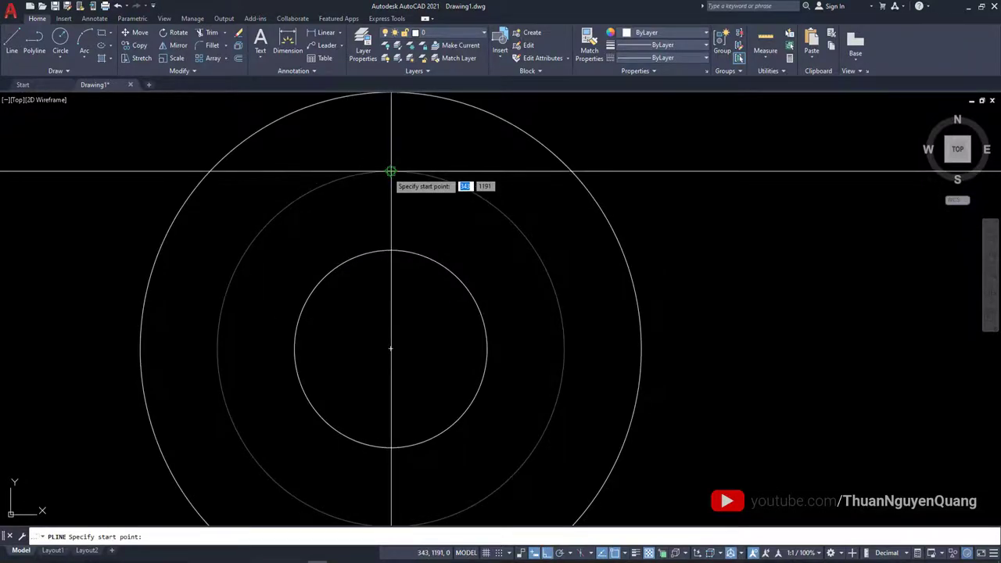
left_click(390, 172)
left_click(391, 250)
key("Return")
Step: Offset the vertical line 1.5 to both sides and delete the original centre line
type("o")
key("Return")
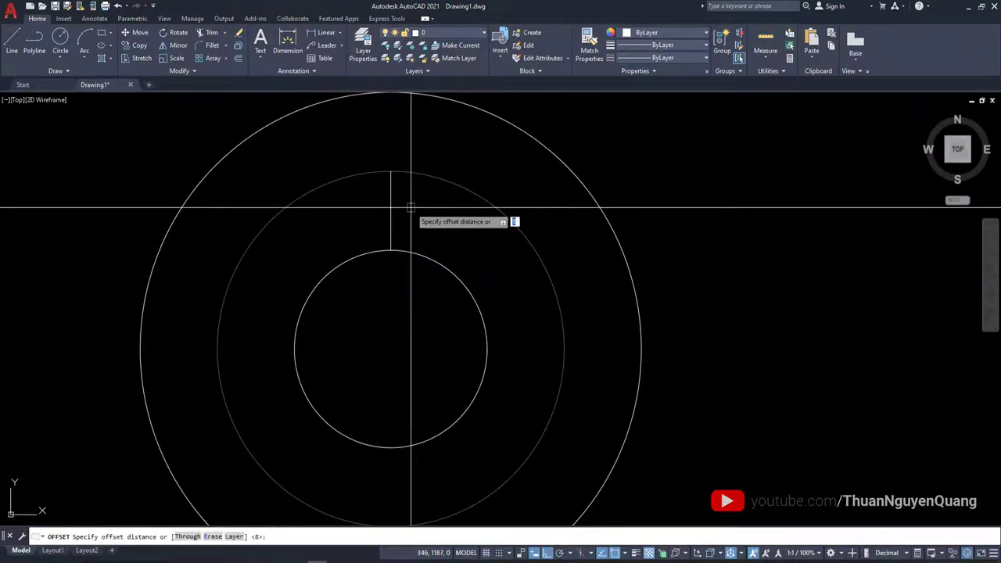
key("Escape")
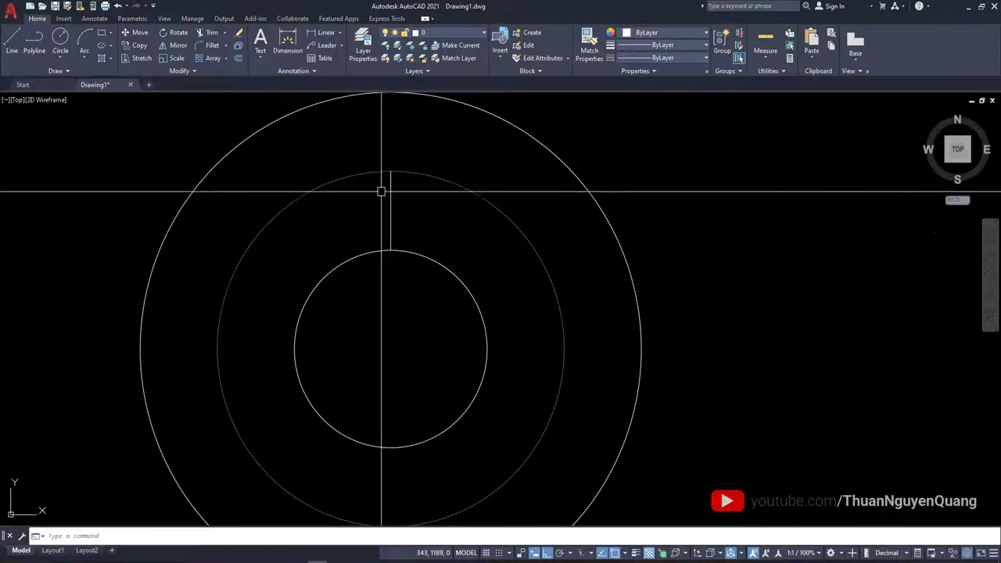
scroll(426, 192, "up", 2)
type("o")
key("Return")
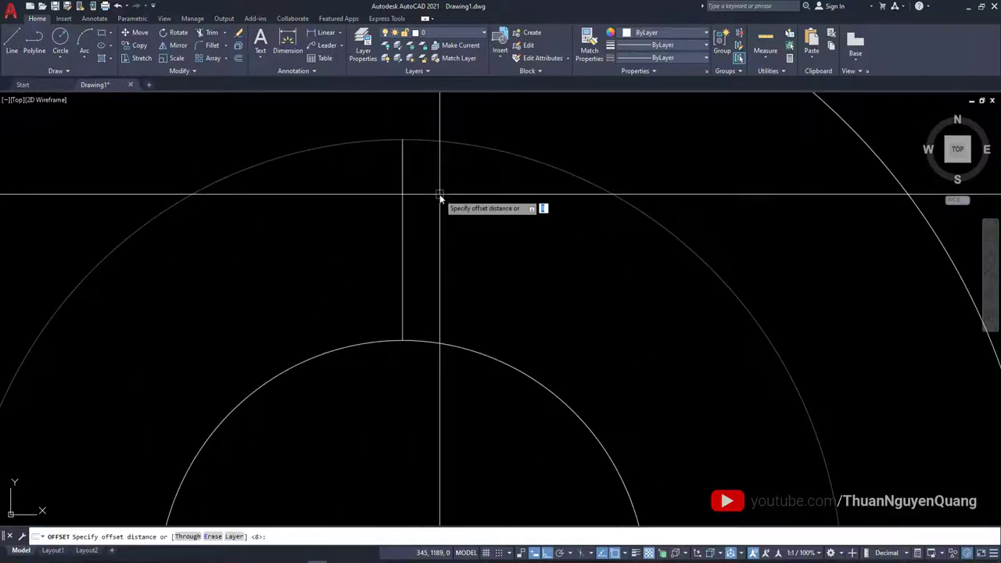
key("Return")
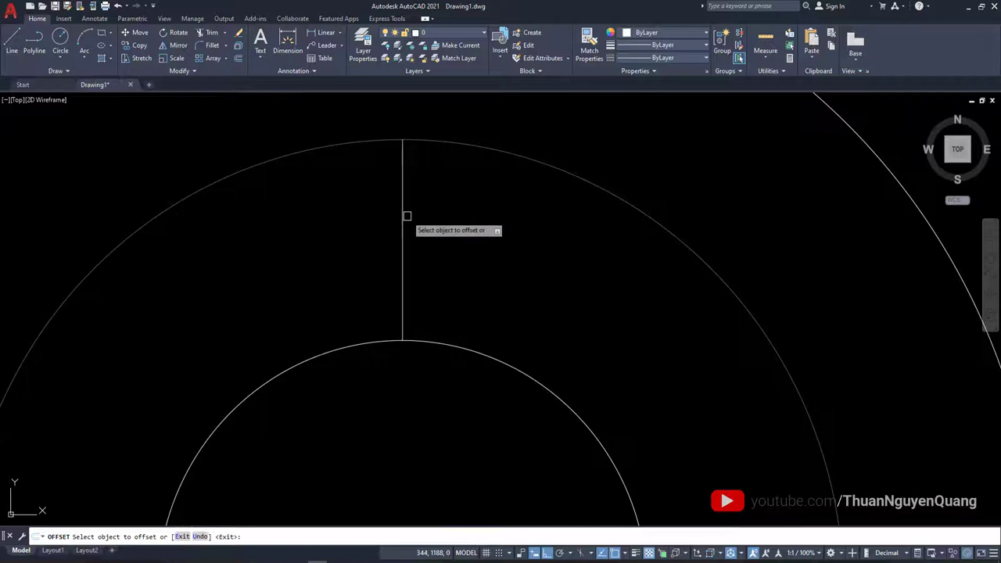
left_click(402, 213)
left_click(411, 224)
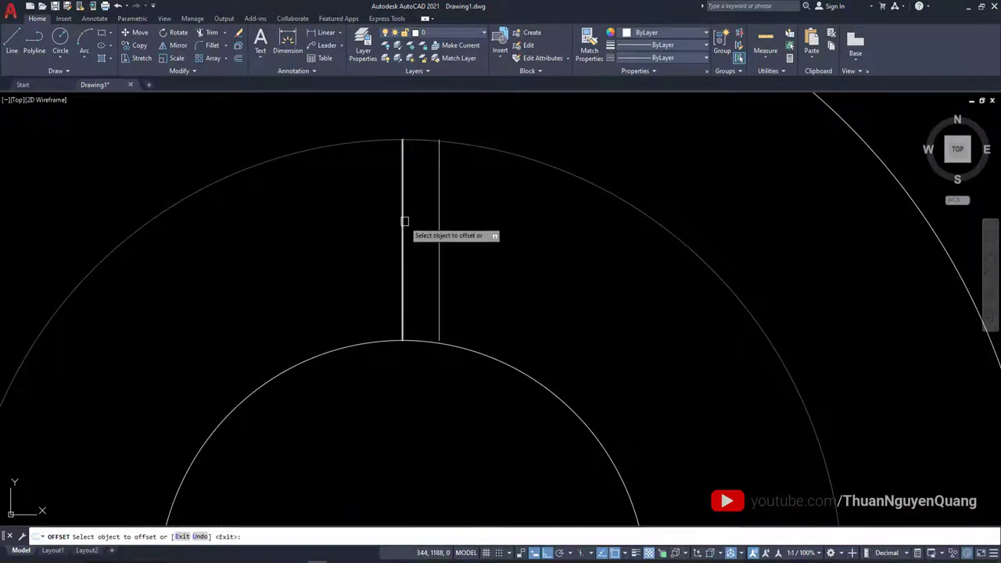
left_click(403, 221)
left_click(395, 226)
key("Escape")
left_click(395, 226)
key("Delete")
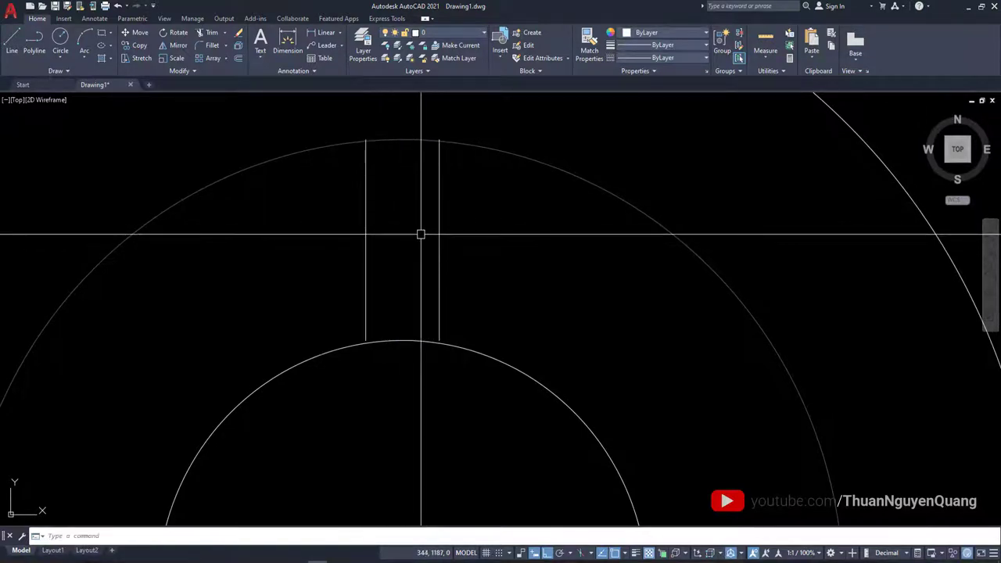
Step: Measure the distance between the two slot lines and check it against the reference
type("di")
key("Return")
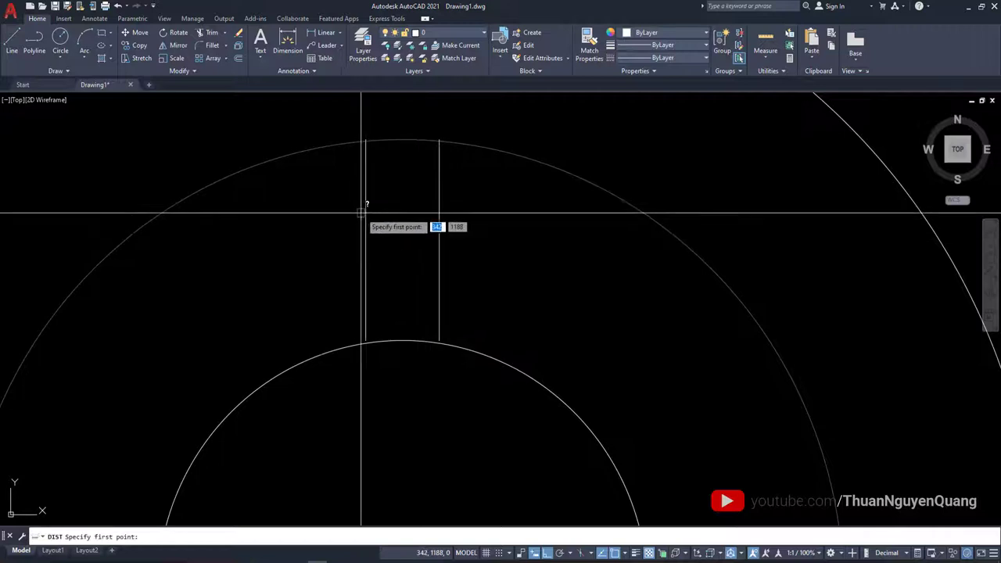
left_click(366, 210)
left_click(439, 210)
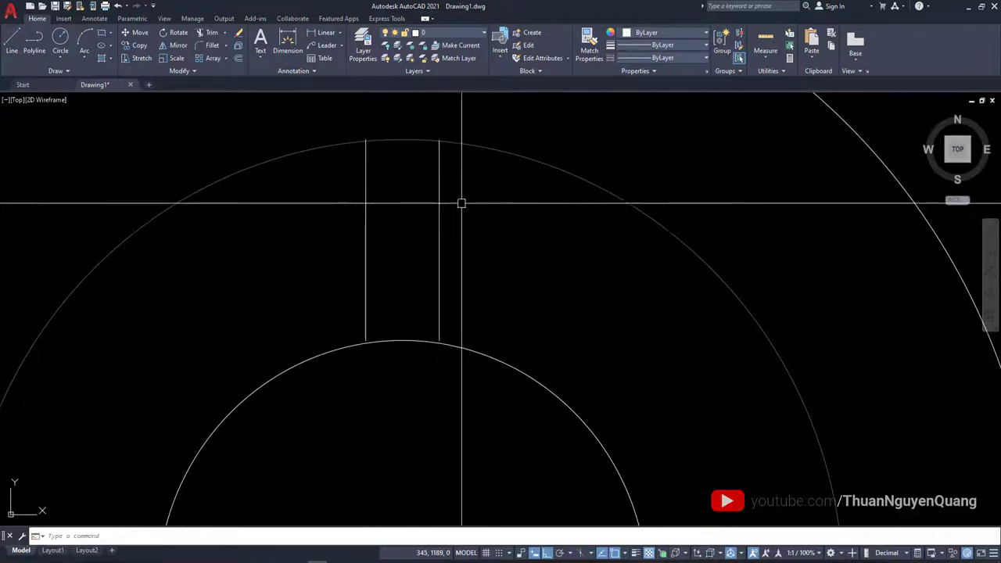
scroll(461, 205, "down", 5)
scroll(454, 260, "up", 2)
key("alt+Tab")
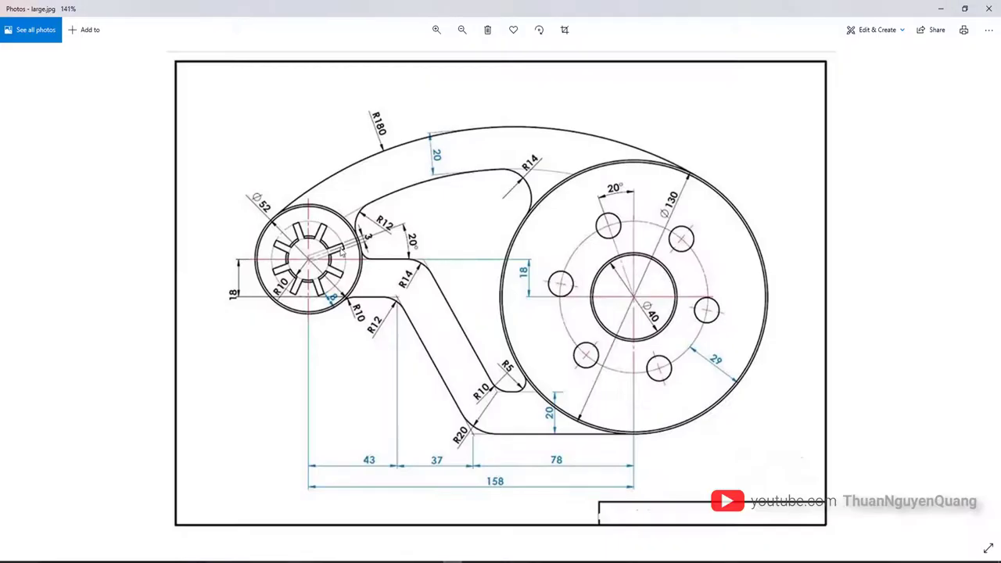
key("alt+Tab")
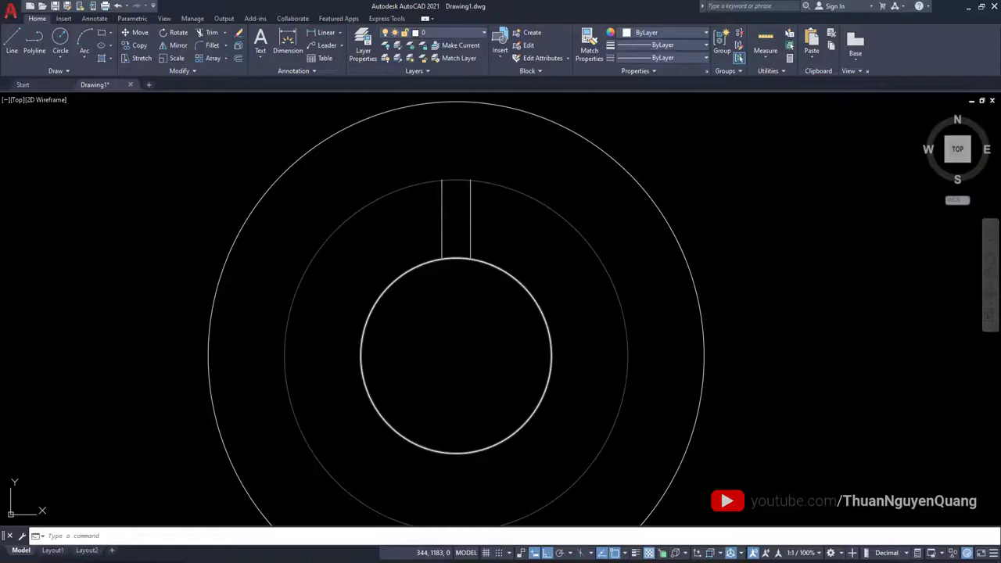
scroll(460, 275, "up", 2)
scroll(460, 275, "up", 2)
scroll(461, 275, "up", 1)
scroll(460, 275, "down", 2)
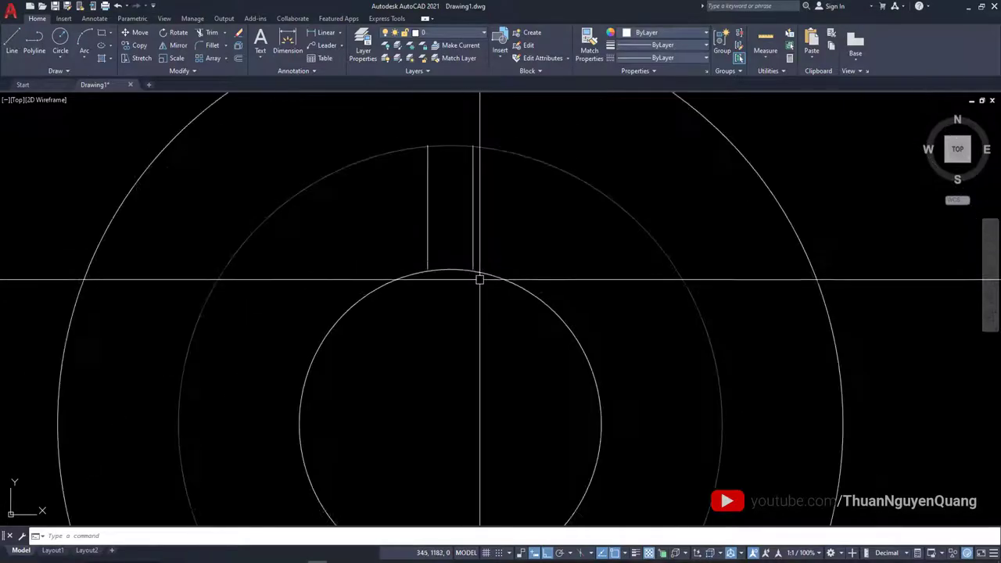
scroll(469, 241, "up", 2)
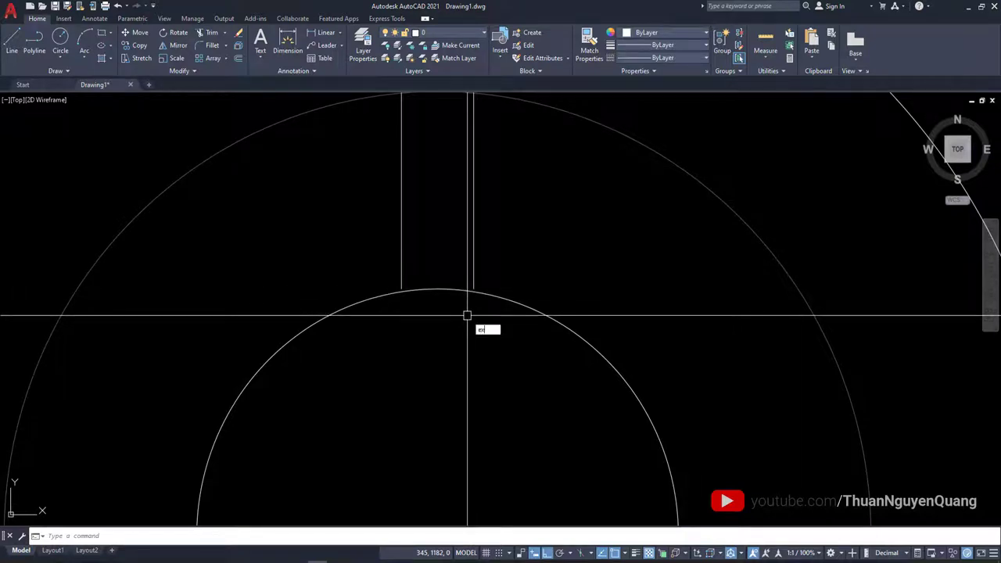
Step: Extend both slot lines to the inner hub circle
key("Return")
scroll(466, 315, "up", 2)
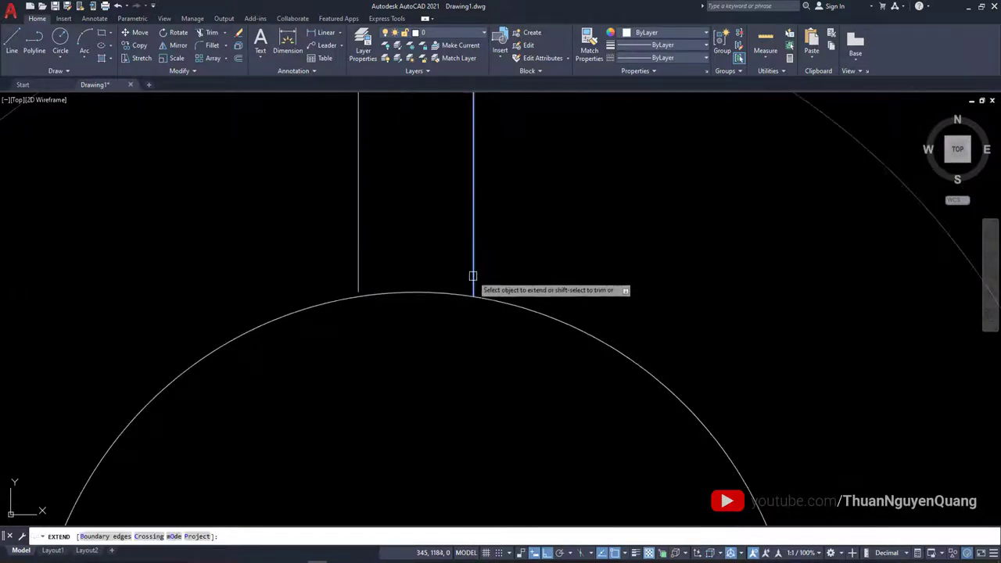
left_click(362, 279)
scroll(391, 250, "down", 2)
scroll(449, 201, "up", 1)
left_click(440, 177)
key("Return")
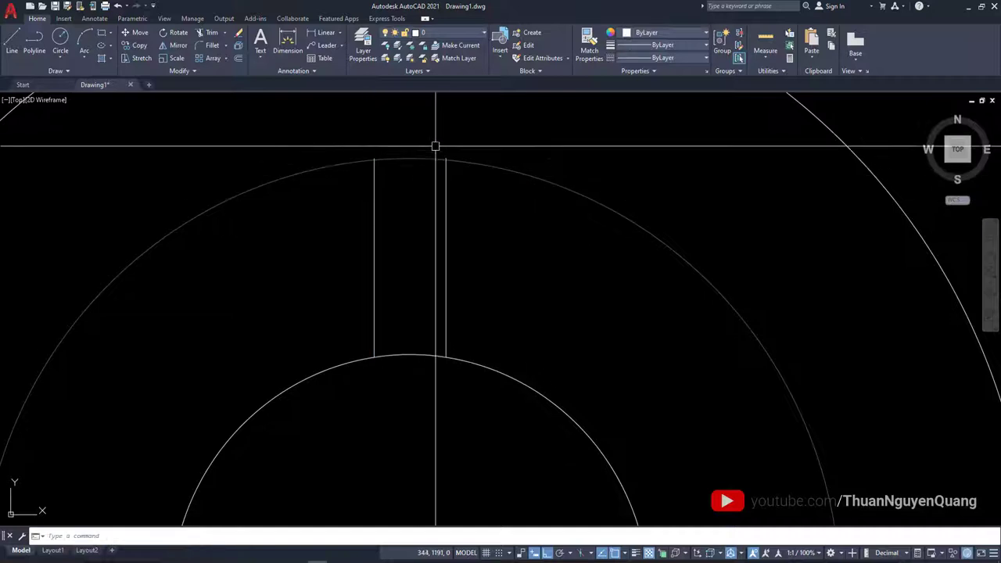
Step: Start a trim and bring the slot line and circle junctions into view
scroll(435, 146, "up", 5)
type("tr")
key("Return")
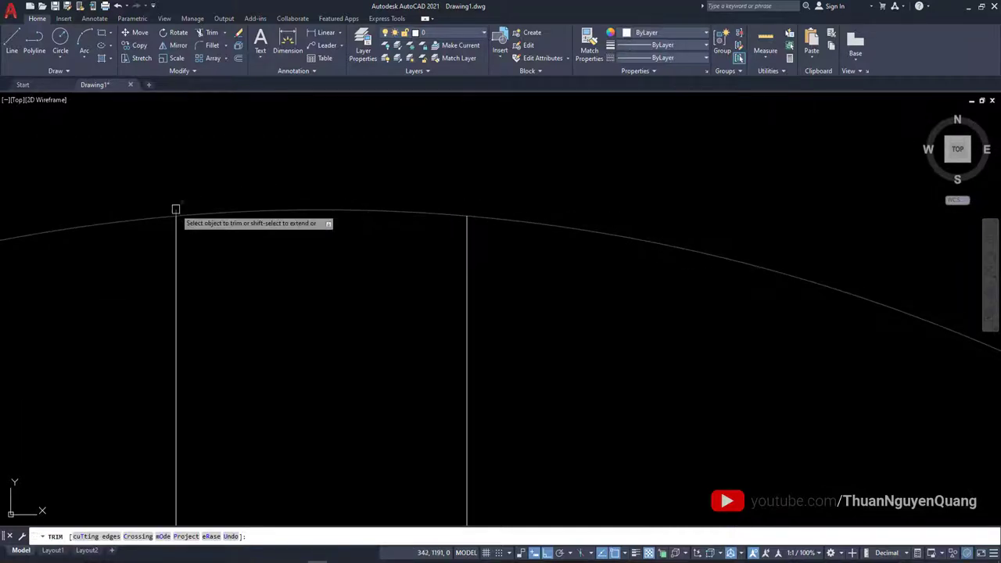
scroll(519, 208, "down", 3)
middle_click_drag(518, 277, 513, 150)
scroll(493, 367, "up", 3)
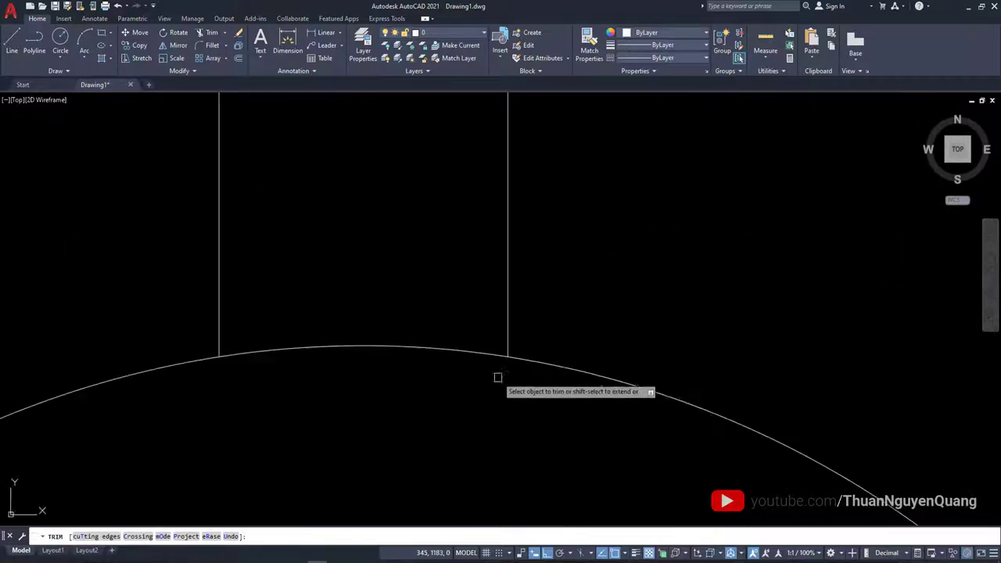
scroll(518, 351, "up", 5)
scroll(504, 365, "down", 7)
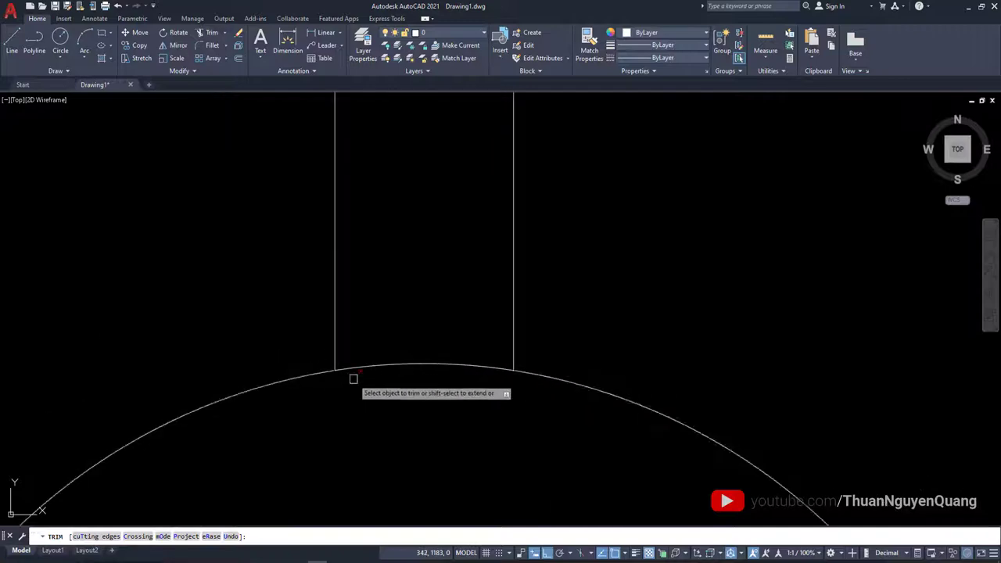
scroll(462, 290, "down", 3)
scroll(404, 270, "up", 1)
key("alt+Tab")
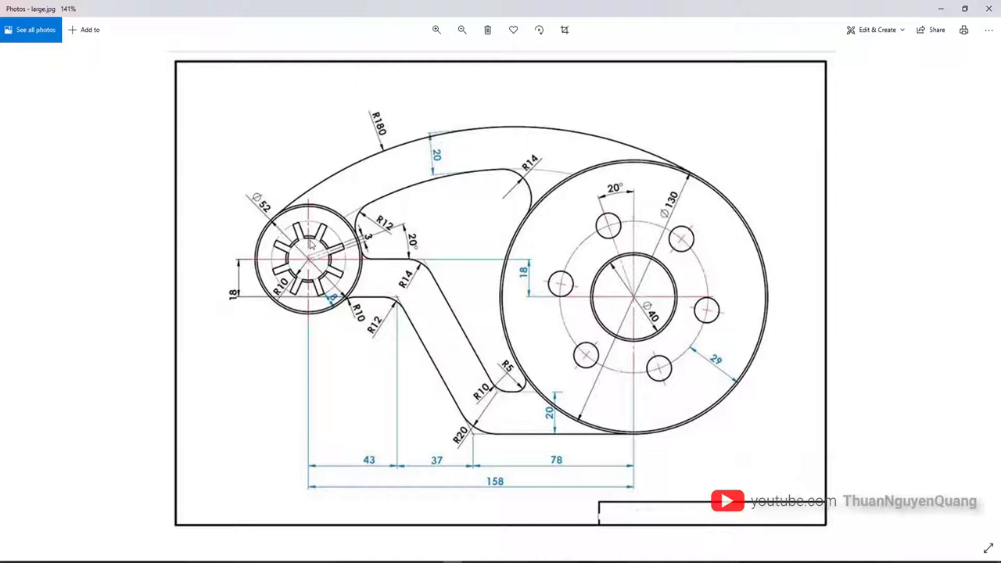
Step: End the trim and select both slot side lines
key("alt+Tab")
key("Escape")
left_click(450, 266)
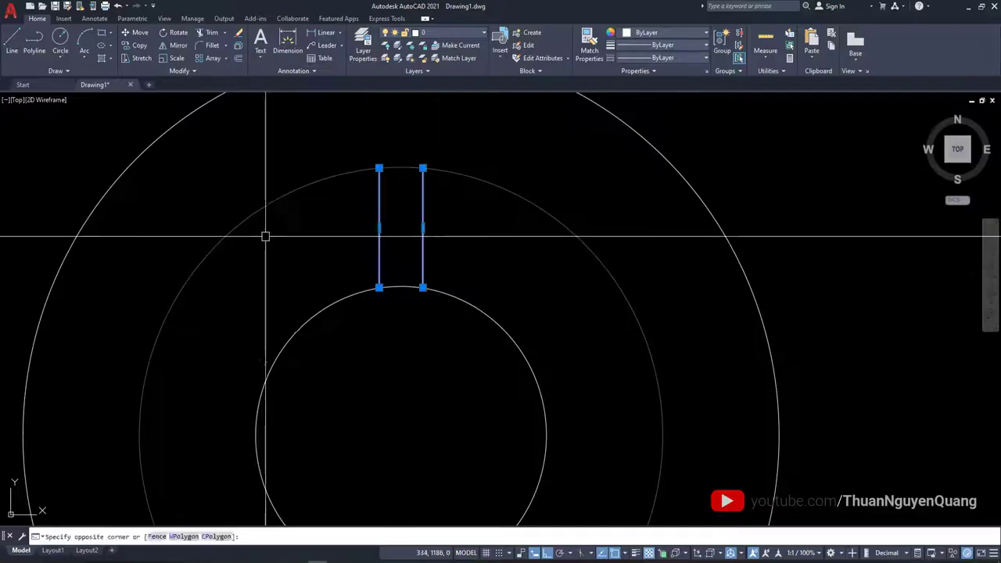
left_click(263, 232)
type("ARR")
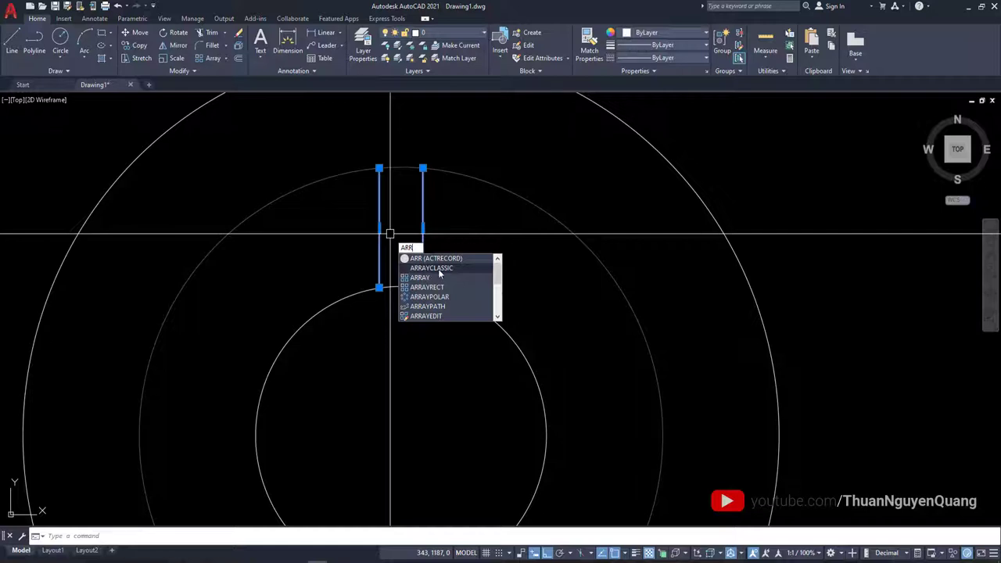
Step: Polar-array the slot lines around the hub centre: 8 items over 360°
left_click(440, 271)
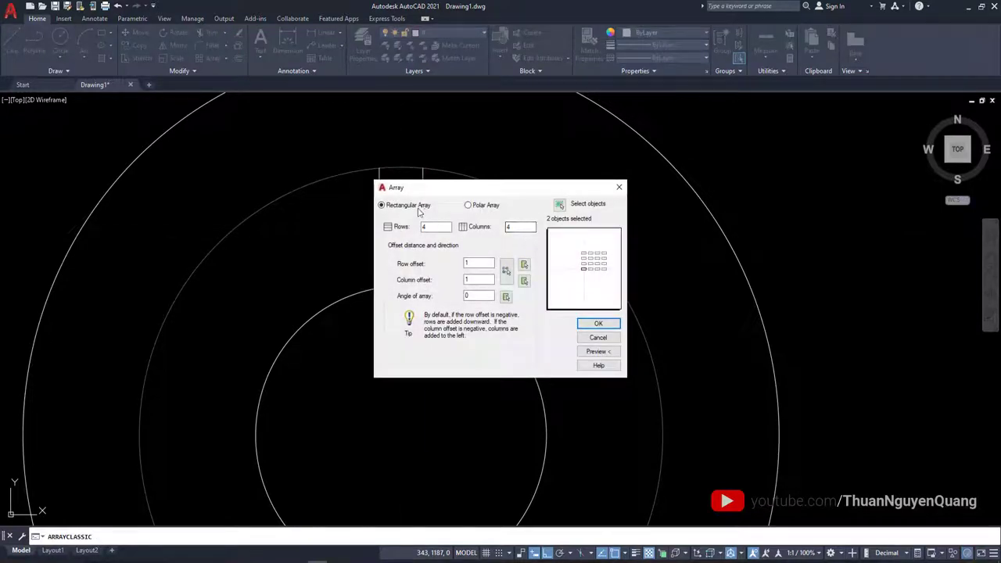
left_click(484, 208)
left_click(522, 227)
scroll(612, 239, "down", 4)
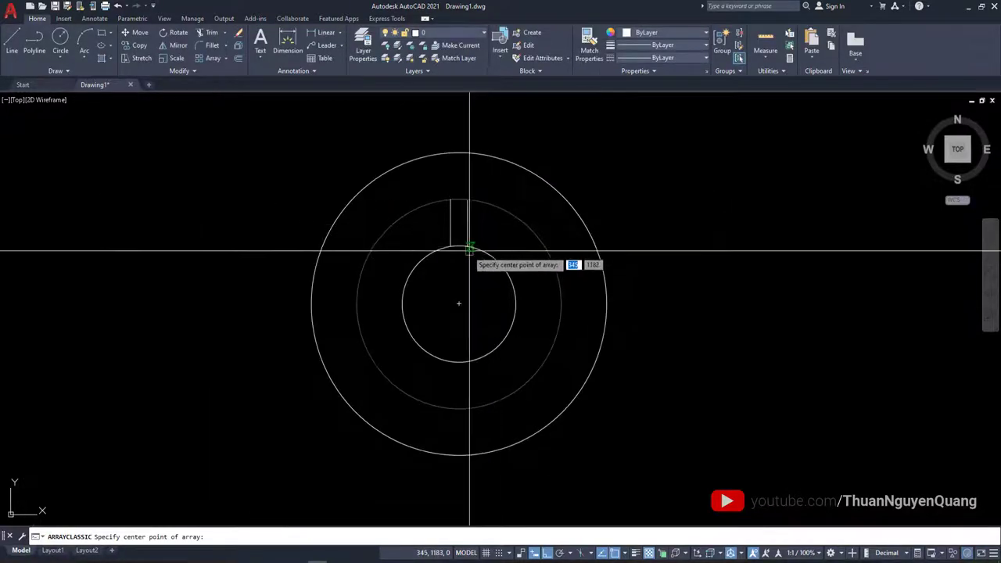
left_click(459, 298)
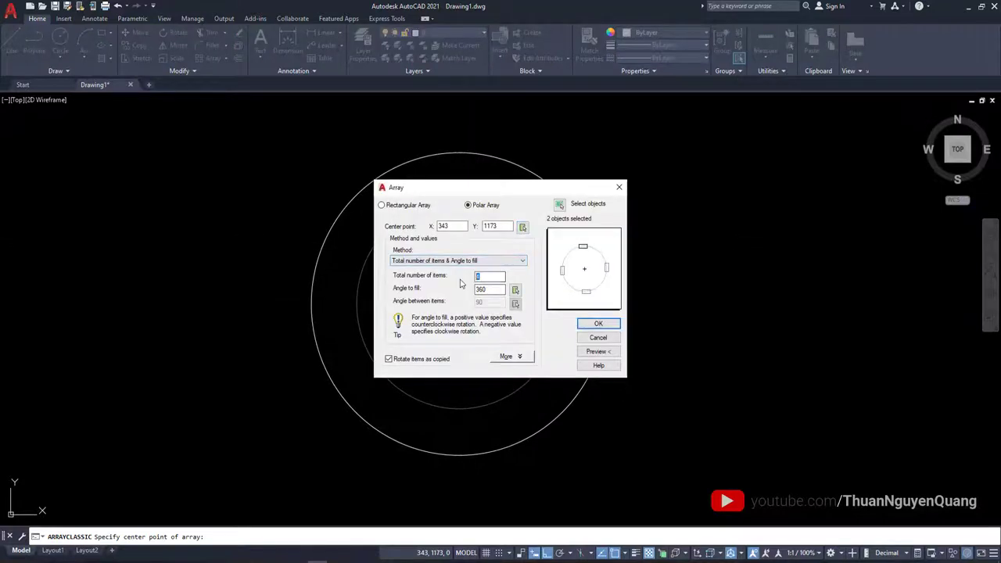
left_click(597, 352)
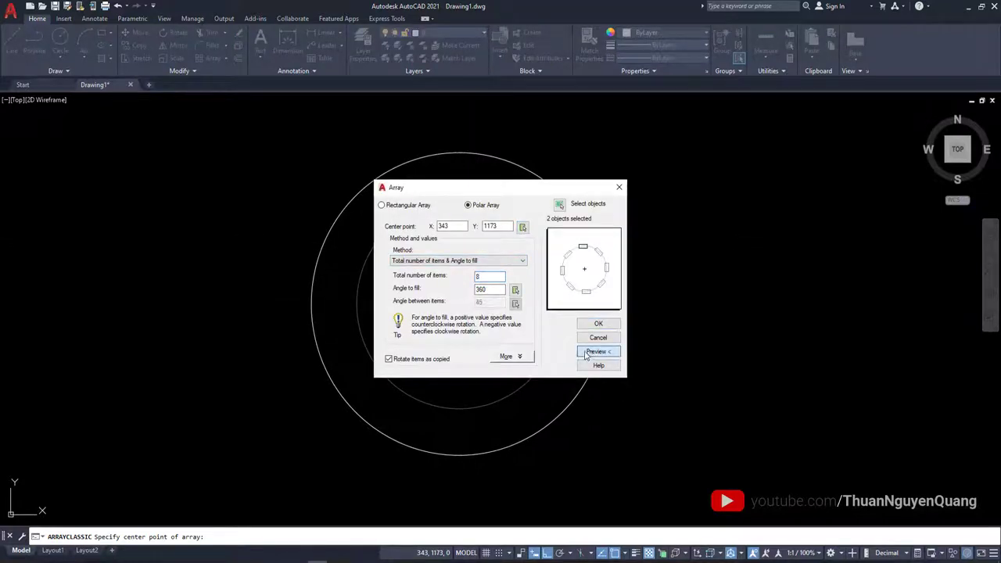
left_click(465, 302)
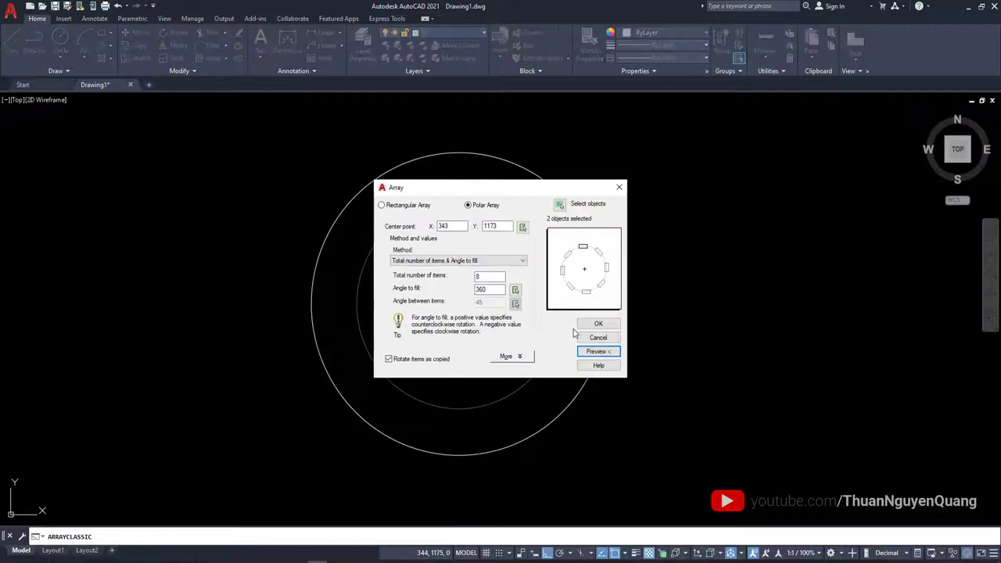
left_click(598, 325)
scroll(479, 298, "down", 5)
key("alt+Tab")
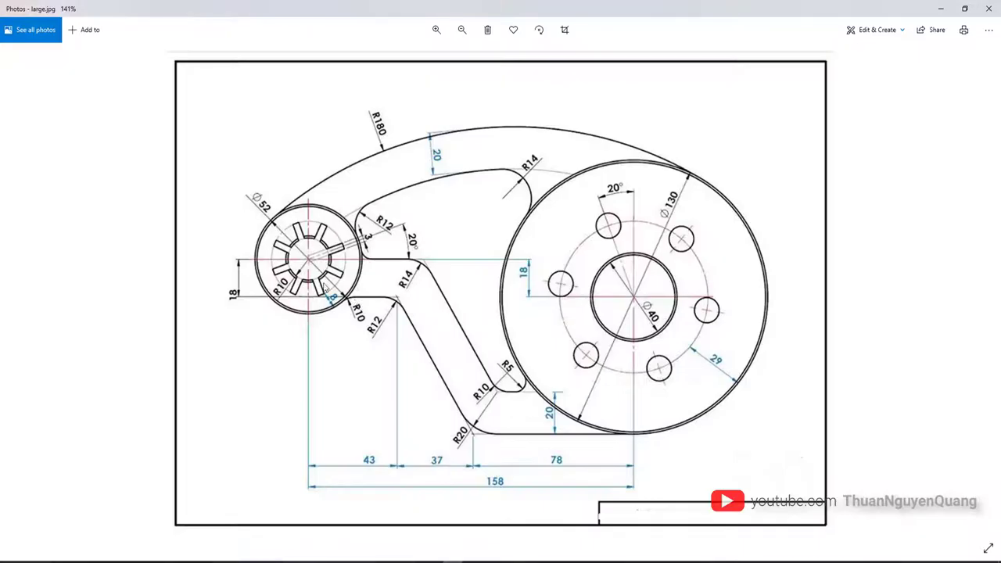
scroll(318, 266, "up", 2)
scroll(317, 266, "up", 2)
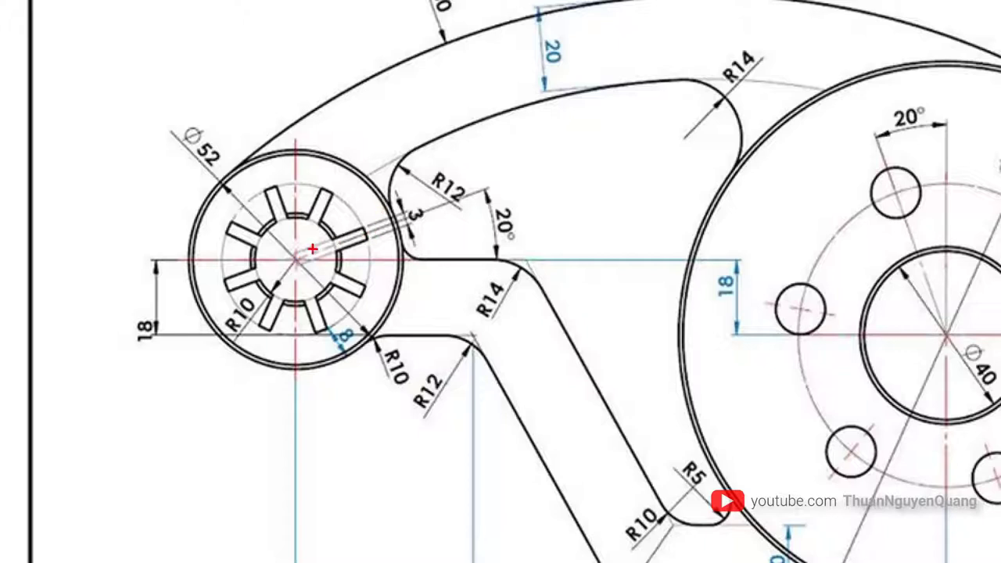
left_click_drag(301, 255, 491, 194)
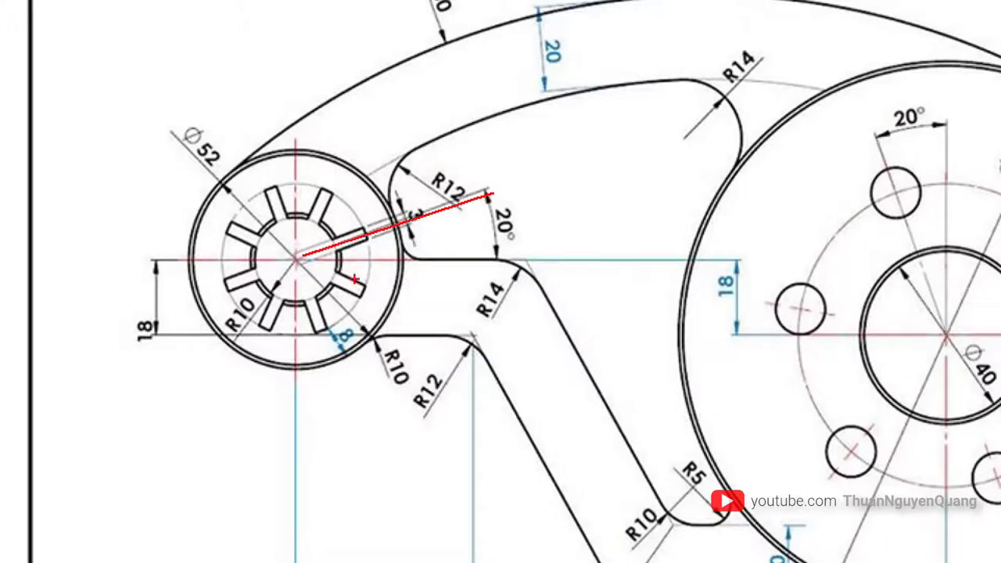
left_click_drag(303, 258, 499, 258)
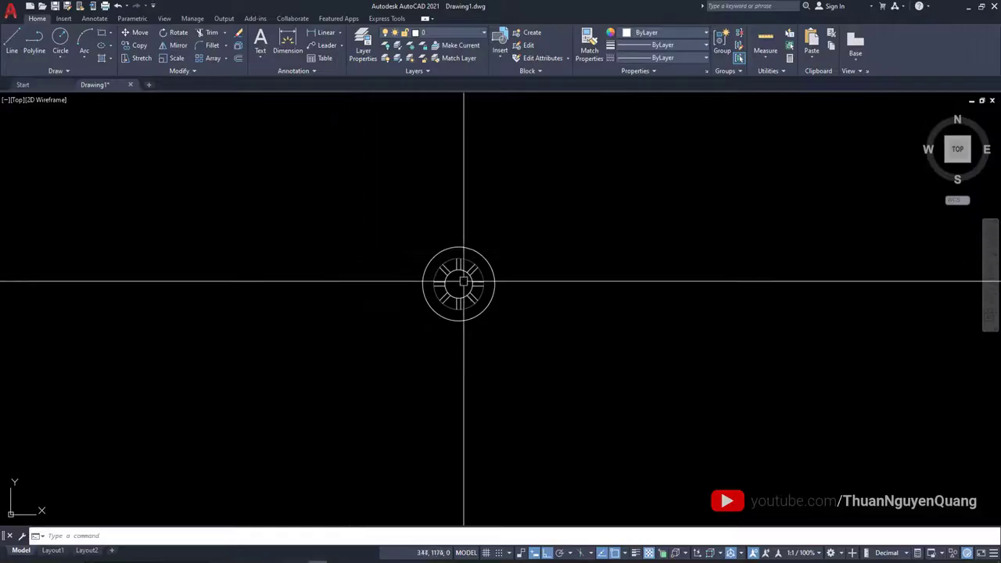
Step: Draw a horizontal polyline from the hub centre out to the right
scroll(511, 294, "up", 3)
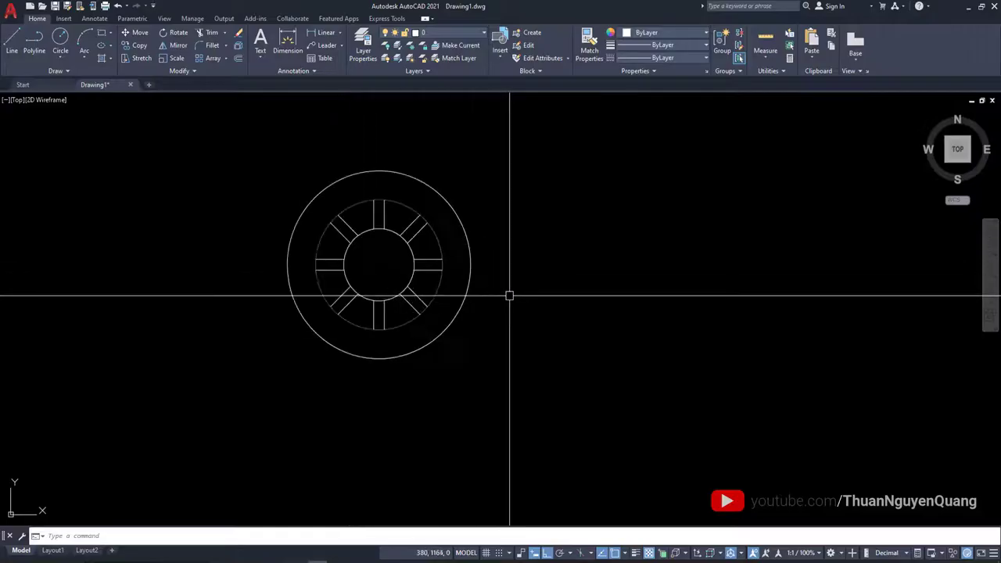
scroll(511, 277, "up", 2)
type("pl")
key("Return")
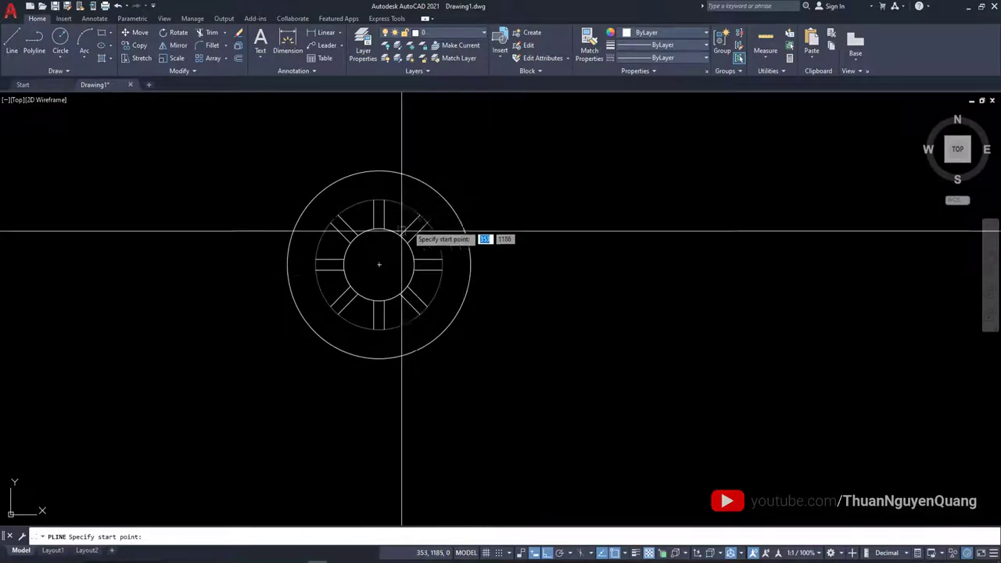
scroll(373, 268, "up", 3)
left_click(374, 276)
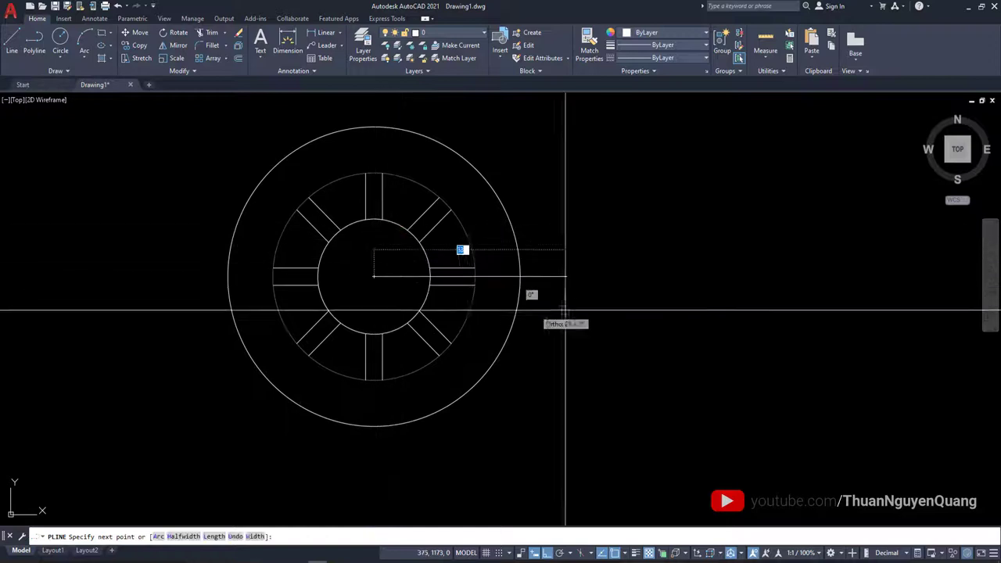
left_click(764, 306)
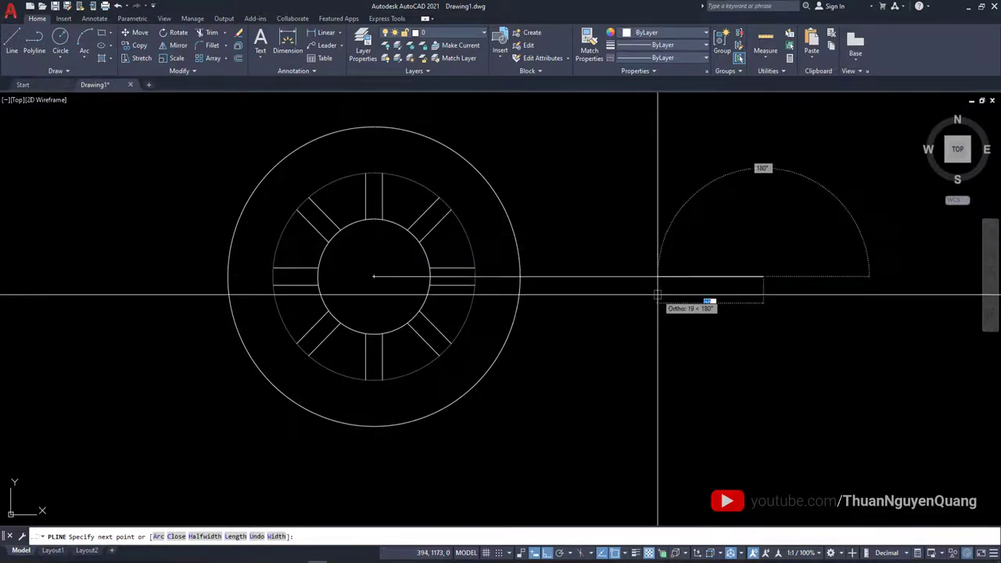
key("Return")
key("Return")
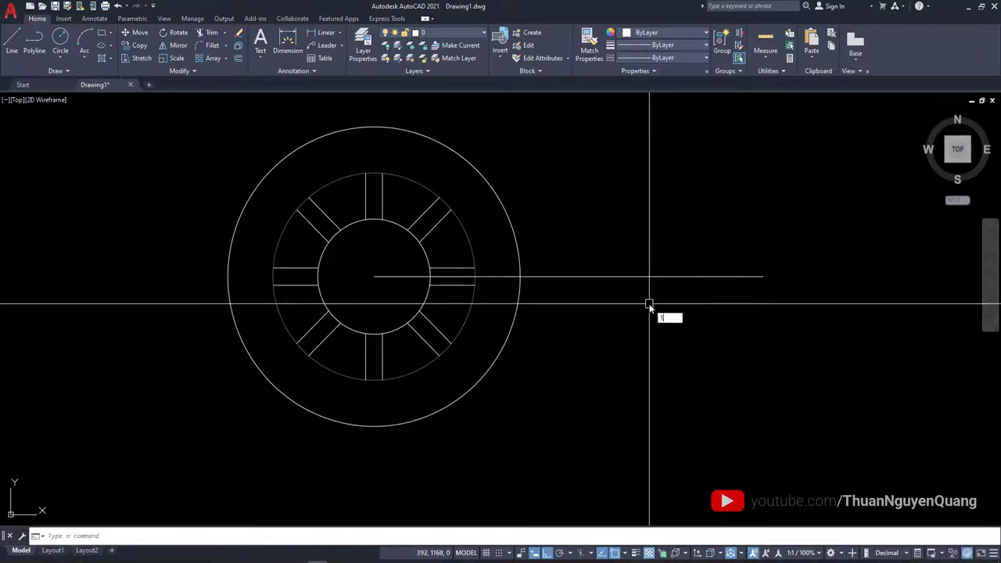
Step: Draw a 50-long polyline at 20° from the hub centre
left_click(373, 277)
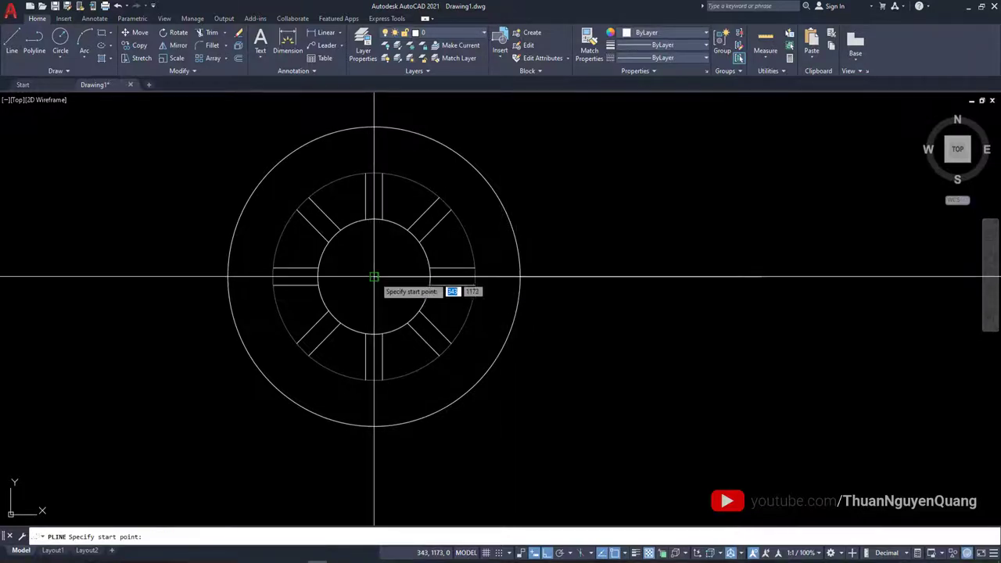
key("F8")
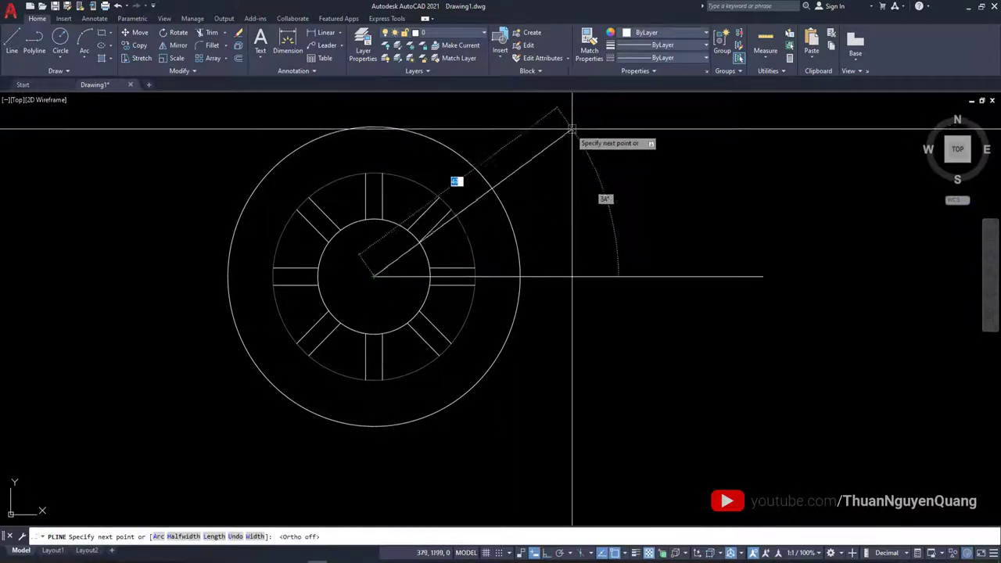
middle_click_drag(584, 80, 517, 179)
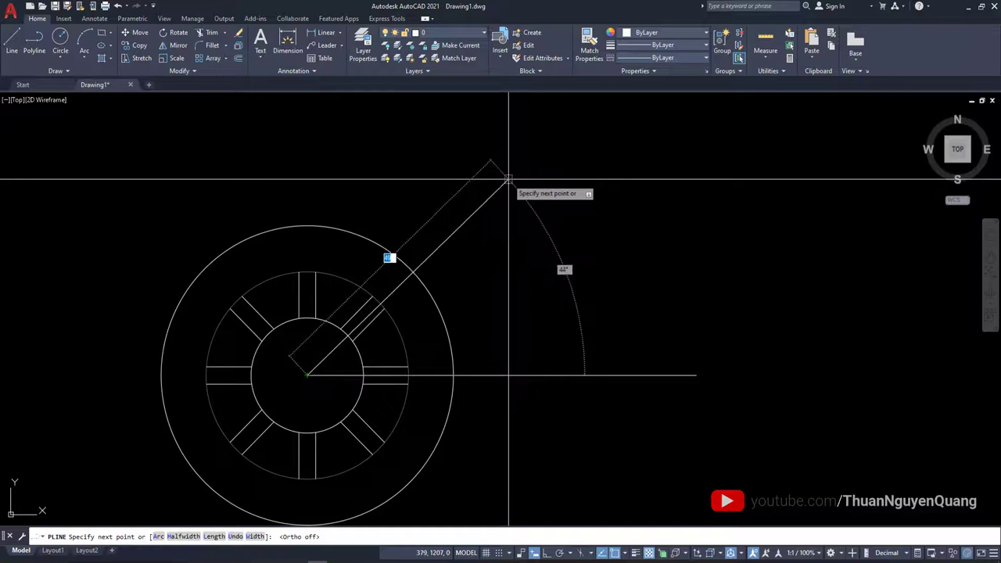
key("Escape")
type("pl")
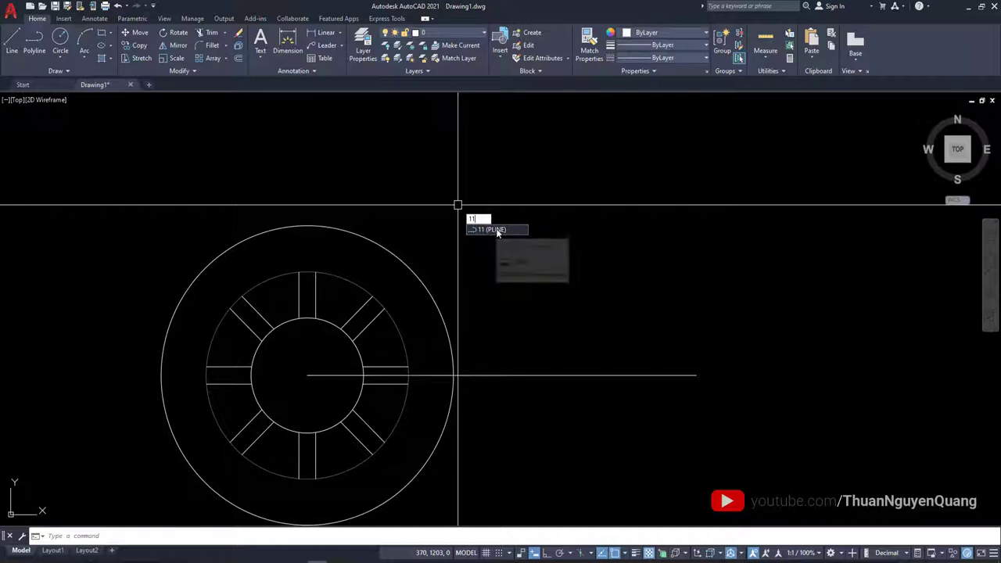
left_click(499, 230)
left_click(307, 375)
type("50")
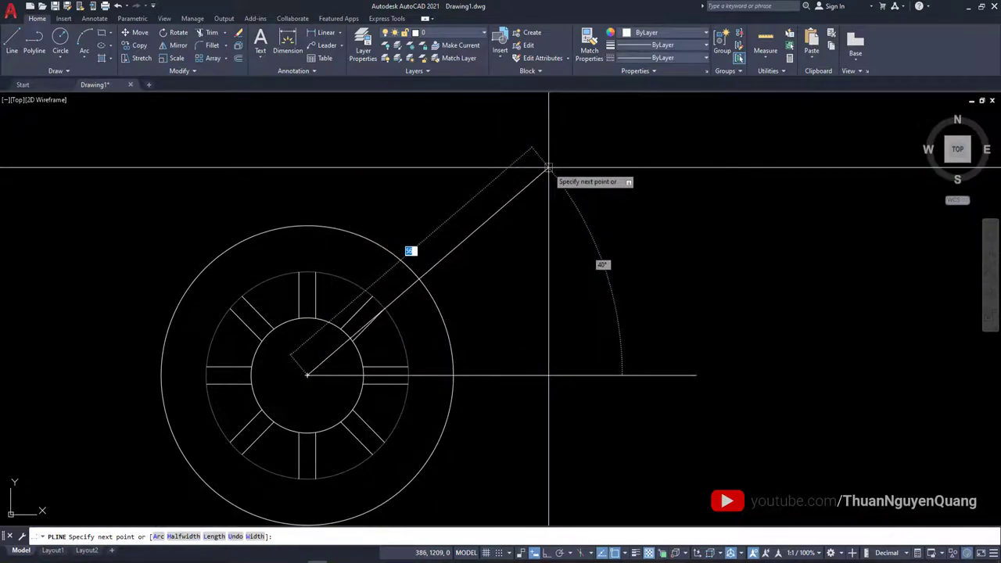
key("Tab")
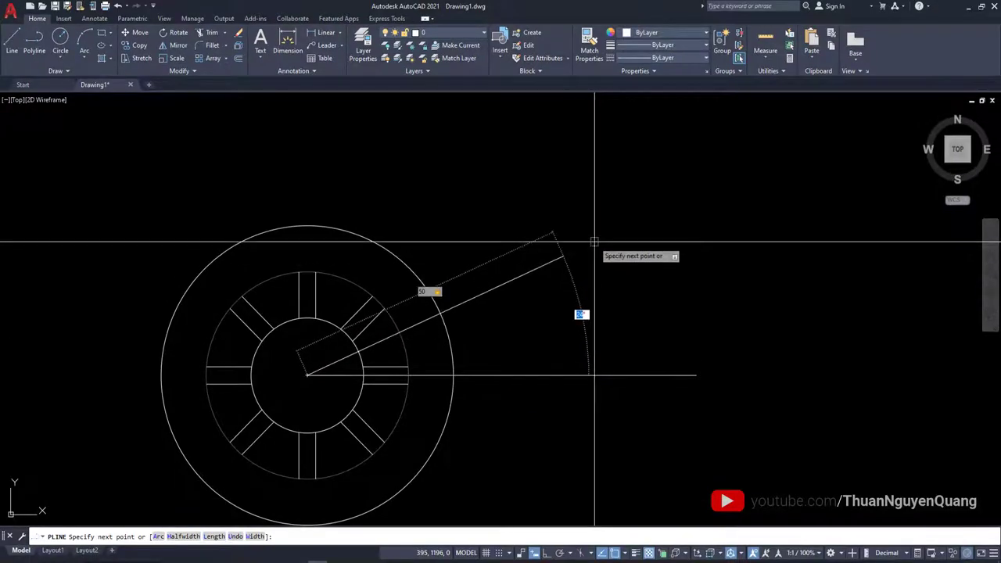
type("0")
key("Return")
key("Return")
Step: Draw a polyline up the top slot's middle, starting from the inner circle's top point
scroll(592, 240, "down", 2)
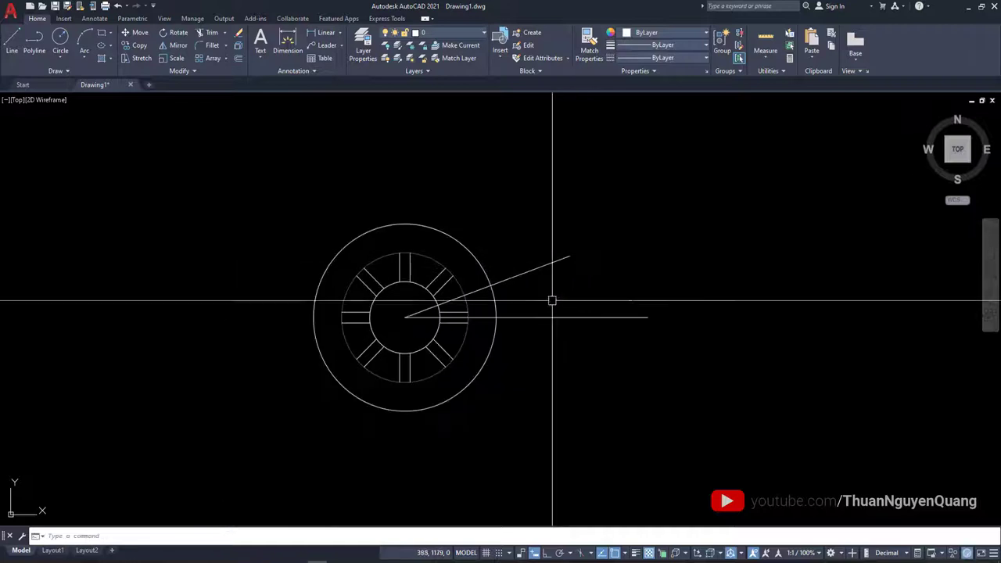
scroll(445, 311, "up", 3)
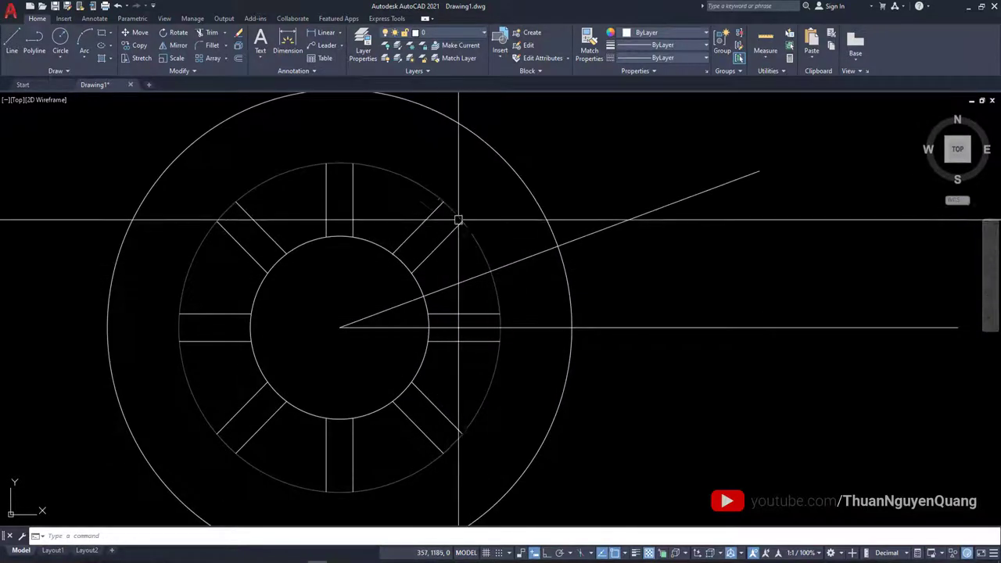
type("pl")
key("Return")
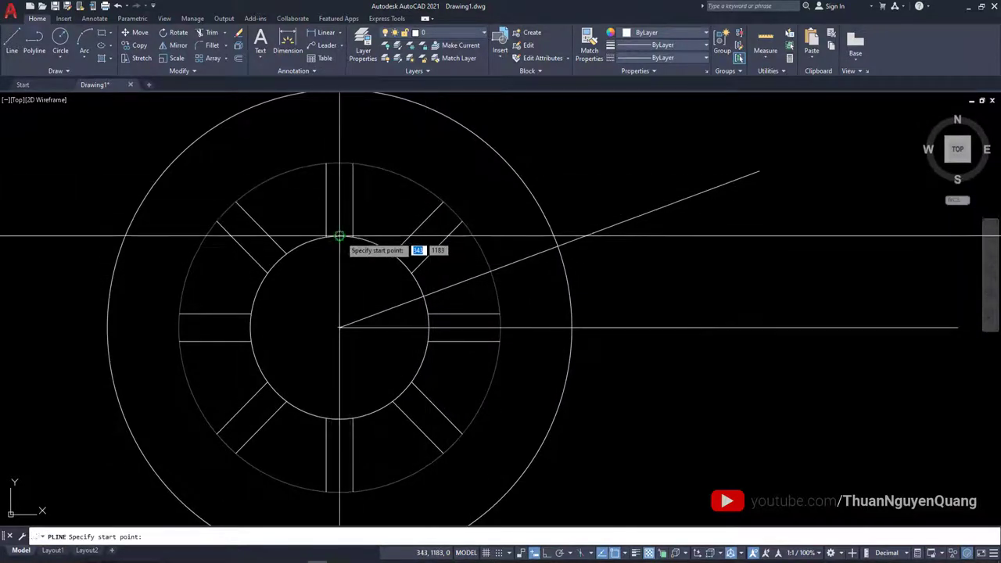
left_click(338, 235)
key("Escape")
Step: Change the new slot centre line's colour to red
scroll(514, 209, "down", 2)
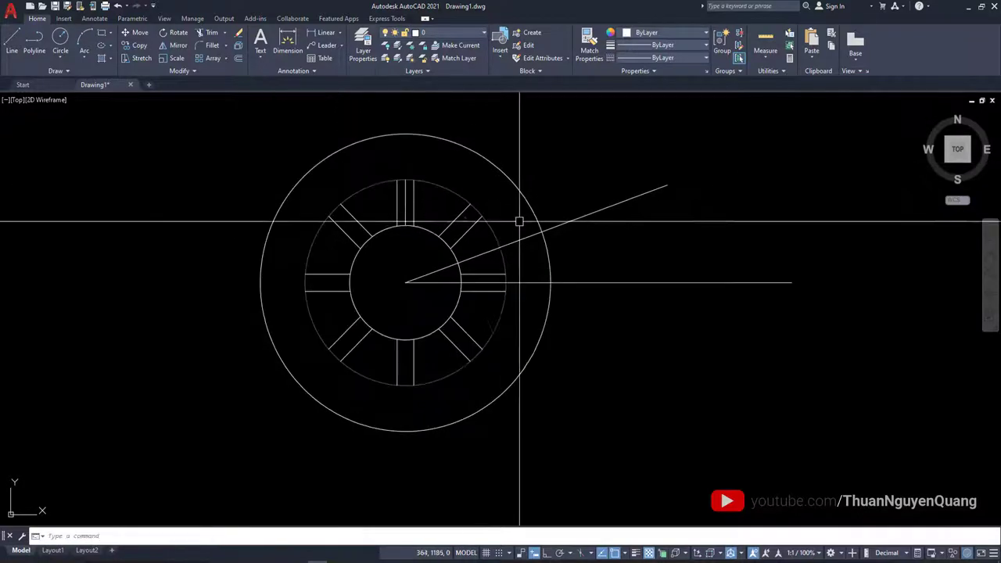
scroll(446, 224, "up", 2)
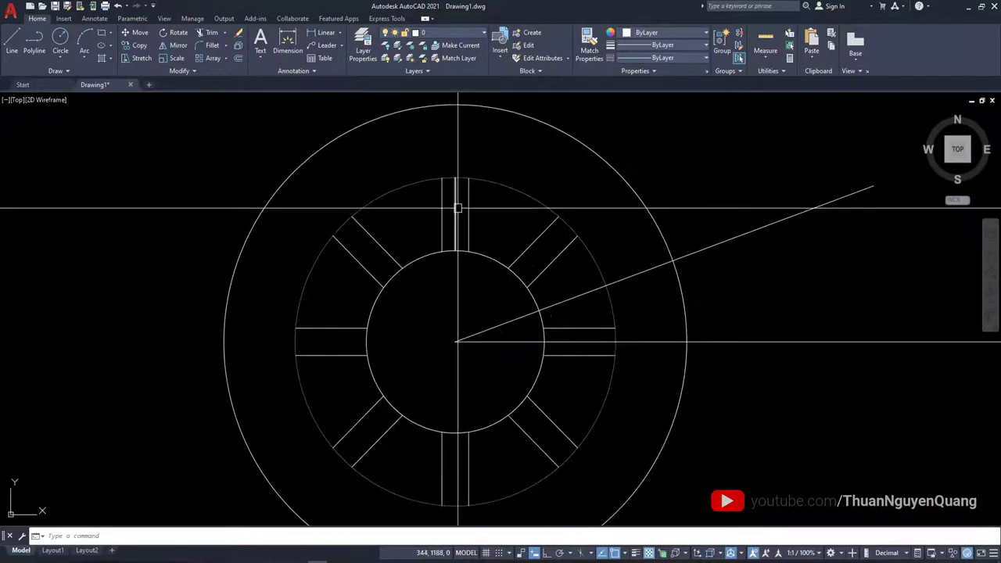
left_click(456, 211)
left_click(669, 32)
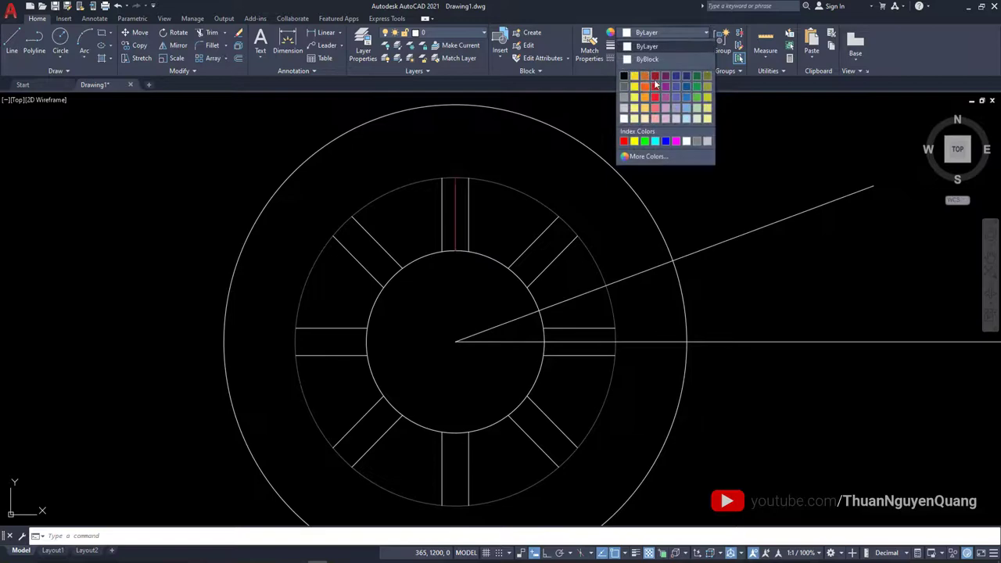
left_click(654, 85)
key("Escape")
middle_click_drag(492, 217, 427, 207)
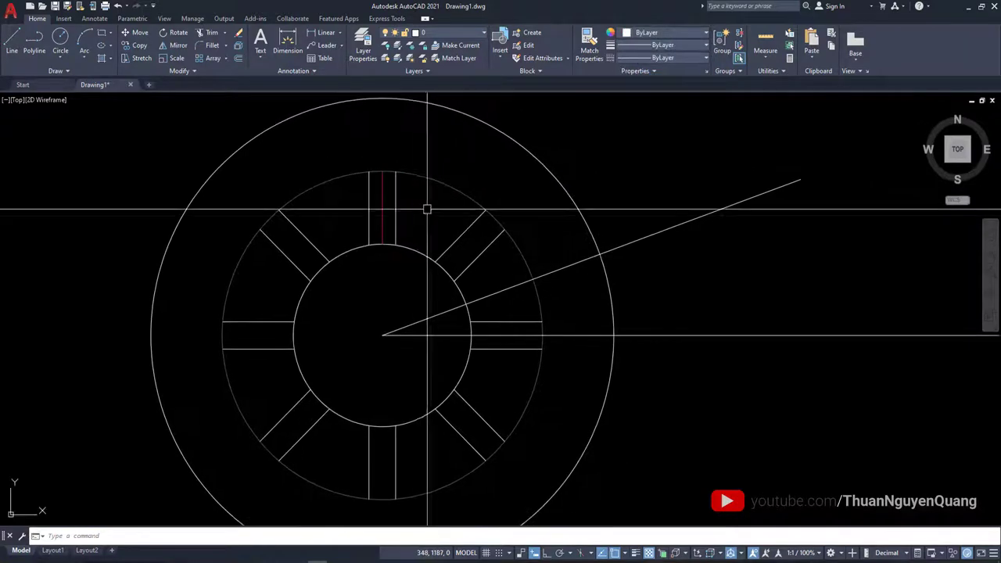
scroll(527, 249, "down", 2)
scroll(563, 275, "up", 3)
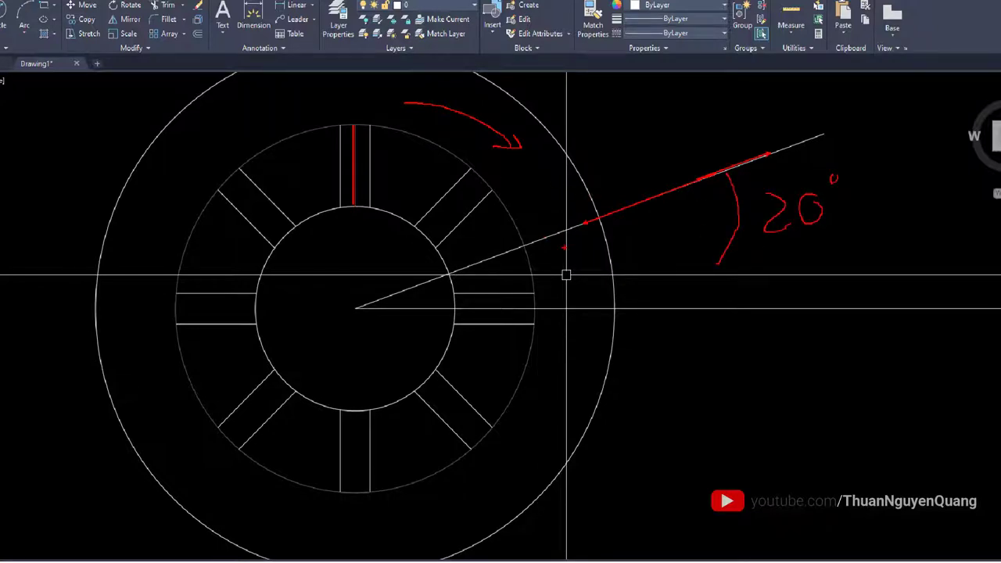
Step: Window-select all of the slotted hub geometry
scroll(576, 252, "down", 3)
left_click(332, 155)
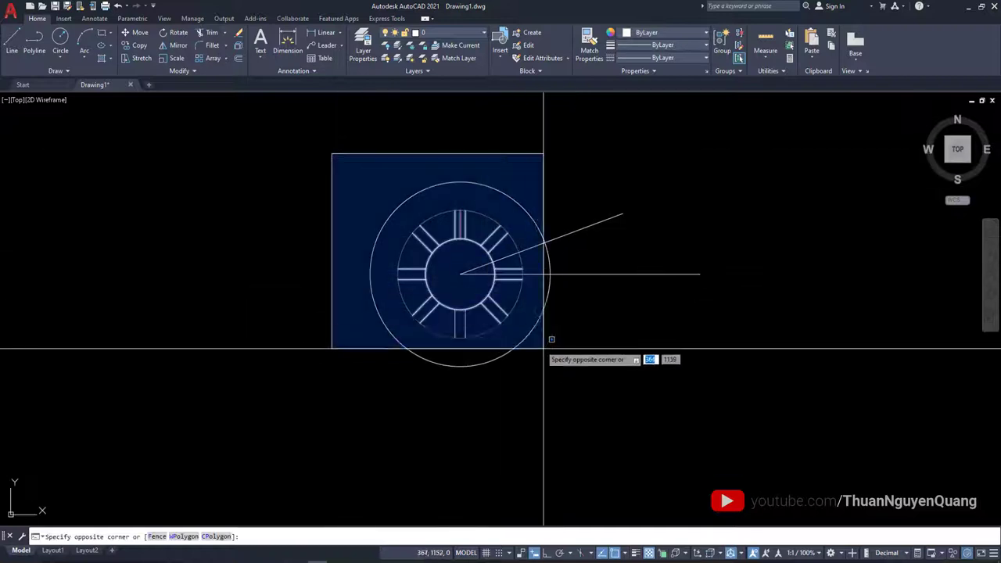
left_click(544, 348)
left_click(302, 138)
left_click(567, 376)
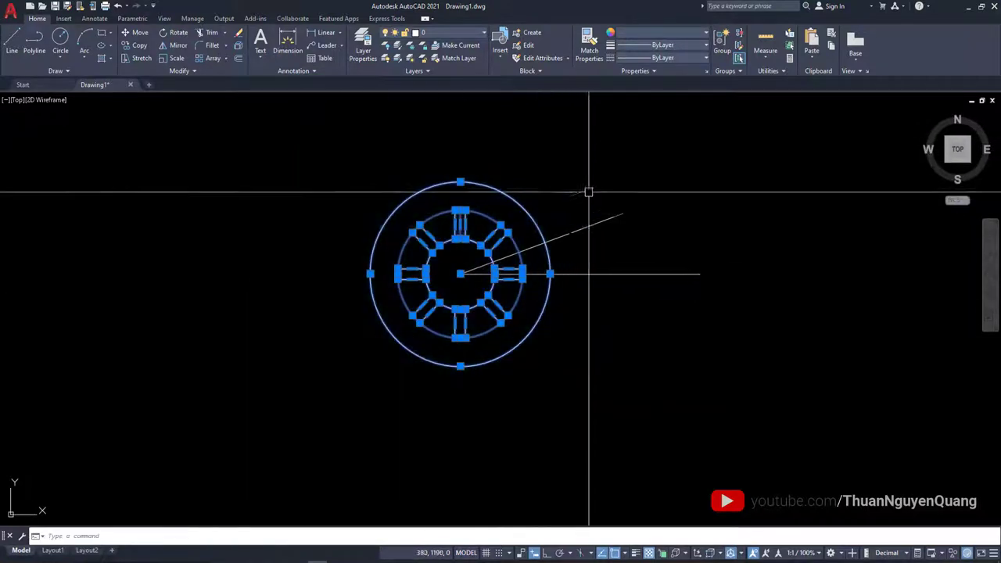
scroll(588, 192, "up", 4)
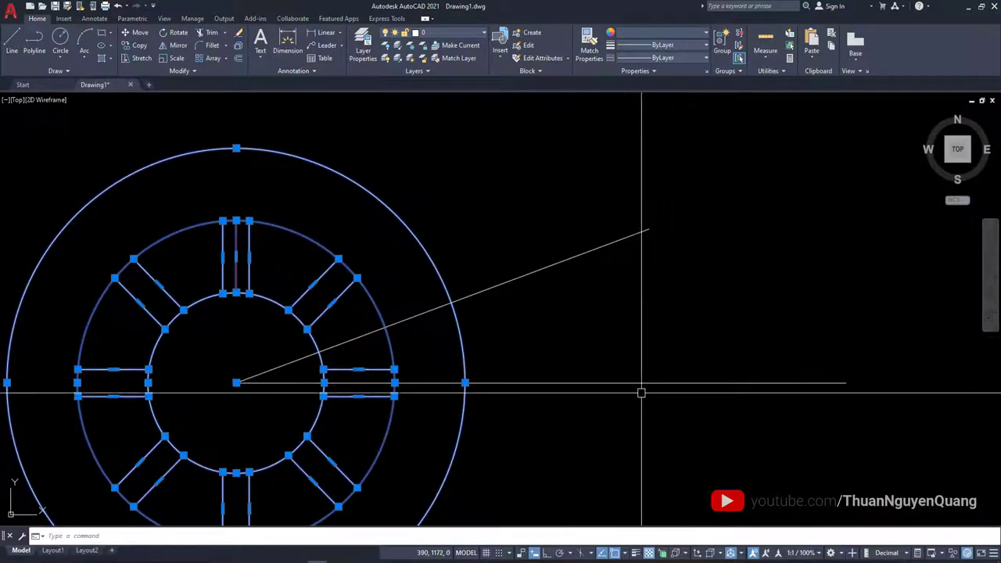
scroll(684, 262, "down", 2)
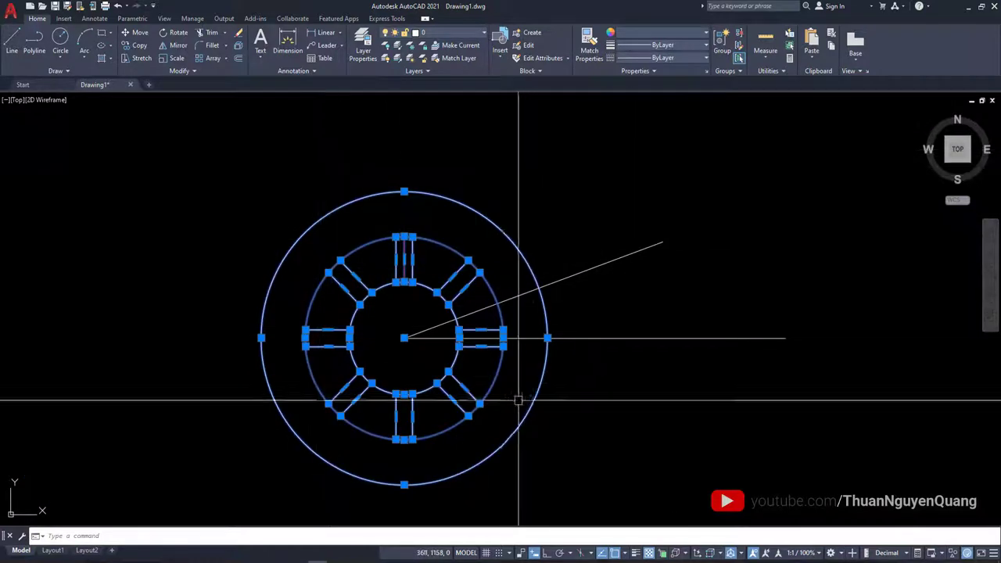
middle_click_drag(453, 255, 468, 230)
Step: Rotate the hub about its centre by reference so a slot aligns with the slanted line
type("r")
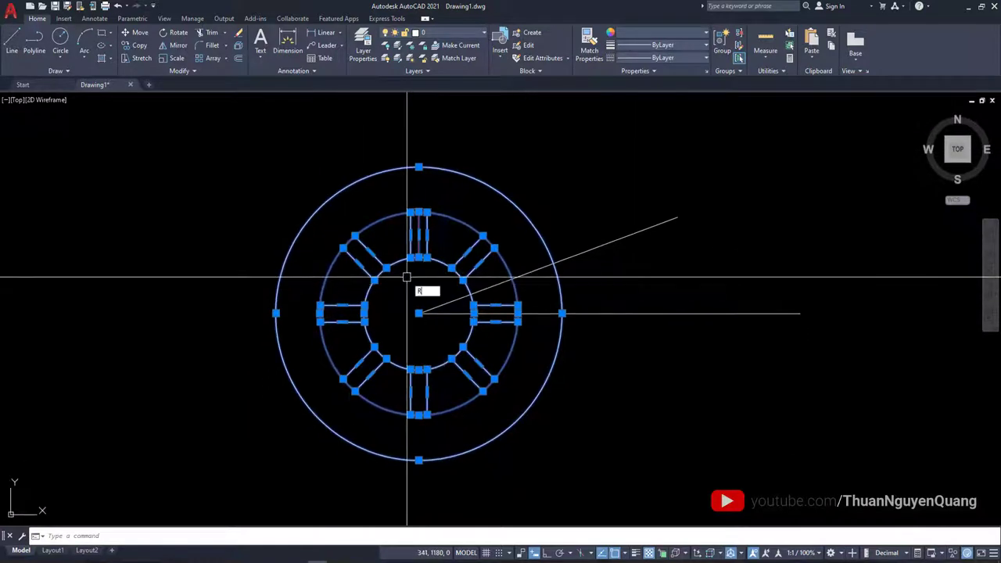
left_click(438, 302)
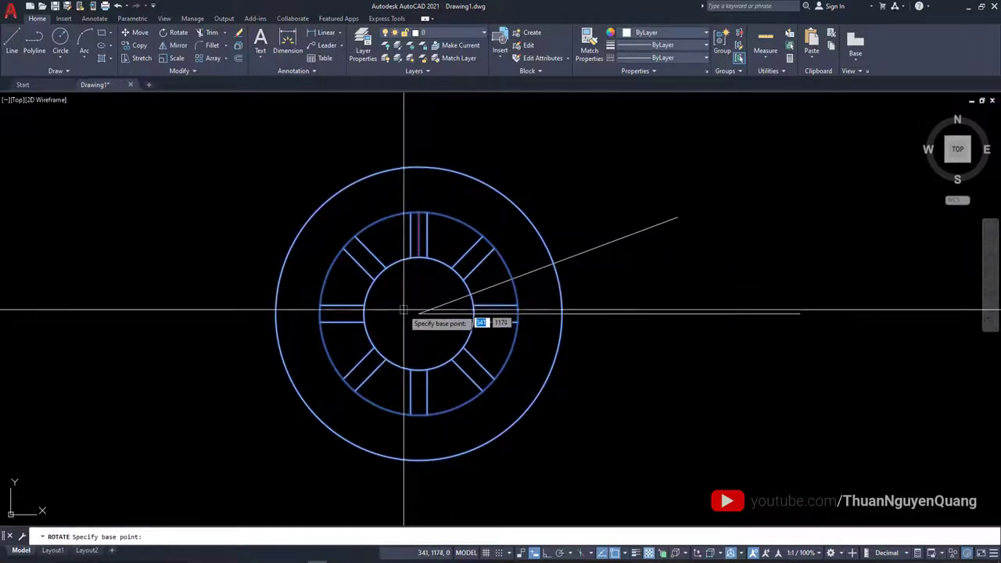
left_click(419, 313)
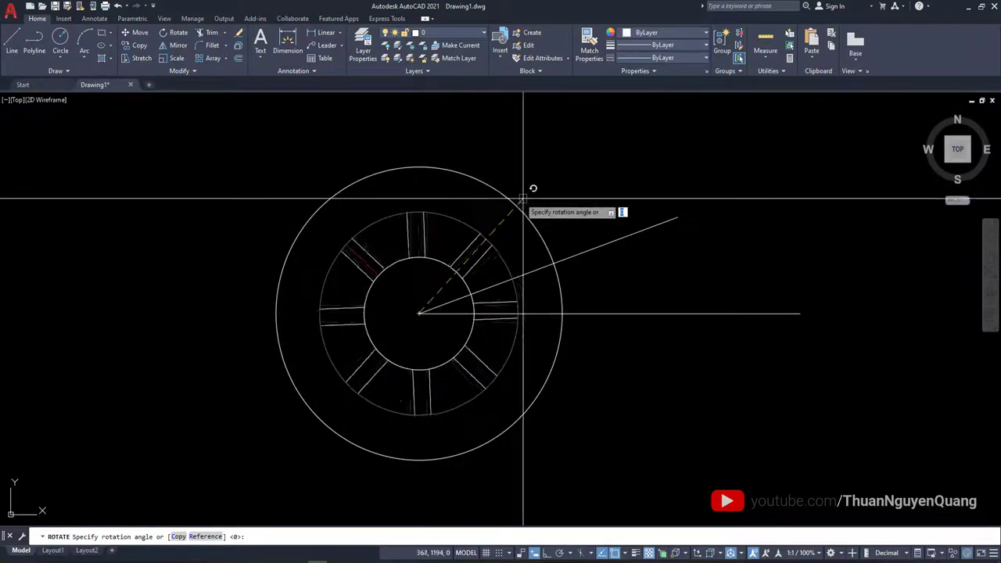
key("Down")
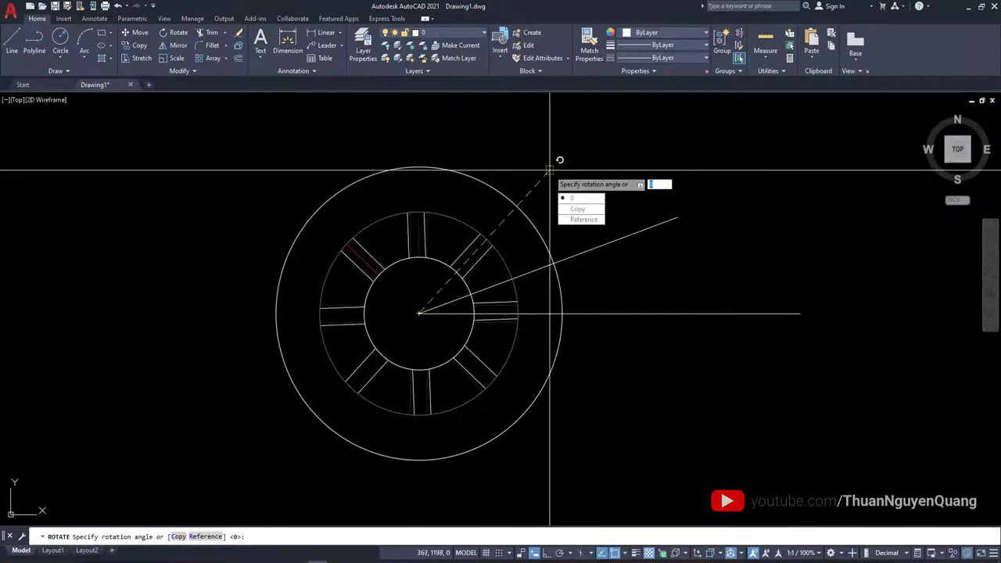
left_click(577, 225)
scroll(425, 235, "up", 2)
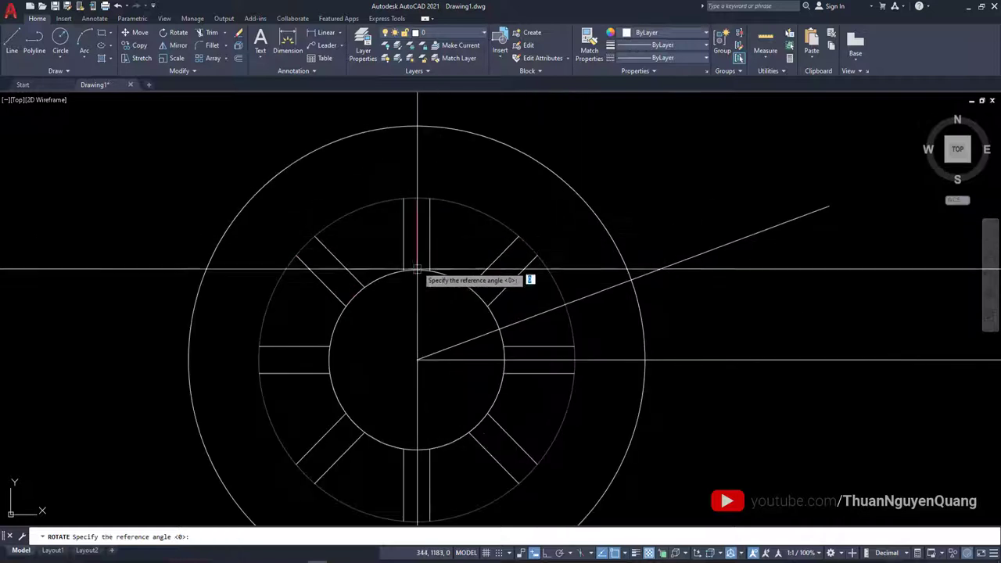
left_click(417, 360)
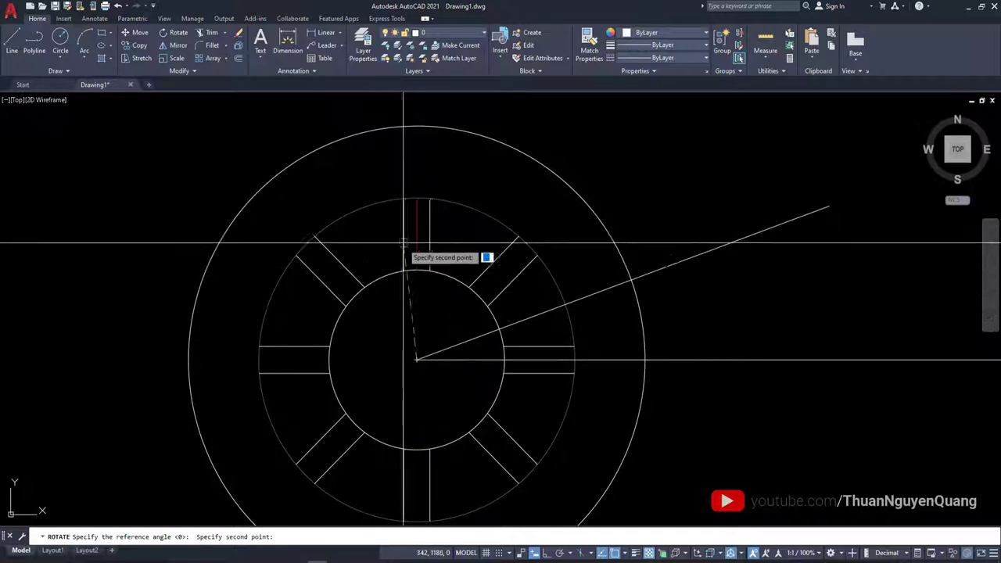
scroll(399, 237, "up", 4)
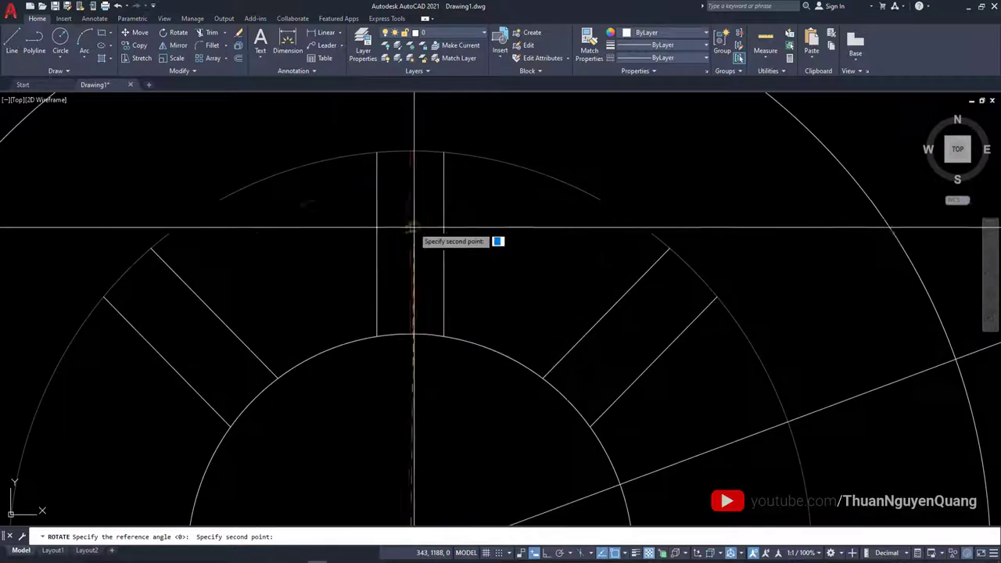
scroll(409, 207, "down", 2)
left_click(410, 202)
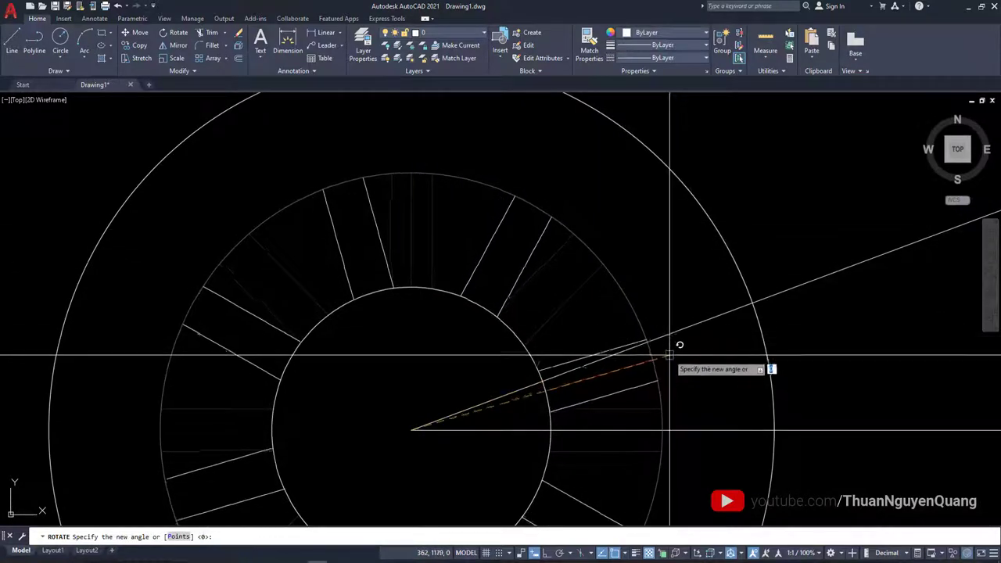
scroll(760, 297, "down", 3)
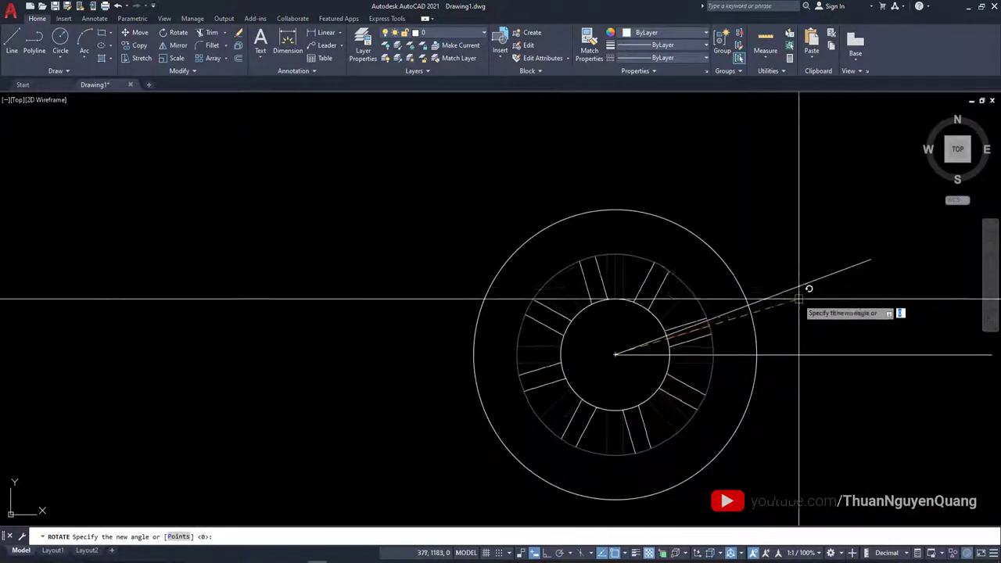
left_click(804, 284)
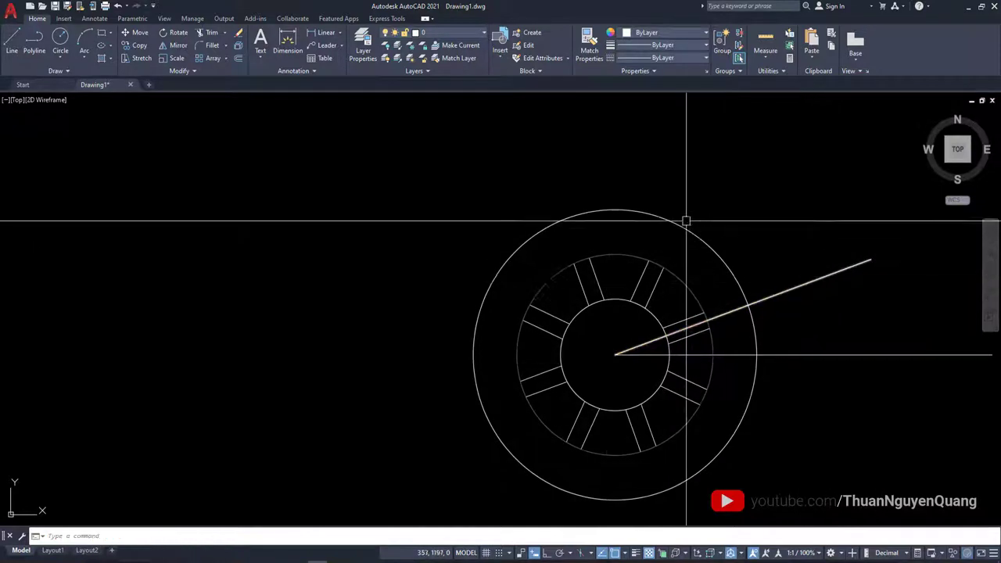
scroll(686, 252, "down", 3)
scroll(630, 259, "up", 5)
scroll(504, 288, "up", 2)
scroll(504, 287, "up", 2)
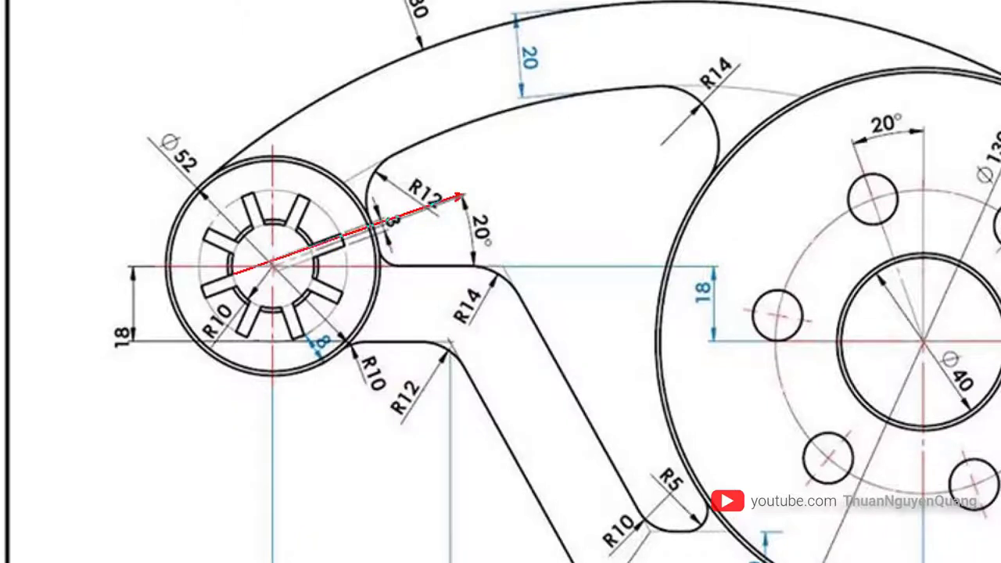
Step: Leave the Photos viewer and return to the AutoCAD drawing
key("Escape")
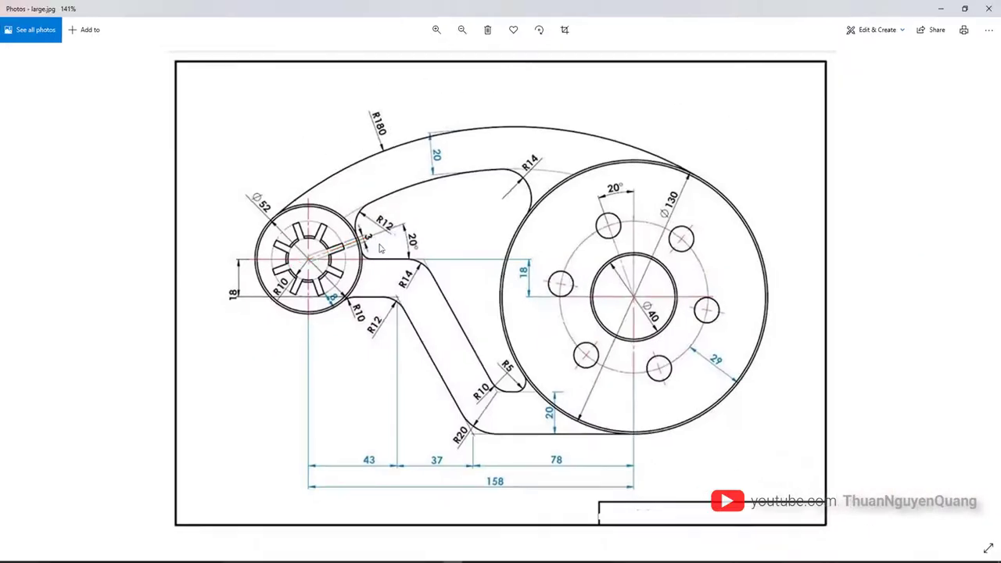
key("alt+Tab")
left_click(549, 247)
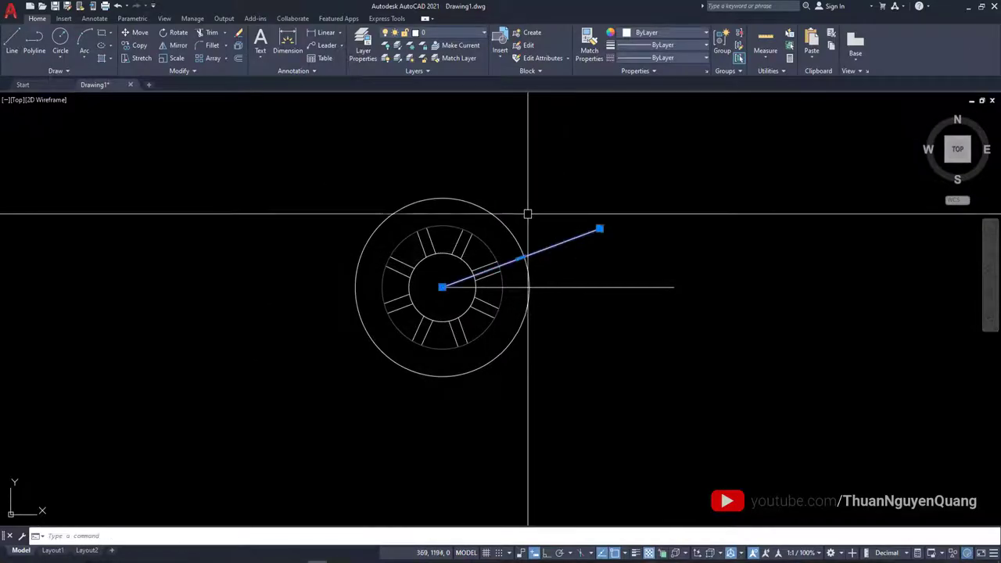
scroll(571, 237, "up", 2)
key("Delete")
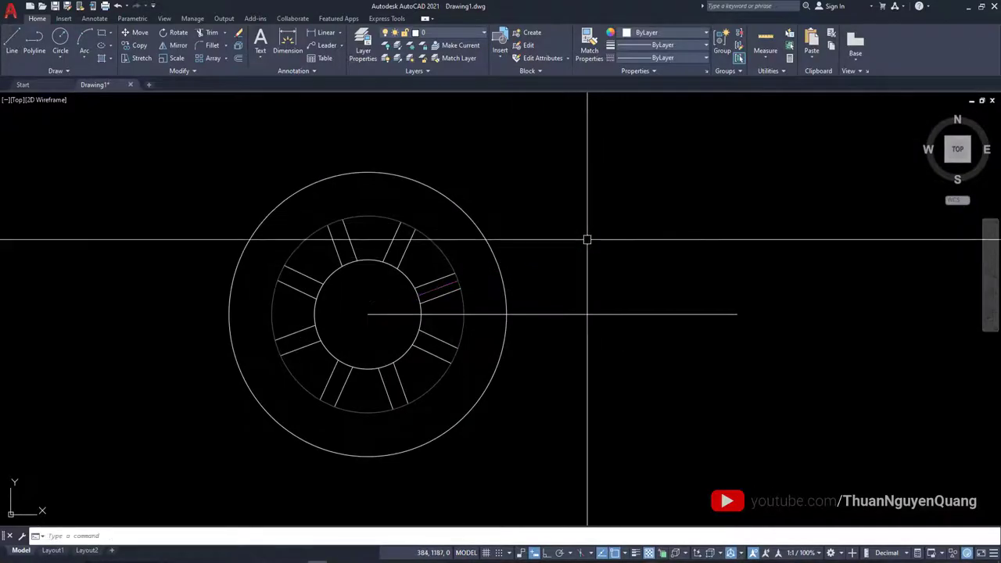
left_click(599, 264)
left_click(558, 358)
key("Delete")
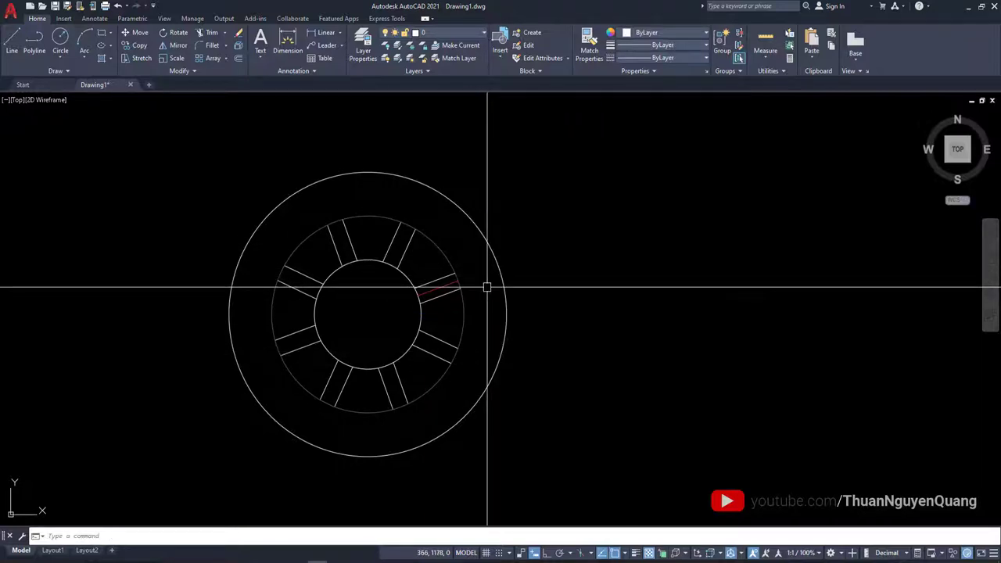
key("ctrl+z")
key("ctrl+z")
left_click(562, 211)
key("Escape")
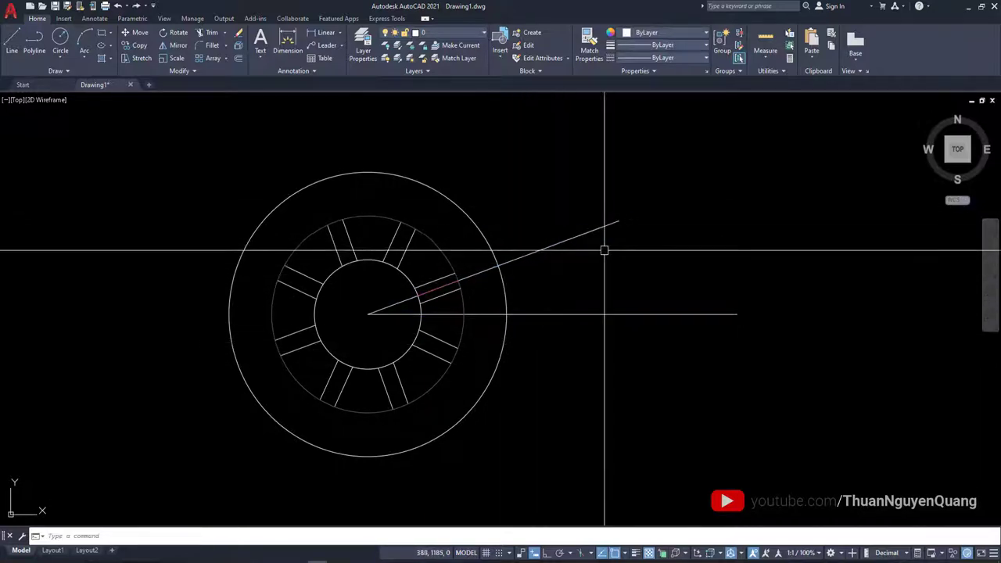
scroll(594, 268, "down", 3)
scroll(391, 250, "down", 2)
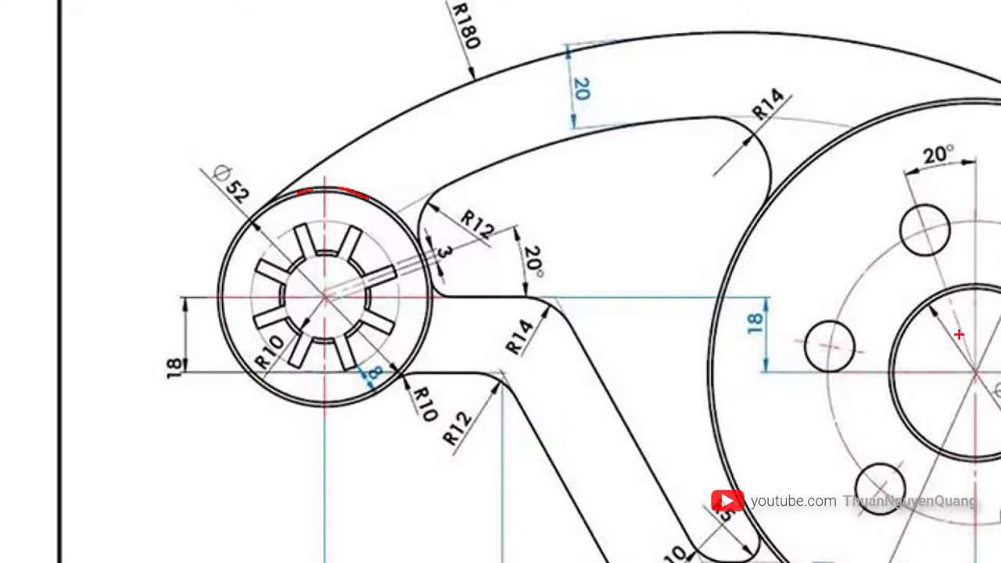
Step: Mark up the reference drawing in red, circling the Ø130 flange dimension
left_click_drag(707, 372, 713, 391)
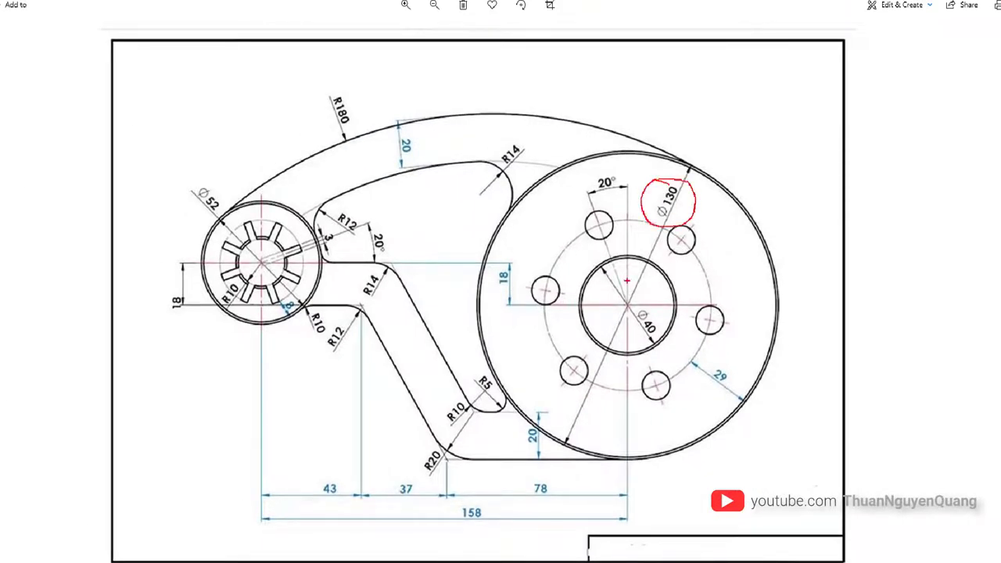
left_click_drag(648, 309, 650, 344)
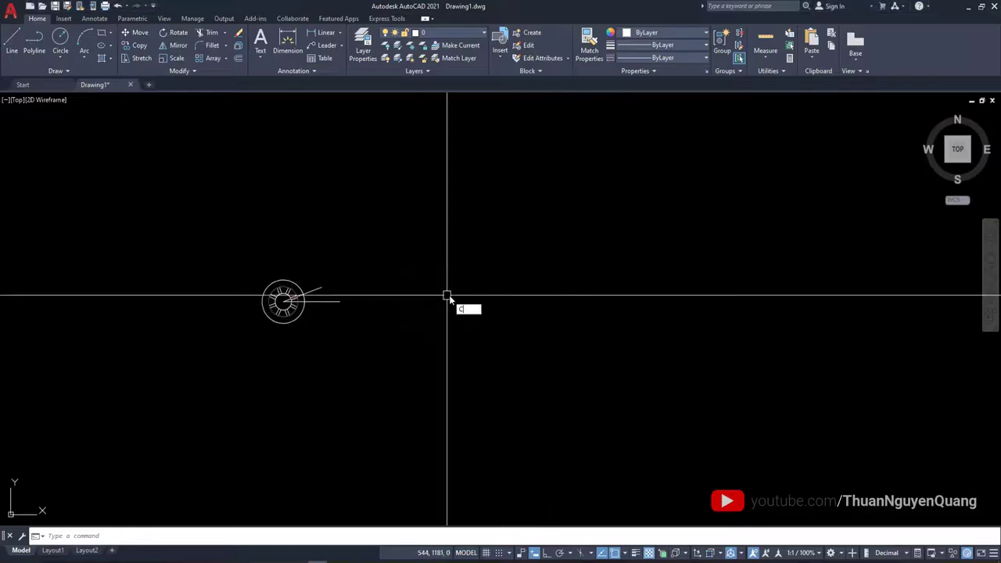
Step: Draw the large flange circle to the right of the hub, sized by diameter
key("Return")
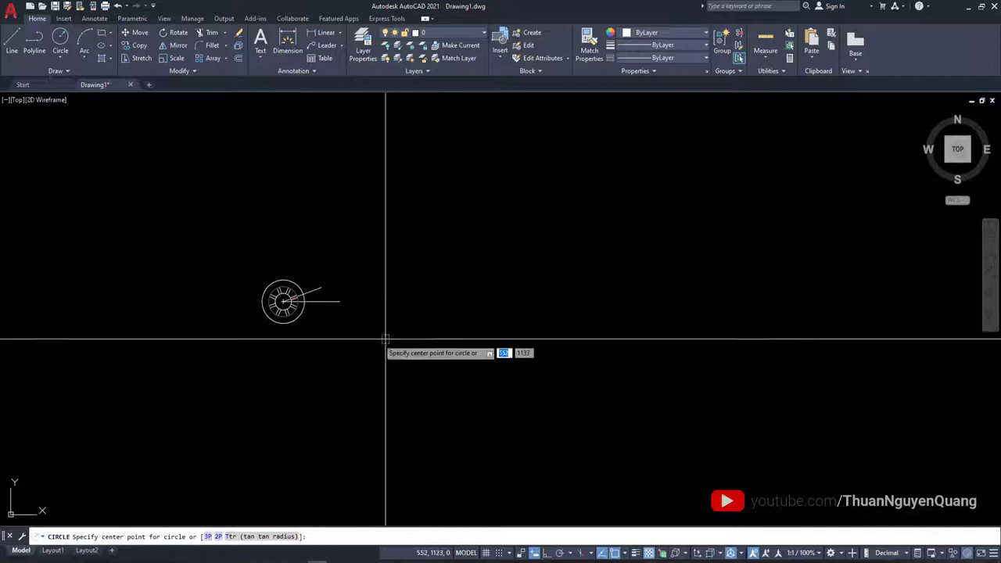
scroll(469, 301, "up", 2)
left_click(538, 283)
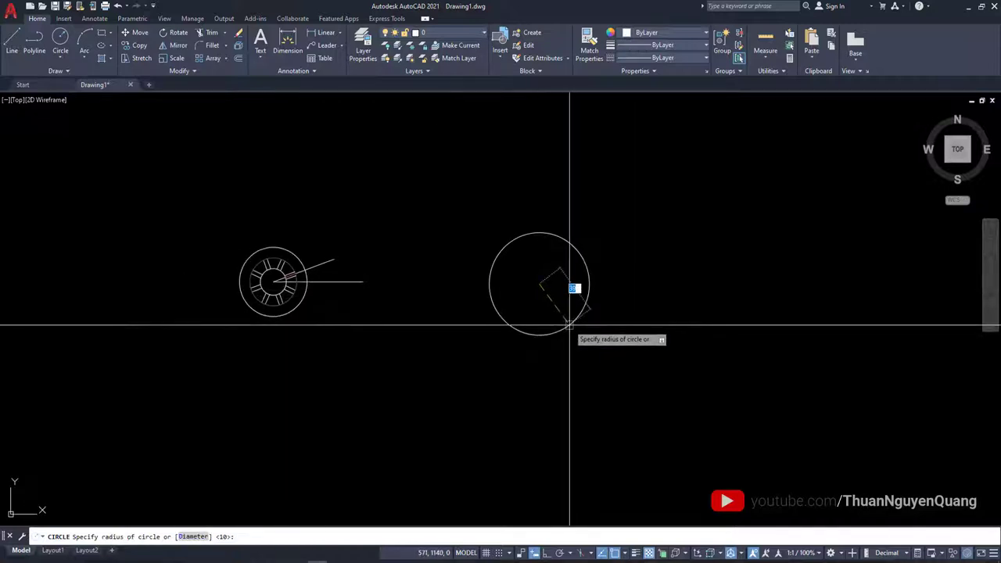
type("D")
key("Return")
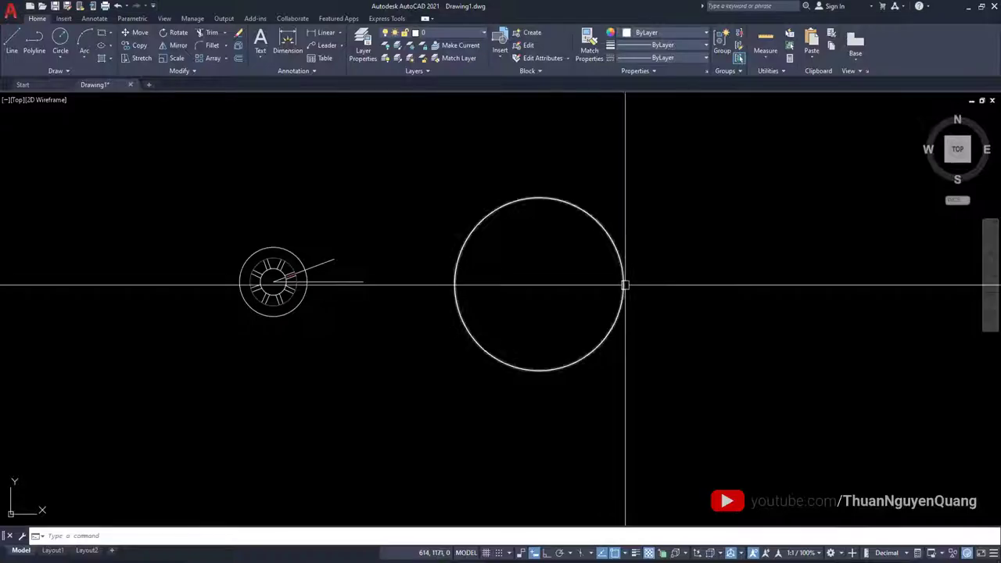
Step: Add a concentric Ø40 centre hole at the flange circle's centre
type("cc")
key("Return")
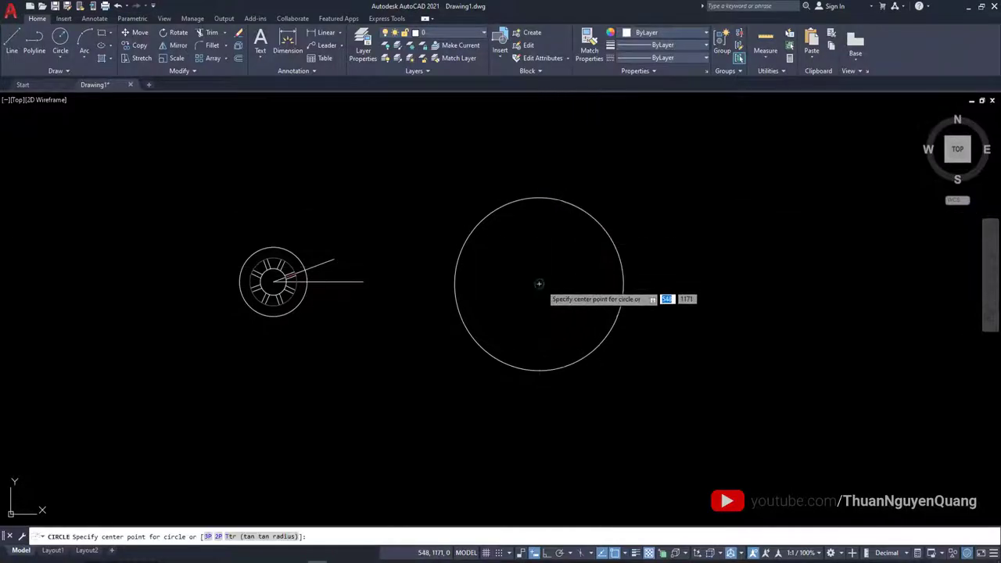
left_click(539, 284)
type("d")
key("Return")
type("40")
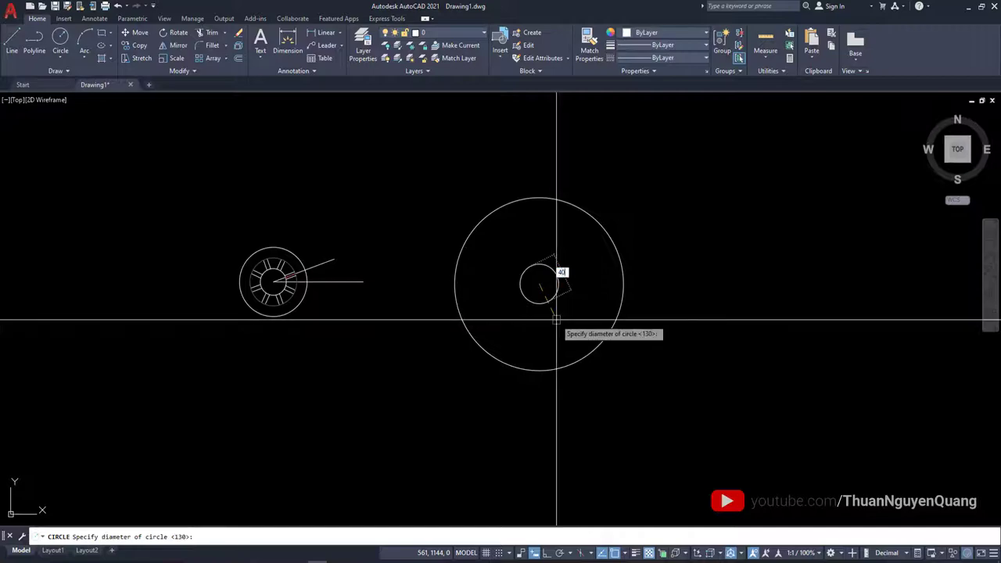
key("Return")
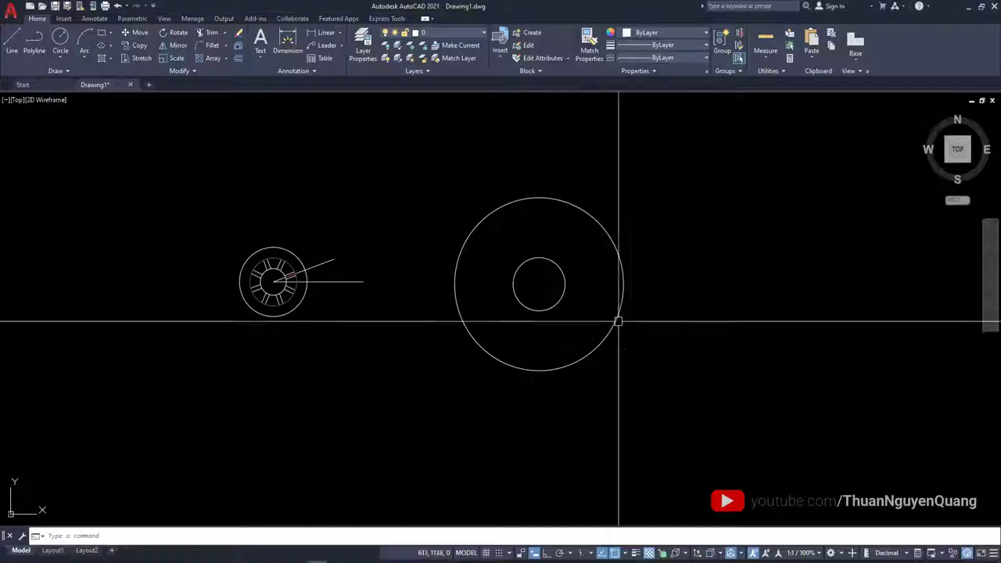
Step: Offset the Ø40 circle outward by 29 to create the middle circle
type("o")
key("Return")
type("2")
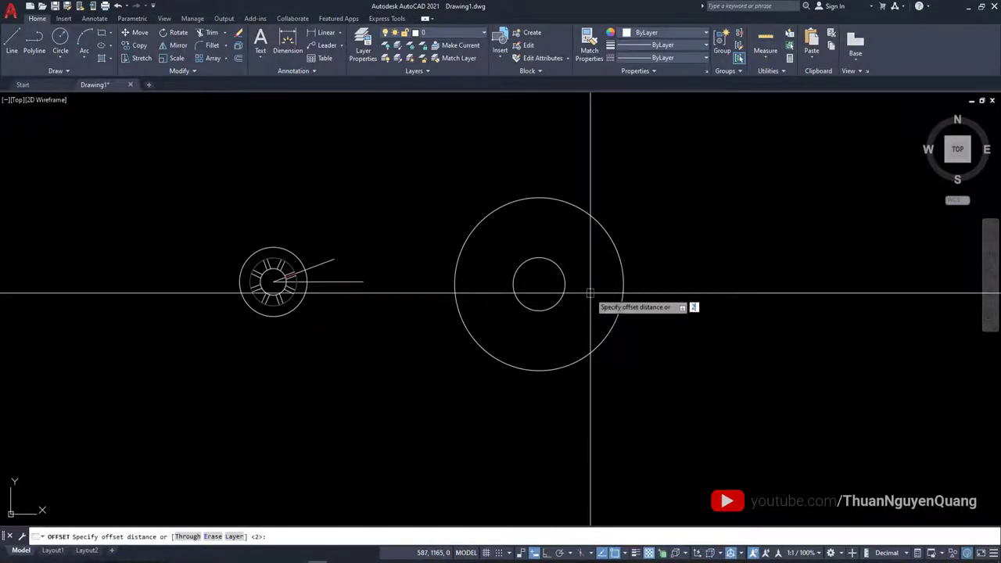
type("9")
key("Return")
left_click(565, 285)
left_click(594, 305)
key("Return")
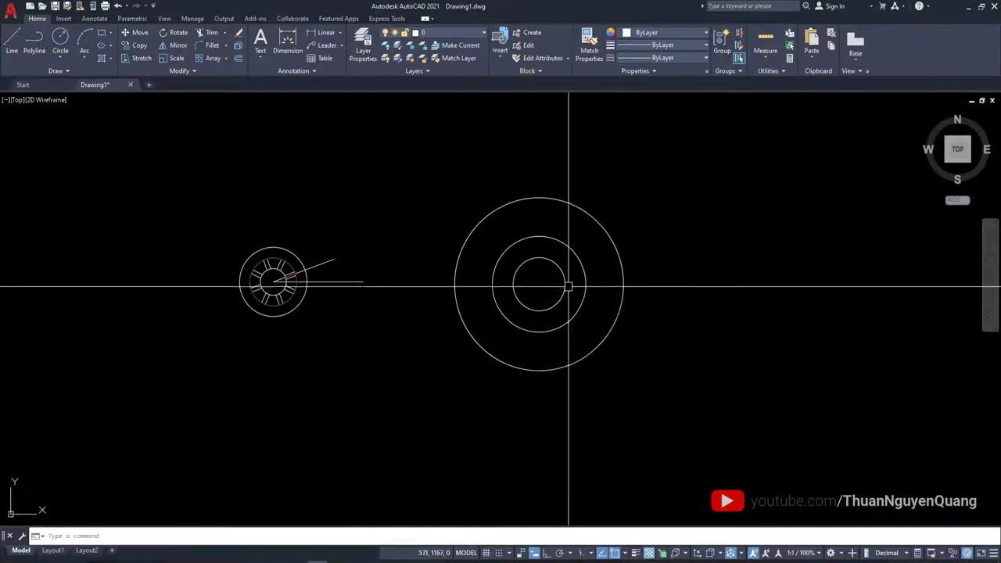
Step: Check the colour options for the middle circle and the hub's small ring, then deselect
scroll(570, 280, "up", 4)
scroll(545, 268, "down", 4)
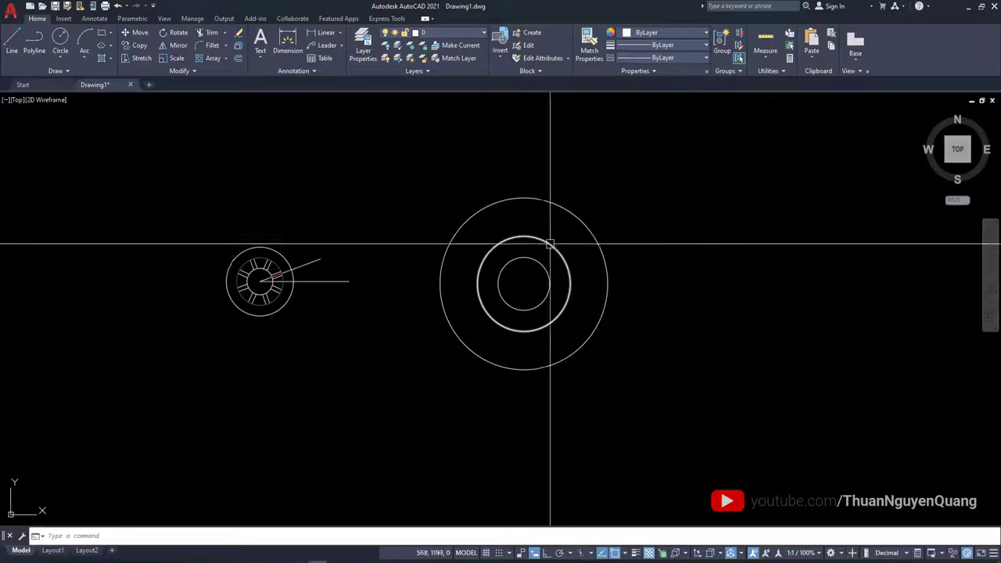
left_click(542, 239)
left_click(657, 33)
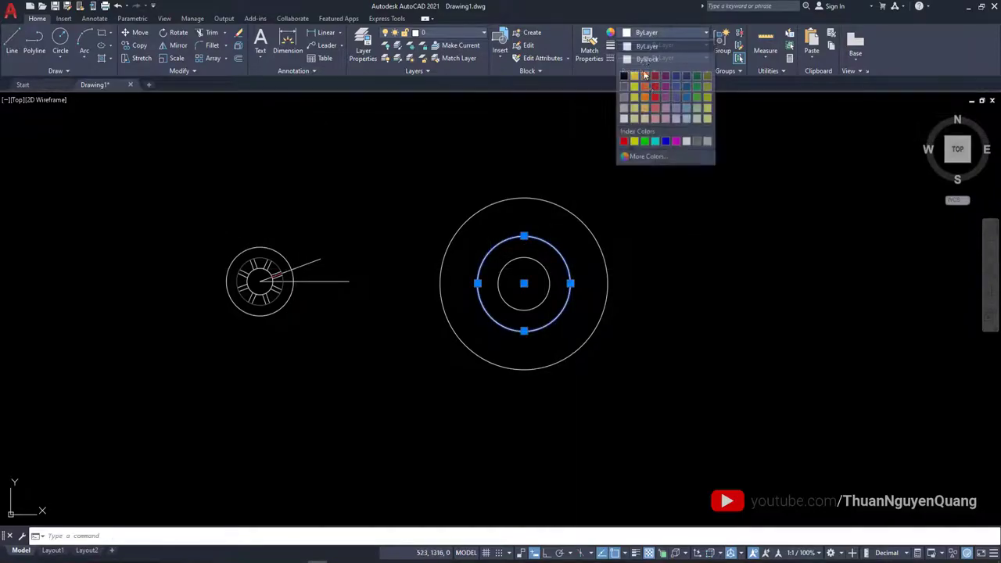
key("Escape")
scroll(308, 282, "up", 5)
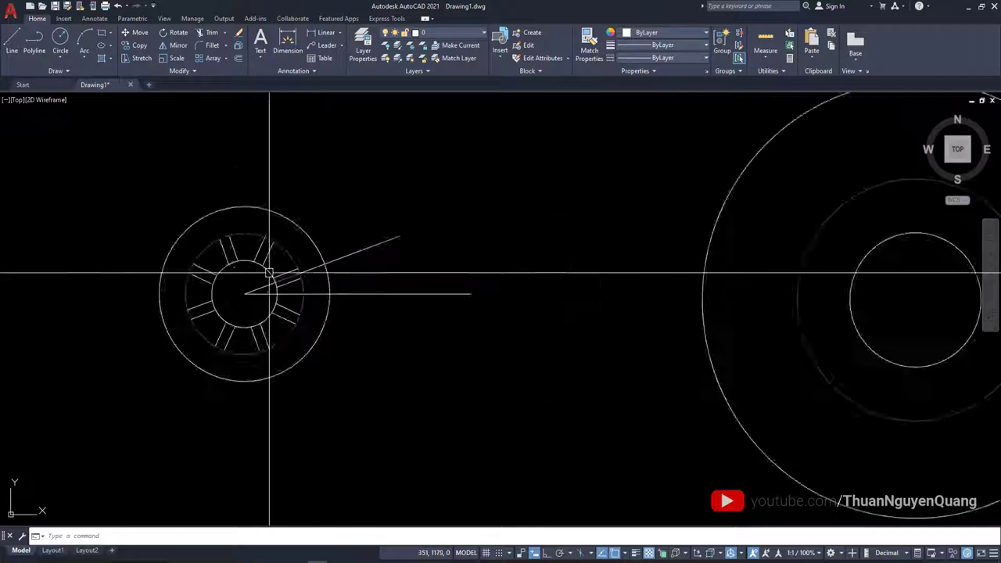
left_click(297, 238)
scroll(298, 237, "down", 3)
middle_click_drag(798, 234, 605, 227)
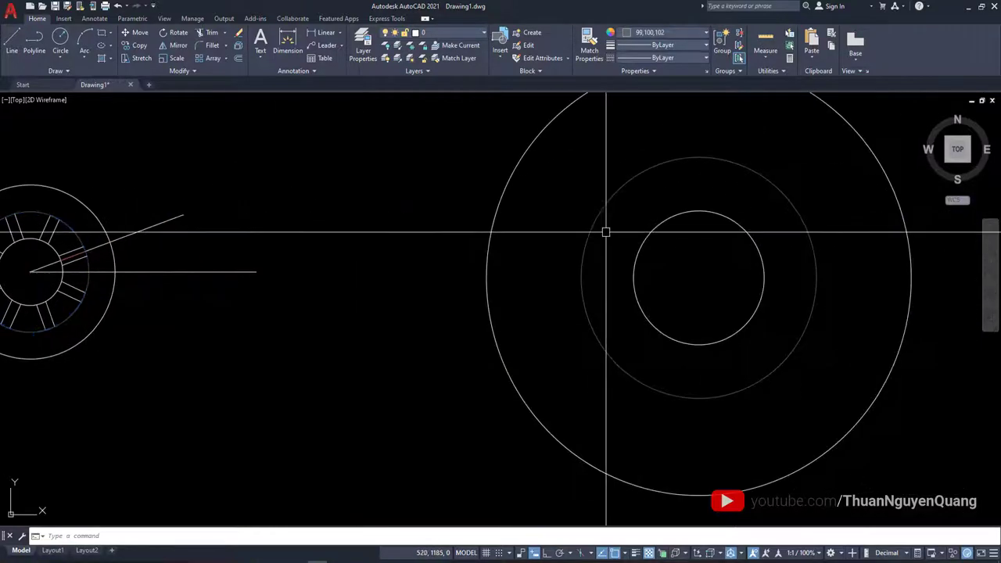
scroll(620, 235, "down", 3)
key("Escape")
Step: Switch to large.jpg in Photos and ring the upper-right bolt hole in red
key("alt+Tab")
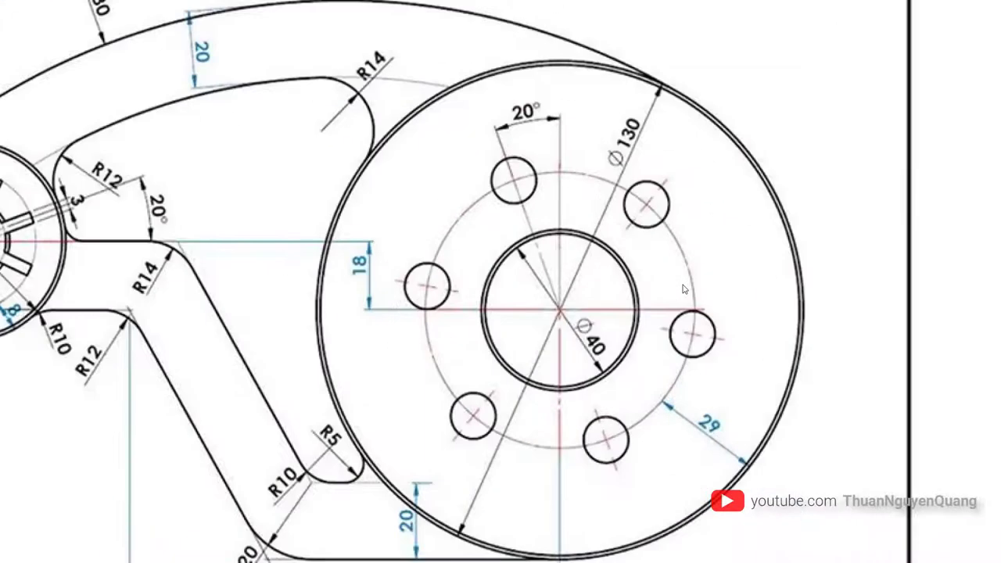
left_click_drag(652, 185, 656, 230)
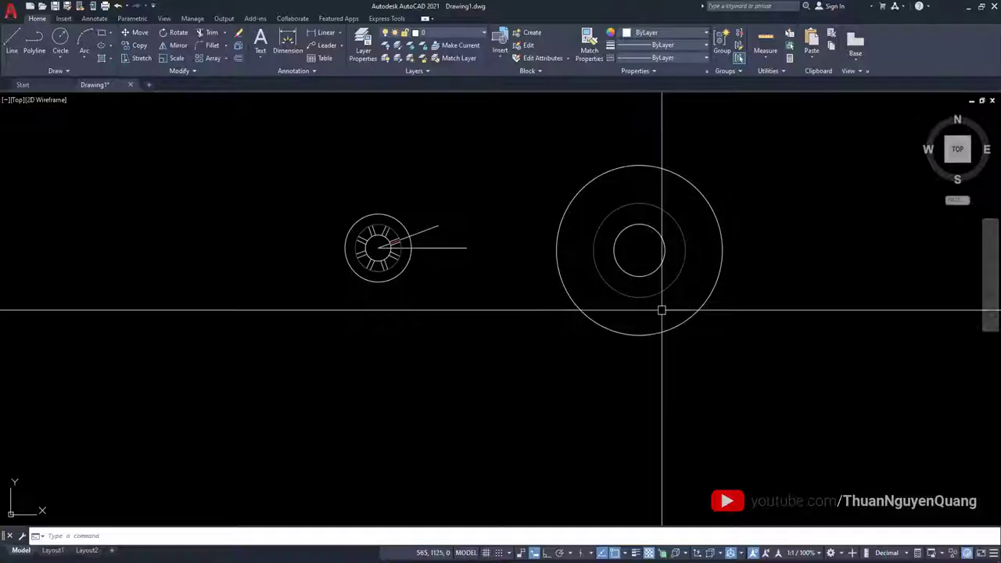
Step: Draw a short guide line from the inner circle's top to the middle circle's top
scroll(648, 245, "up", 4)
scroll(627, 182, "up", 2)
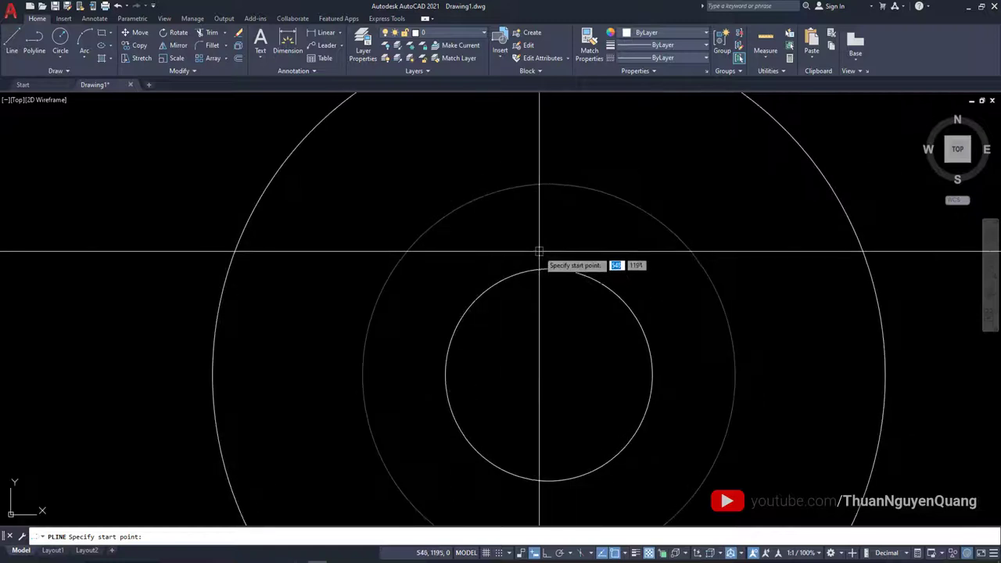
left_click(550, 268)
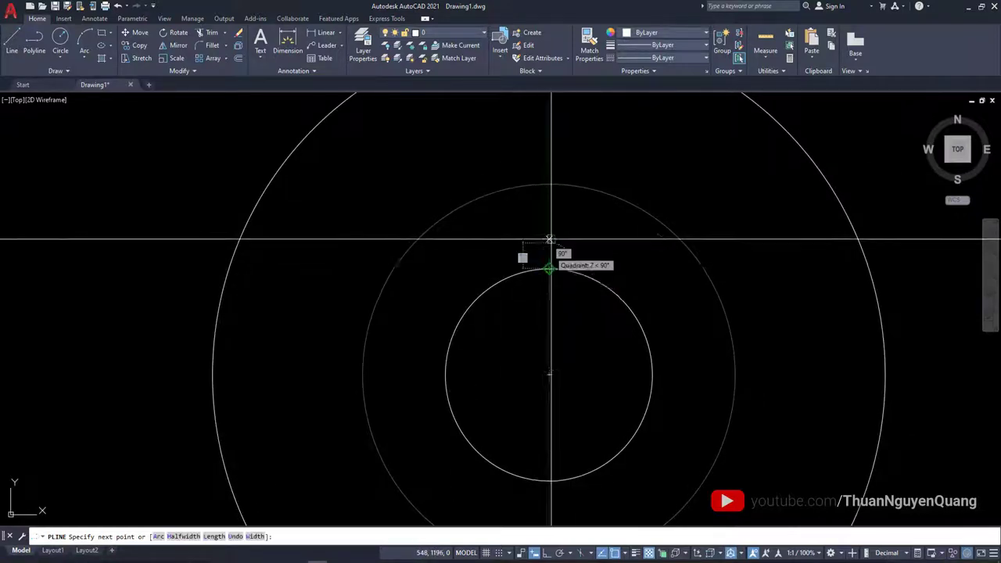
left_click(550, 186)
key("Return")
Step: Draw a small bolt-hole circle centred on the middle circle's top quadrant
type("cc")
key("Return")
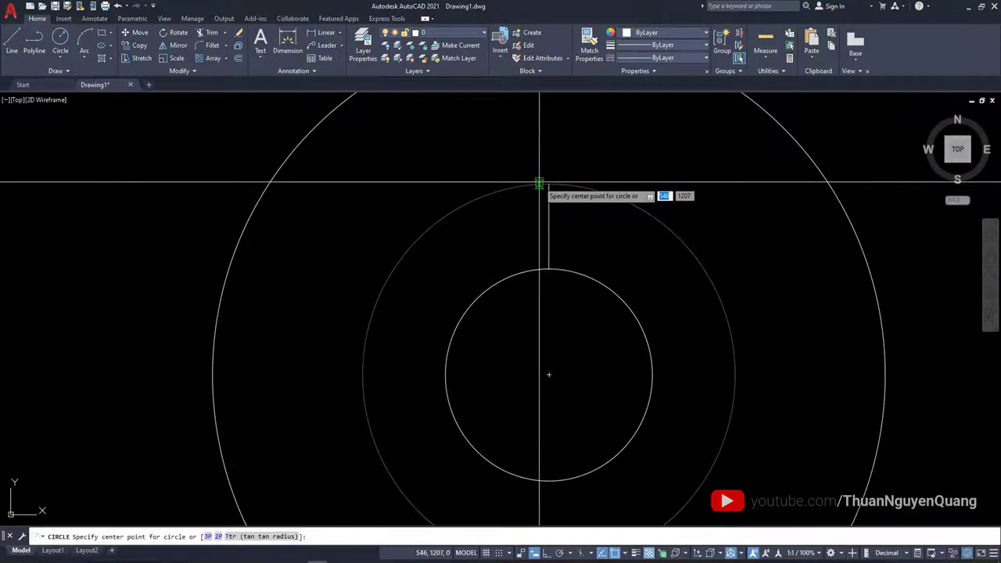
left_click(549, 185)
left_click(552, 223)
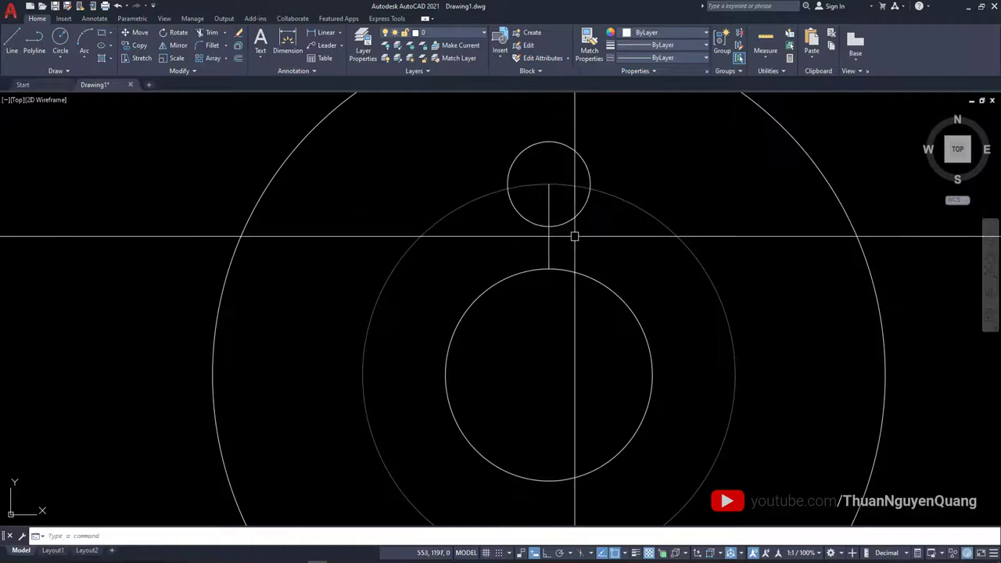
left_click(549, 239)
key("Escape")
scroll(606, 258, "down", 5)
key("alt+Tab")
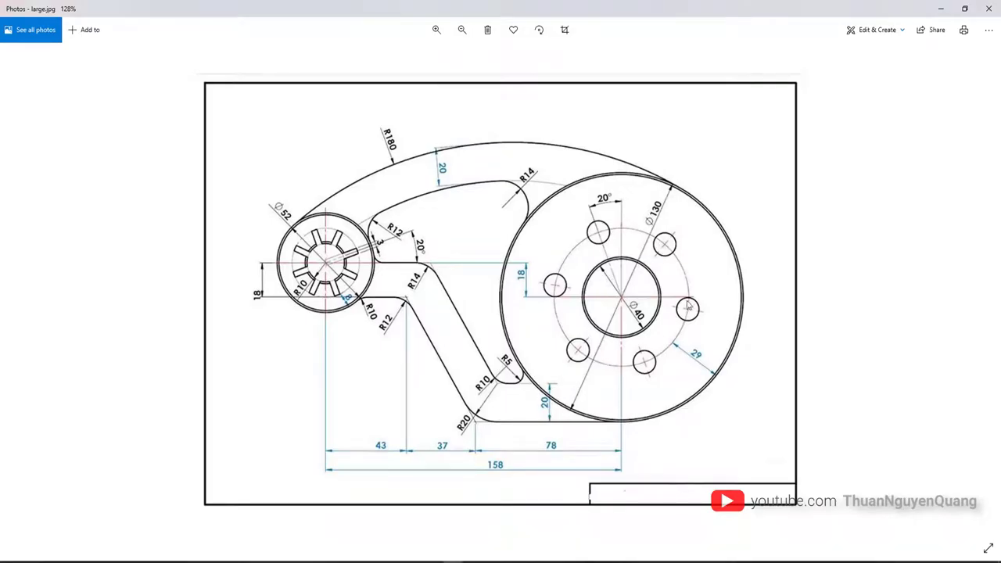
key("alt+Tab")
Step: Polar-array the bolt hole into 6 items around the flange centre with ARRAYCLASSIC
scroll(552, 207, "up", 3)
left_click(570, 205)
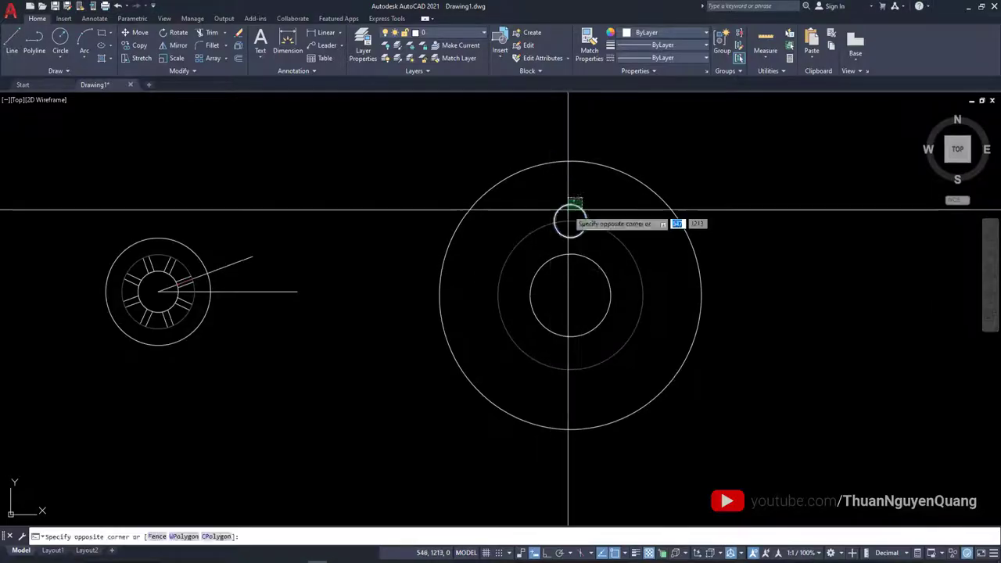
left_click(566, 211)
type("ARR")
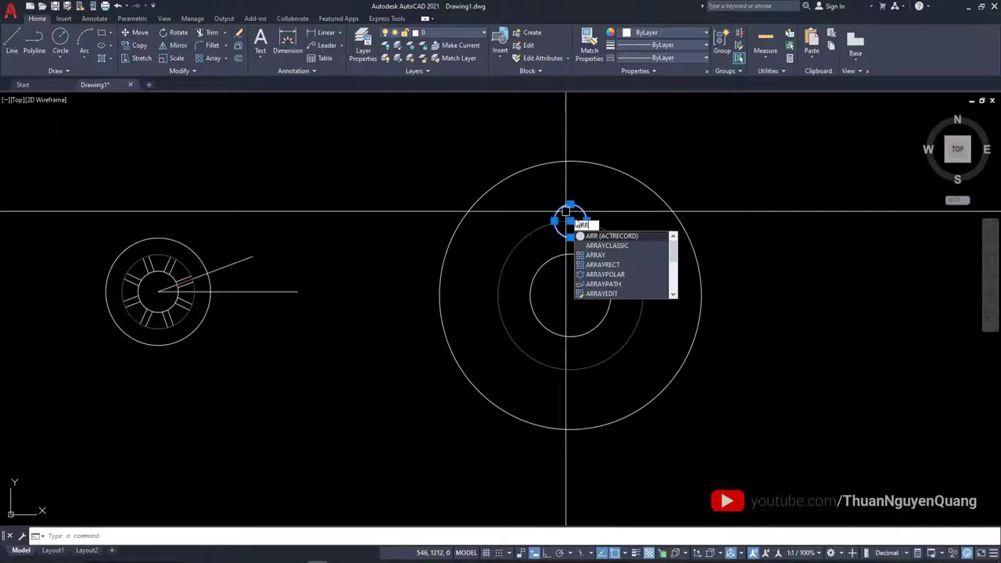
key("Down")
key("Return")
key("Tab")
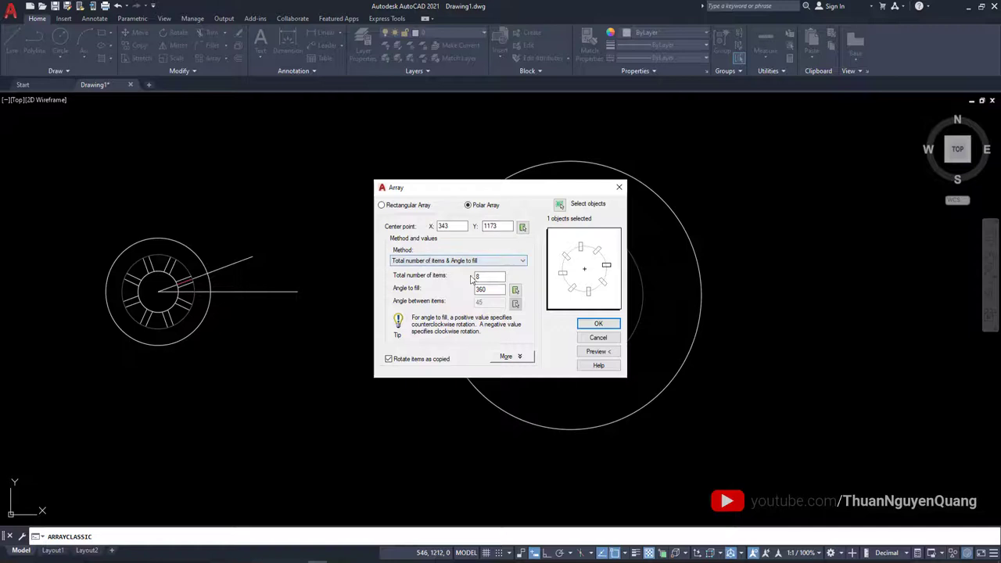
key("Tab")
type("6")
left_click(523, 227)
left_click(575, 286)
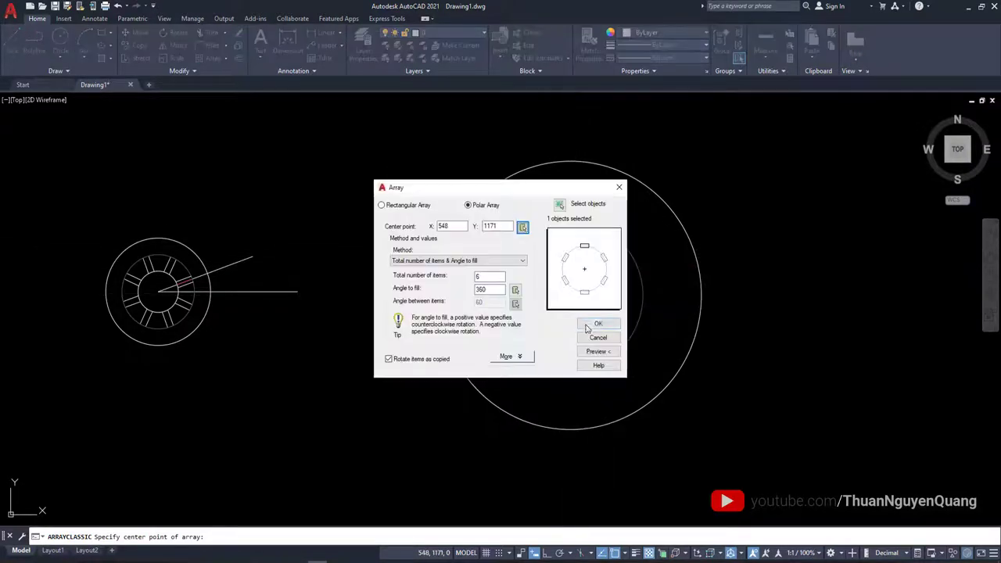
left_click(594, 351)
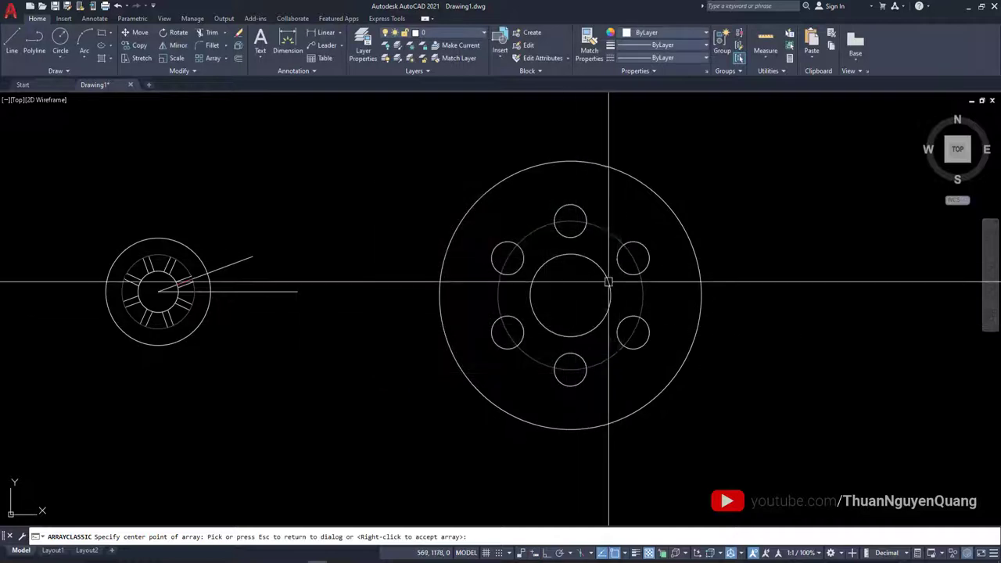
key("Escape")
Step: Confirm the six-hole array, then trace the angle lines and horizontal centre line in red
left_click(598, 319)
scroll(615, 289, "down", 3)
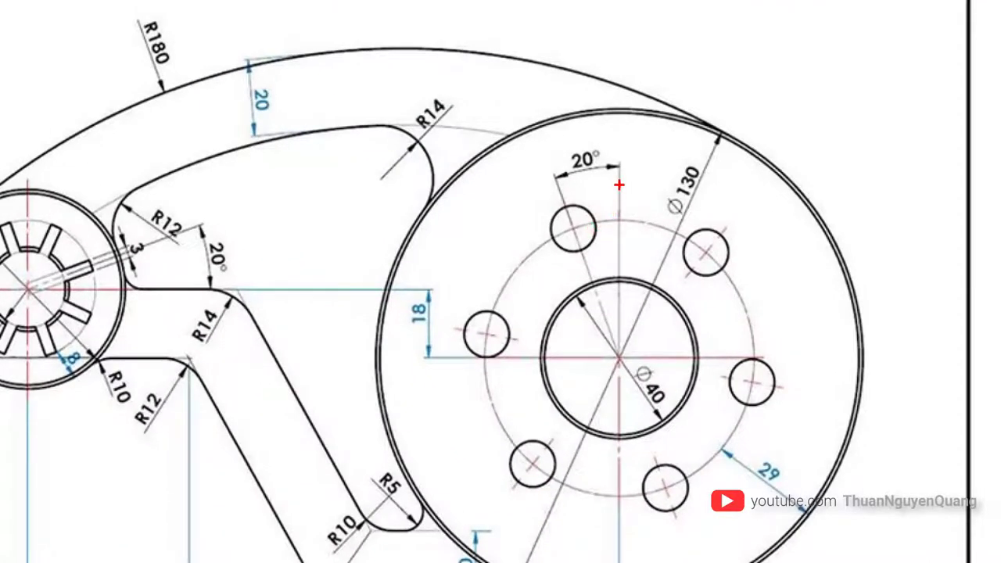
left_click_drag(615, 178, 615, 277)
left_click_drag(570, 213, 608, 328)
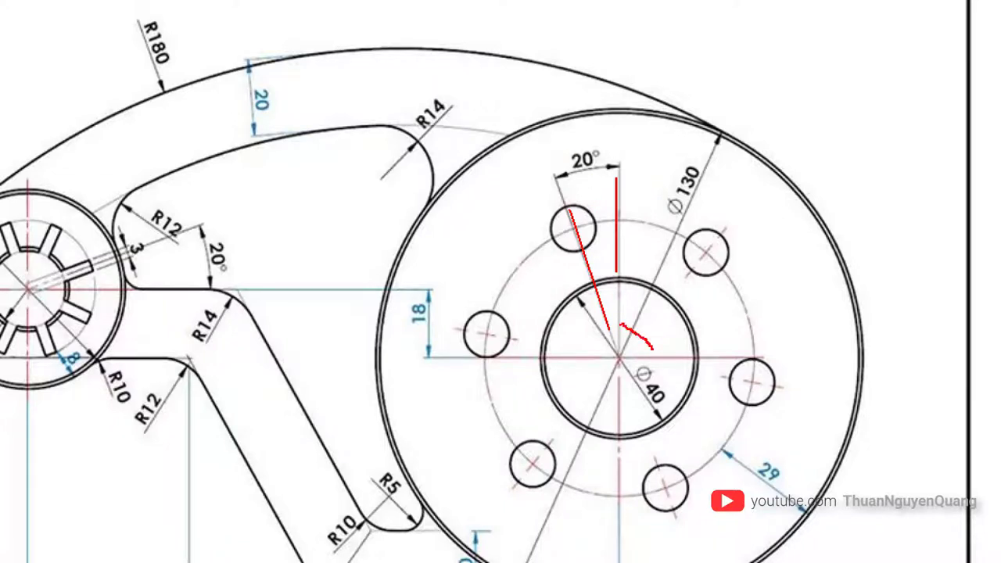
mouse_move(651, 358)
left_mouse_down()
mouse_move(826, 358)
mouse_move(864, 374)
left_mouse_up()
left_click_drag(863, 333, 826, 375)
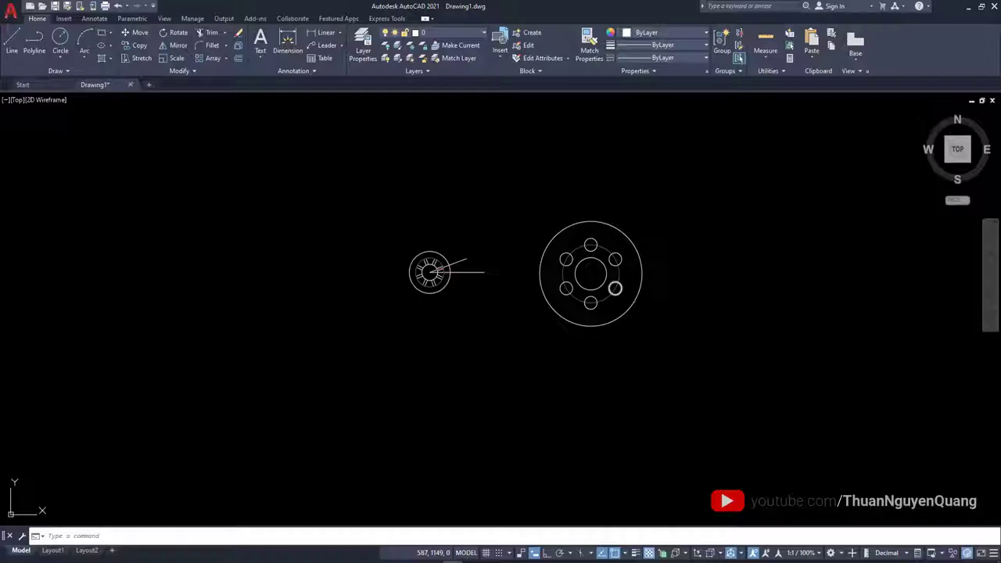
Step: Draw a horizontal polyline from the flange centre running right past the rim
scroll(599, 228, "up", 3)
scroll(605, 250, "up", 4)
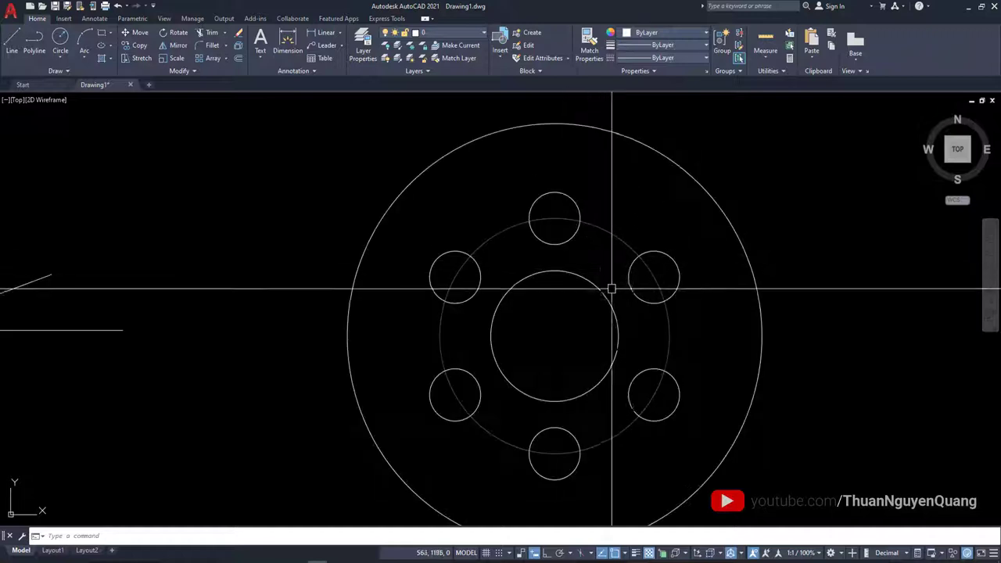
type("pl")
key("Return")
scroll(568, 269, "down", 4)
left_click(566, 292)
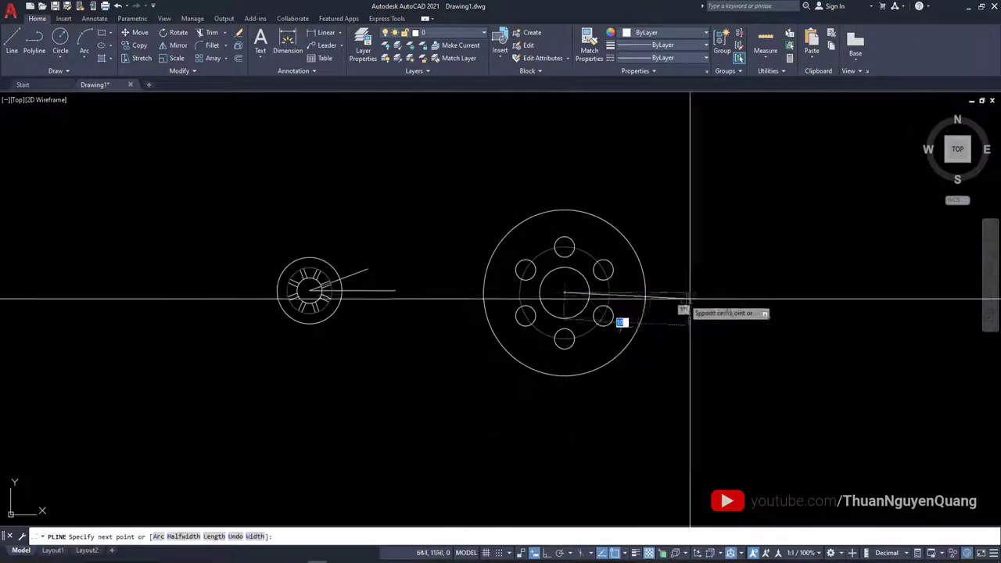
key("Escape")
scroll(569, 297, "up", 4)
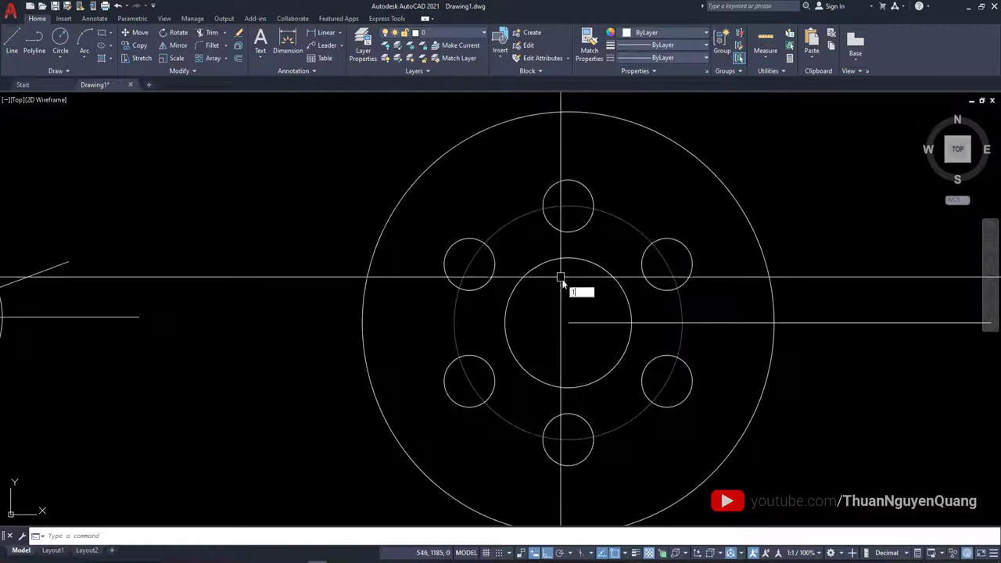
Step: With Ortho off, draw a 100-long line at 115° from the flange centre
key("space")
left_click(568, 322)
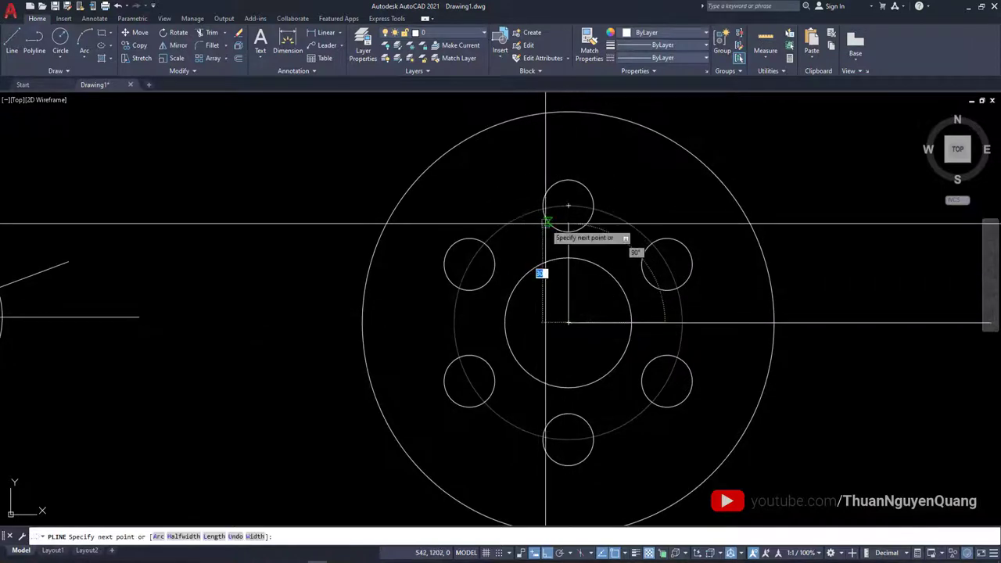
key("F8")
mouse_move(522, 146)
middle_mouse_down()
mouse_move(511, 206)
mouse_move(487, 201)
middle_mouse_up()
scroll(487, 201, "down", 2)
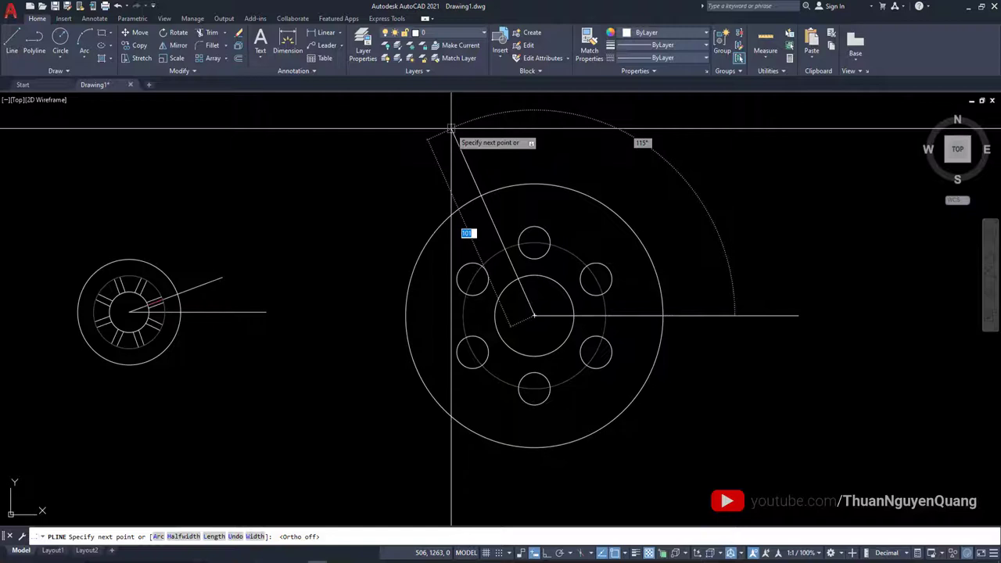
type("10")
key("Tab")
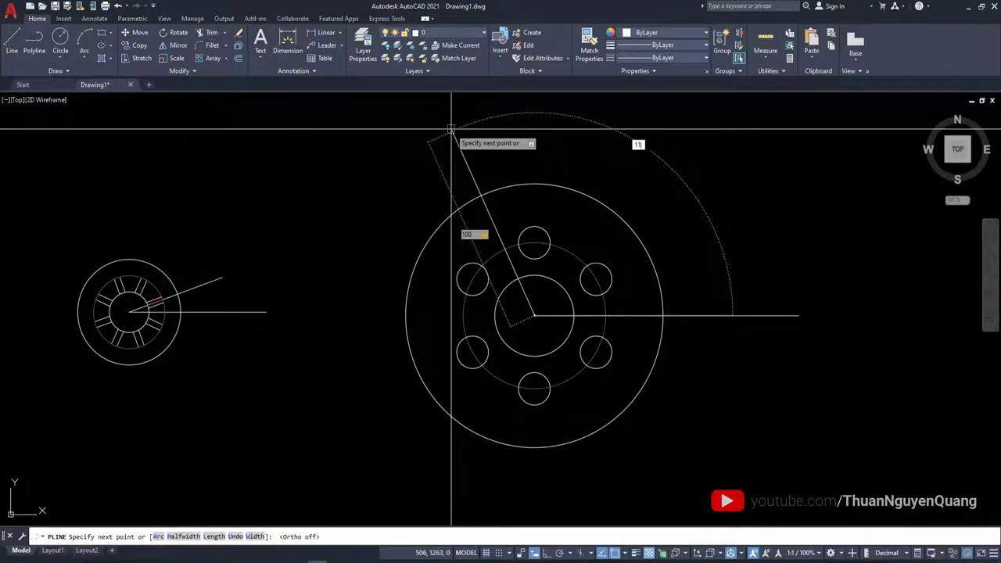
left_click(499, 221)
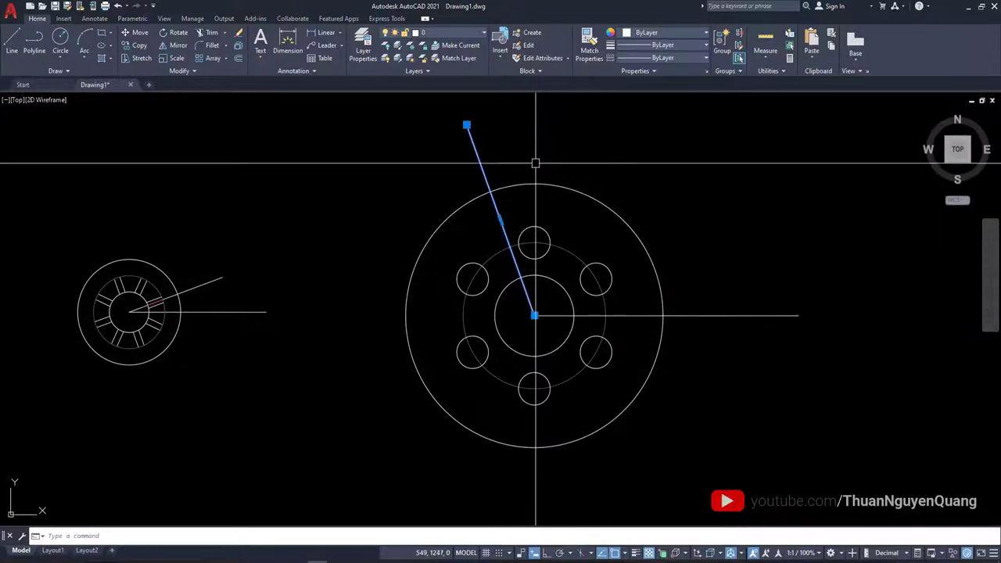
key("Escape")
key("alt+Tab")
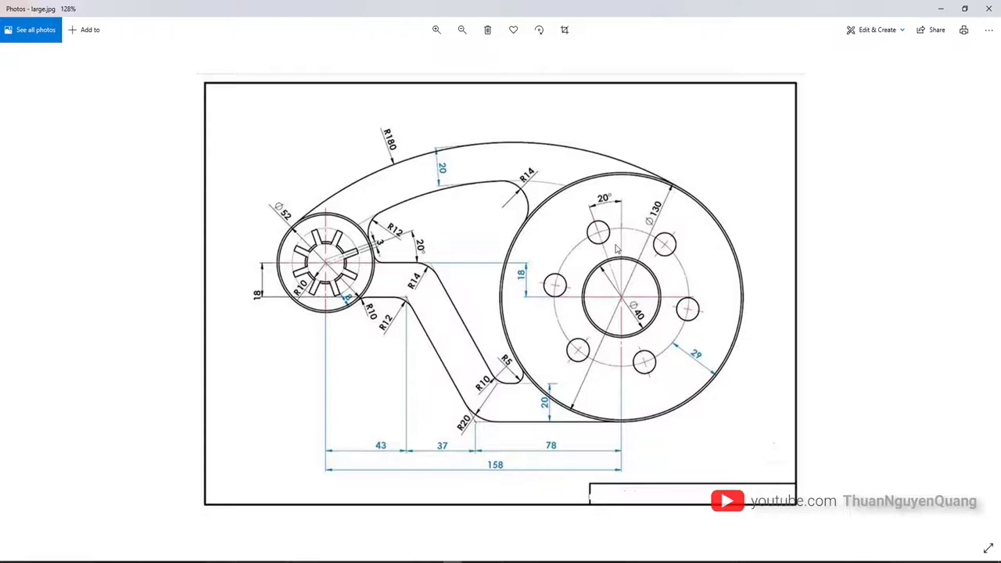
key("alt+Tab")
scroll(500, 212, "up", 3)
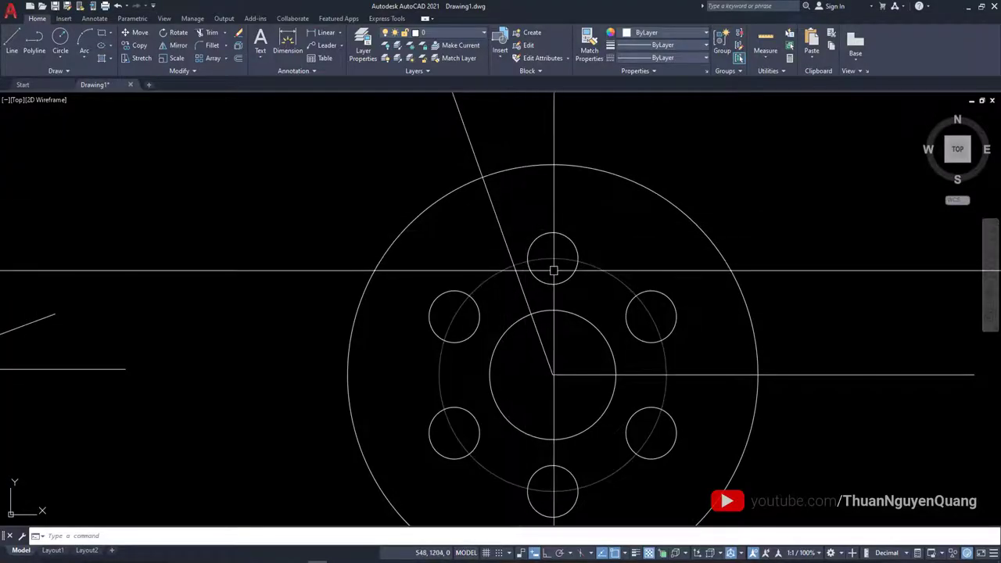
Step: Draw a red polyline from the flange centre up to the top of the top bolt hole
type("pl")
key("Return")
left_click(552, 375)
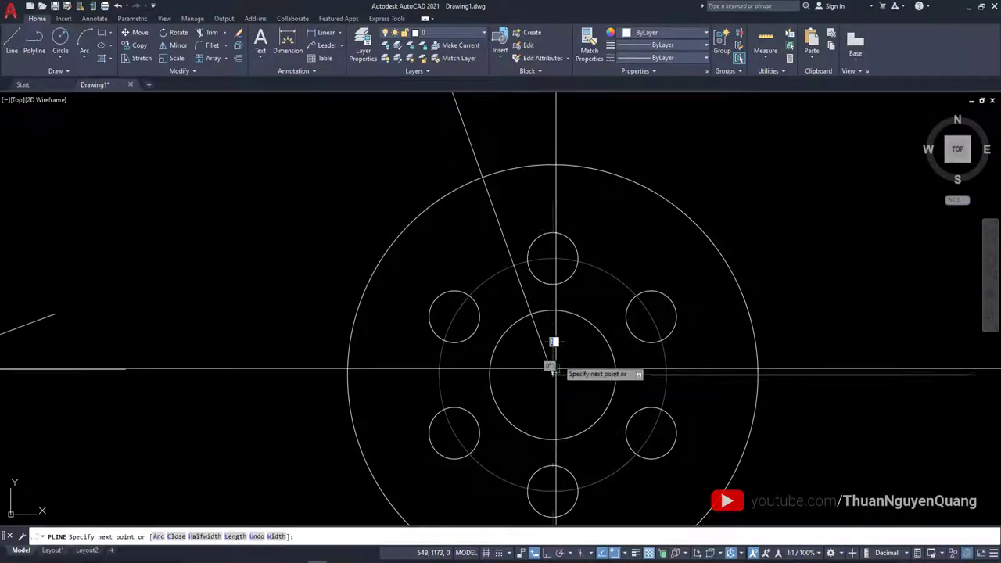
key("Escape")
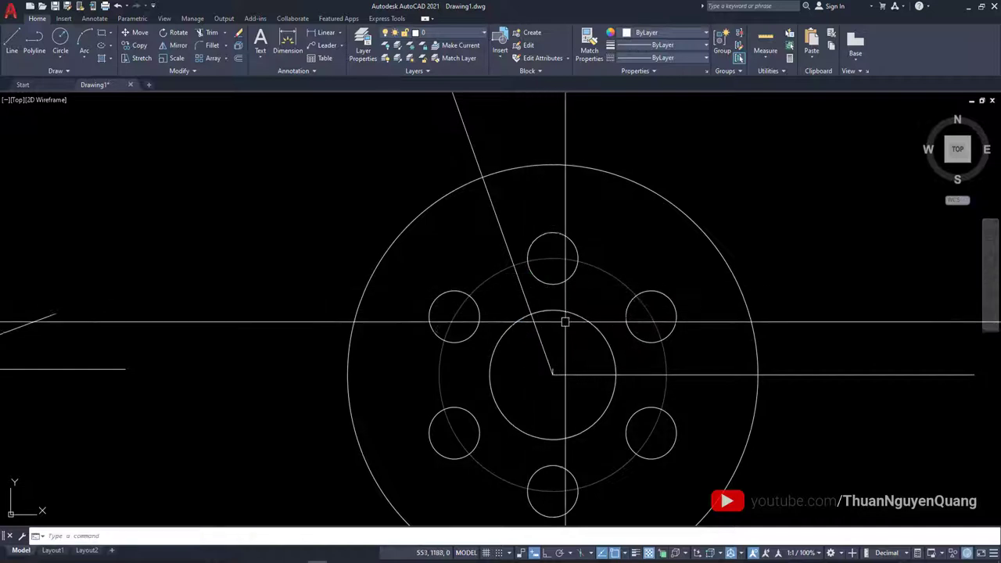
key("Return")
left_click(553, 375)
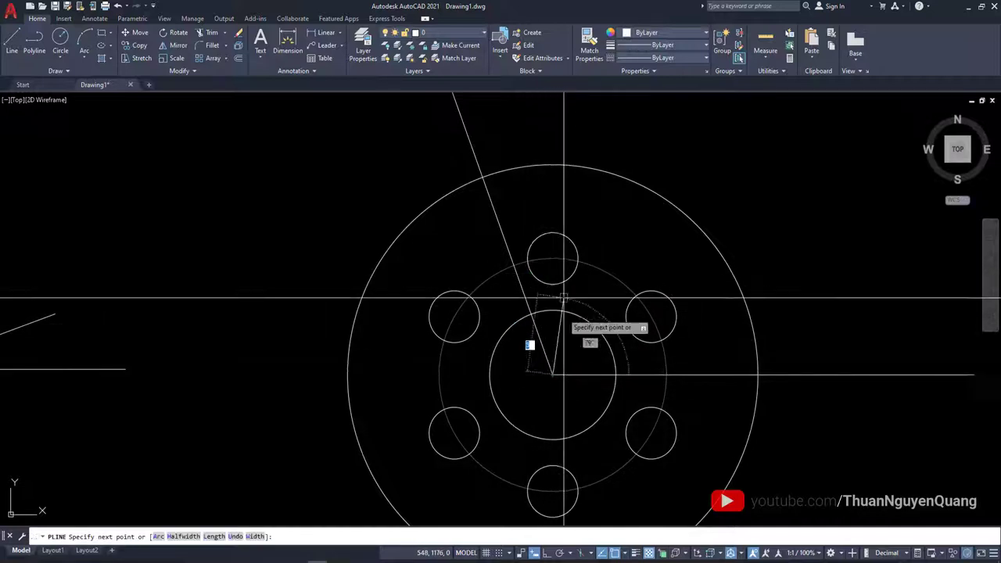
left_click(553, 232)
scroll(554, 237, "up", 3)
key("Return")
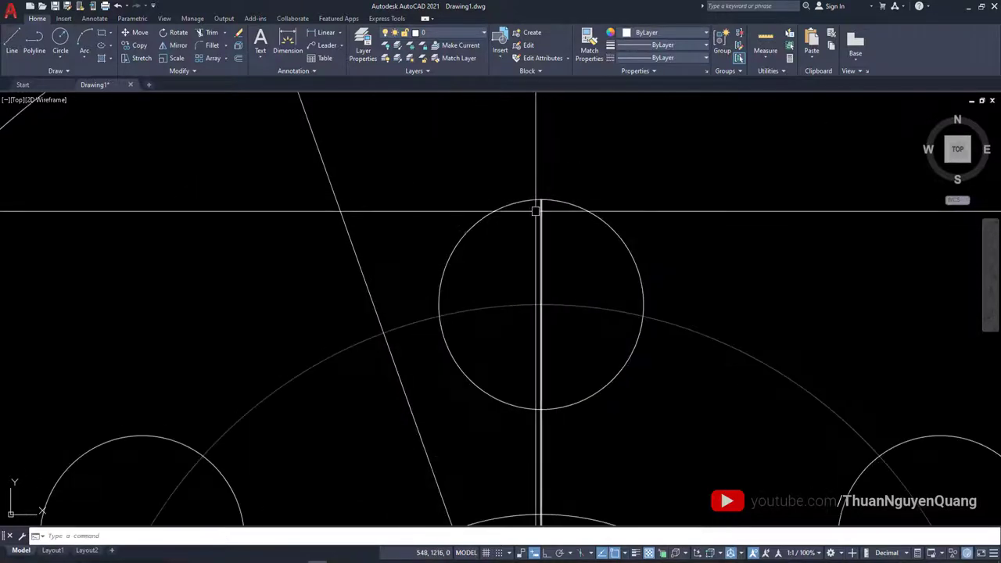
scroll(537, 208, "down", 2)
scroll(551, 219, "up", 1)
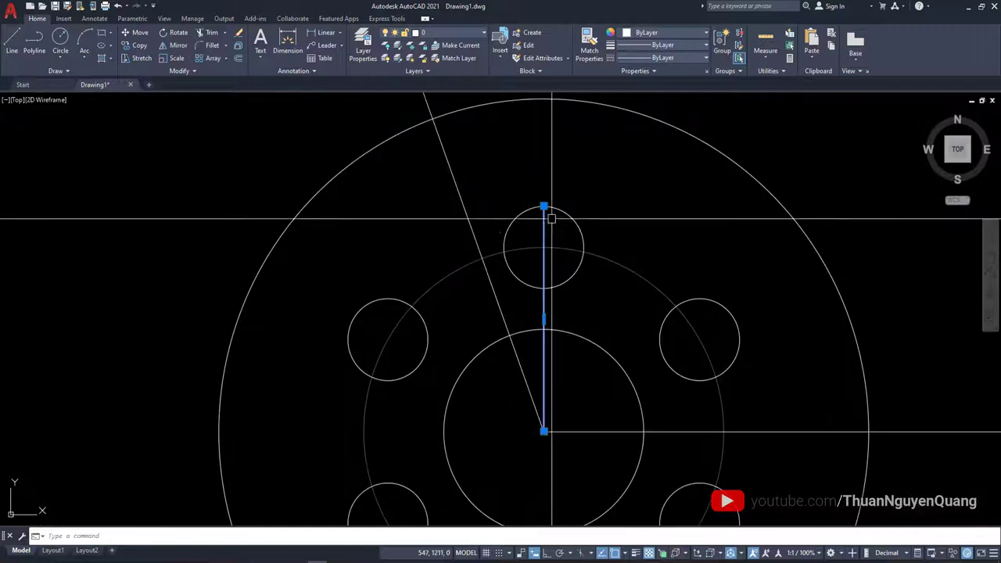
left_click(662, 31)
key("Escape")
Step: Window-select the whole six-hole flange
scroll(576, 219, "down", 4)
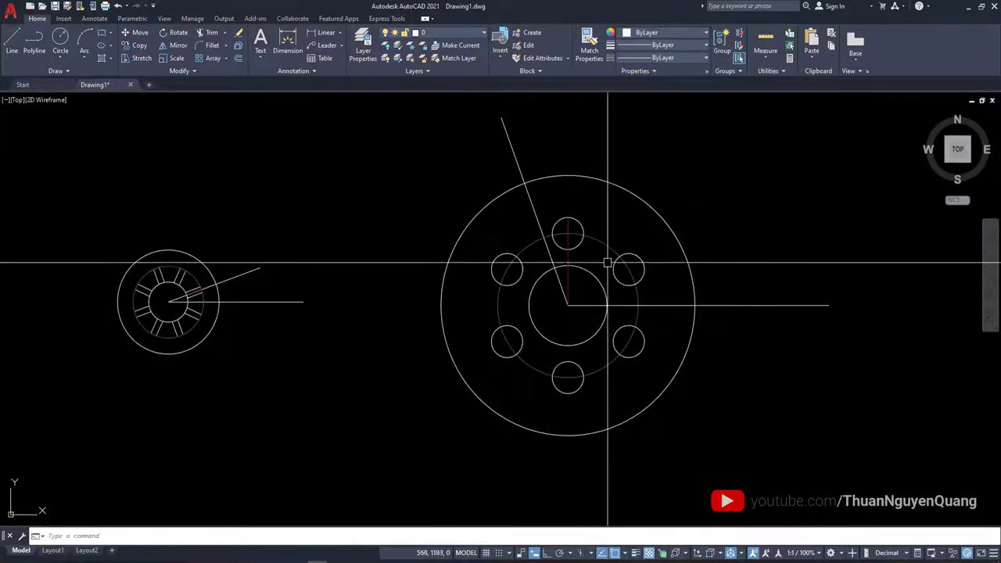
scroll(599, 226, "up", 4)
scroll(623, 227, "down", 4)
scroll(623, 226, "down", 2)
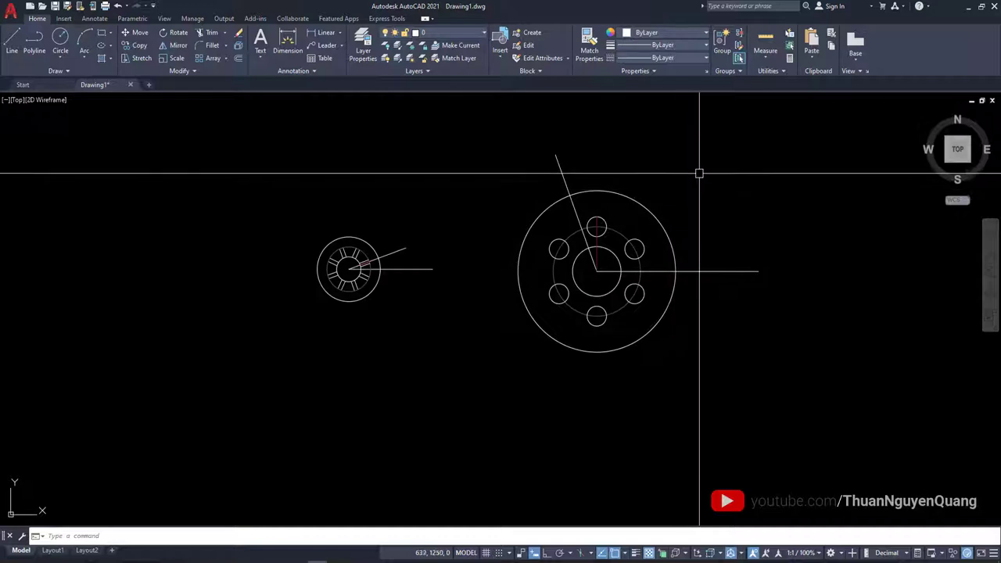
left_click(701, 169)
left_click(514, 349)
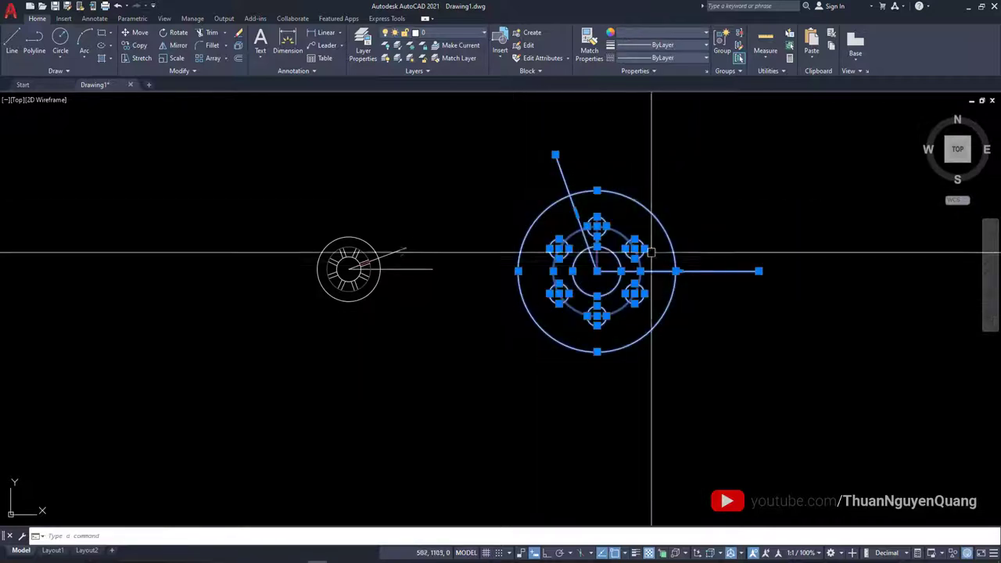
Step: Remove the horizontal and slanted construction lines from the flange selection
left_click(739, 237)
left_click(728, 288, "shift")
left_click(621, 148, "shift")
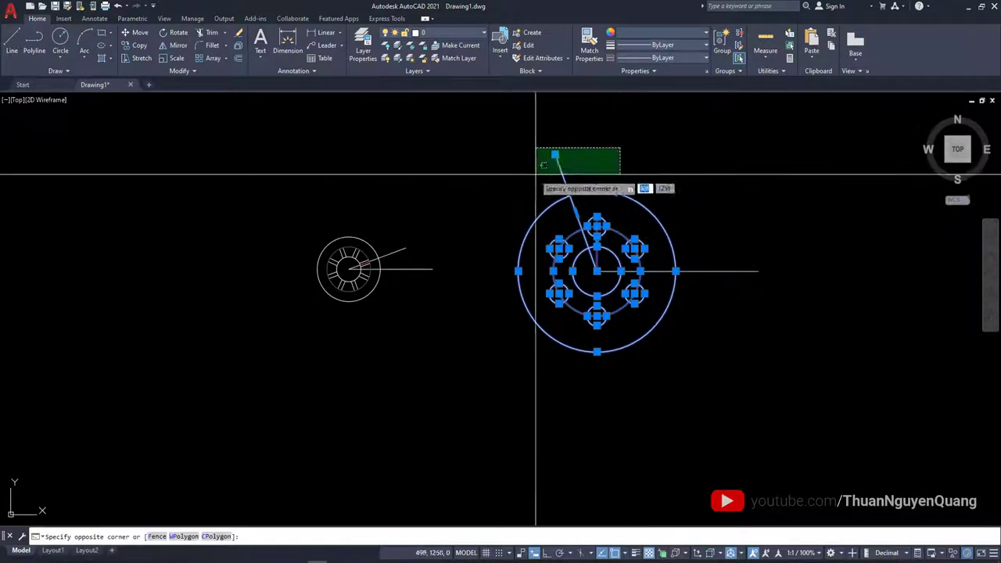
left_click(538, 173, "shift")
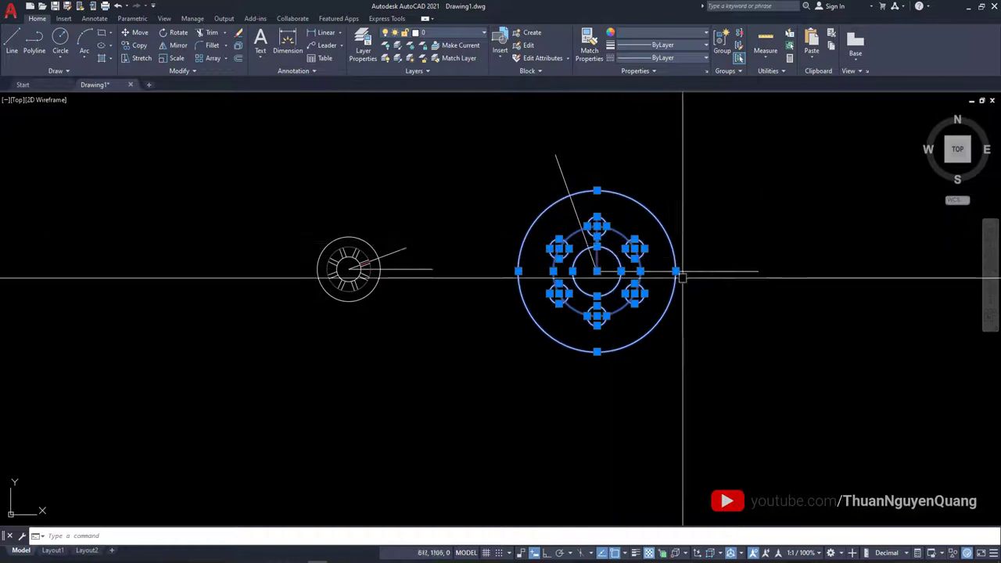
scroll(706, 220, "up", 2)
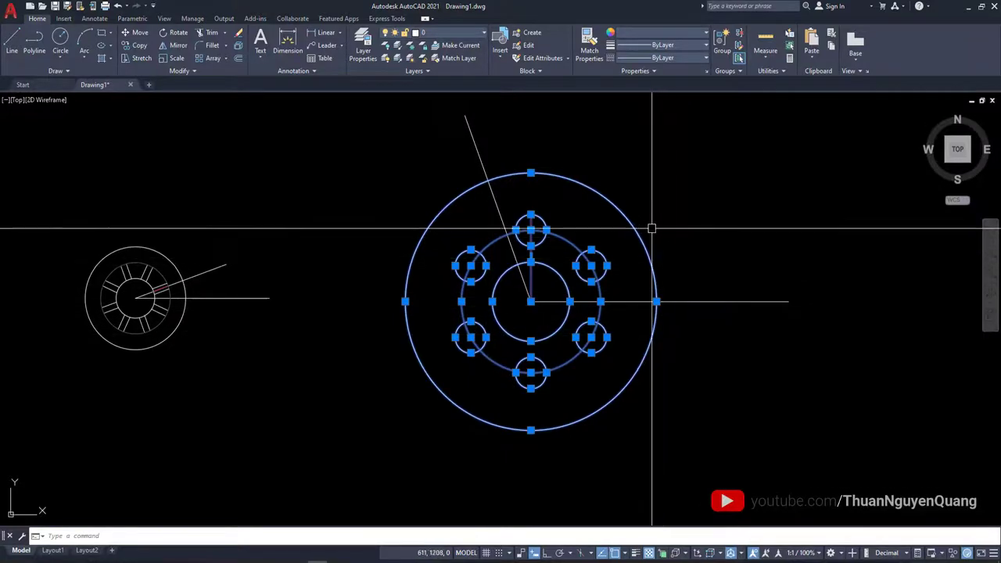
Step: Rotate the flange about its centre, using the red line's two ends as the reference angle
type("RO")
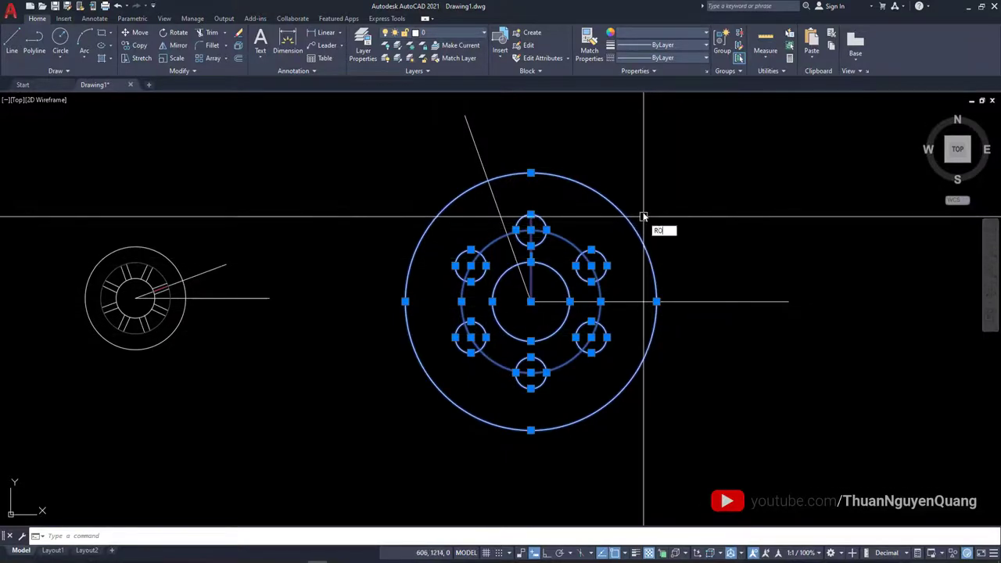
key("Return")
scroll(531, 301, "up", 2)
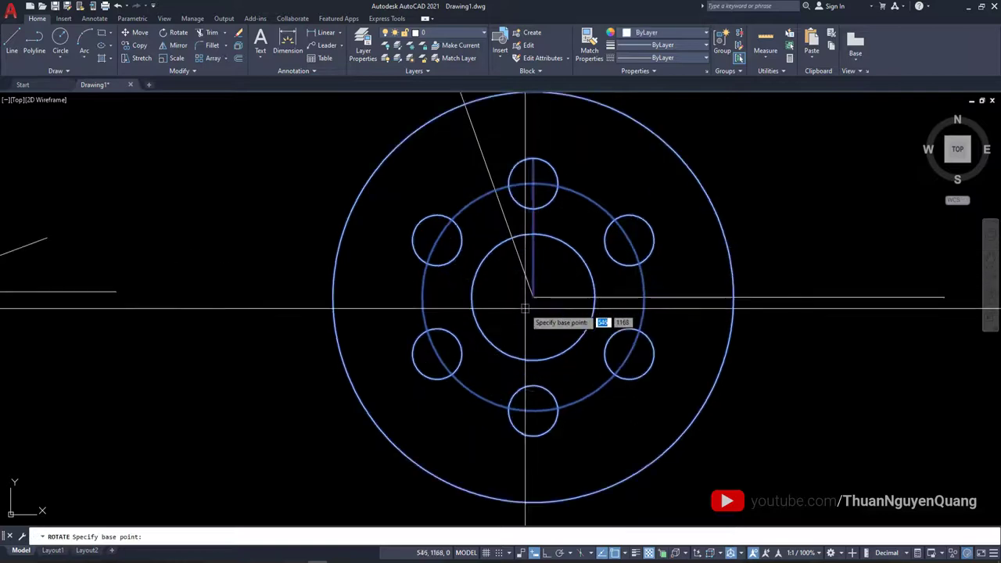
left_click(533, 298)
type("R")
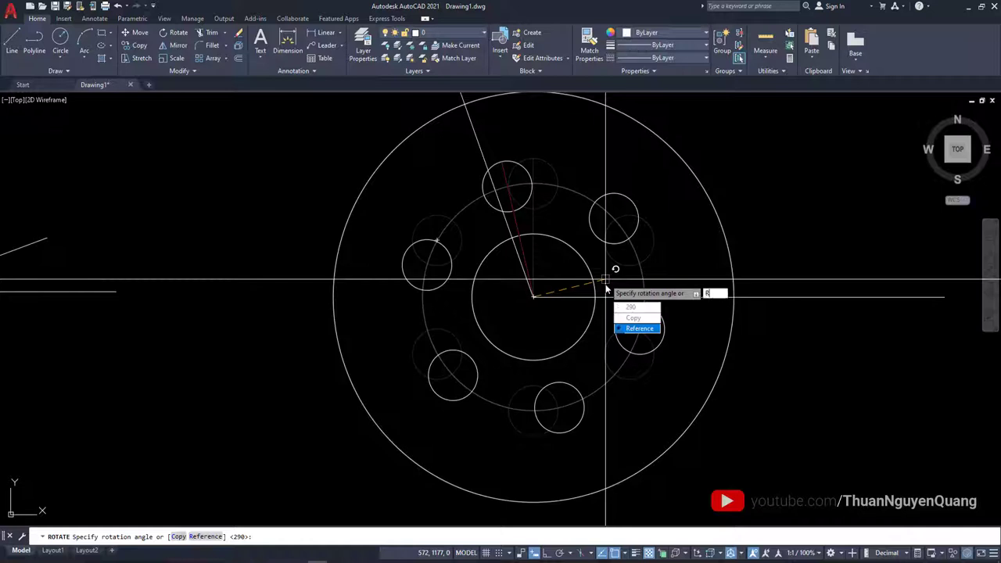
key("Return")
scroll(535, 329, "up", 4)
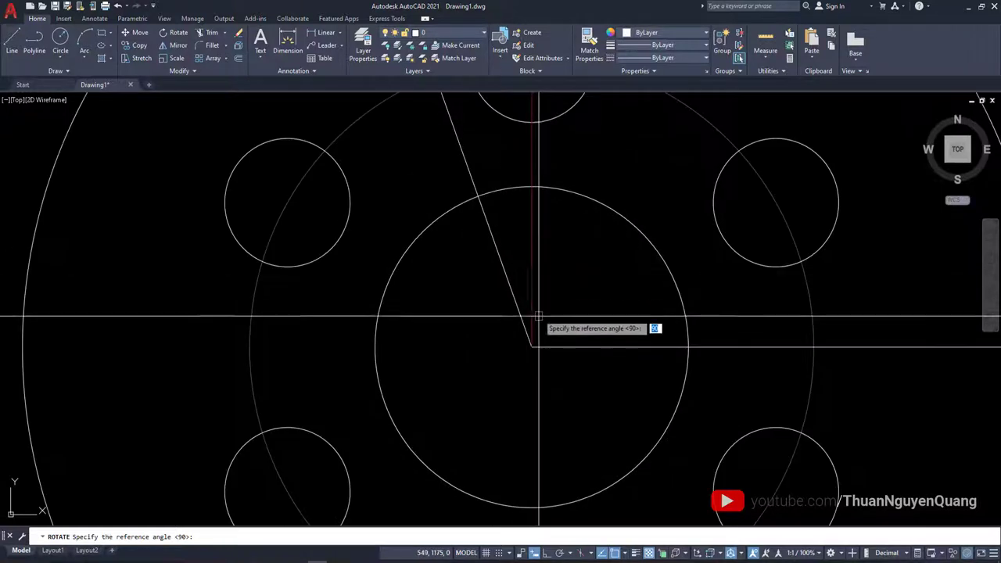
left_click(532, 354)
scroll(538, 303, "down", 2)
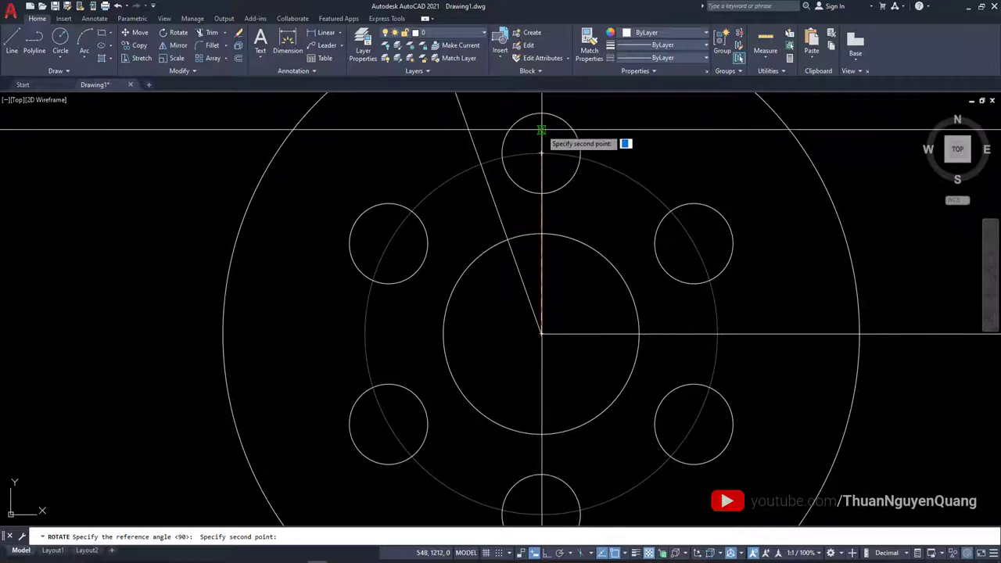
left_click(538, 117)
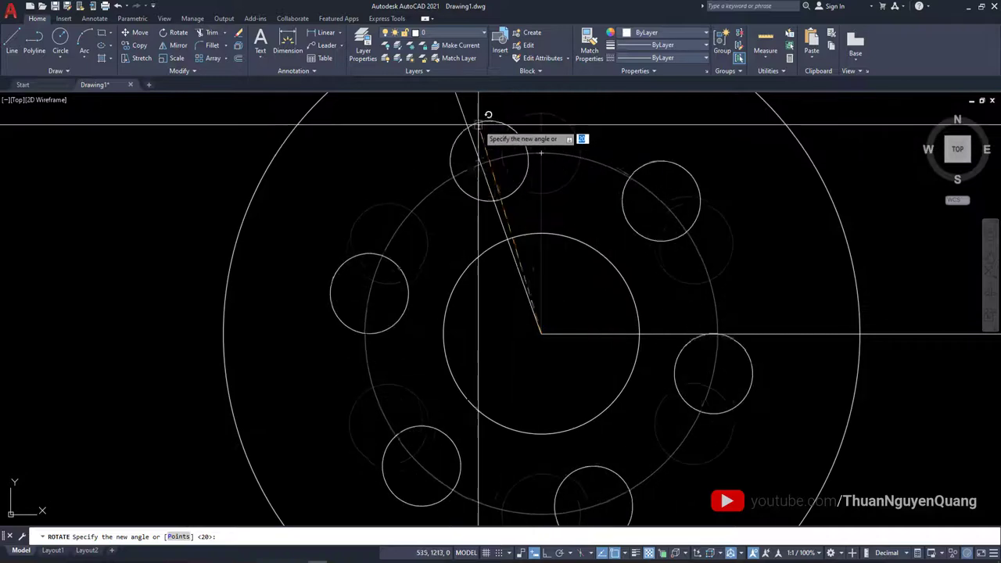
Step: Snap the red reference line onto the slanted line to finish the rotation
scroll(469, 132, "down", 2)
middle_click_drag(469, 134, 487, 325)
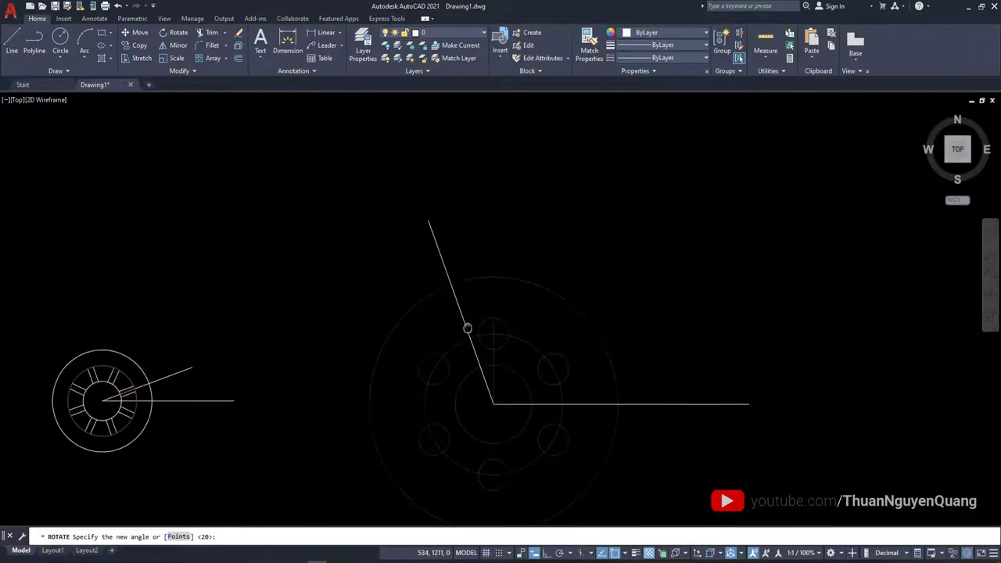
scroll(460, 328, "up", 5)
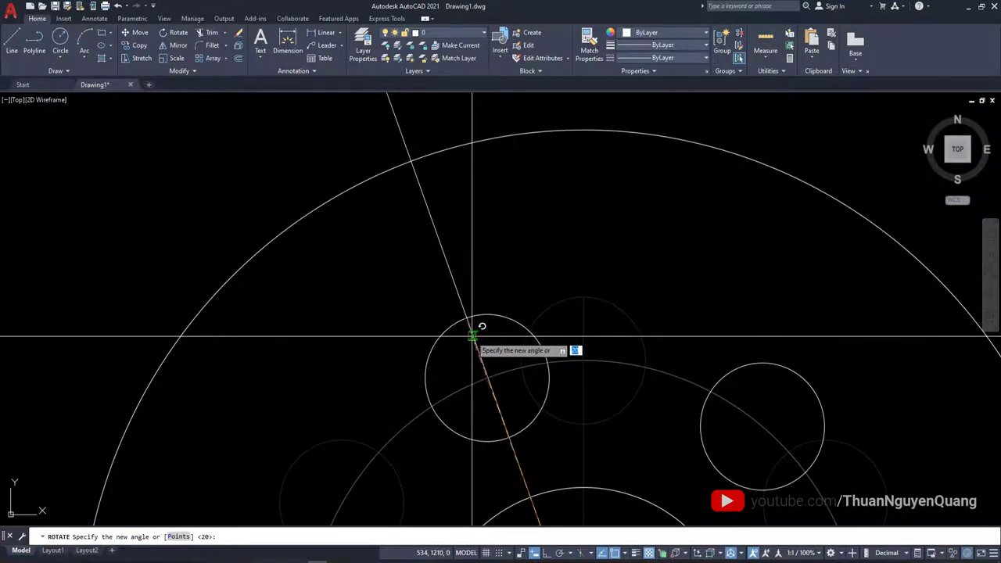
scroll(474, 322, "down", 5)
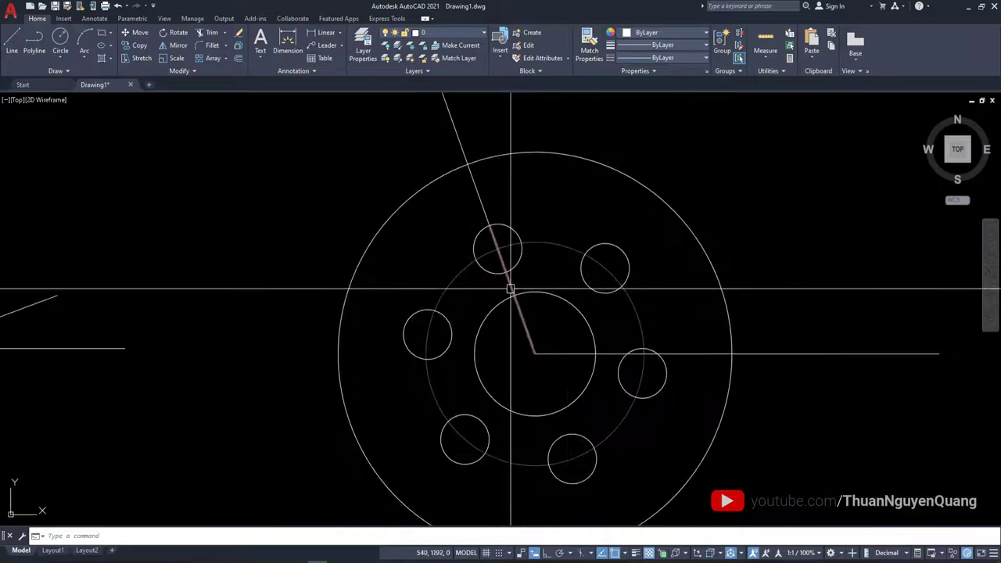
left_click(553, 297)
scroll(567, 305, "down", 4)
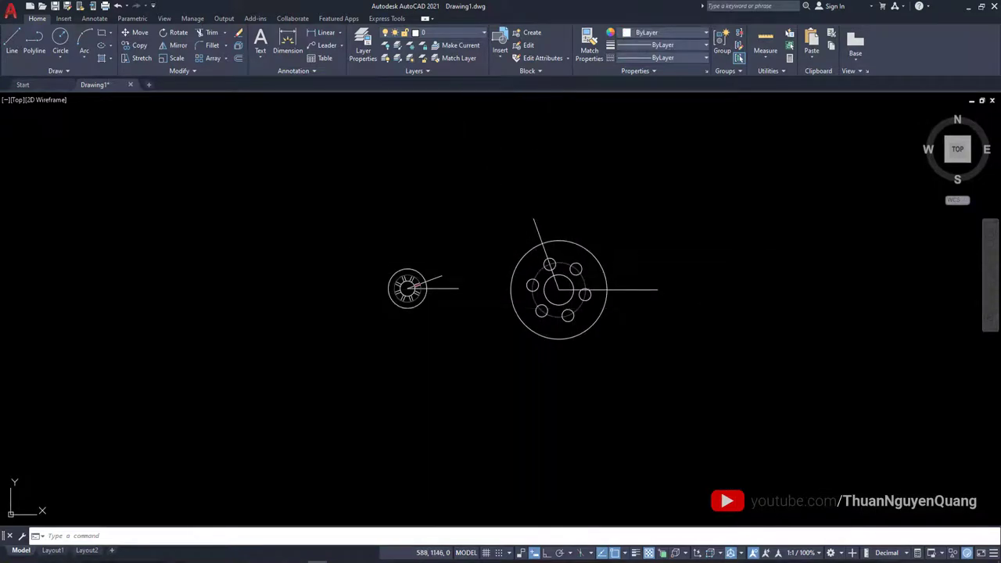
Step: Compare the bracket against the reference drawing in Photos
key("alt+Tab")
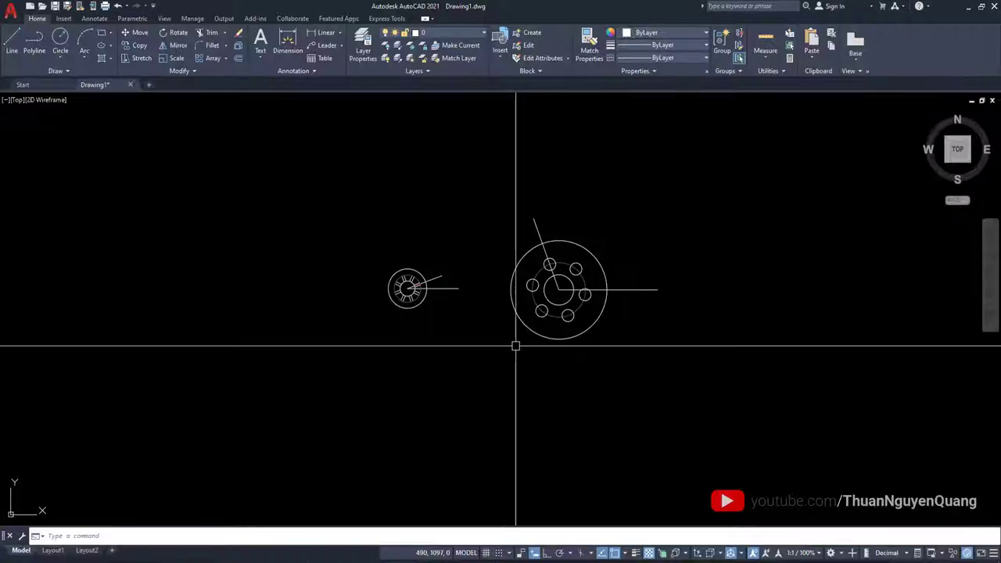
scroll(472, 306, "up", 2)
scroll(532, 281, "up", 2)
scroll(670, 238, "down", 3)
Step: Move the flange and its lines further right of the slotted hub
left_click_drag(670, 238, 509, 324)
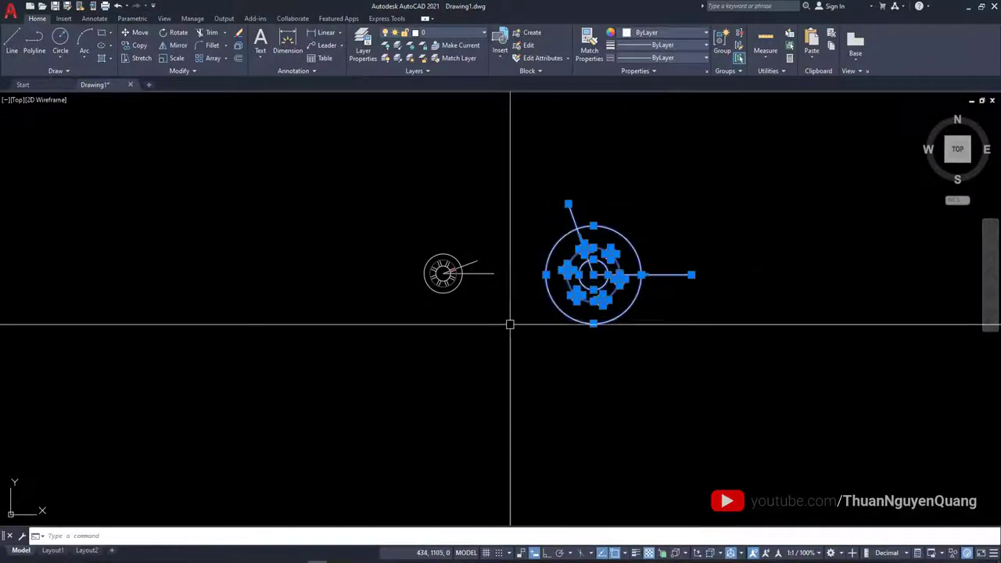
type("m")
key("Return")
left_click(607, 374)
left_click(717, 376)
scroll(501, 279, "up", 2)
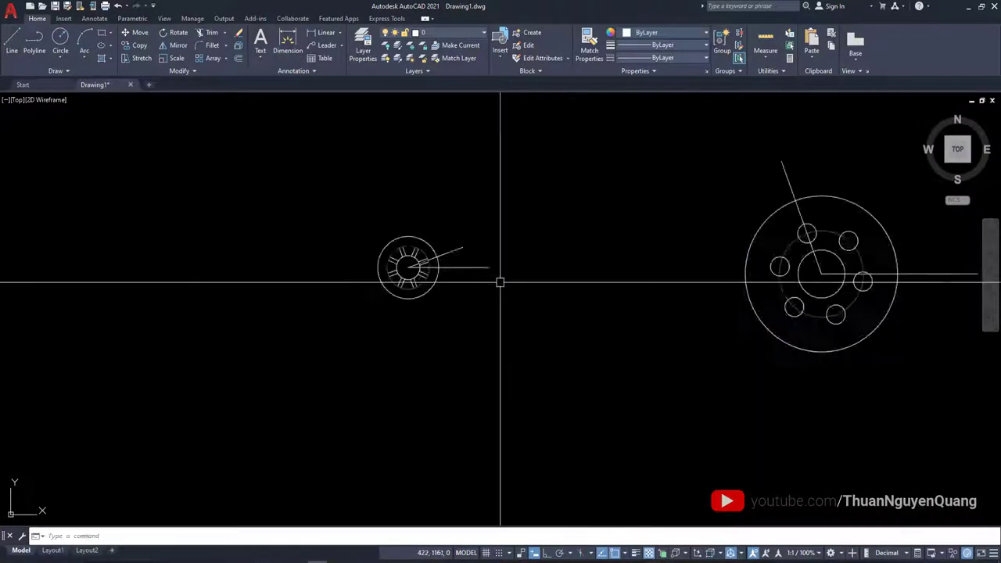
scroll(536, 273, "up", 3)
scroll(513, 273, "down", 1)
Step: Select the hub's old horizontal line and start a horizontal polyline from the hub centre with Ortho
left_click(409, 274)
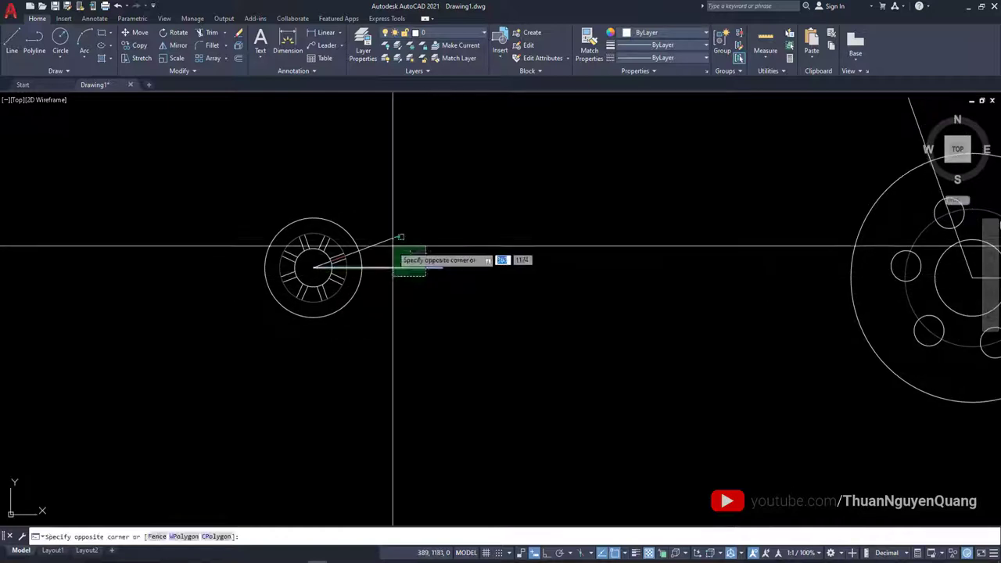
left_click(395, 262)
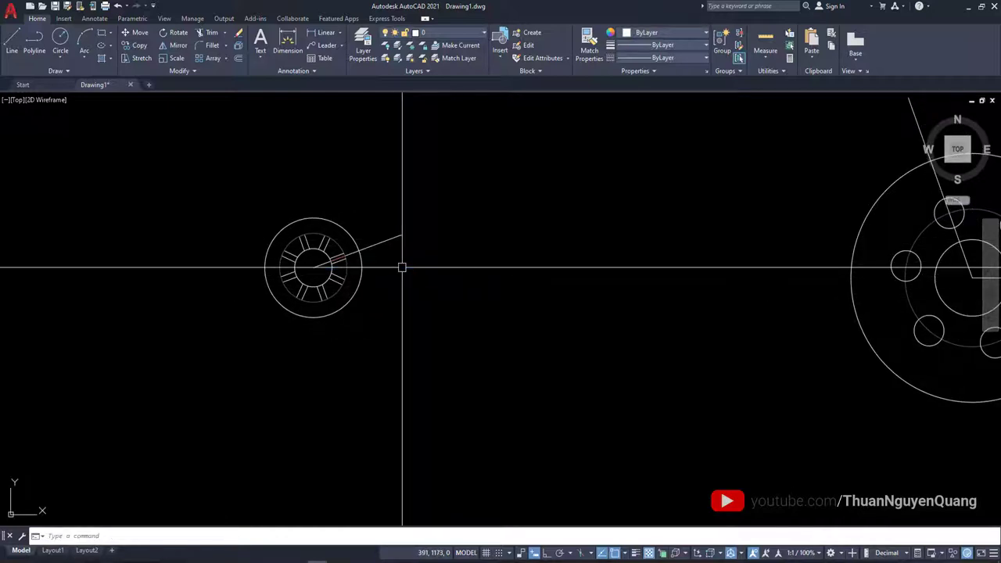
type("pl")
key("Return")
left_click(313, 267)
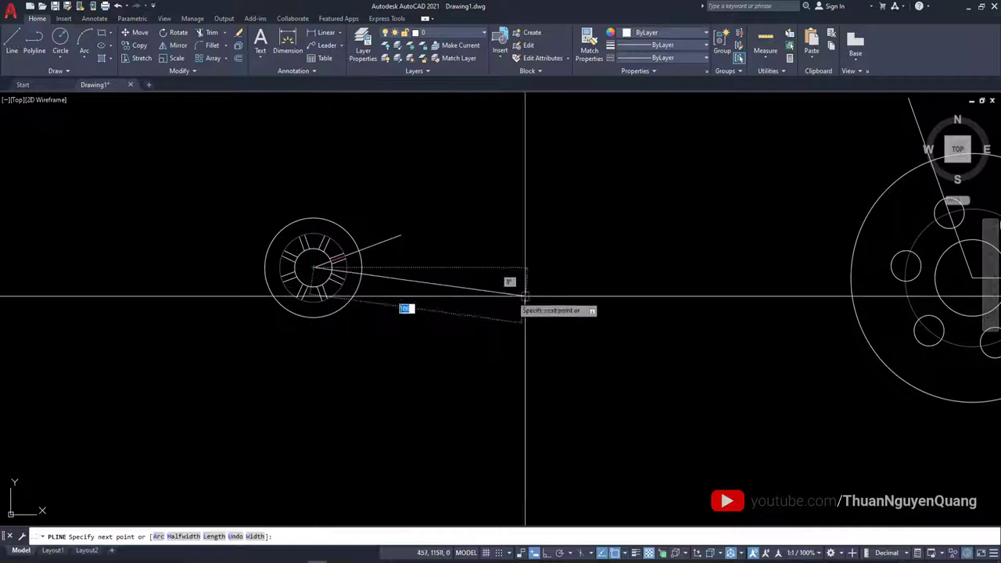
key("F8")
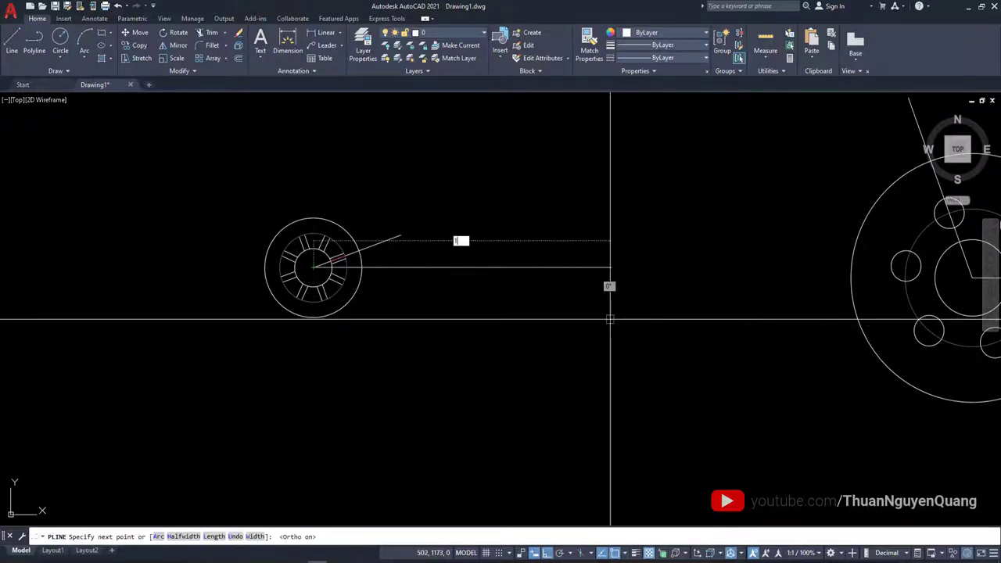
key("alt+Tab")
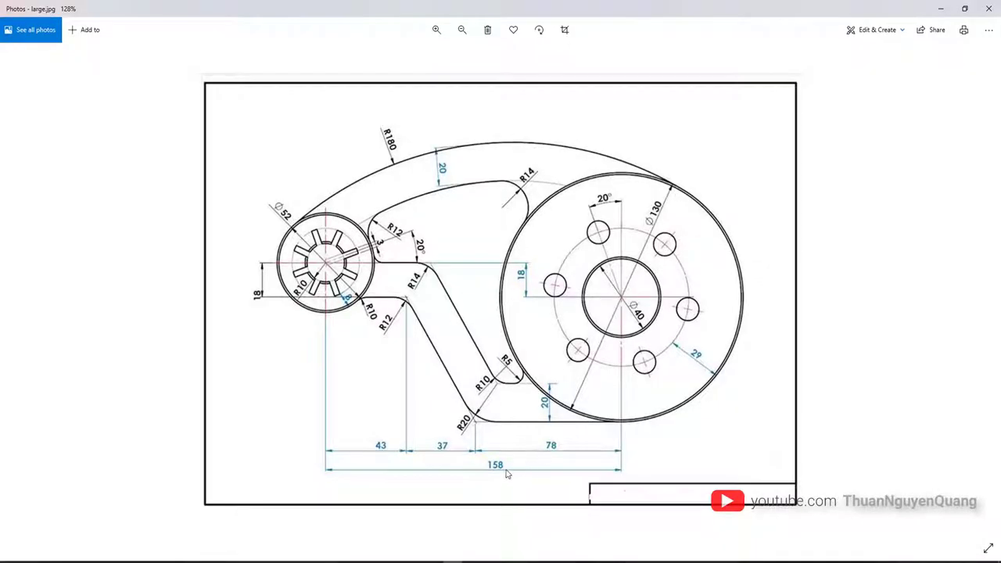
key("alt+Tab")
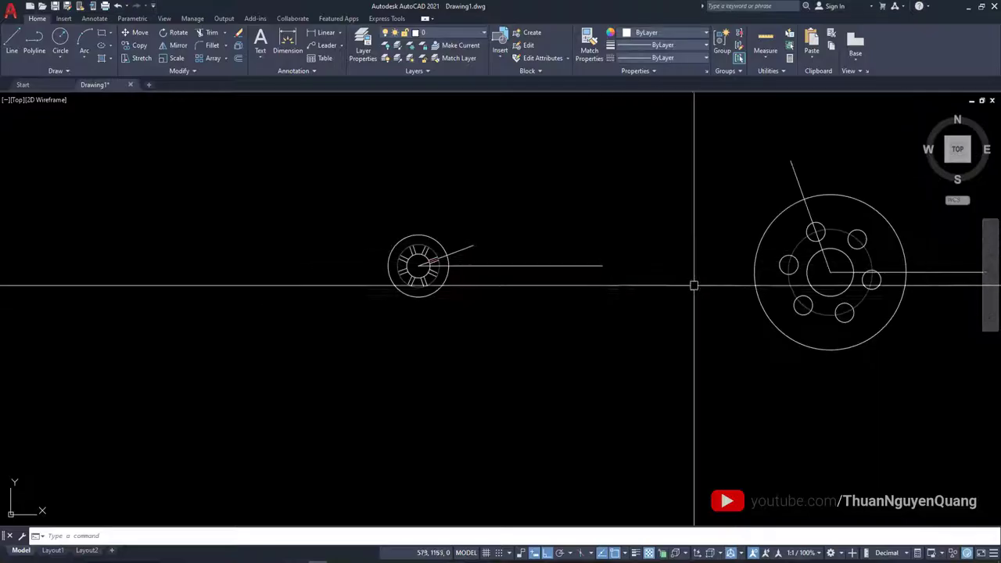
Step: Move the flange left so its centre lands on the hub line's end, showing both parts
scroll(664, 289, "down", 3)
left_click_drag(837, 413, 612, 190)
type("m")
key("Return")
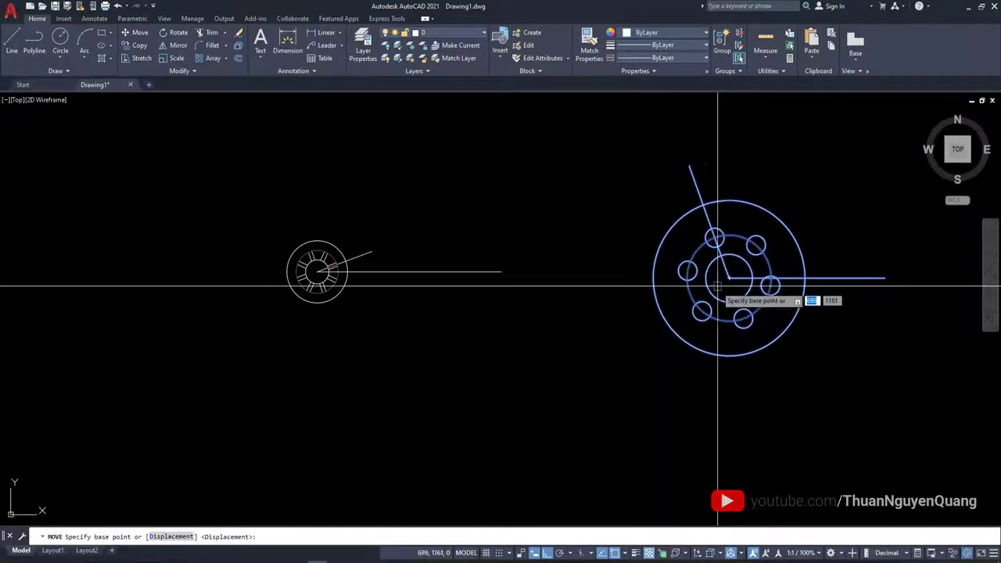
left_click(729, 277)
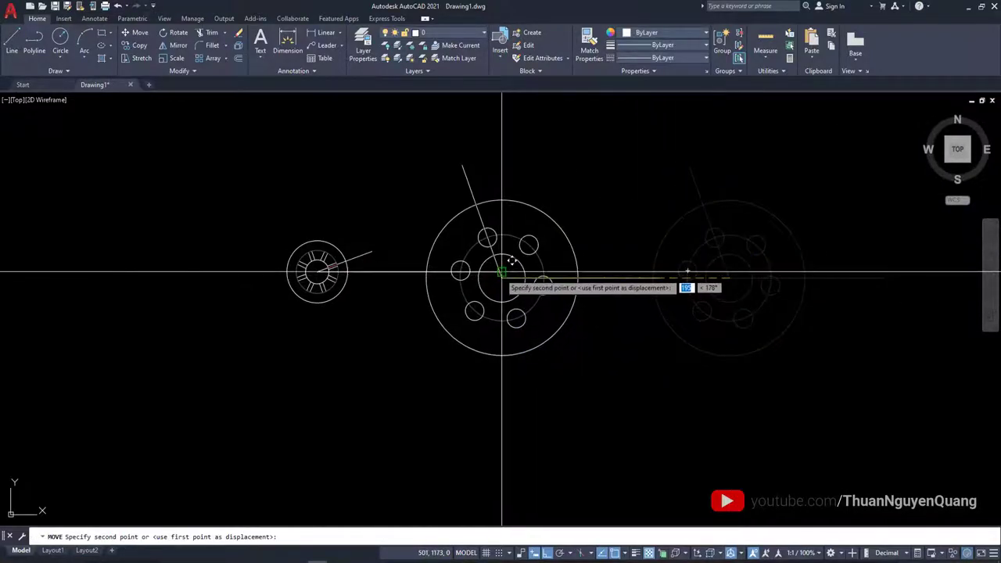
left_click(513, 274)
scroll(587, 281, "up", 4)
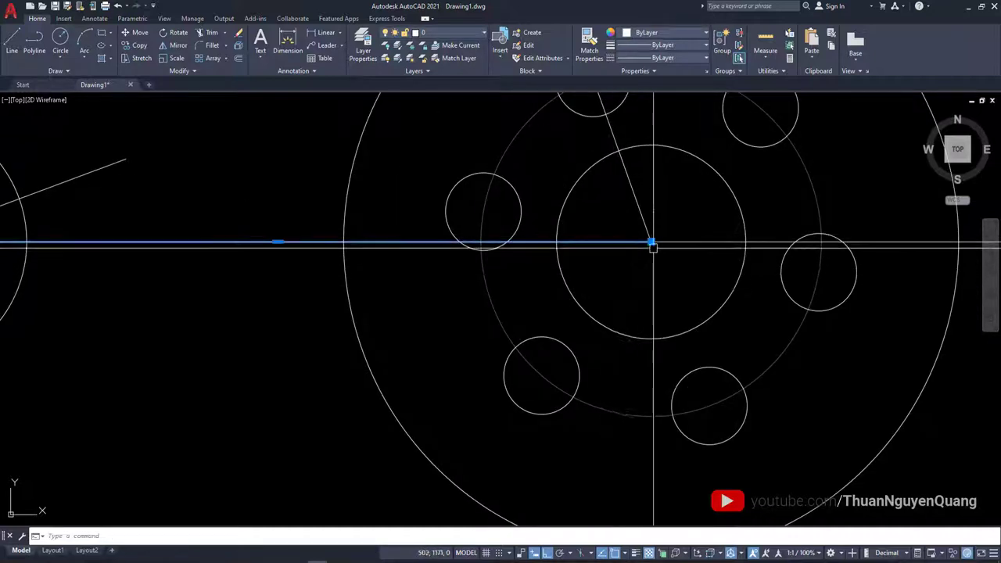
scroll(652, 243, "down", 4)
middle_click_drag(503, 233, 490, 274)
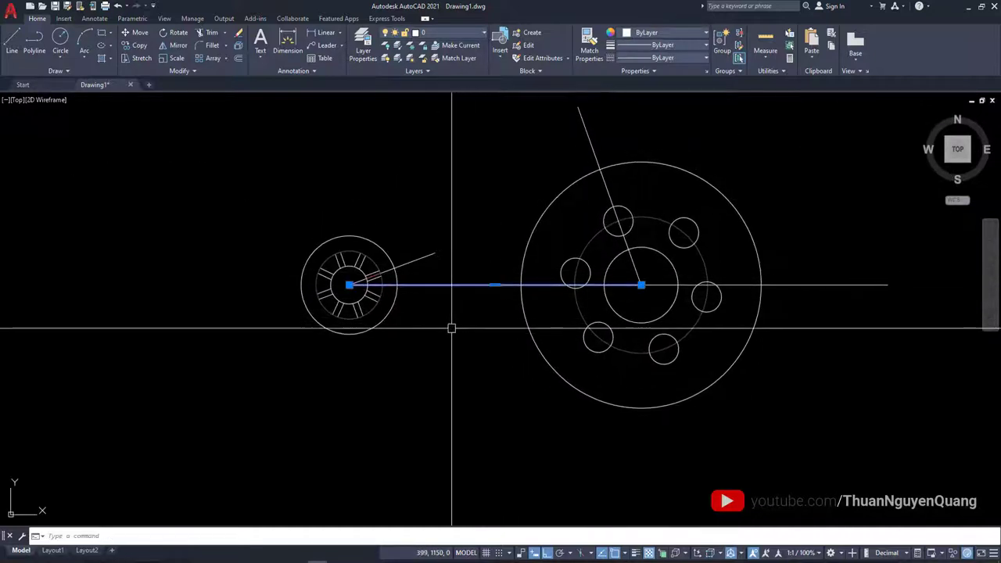
type("ma")
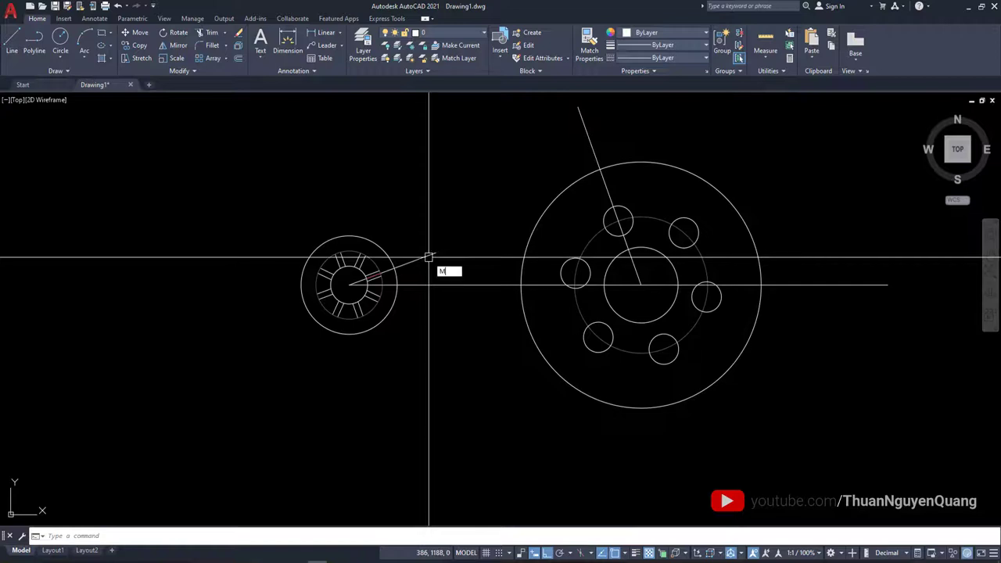
key("Return")
scroll(377, 268, "up", 4)
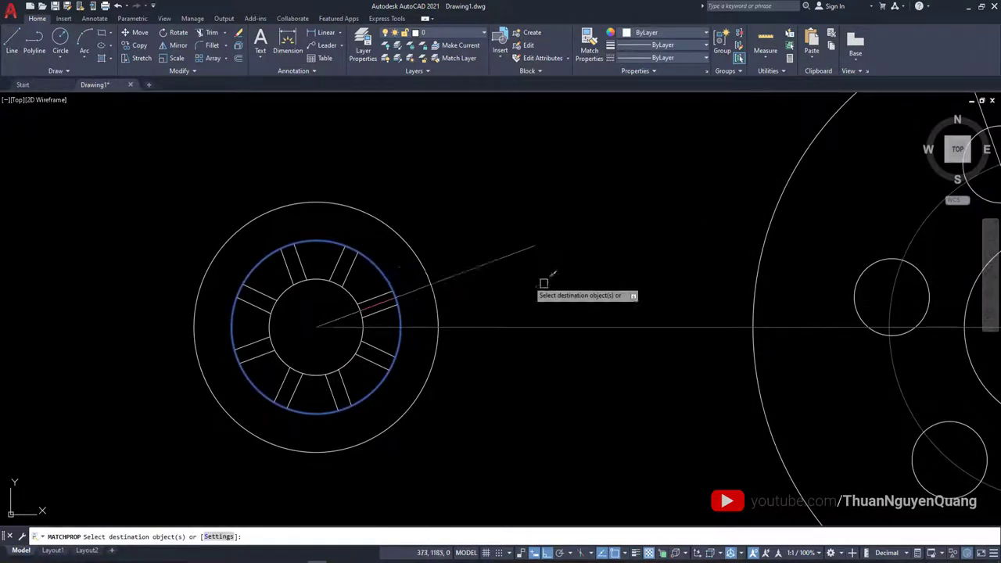
scroll(543, 283, "down", 3)
middle_click_drag(509, 281, 638, 326)
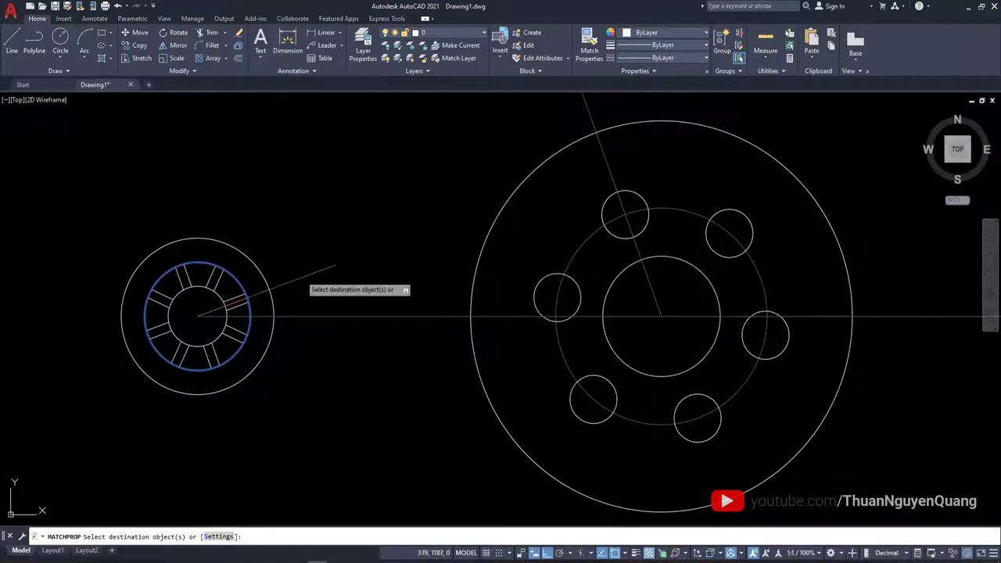
scroll(438, 219, "down", 3)
key("alt+Tab")
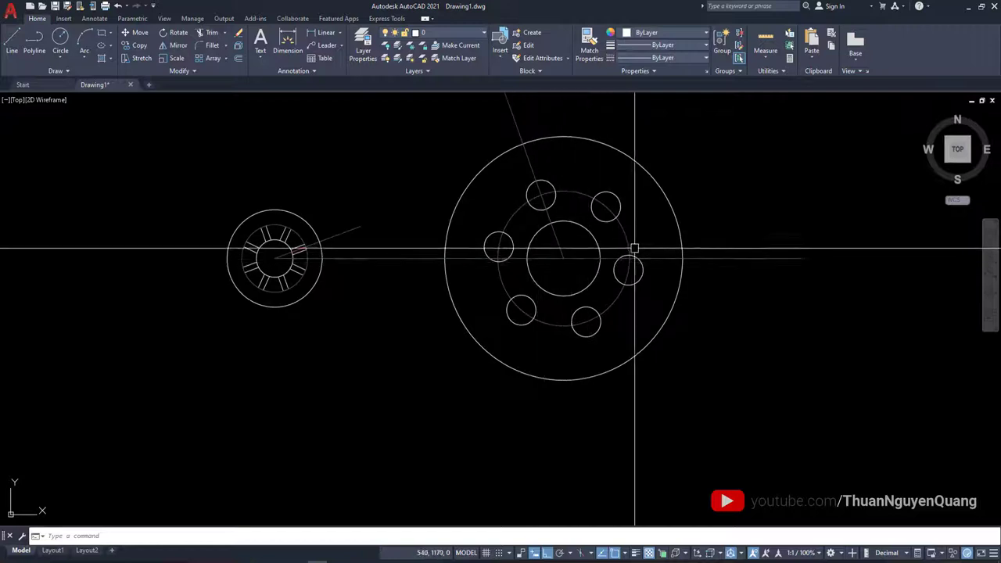
Step: Move the six-hole flange 18 units down from its centre
scroll(634, 249, "down", 4)
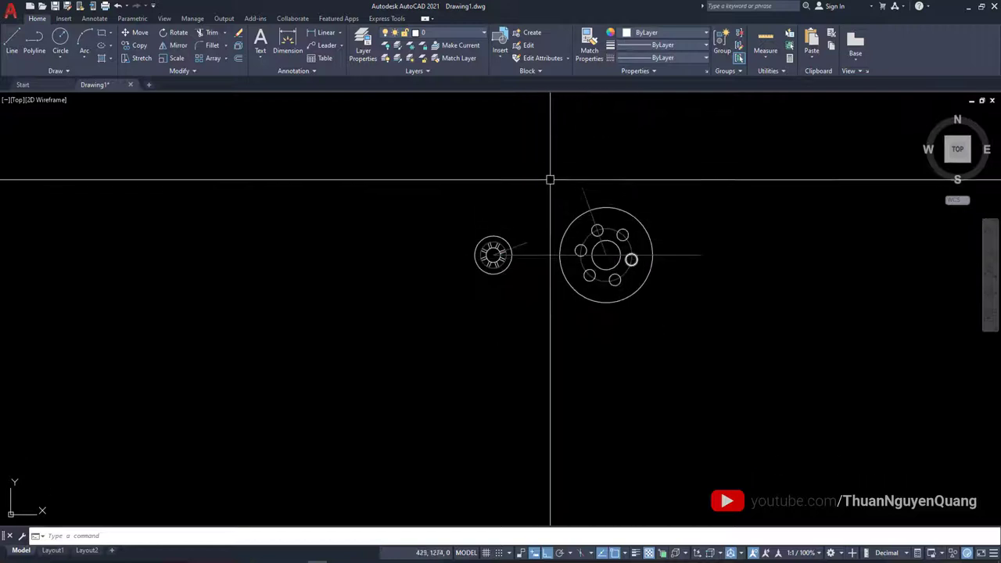
left_click(543, 154)
left_click(681, 299)
type("M")
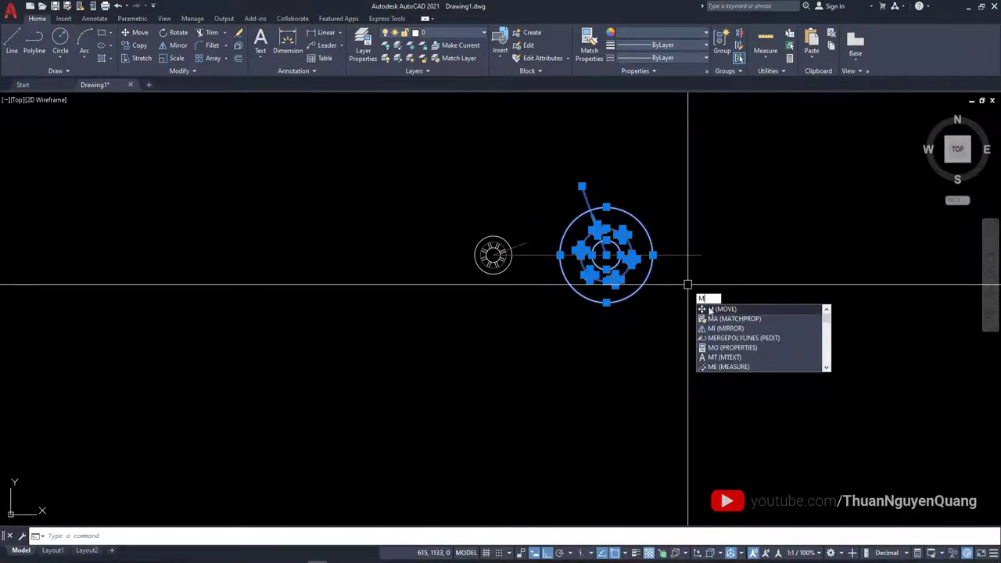
key("Return")
left_click(678, 191)
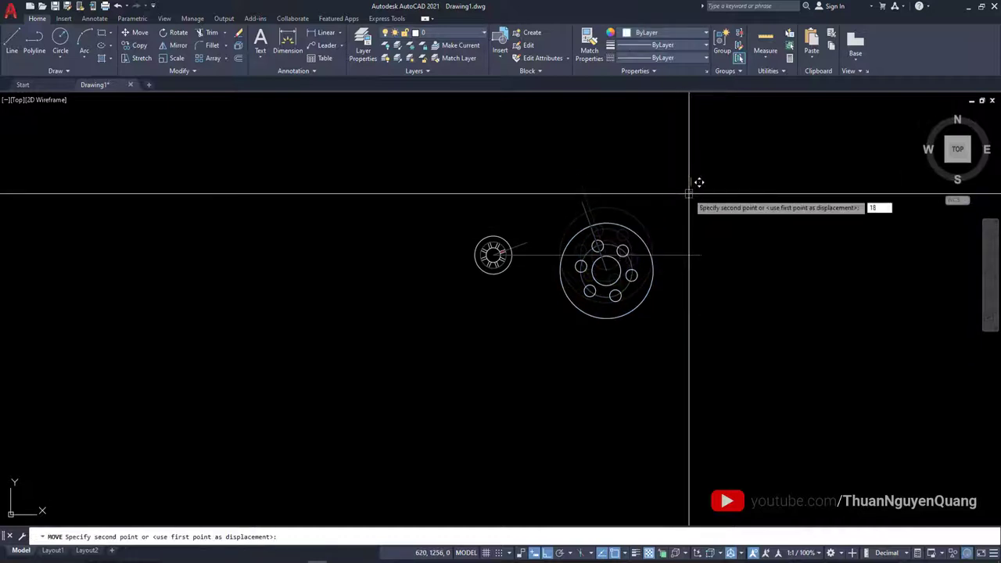
key("Return")
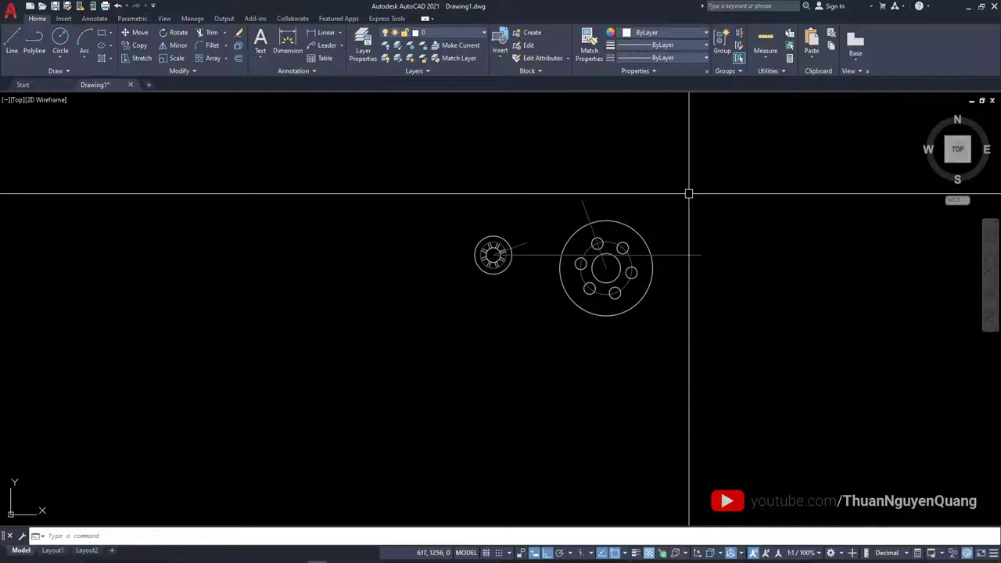
scroll(615, 268, "up", 5)
Step: Begin a polyline at the flange centre, cancel it, and check the reference drawing
type("pl")
key("Return")
scroll(590, 270, "up", 4)
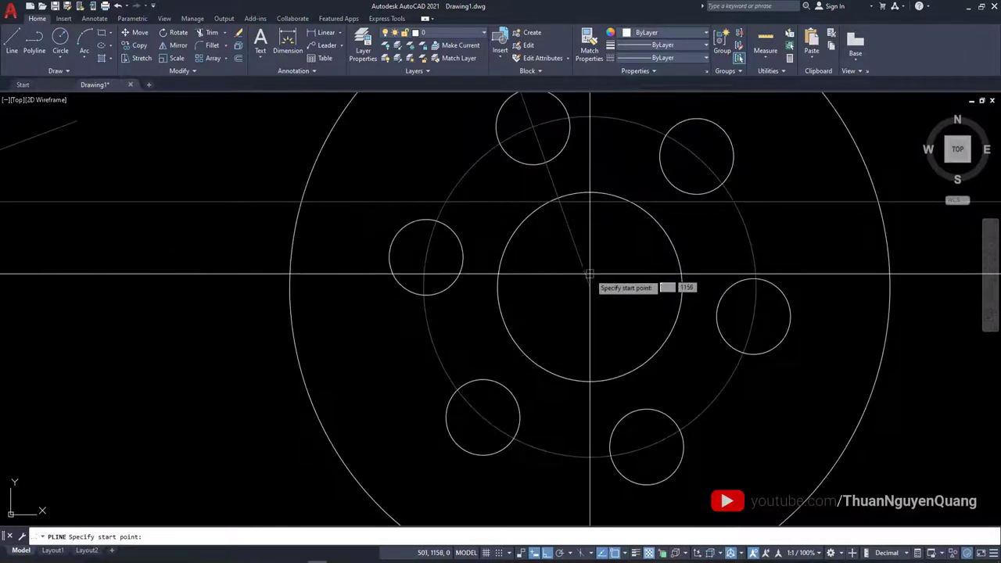
left_click(588, 281)
key("Escape")
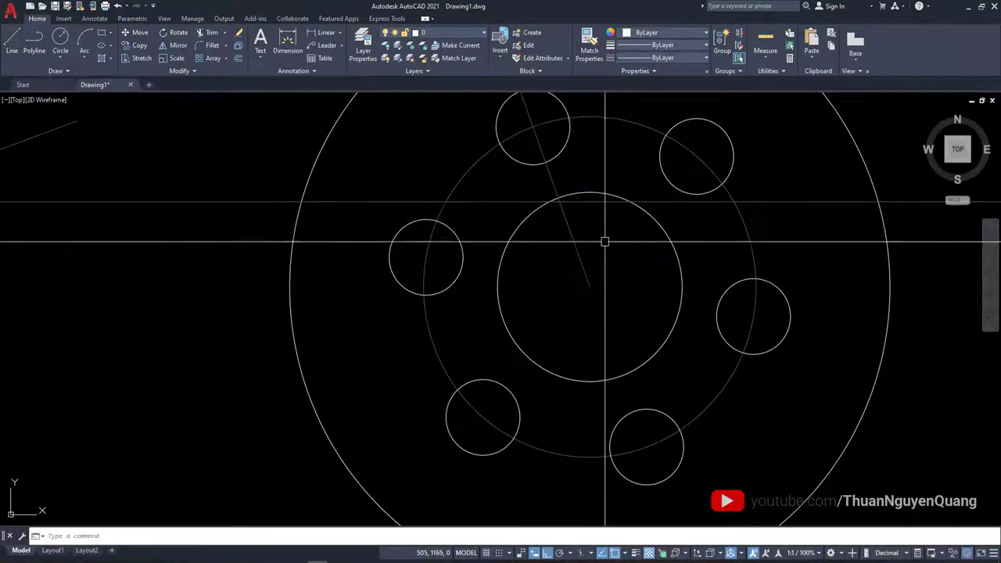
key("alt+Tab")
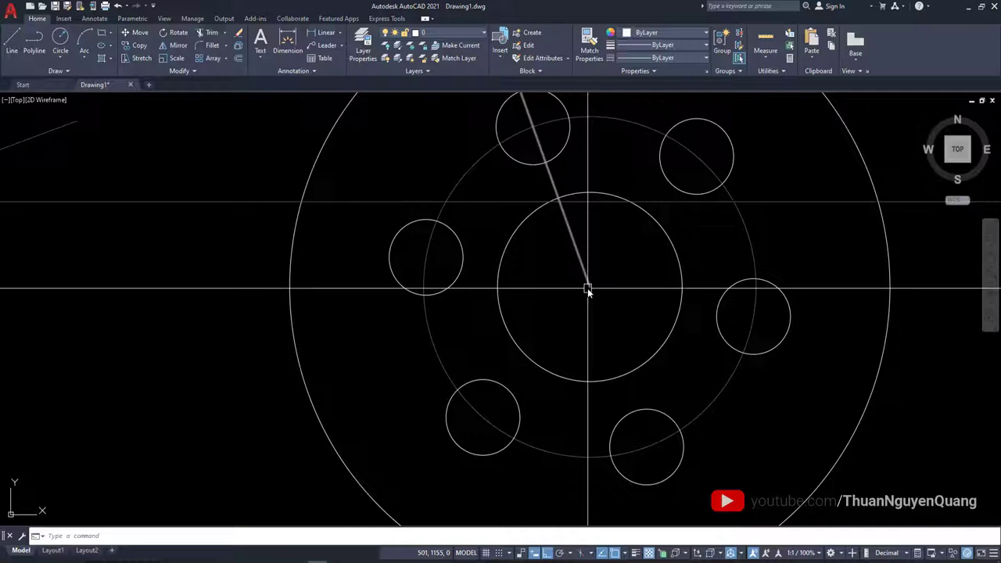
scroll(587, 290, "down", 5)
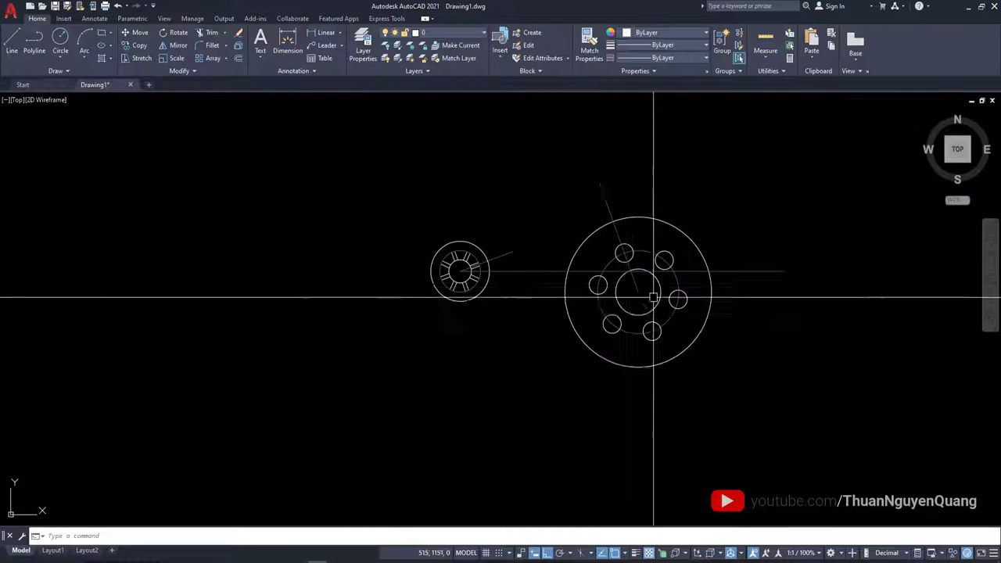
Step: Start another polyline, cancel it, and switch back to the reference drawing
type("pl")
key("Return")
scroll(542, 292, "up", 5)
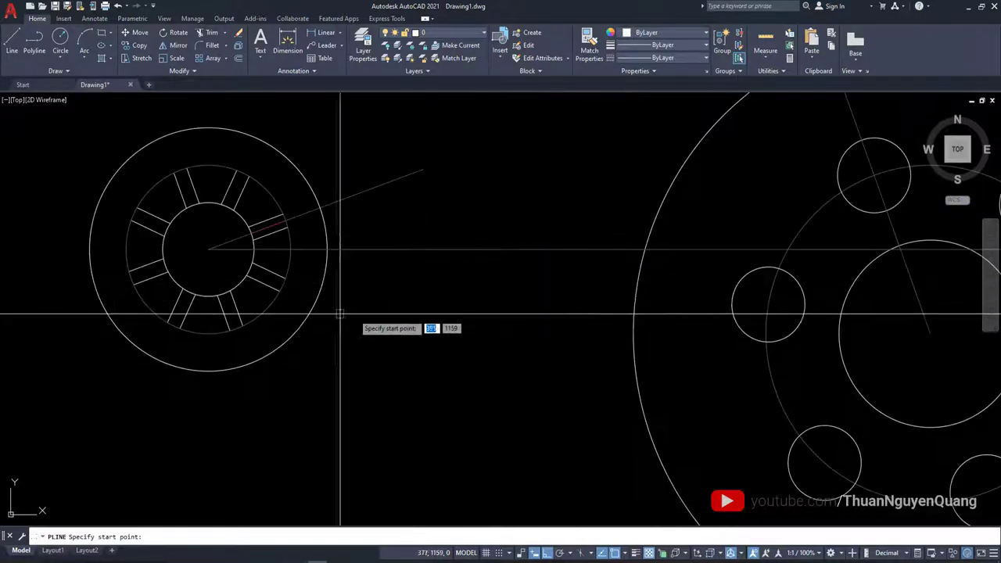
scroll(360, 334, "down", 4)
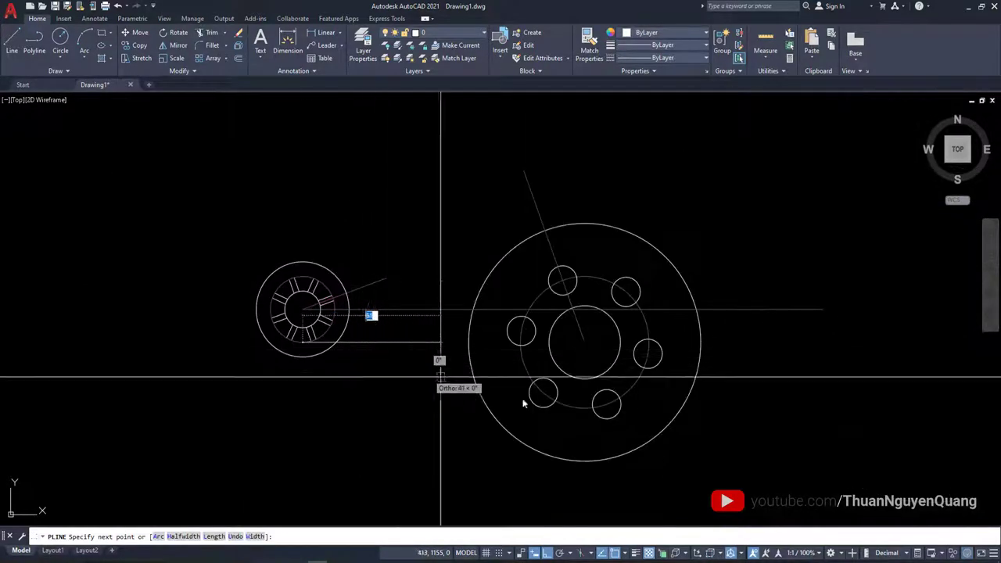
scroll(610, 354, "up", 3)
key("Escape")
scroll(509, 380, "down", 3)
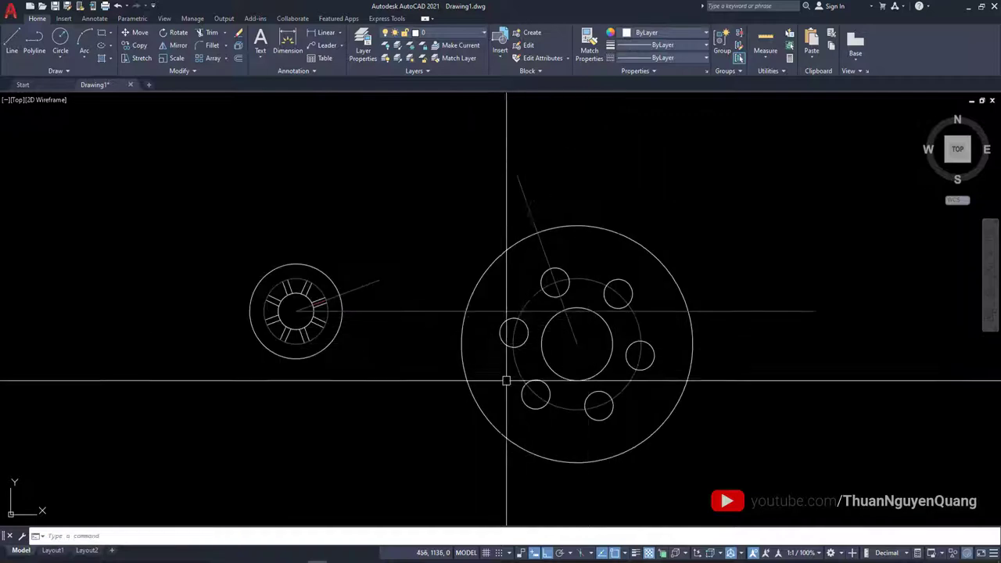
scroll(545, 320, "up", 1)
scroll(536, 258, "down", 4)
scroll(538, 266, "up", 4)
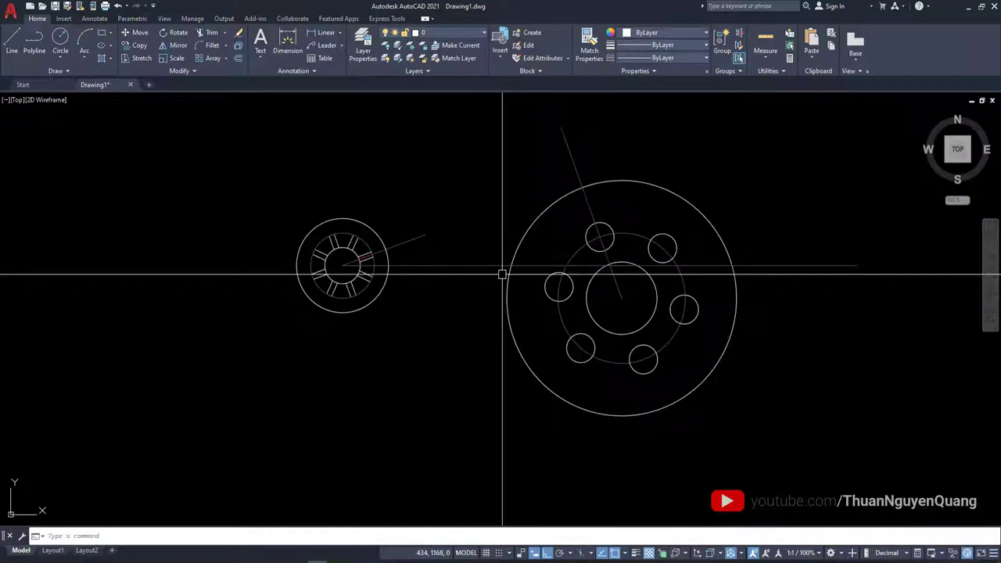
key("alt+Tab")
scroll(522, 291, "down", 2)
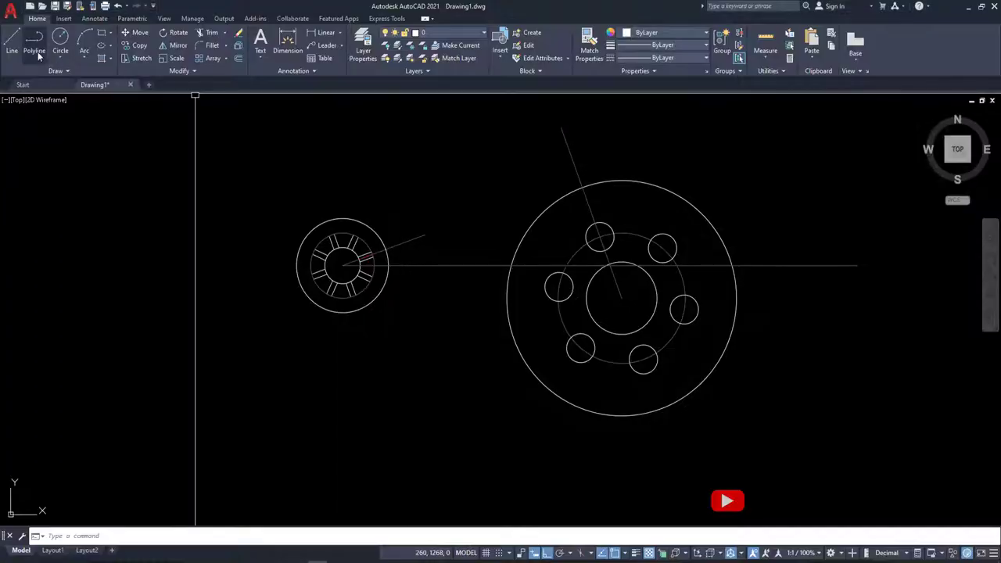
Step: Draw a radius 180 circle tangent to the hub and flange outer circles
left_click(57, 56)
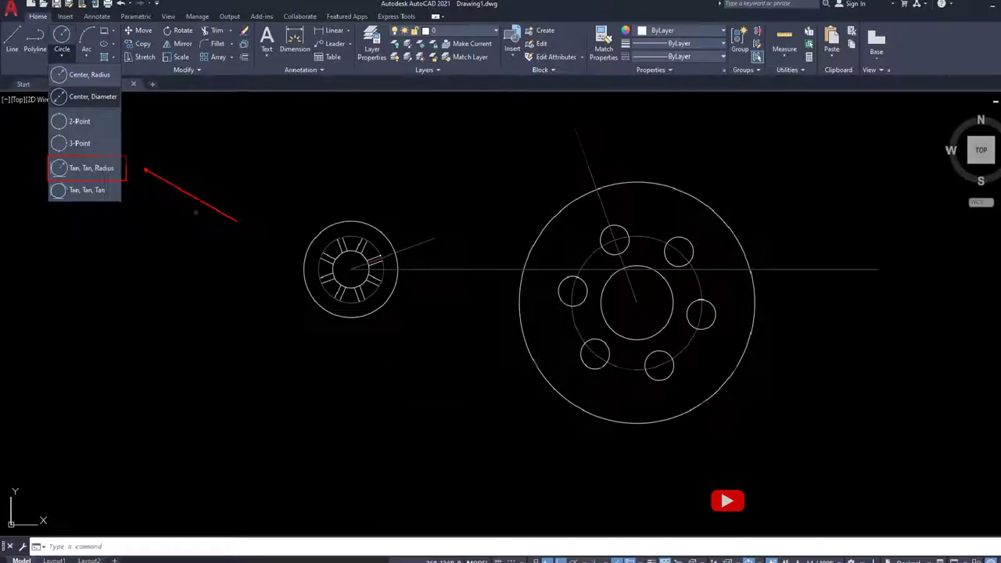
left_click(64, 58)
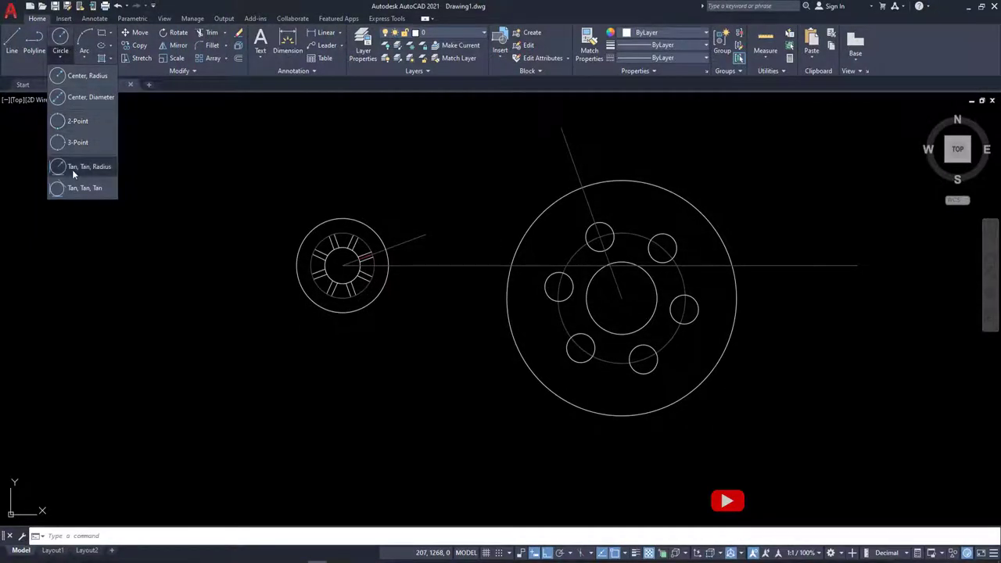
left_click(72, 169)
scroll(319, 226, "up", 4)
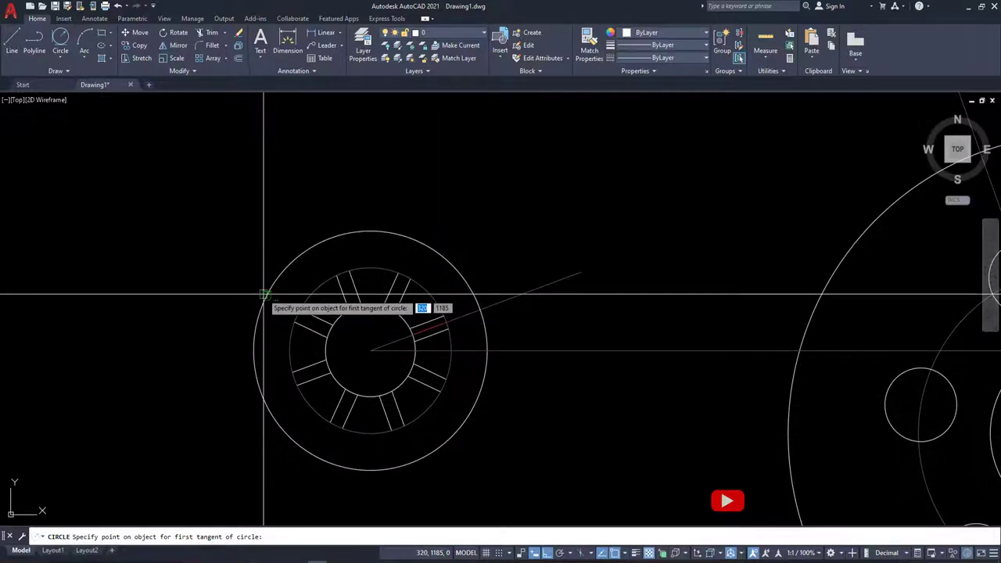
left_click(264, 295)
scroll(204, 243, "down", 4)
scroll(212, 235, "down", 2)
scroll(454, 222, "up", 2)
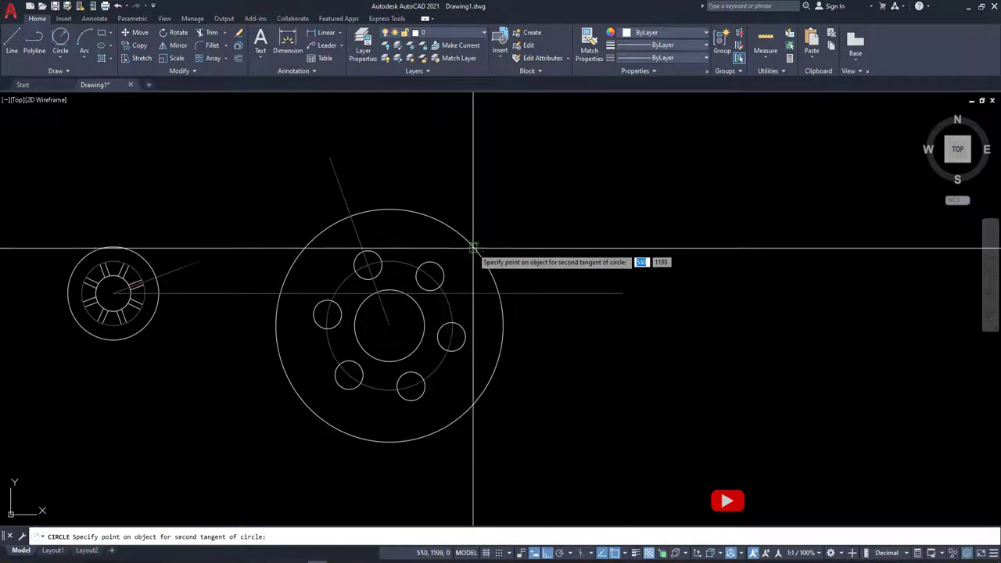
left_click(471, 243)
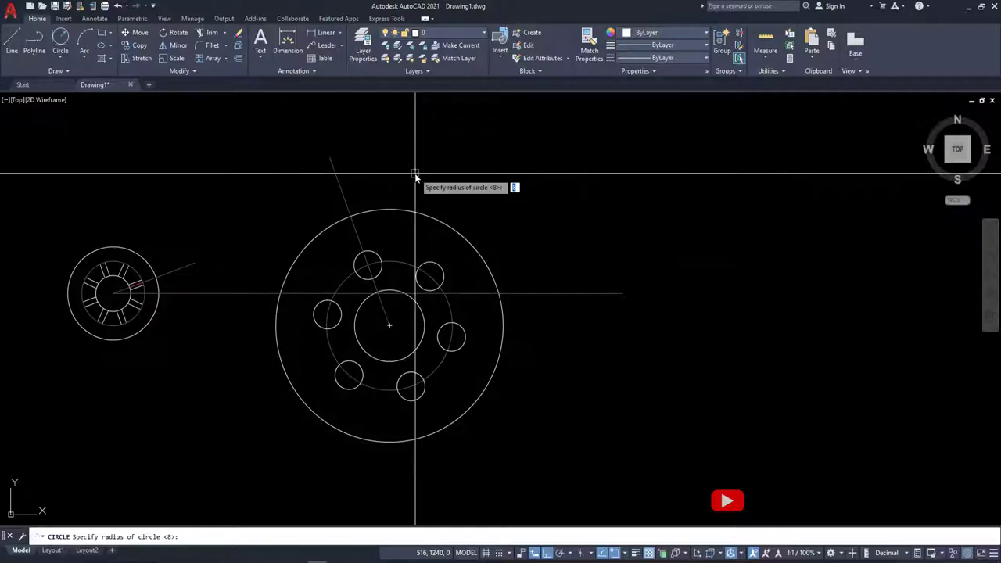
type("180")
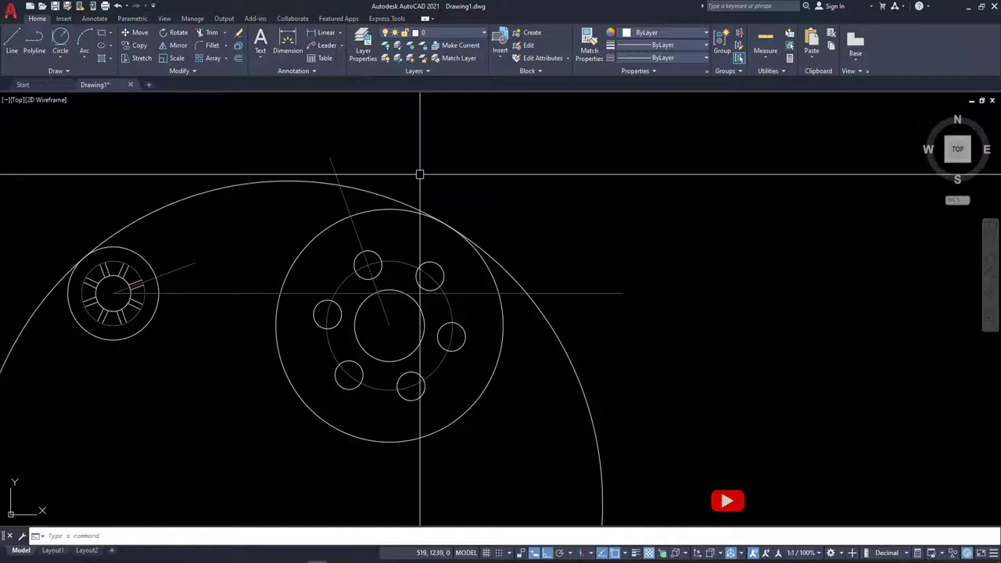
Step: Trim away the lower part of the R180 circle, leaving the outer arc
scroll(771, 207, "down", 2)
scroll(751, 211, "down", 2)
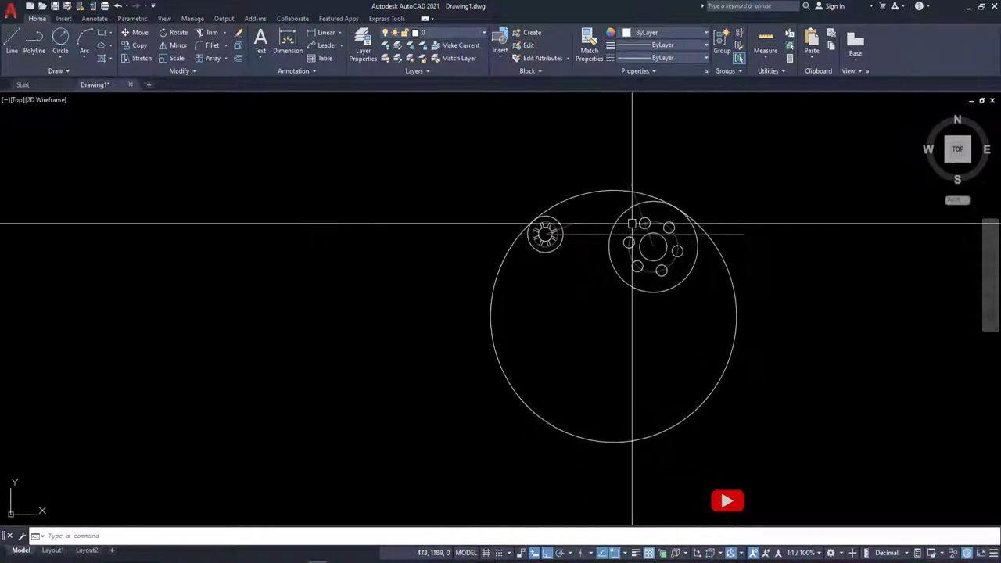
type("tr")
key("Return")
scroll(688, 220, "up", 4)
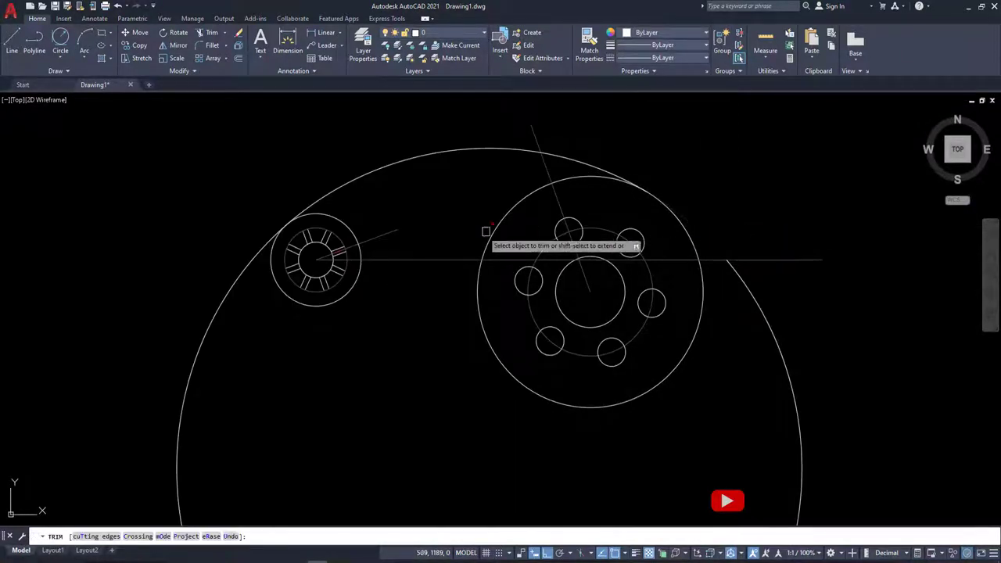
left_click(259, 253)
key("Escape")
scroll(401, 164, "down", 4)
scroll(469, 245, "up", 5)
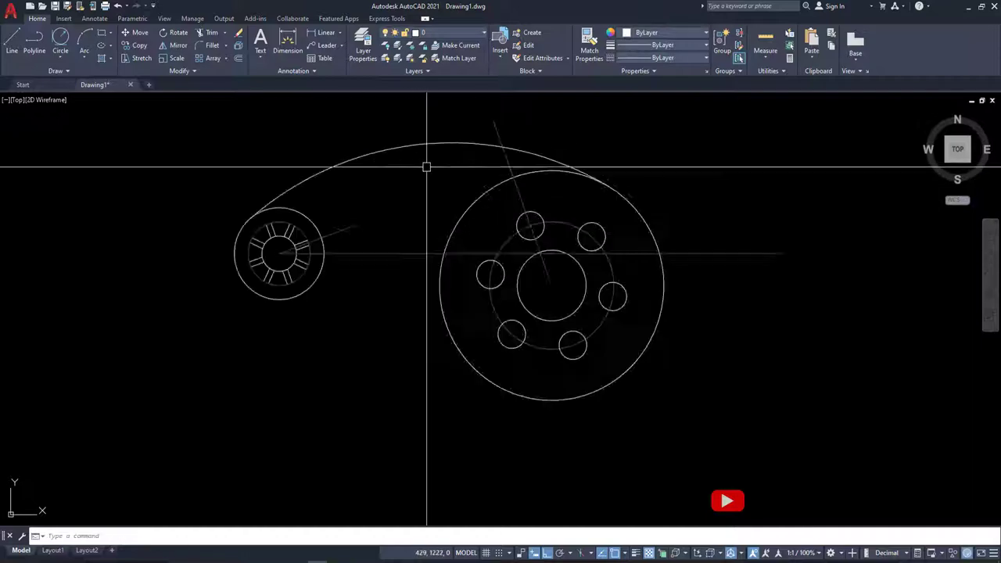
scroll(438, 172, "up", 2)
scroll(469, 219, "up", 1)
key("alt+Tab")
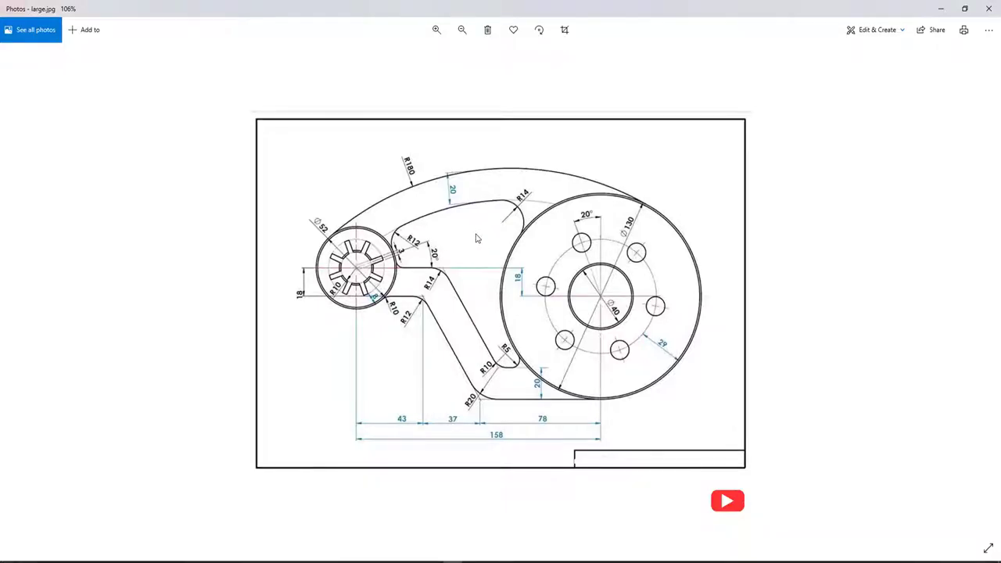
Step: Zoom the reference image in and back out, then return to the AutoCAD drawing
scroll(454, 211, "up", 3)
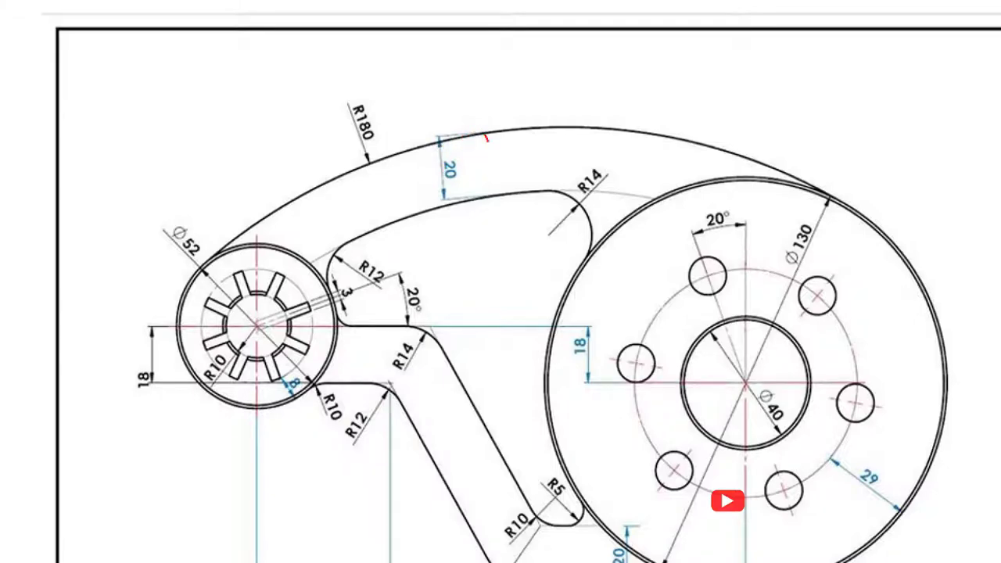
scroll(476, 240, "down", 3)
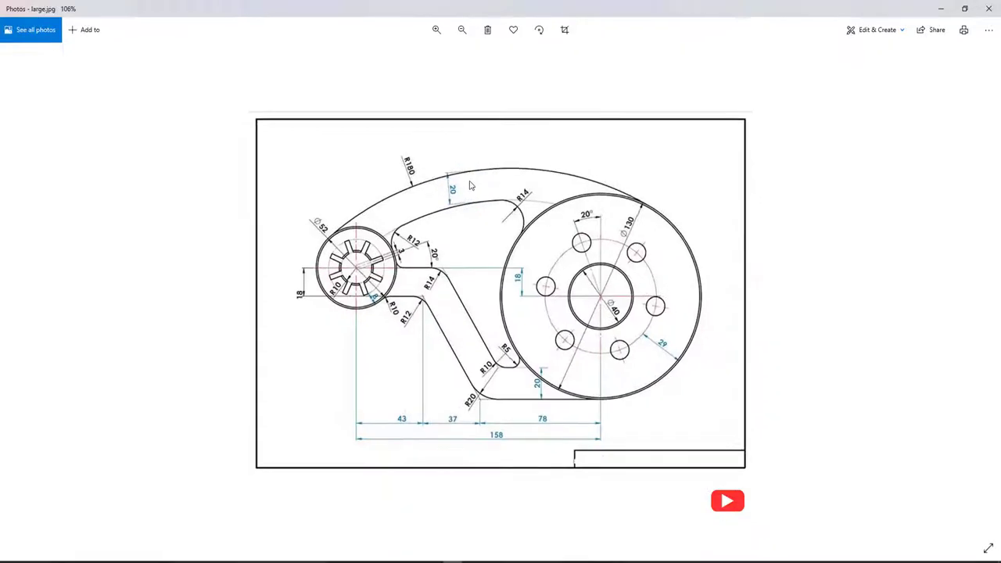
key("alt+Tab")
Step: Offset the outer R180 arc to make a parallel arc on its inner side
scroll(466, 203, "up", 2)
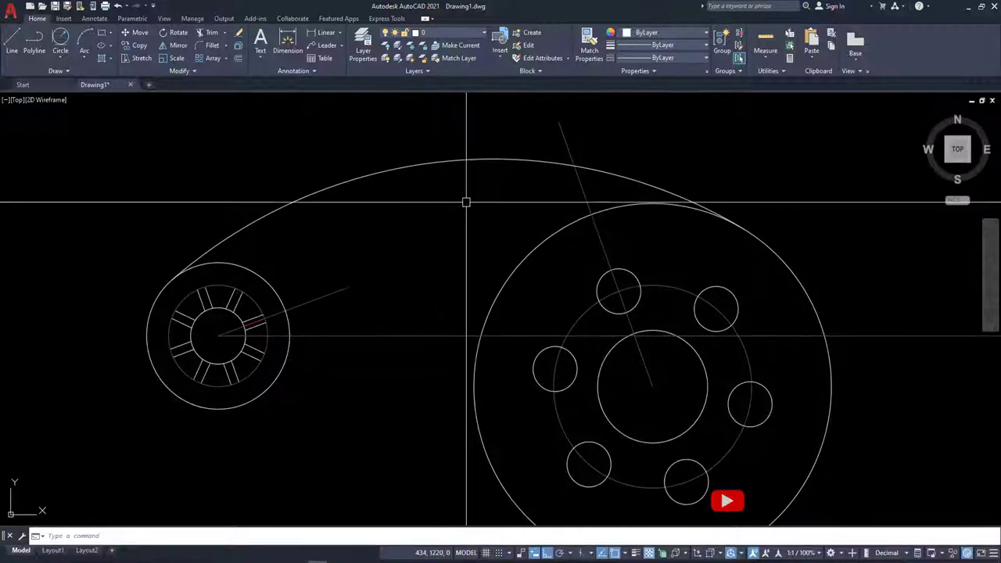
type("o")
key("Return")
key("Return")
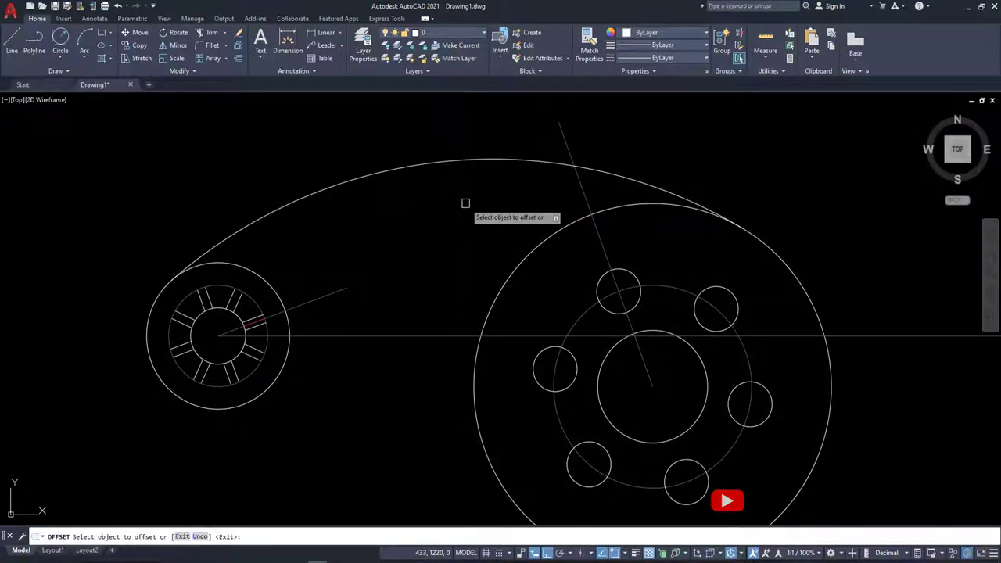
left_click(424, 162)
left_click(424, 207)
Step: Trim the new inner arc's end where it enters the slotted hub
key("Return")
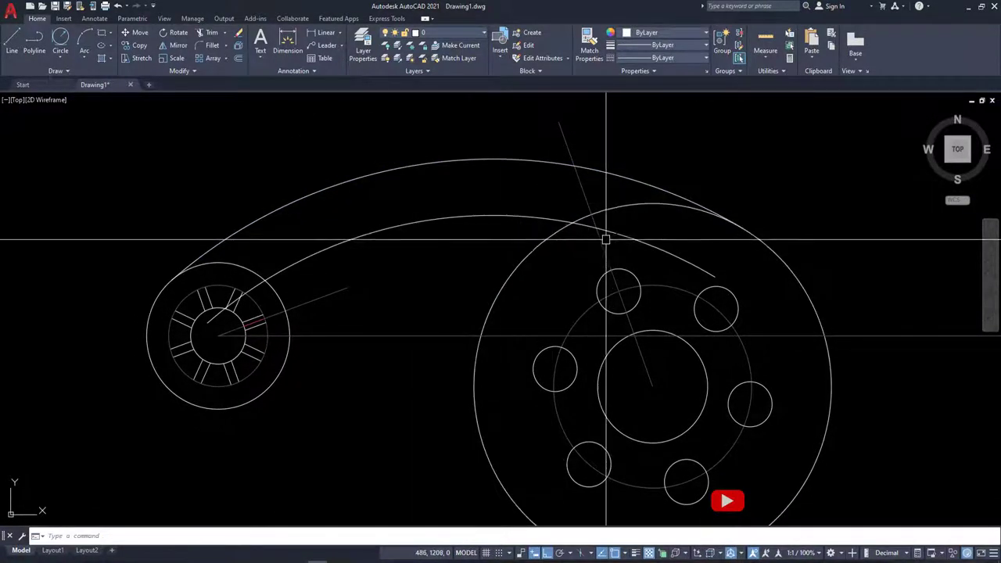
type("tr")
key("Return")
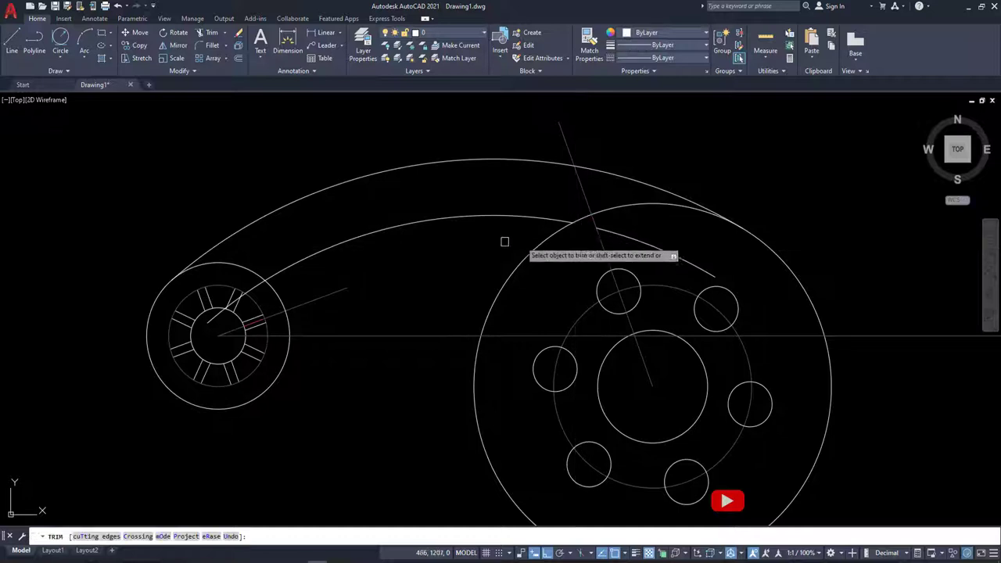
key("Escape")
scroll(234, 293, "up", 3)
scroll(234, 305, "down", 3)
left_click(230, 313)
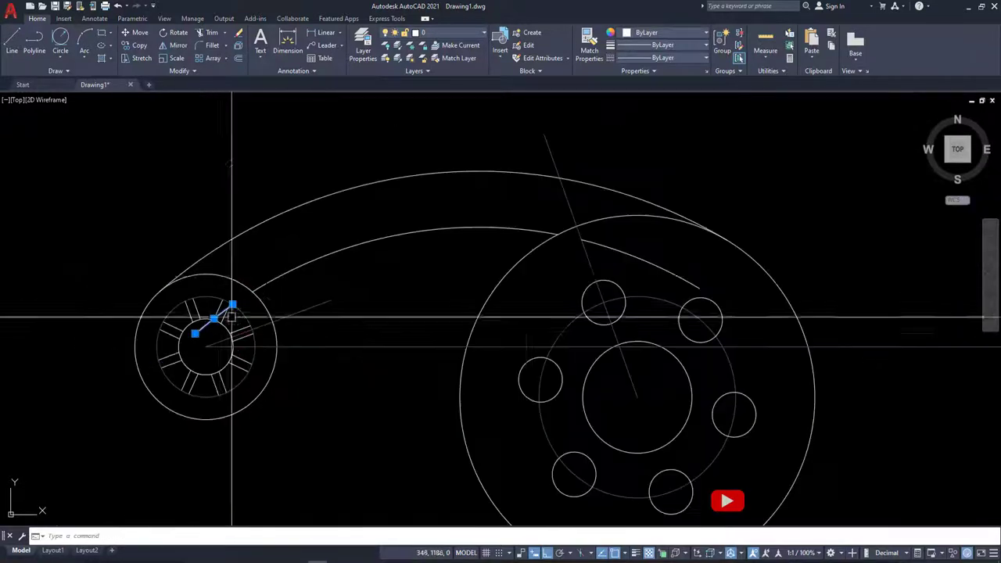
left_click(602, 250)
scroll(446, 263, "down", 5)
Step: Mark the R14 corner arc in red on the zoomed reference drawing
key("alt+Tab")
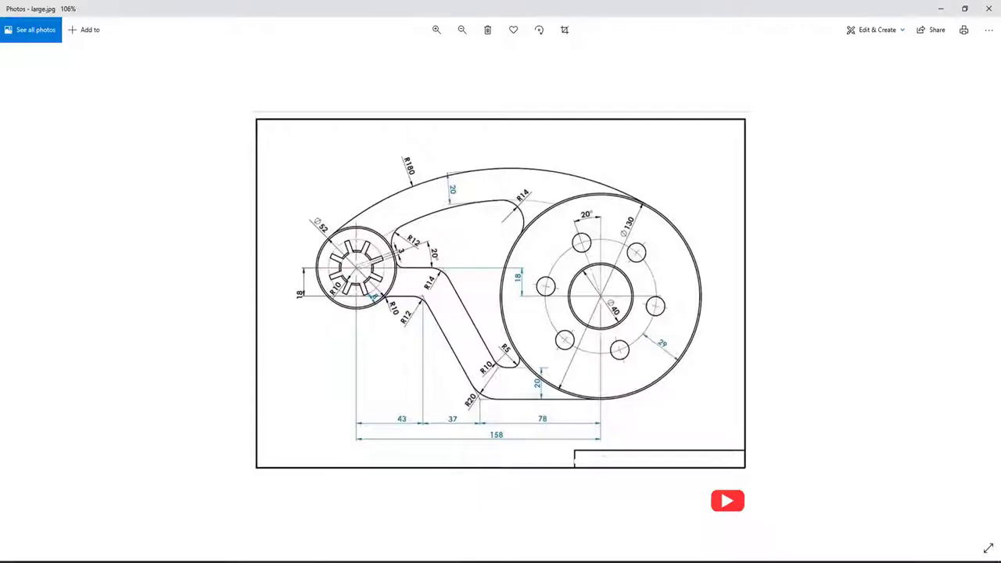
scroll(522, 212, "up", 3)
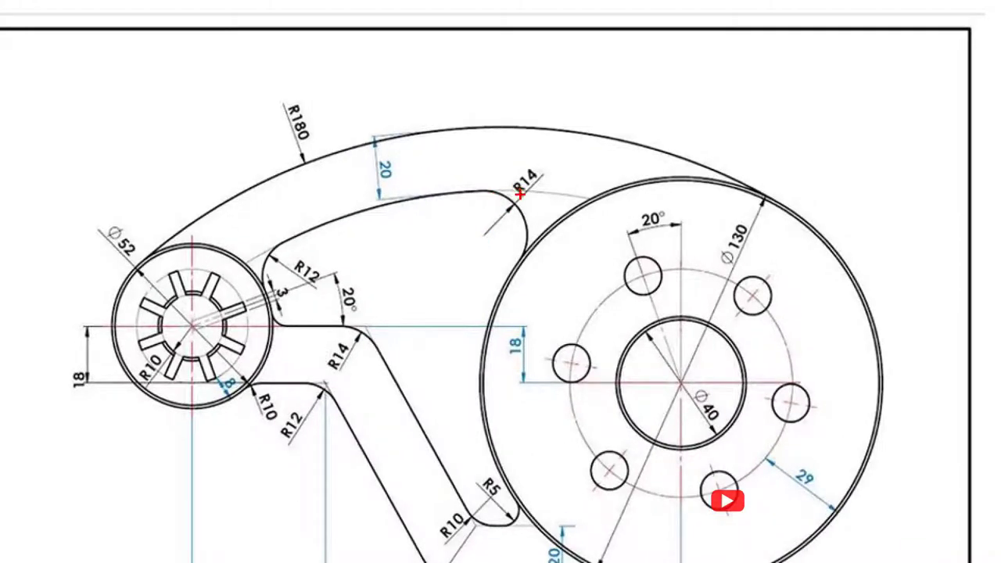
left_click_drag(521, 245, 516, 263)
left_click_drag(467, 192, 494, 190)
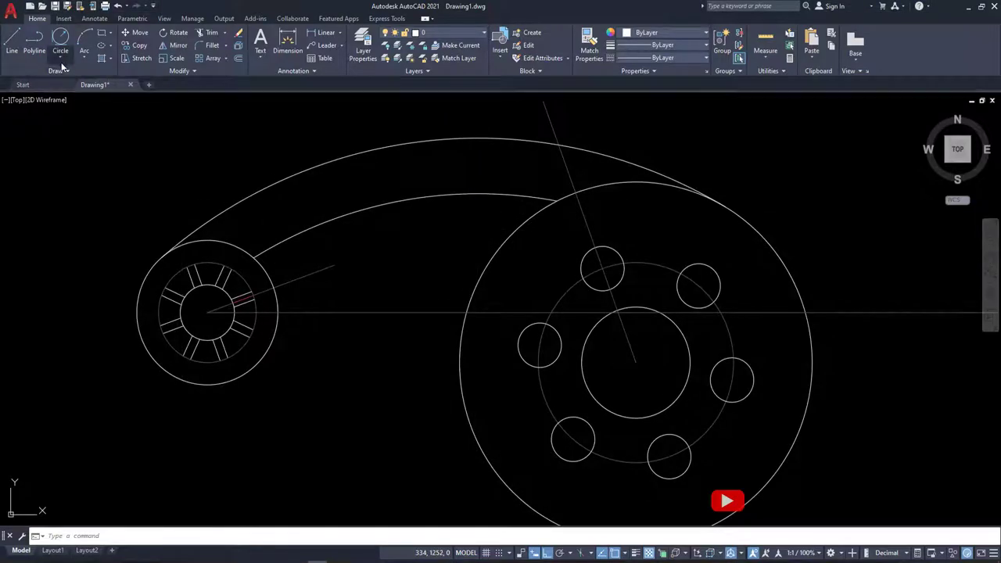
Step: Draw an R14 circle tangent to the arm's inner arc and the flange circle
left_click(60, 56)
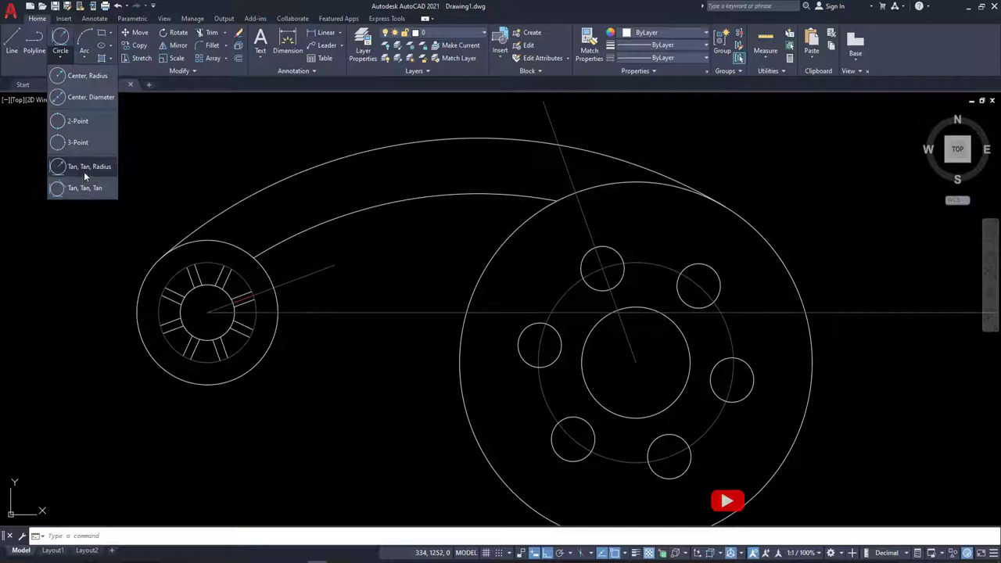
left_click(84, 168)
left_click(471, 198)
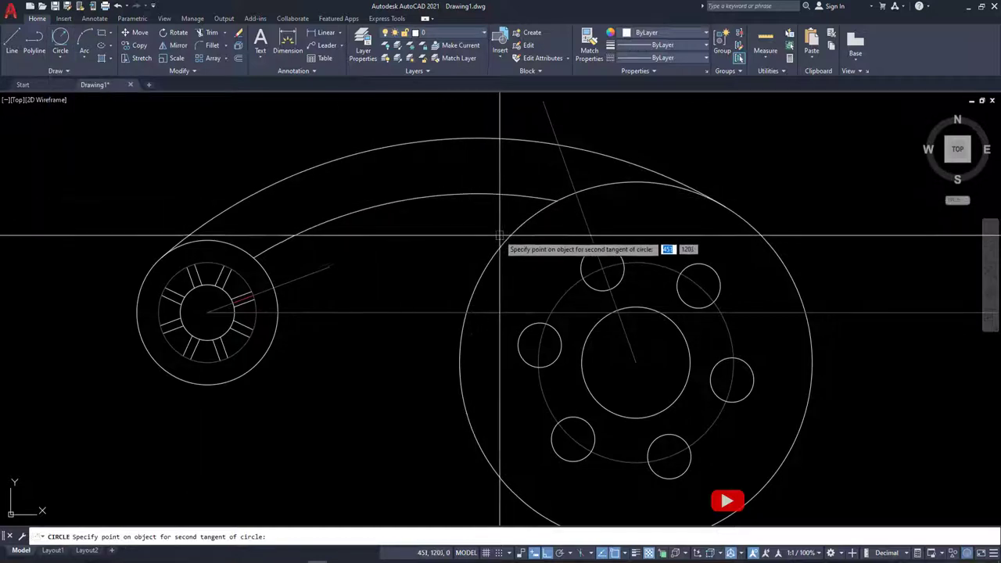
left_click(488, 229)
type("14")
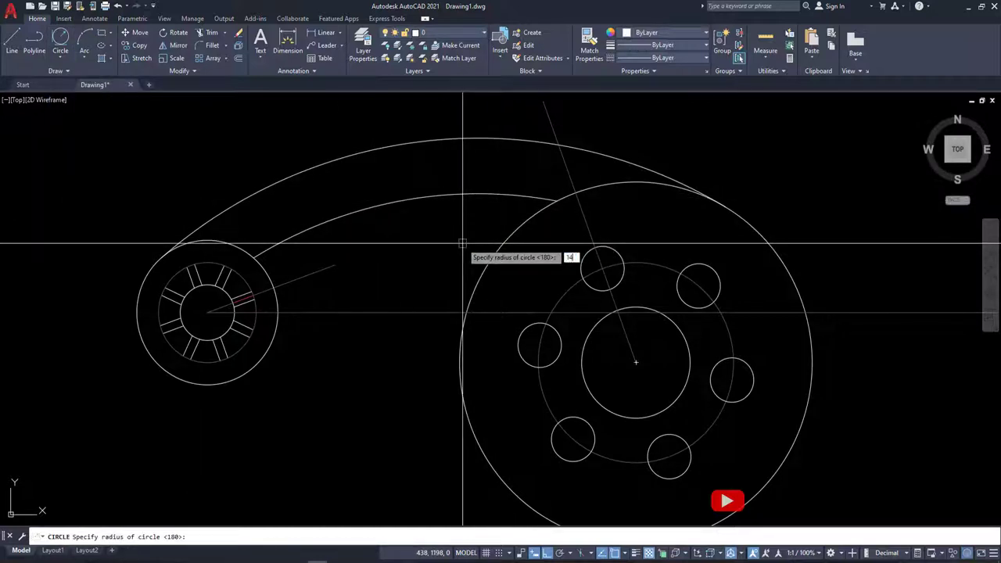
key("Return")
Step: Trim the R14 circle and the leftover inner arc piece to leave a rounded corner
type("tr")
key("Return")
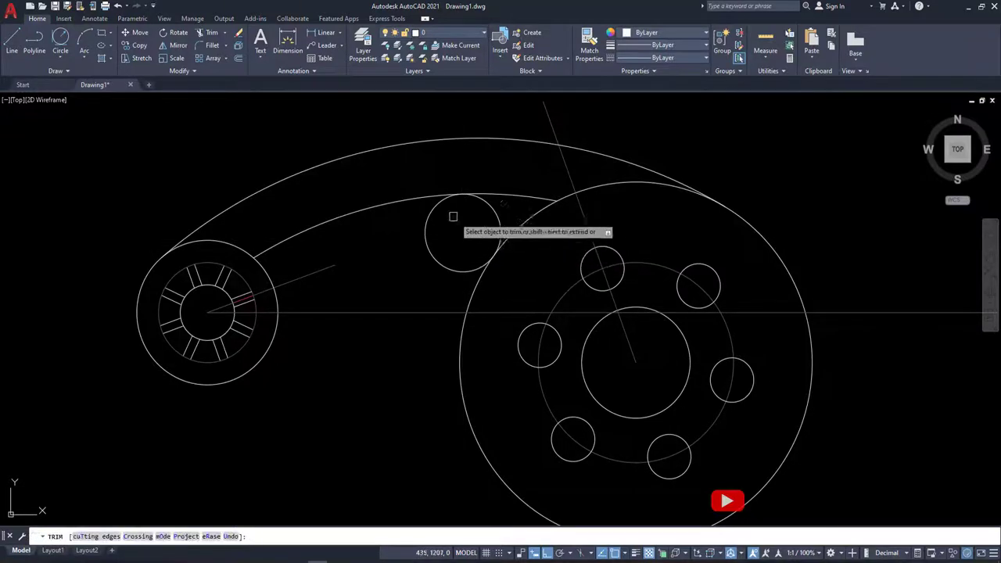
left_click(429, 215)
left_click(516, 197)
key("Escape")
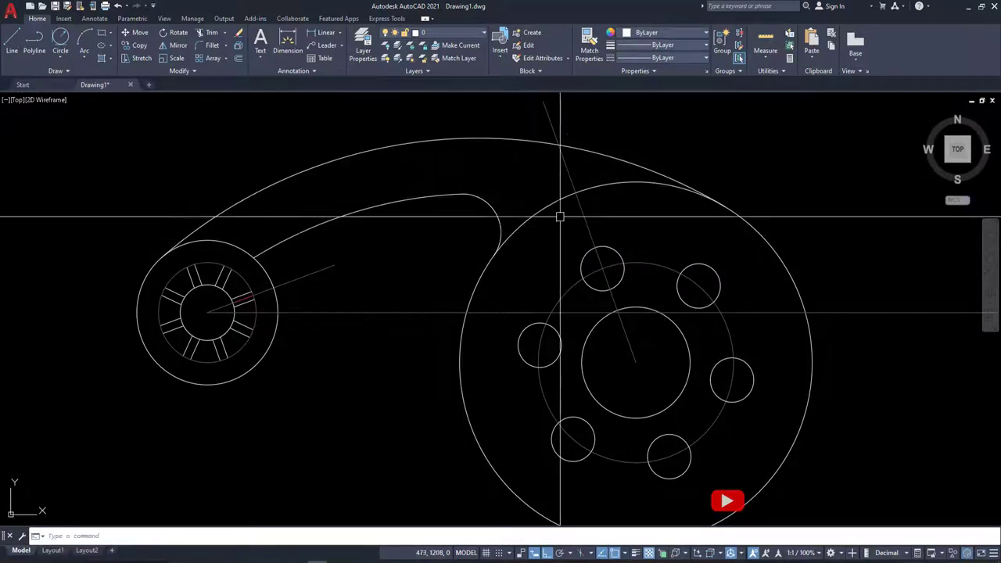
key("alt+Tab")
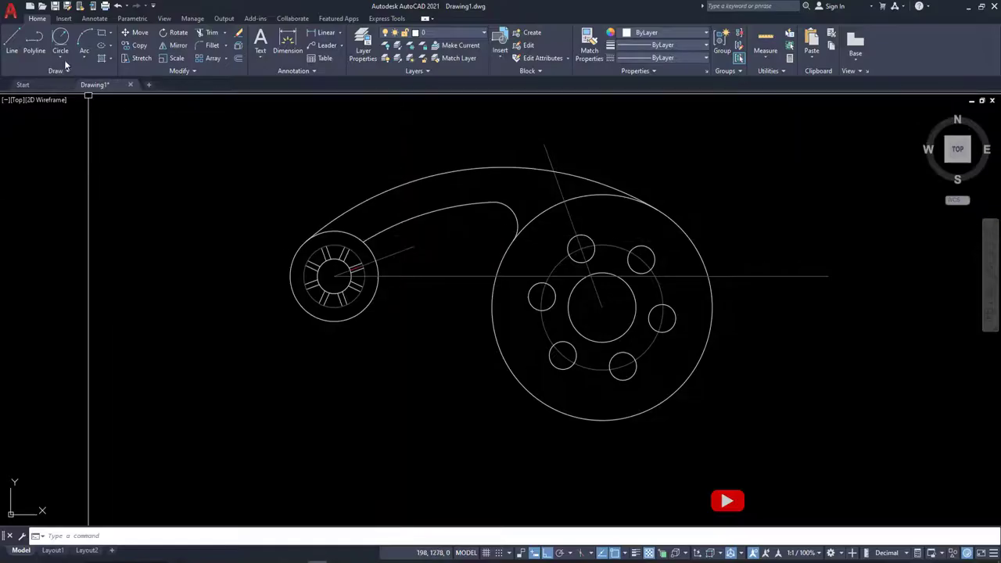
Step: Draw a small circle tangent to the arm's inner edge and the hub edge
left_click(62, 58)
left_click(89, 172)
scroll(395, 215, "up", 5)
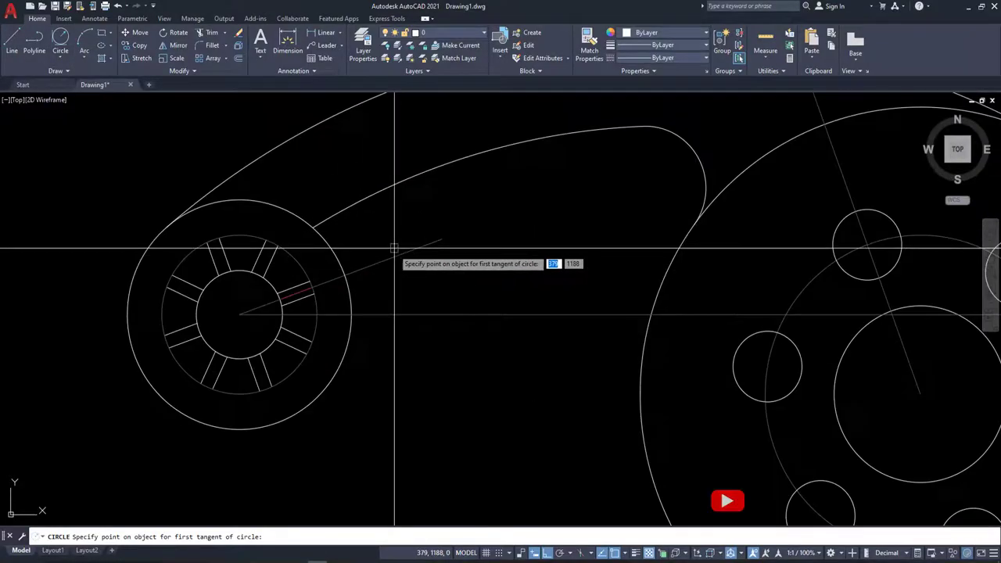
left_click(349, 209)
left_click(336, 244)
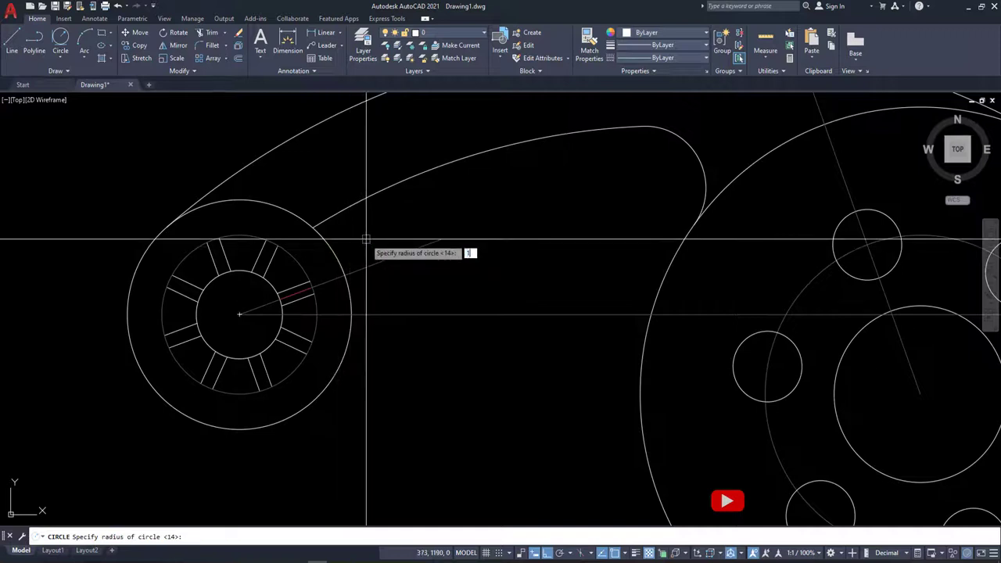
key("Return")
Step: Trim away the small circle's upper part to leave a rounded end near the hub
type("r")
key("Return")
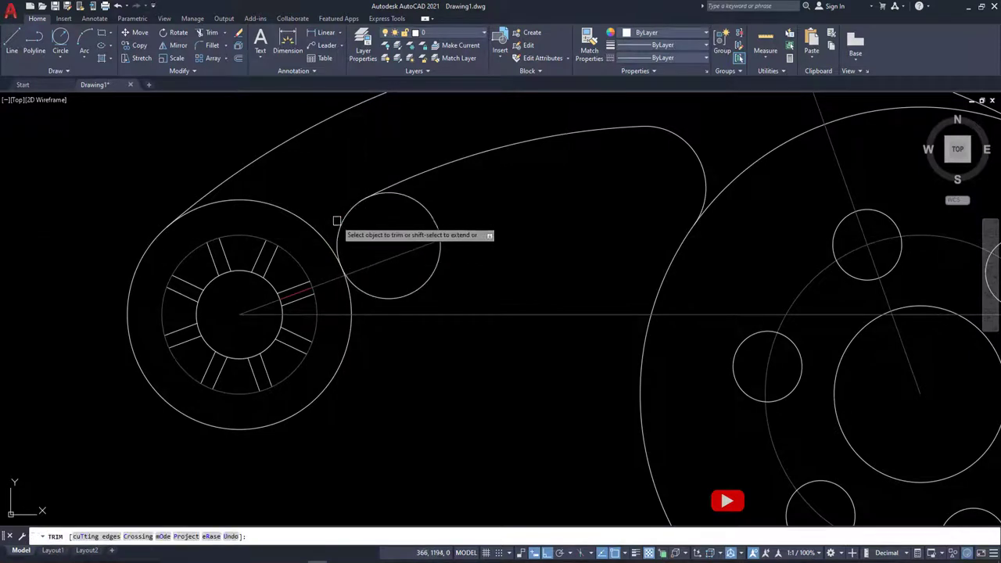
left_click(407, 198)
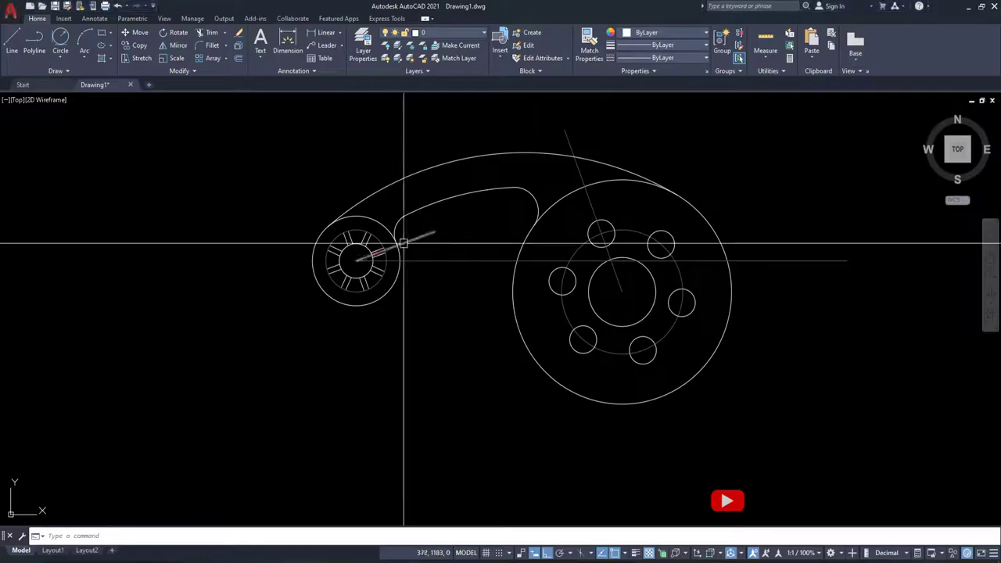
scroll(396, 223, "up", 3)
scroll(396, 223, "up", 3)
scroll(396, 223, "down", 2)
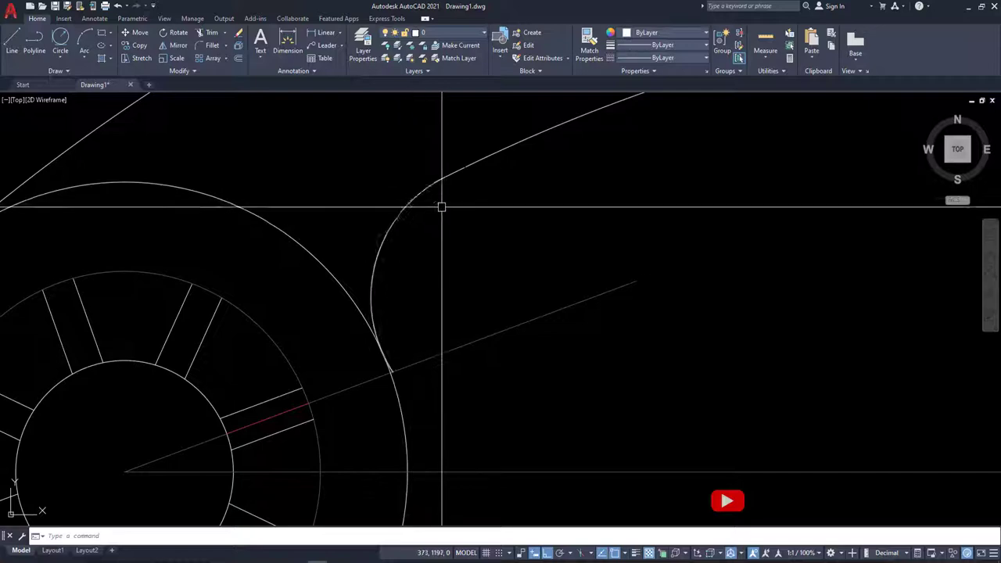
scroll(388, 196, "down", 5)
scroll(401, 209, "up", 2)
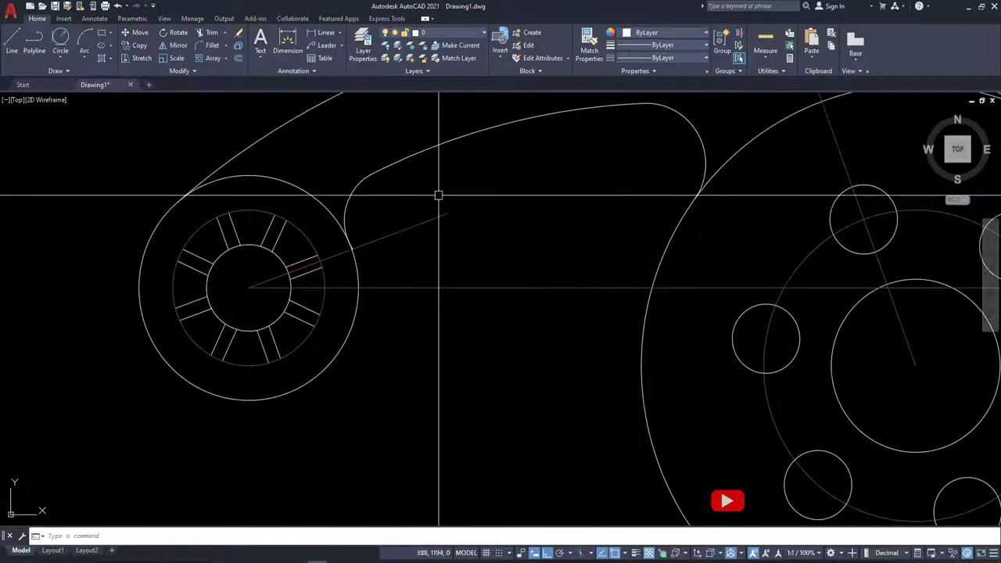
Step: Recentre the view on the whole part and compare the hub area with the reference image
mouse_move(438, 196)
middle_mouse_down()
mouse_move(337, 273)
mouse_move(398, 194)
middle_mouse_up()
scroll(352, 267, "down", 4)
scroll(395, 207, "up", 4)
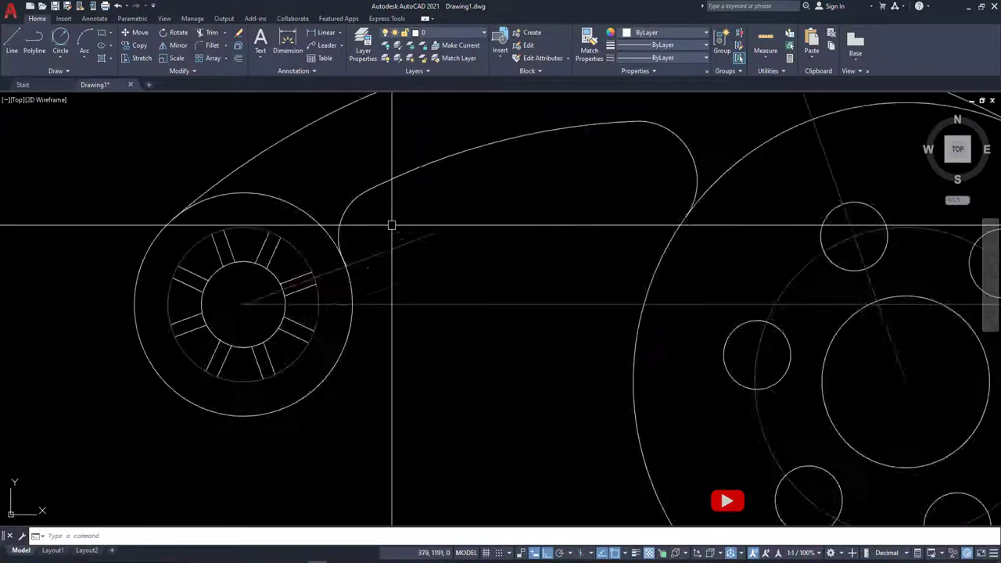
left_click(292, 172)
scroll(430, 217, "down", 4)
left_click(517, 191)
key("Escape")
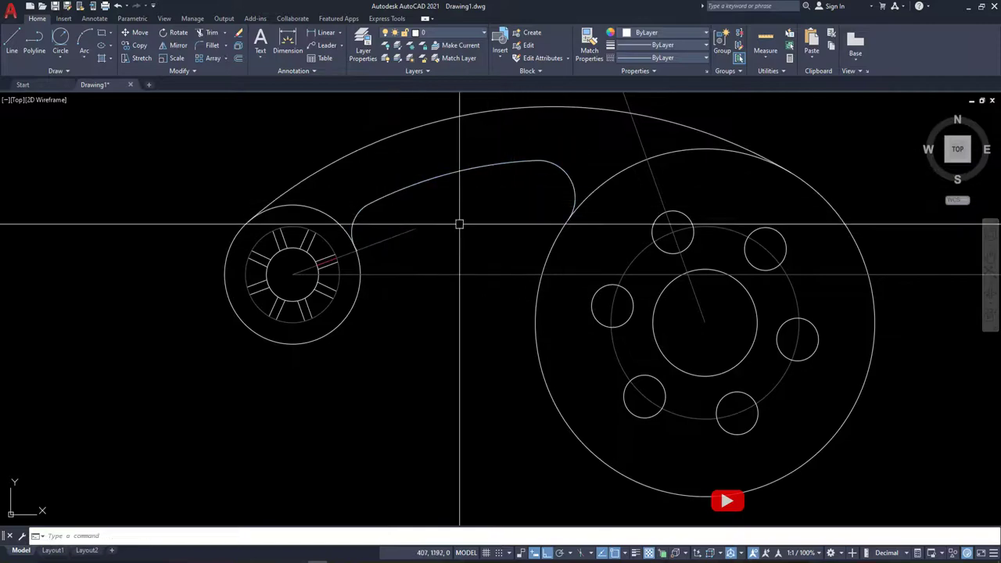
key("alt+Tab")
scroll(418, 268, "up", 5)
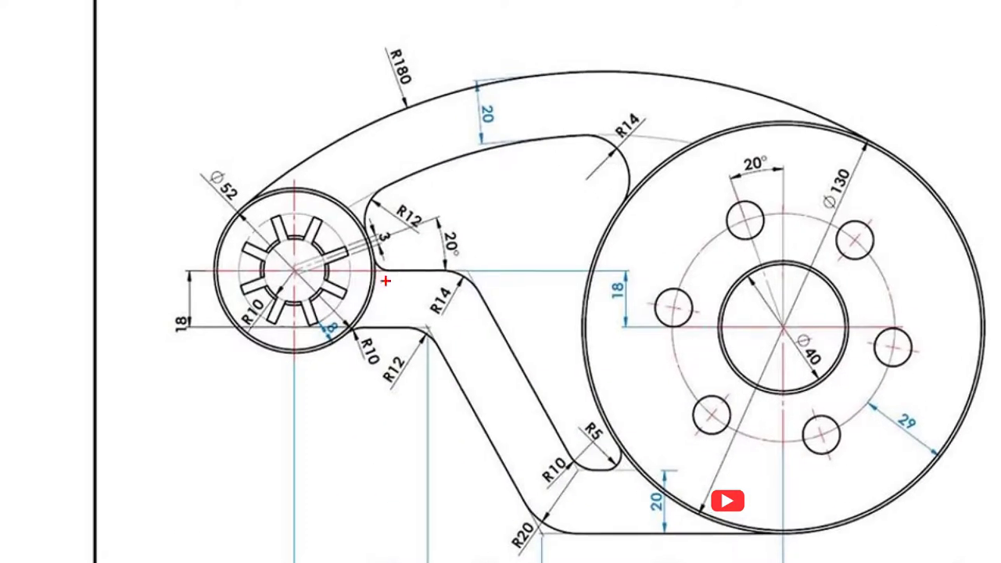
left_click_drag(392, 271, 491, 270)
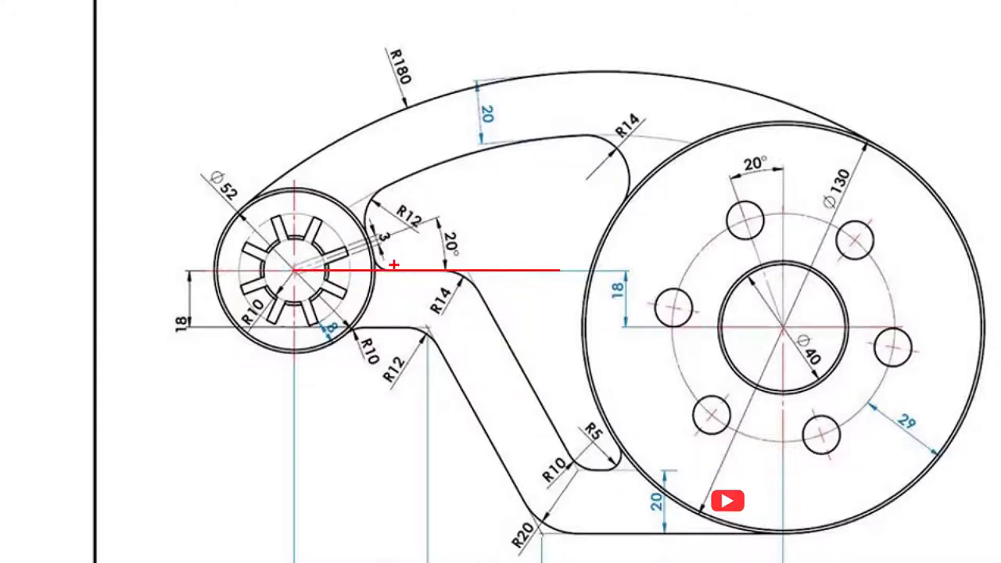
scroll(407, 268, "down", 5)
scroll(406, 269, "up", 5)
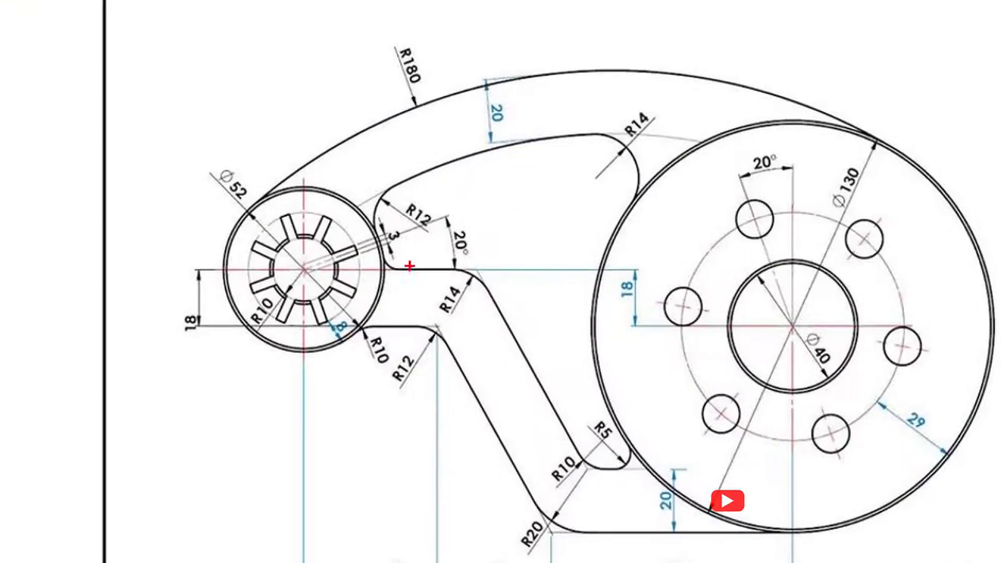
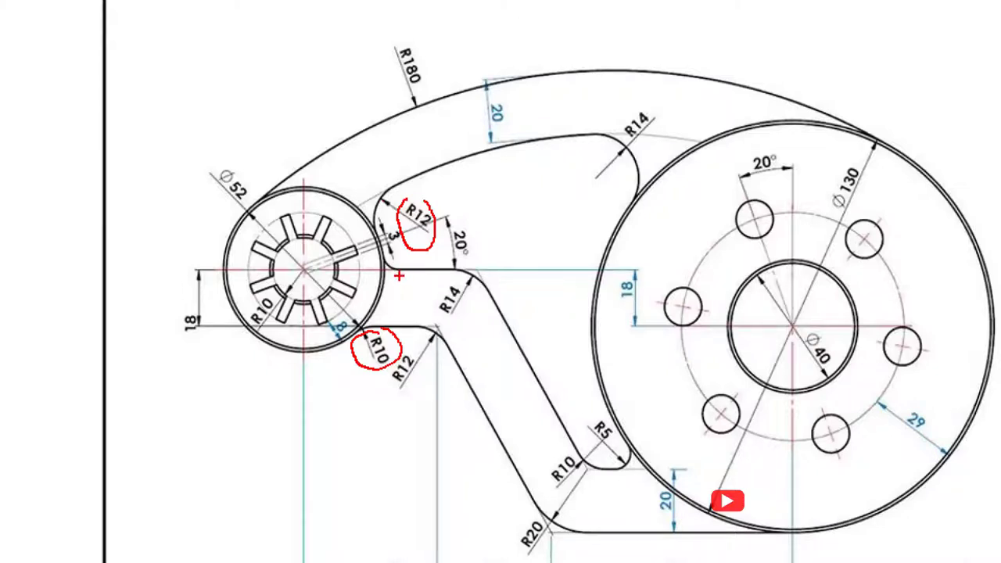
Step: Draw a 155-long horizontal polyline from the hub centre
left_click_drag(397, 274, 383, 325)
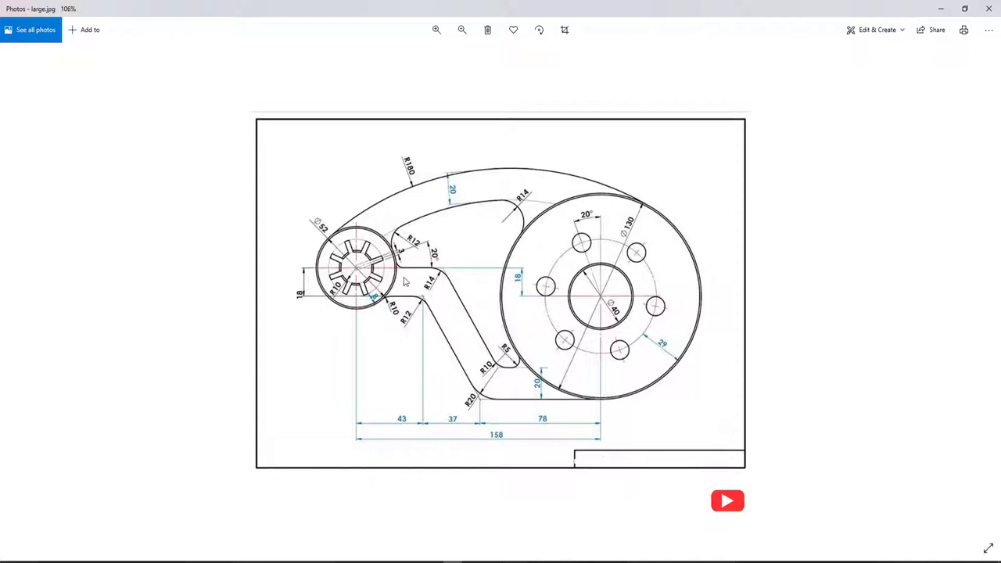
scroll(367, 271, "up", 5)
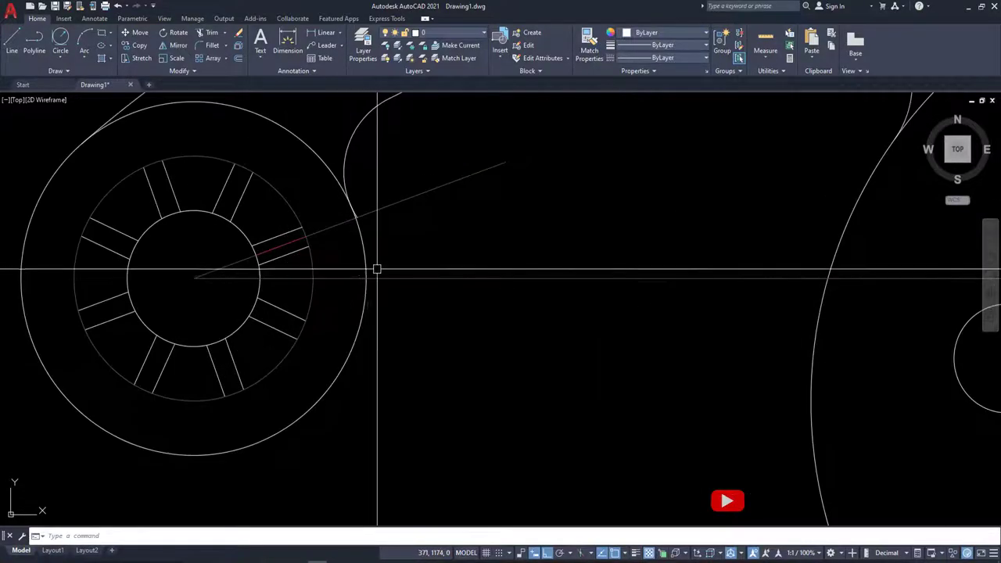
type("pl")
key("Return")
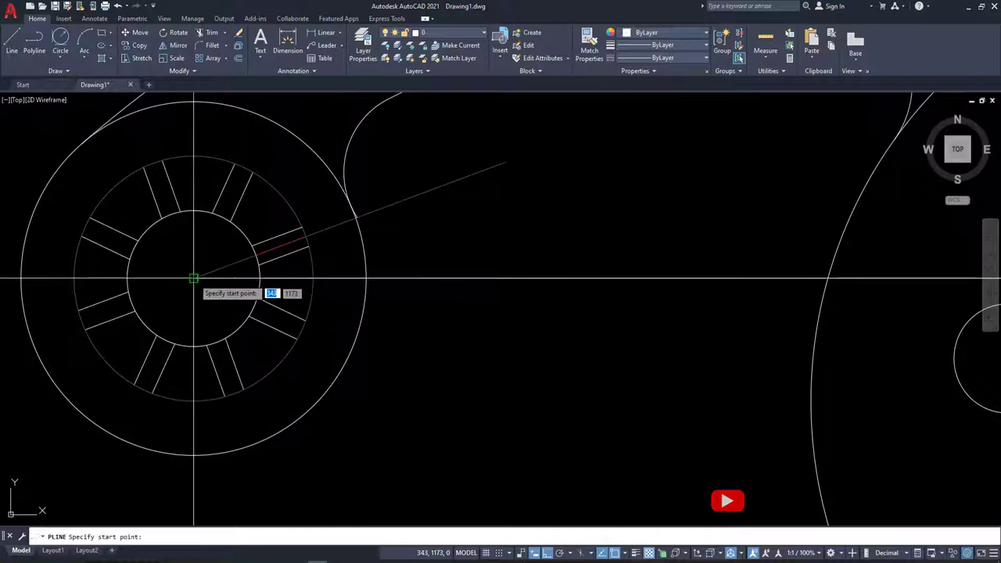
left_click(194, 278)
type("155")
key("Return")
key("Return")
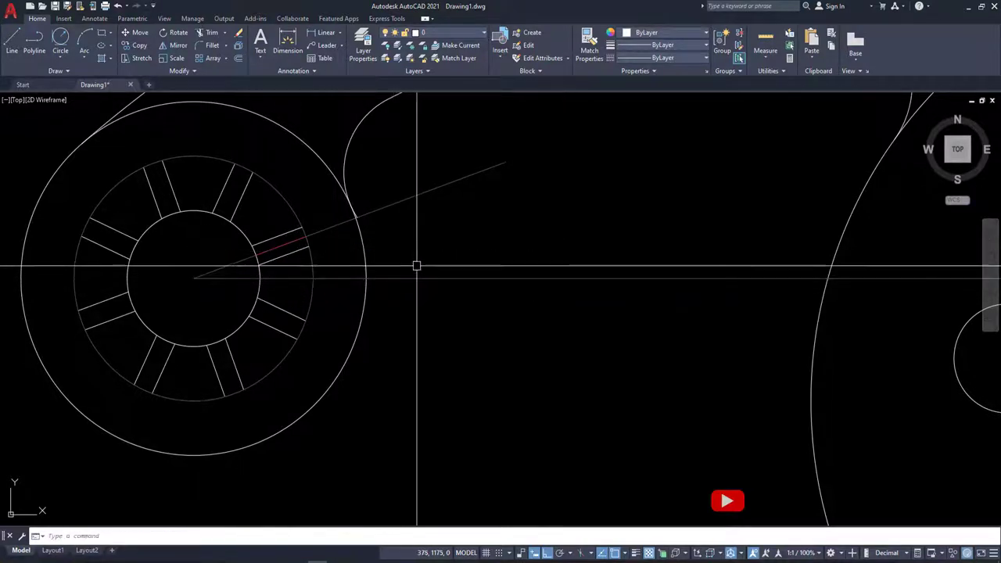
left_click(406, 278)
key("Escape")
Step: Add an R12 circle tangent to the hub circle and the new horizontal line
left_click(61, 57)
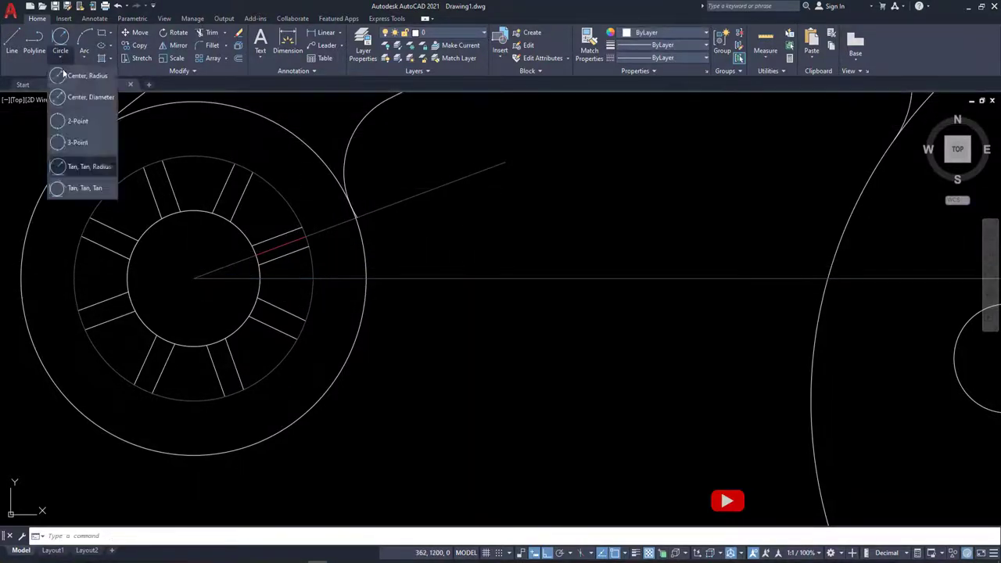
left_click(81, 168)
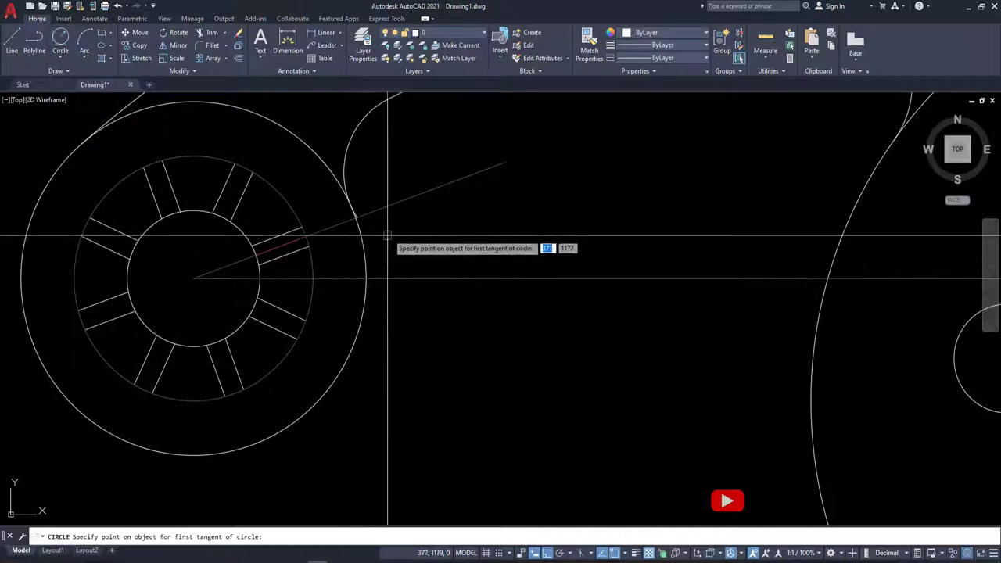
left_click(362, 239)
left_click(399, 274)
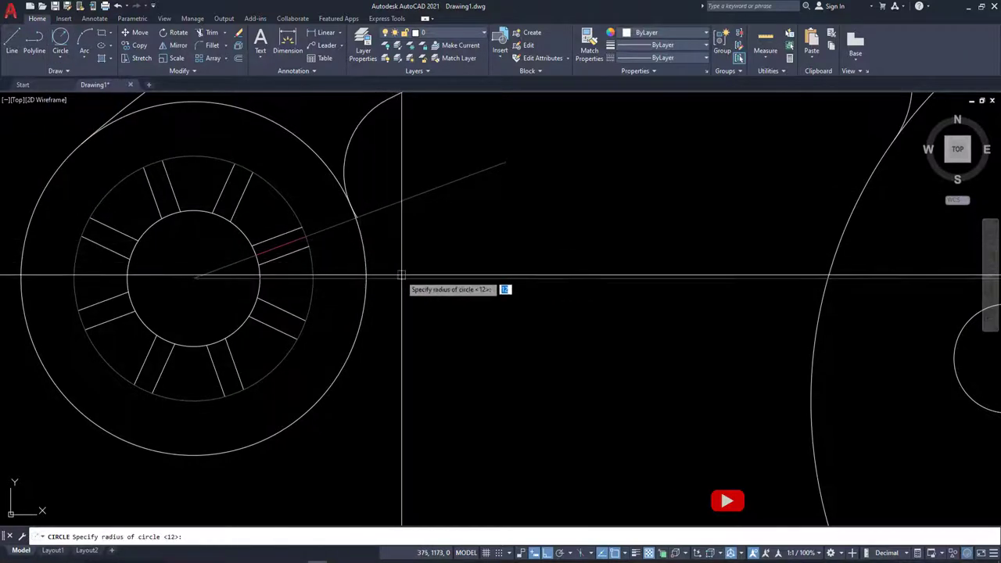
key("Return")
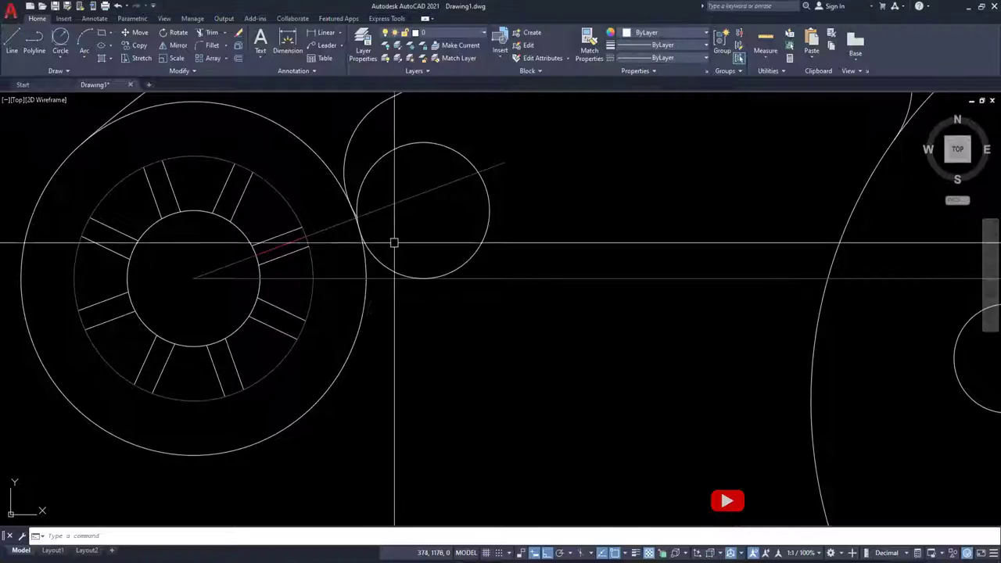
Step: Trim away the excess part of the small R12 circle
scroll(394, 239, "up", 5)
type("tr")
key("Return")
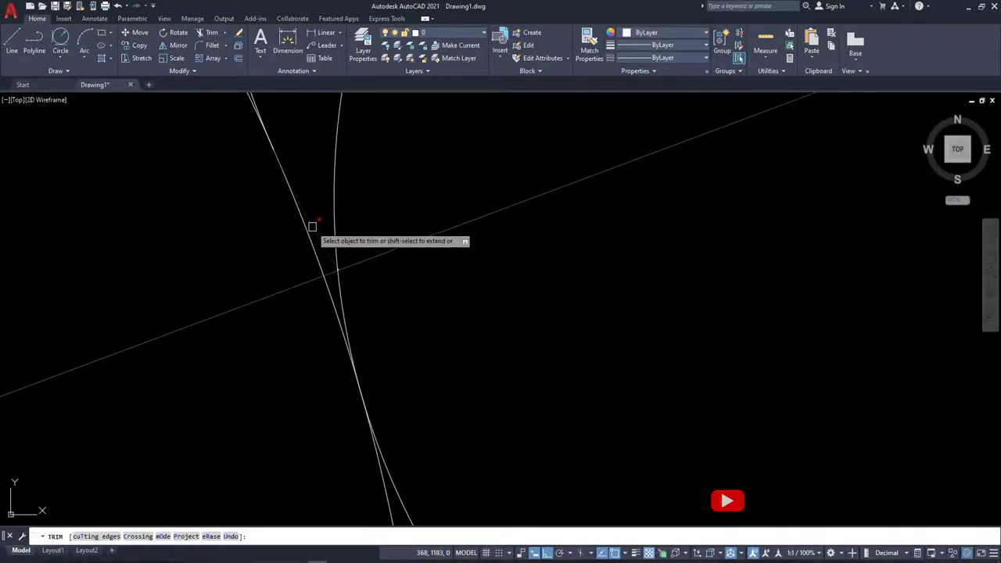
scroll(317, 225, "down", 3)
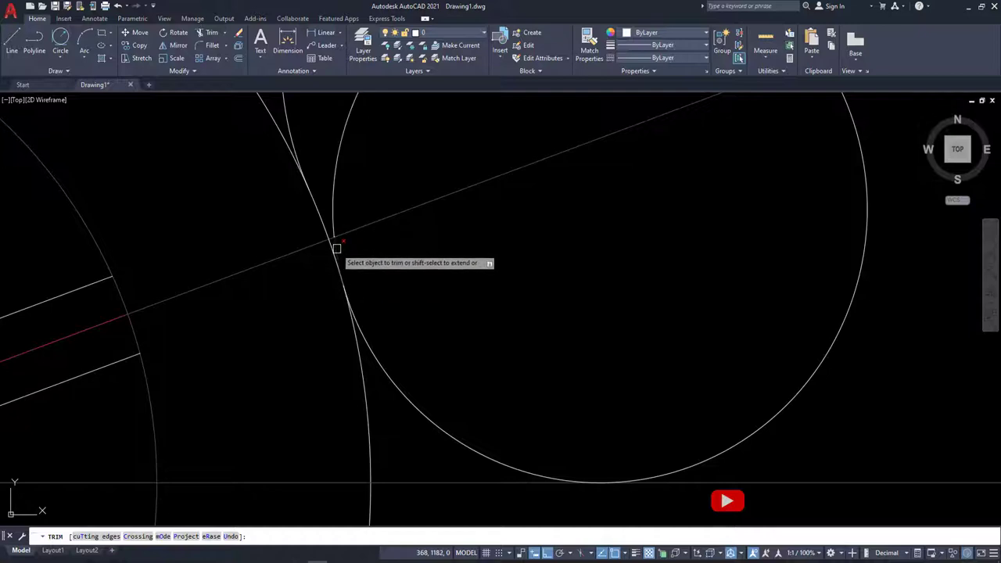
scroll(368, 238, "down", 4)
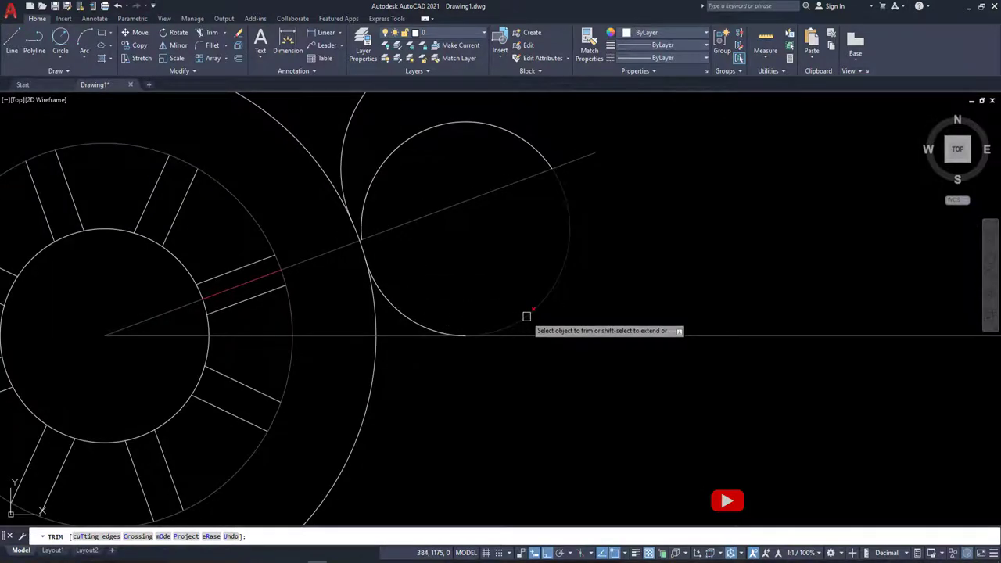
scroll(368, 240, "up", 2)
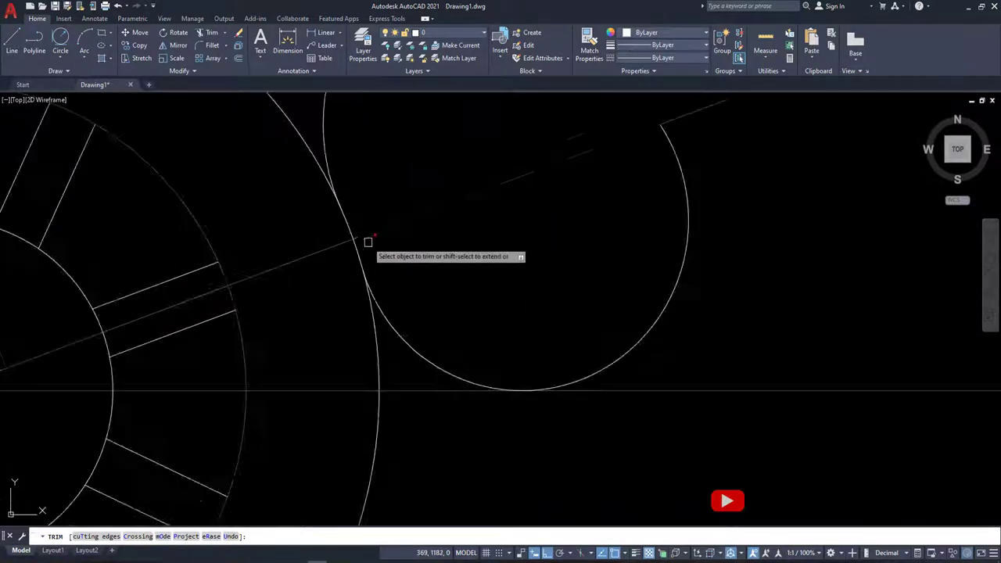
key("Escape")
scroll(372, 250, "up", 4)
scroll(379, 264, "up", 2)
scroll(383, 268, "down", 3)
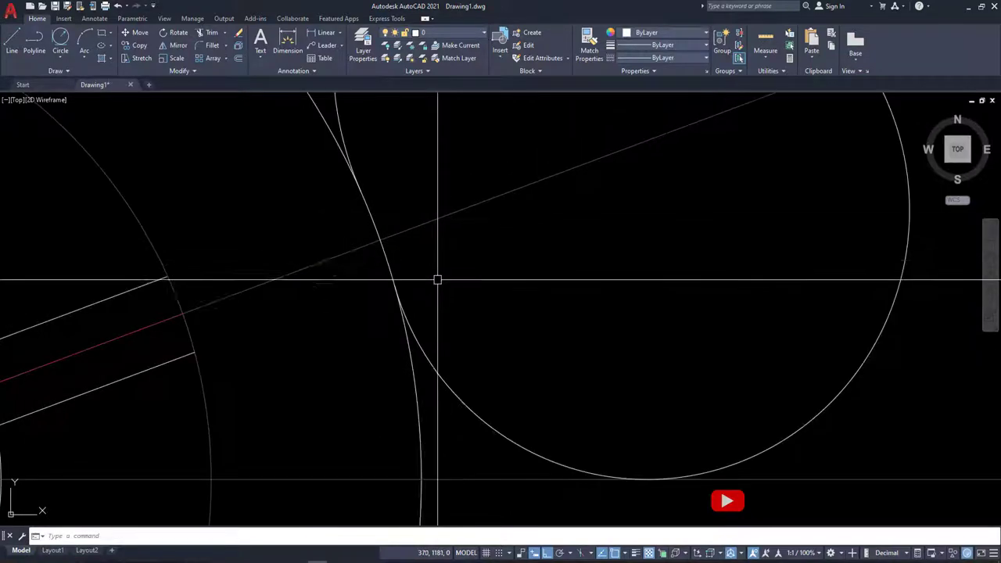
scroll(438, 279, "down", 3)
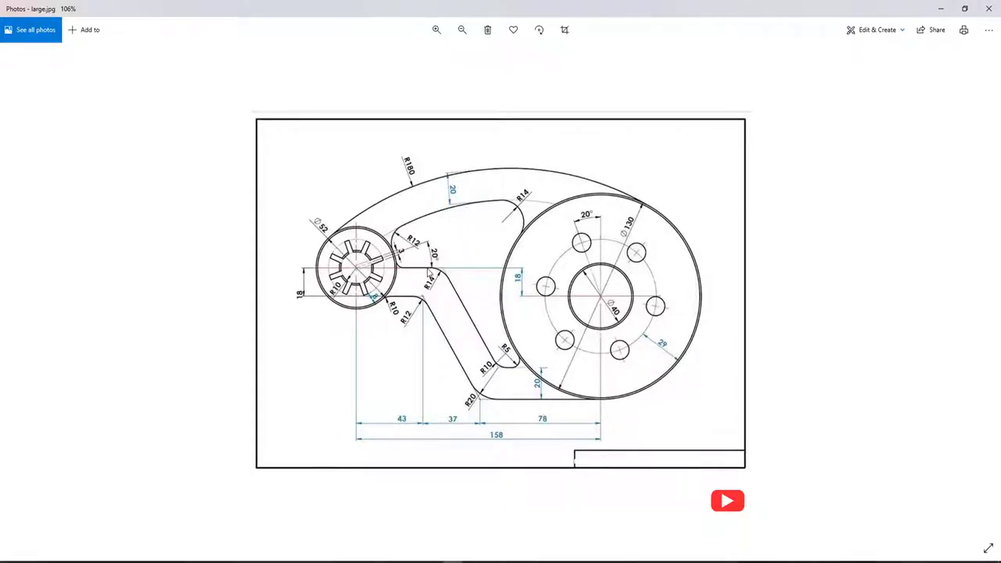
key("alt+Tab")
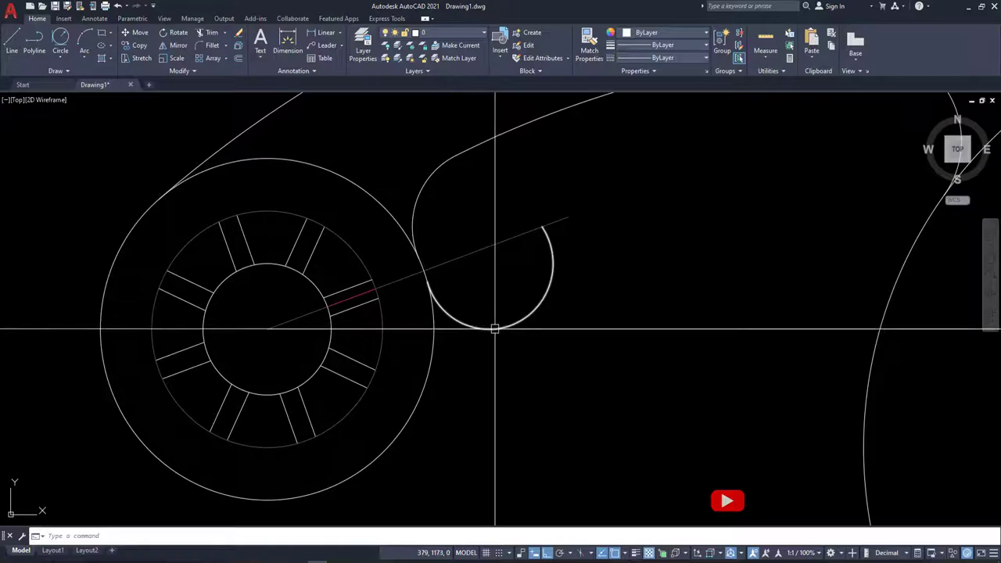
key("alt+Tab")
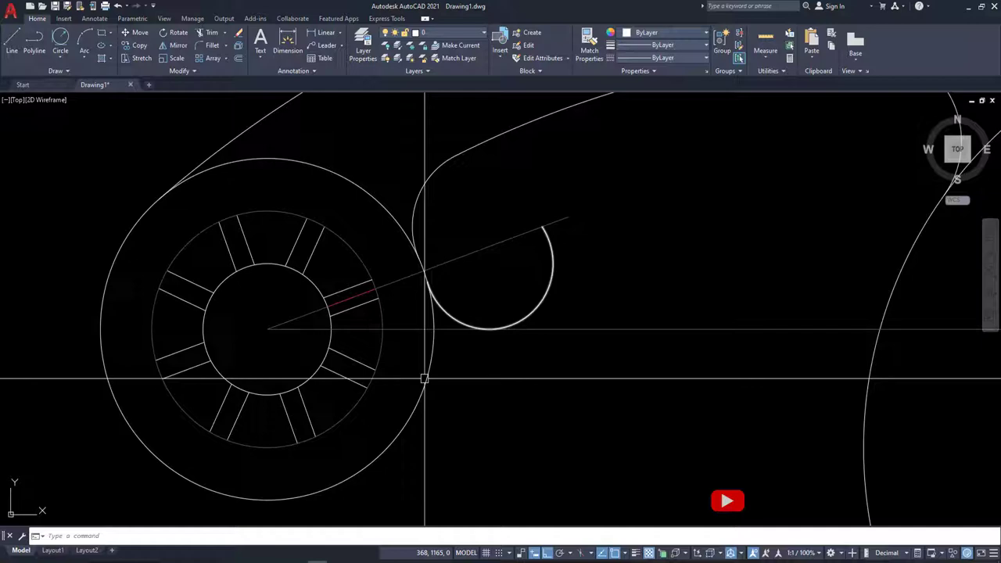
Step: Draw a vertical polyline dropping down from the hub centre
scroll(348, 273, "down", 5)
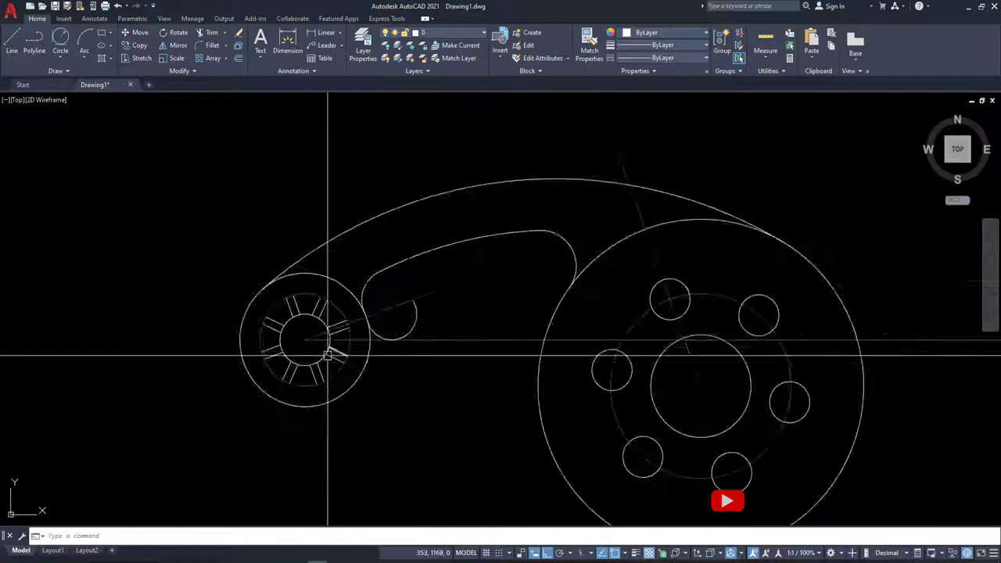
type("pl")
key("Return")
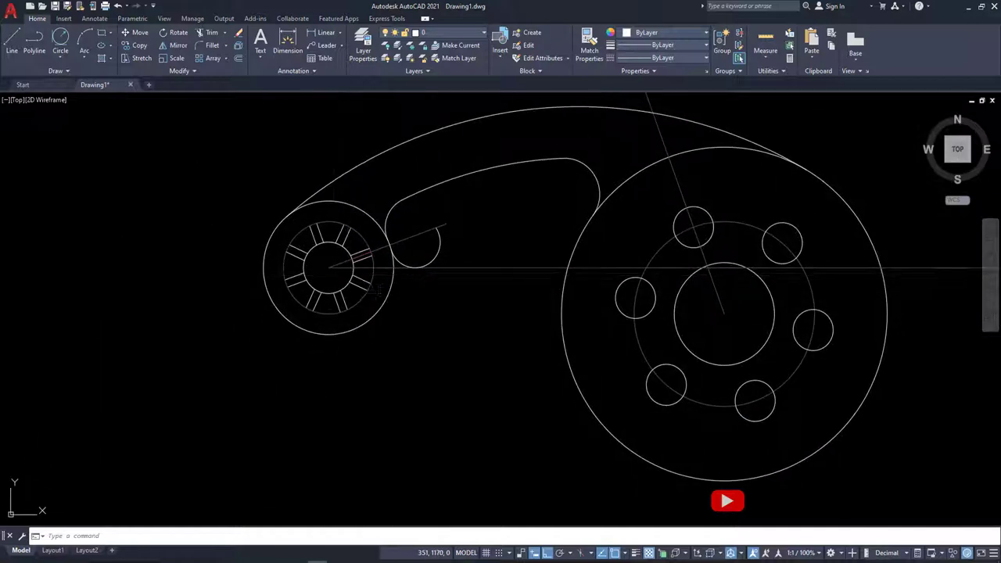
left_click(329, 267)
middle_click_drag(324, 475, 324, 297)
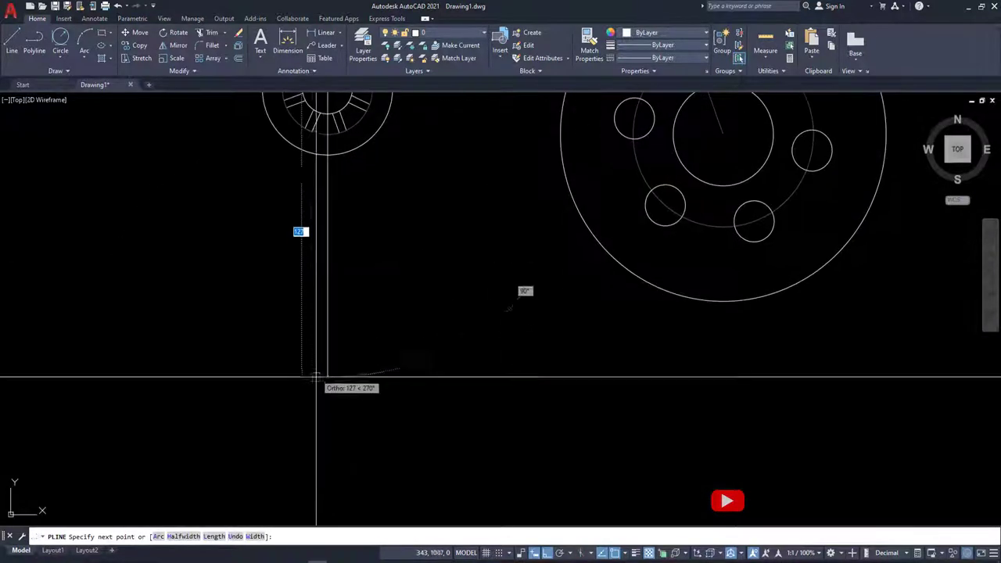
scroll(355, 381, "down", 4)
key("Escape")
Step: Offset the vertical line twice to the right, by 43 and then 37
type("o")
key("Return")
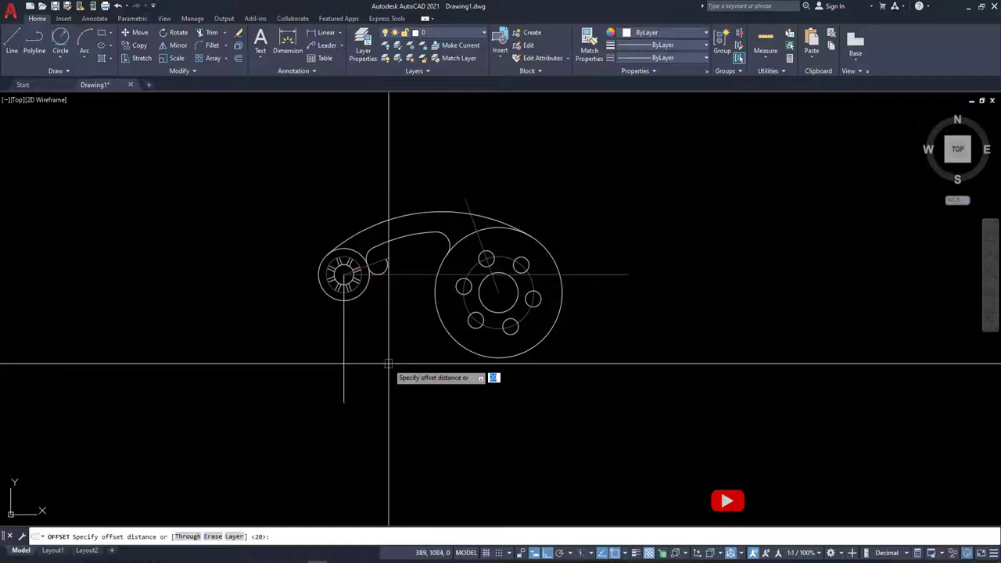
key("Return")
left_click(344, 374)
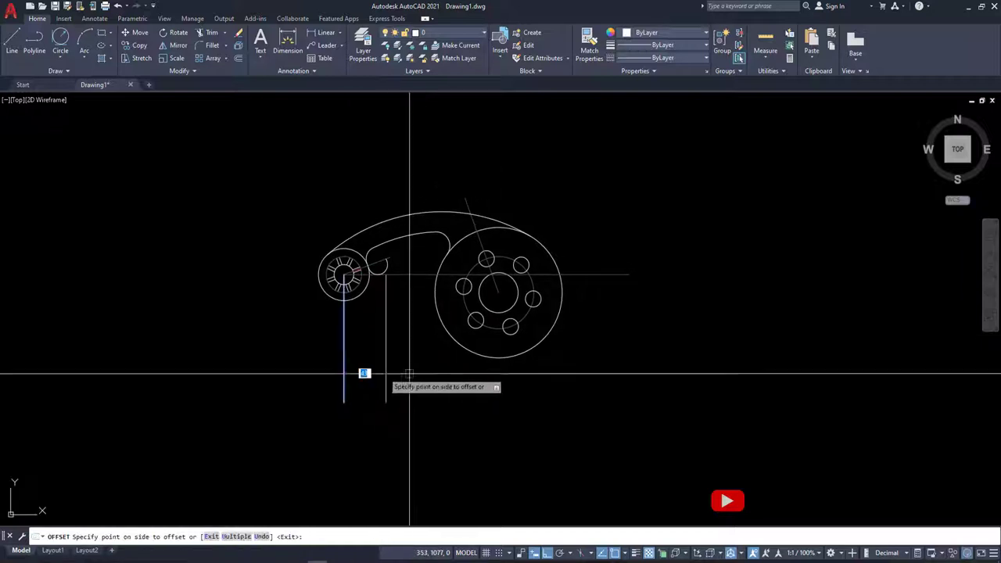
left_click(380, 386)
key("Return")
key("Return")
type("37")
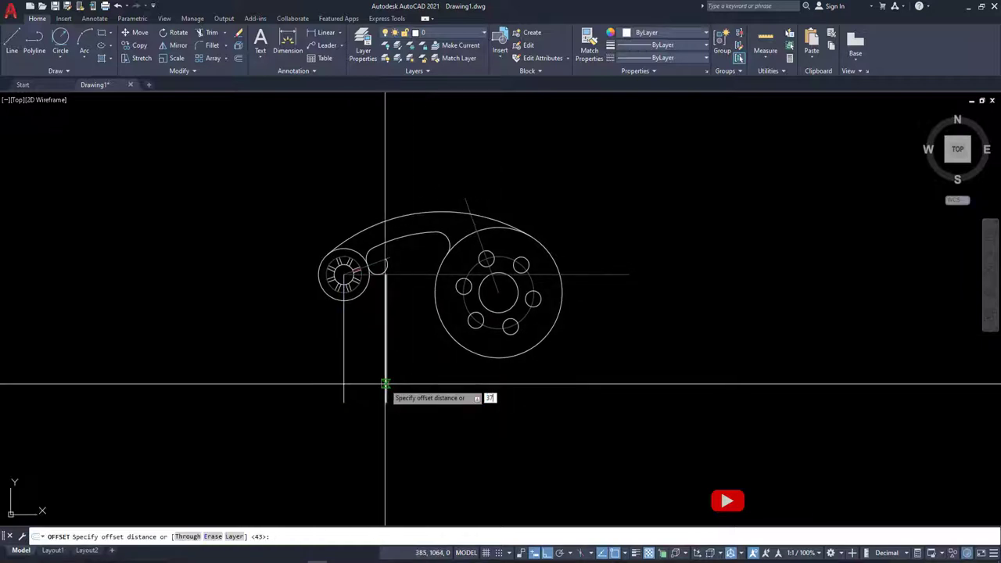
Step: Apply the horizontal line's properties to other lines with Match Properties (MA)
key("Return")
left_click(385, 384)
left_click(446, 384)
key("Escape")
type("ma")
key("Return")
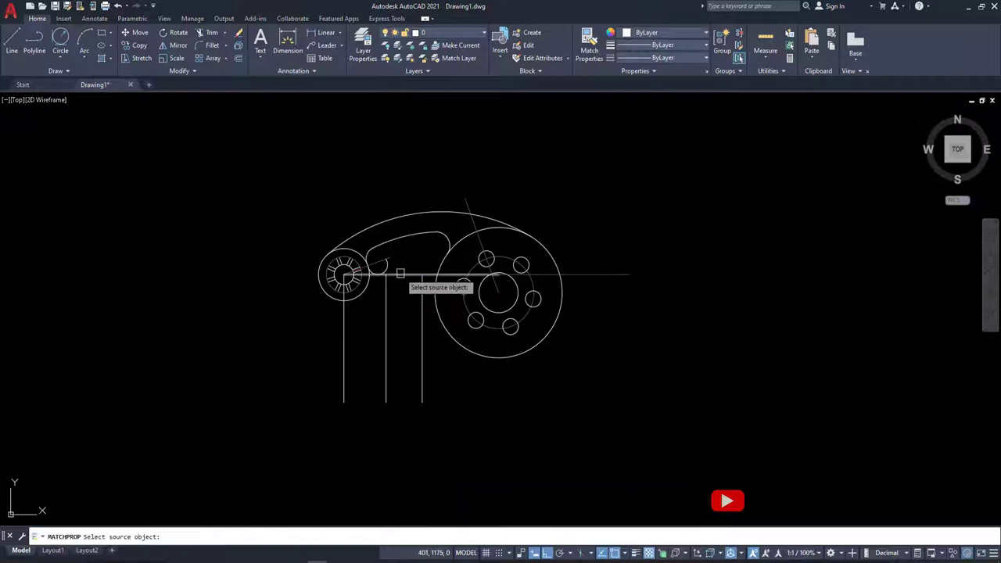
left_click(409, 274)
key("Return")
scroll(414, 375, "up", 4)
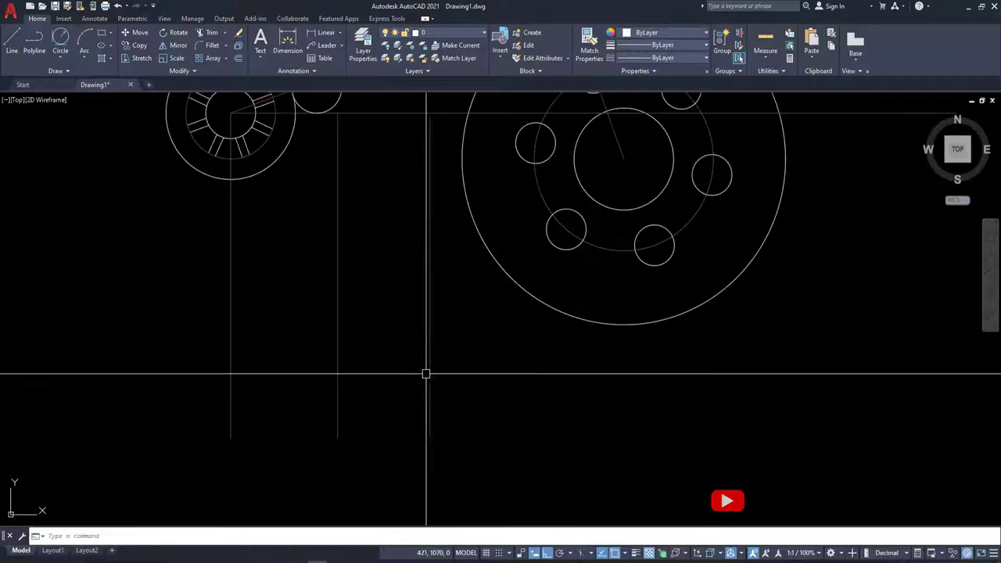
type("MA")
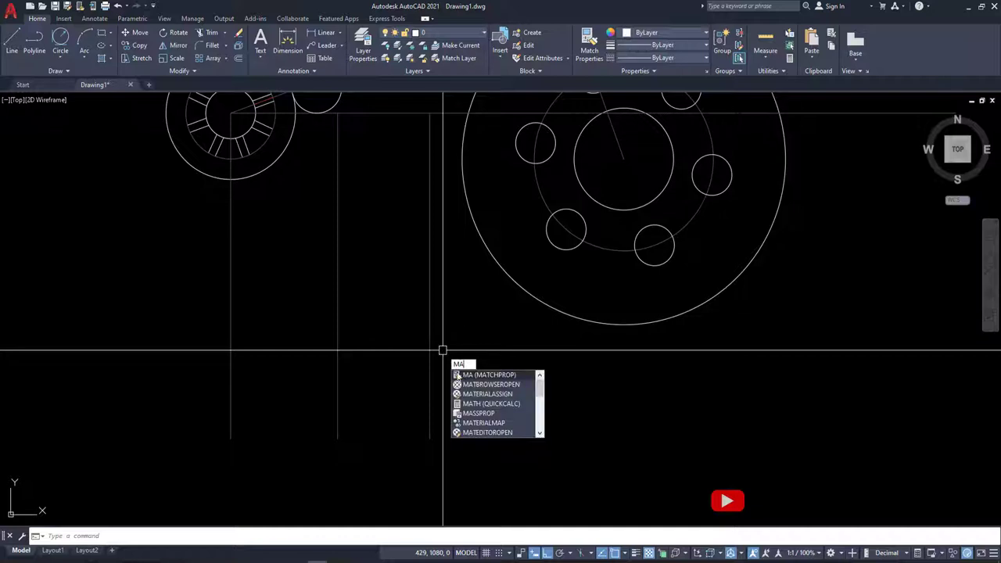
key("Escape")
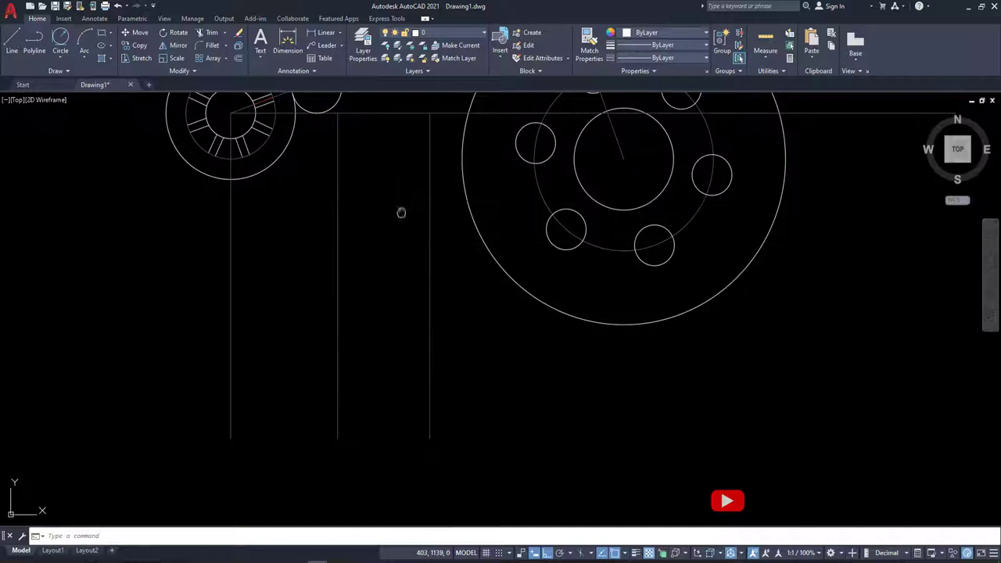
Step: Reframe the part, window-select the three vertical lines, and compare with the reference
middle_click_drag(365, 114, 432, 159)
scroll(437, 258, "down", 2)
left_click(485, 344)
left_click(336, 344)
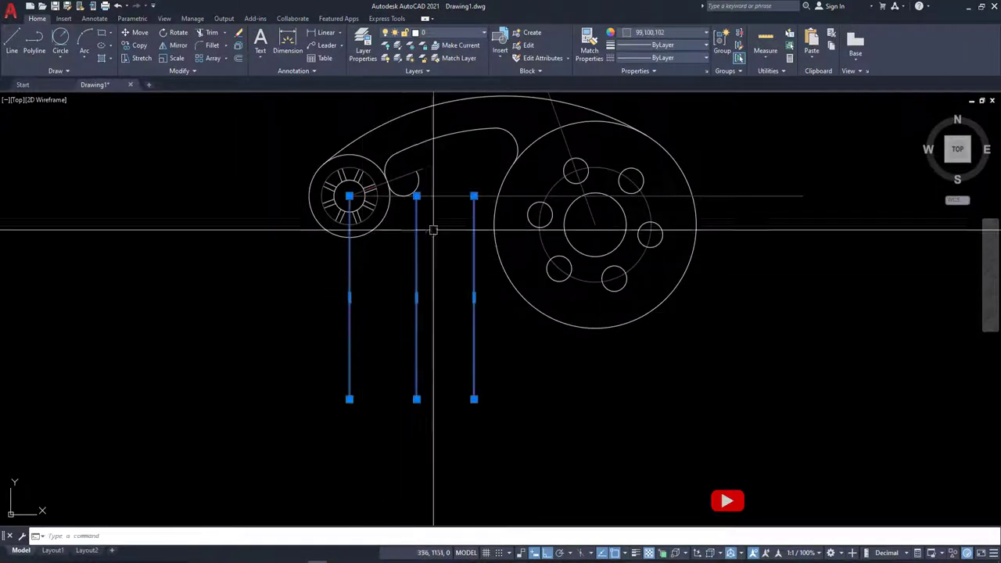
key("Escape")
scroll(453, 180, "up", 2)
middle_click_drag(457, 331, 487, 271)
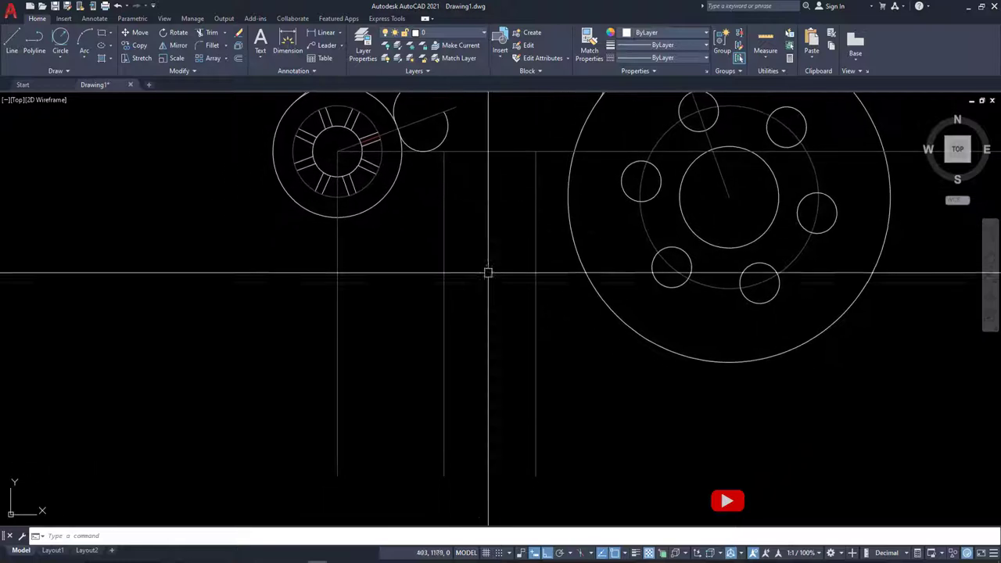
key("alt+Tab")
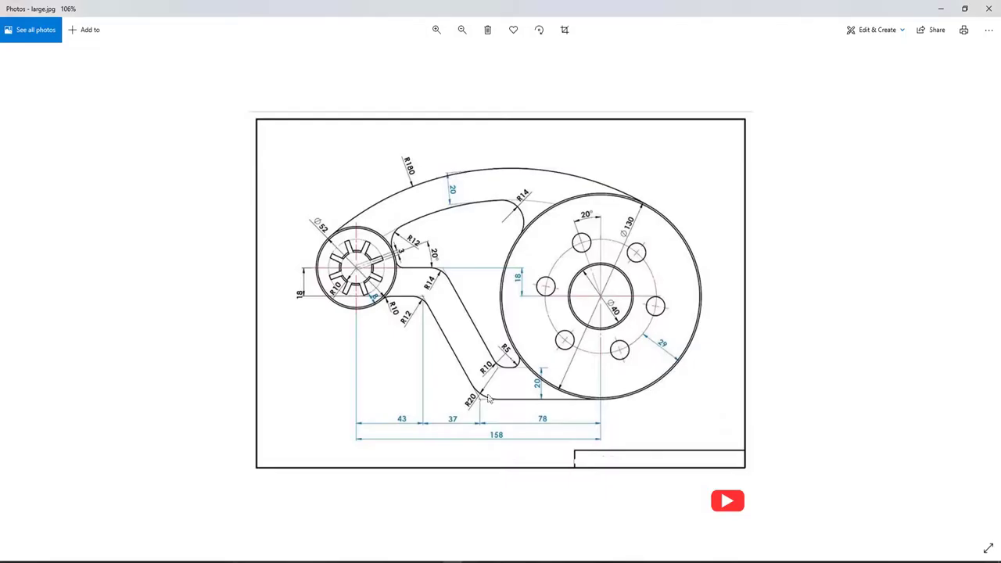
key("alt+Tab")
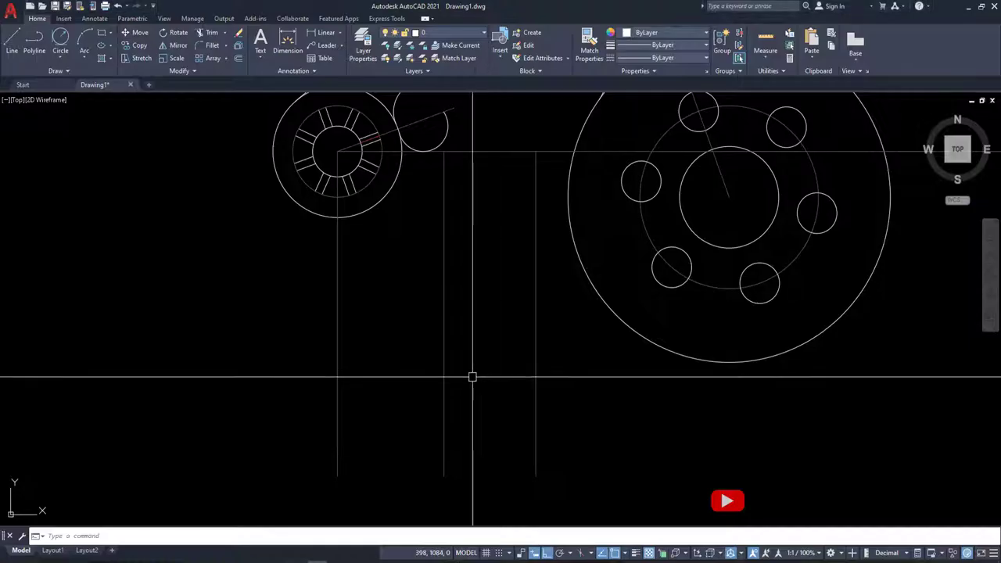
Step: Offset a vertical line to make a guide through the large disc's centre
type("o")
key("Return")
key("Return")
scroll(472, 377, "down", 4)
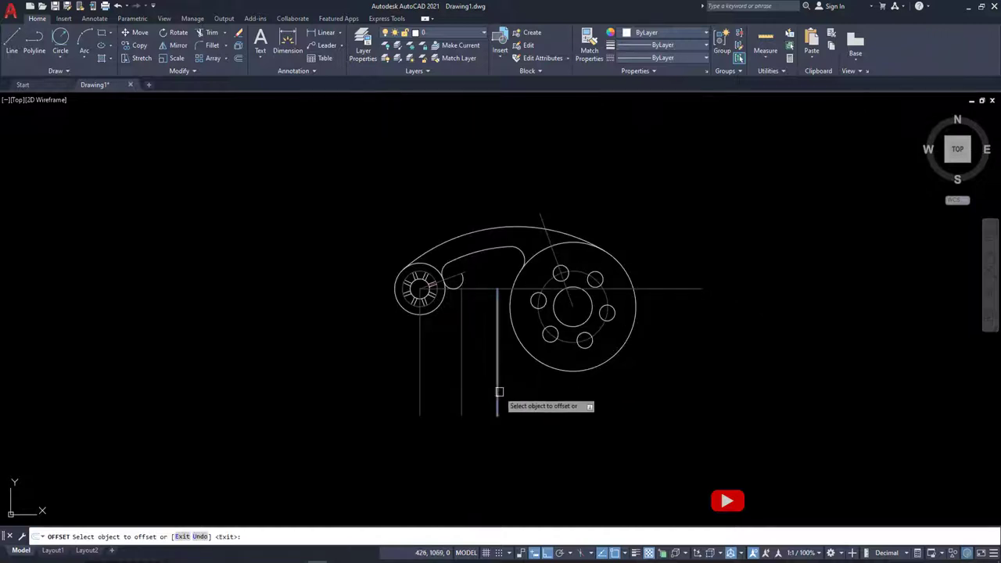
left_click(499, 390)
scroll(573, 305, "up", 5)
left_click(577, 301)
key("Escape")
scroll(574, 303, "down", 5)
middle_click_drag(559, 360, 548, 328)
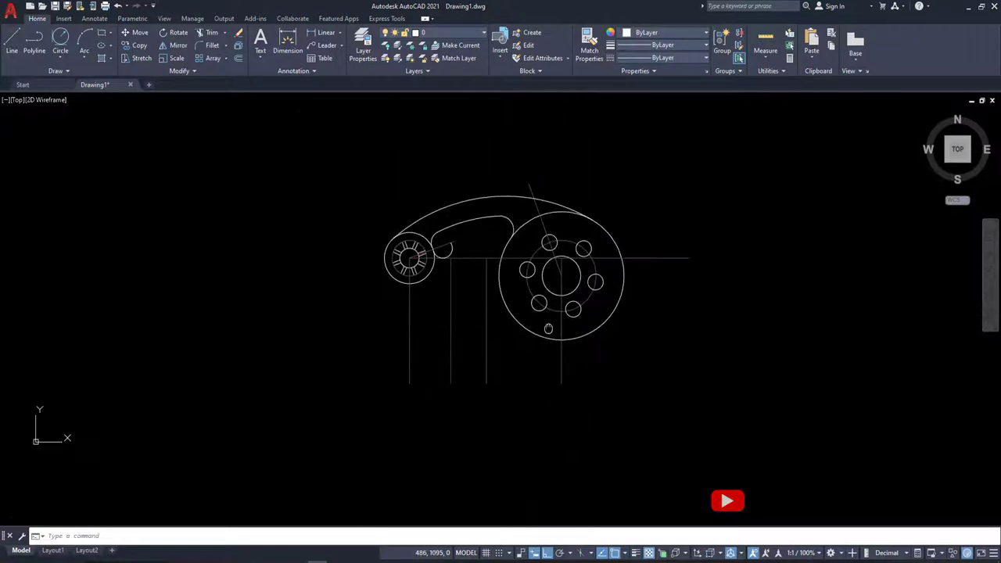
key("alt+Tab")
scroll(536, 379, "up", 3)
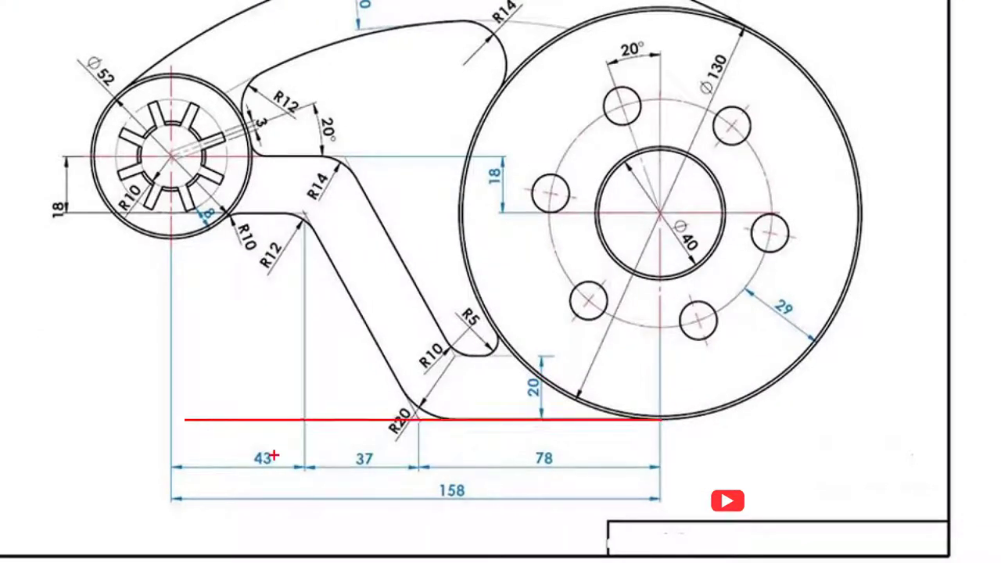
Step: Draw a horizontal edge from the large disc's bottom quadrant left to the vertical guide
scroll(428, 482, "down", 3)
key("alt+Tab")
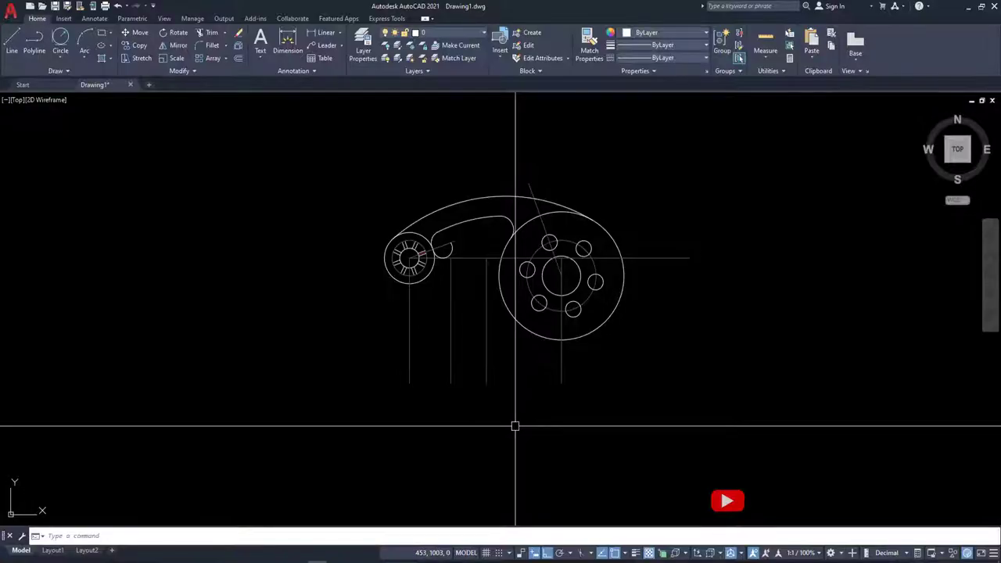
type("pl")
key("Return")
scroll(565, 341, "up", 3)
left_click(573, 328)
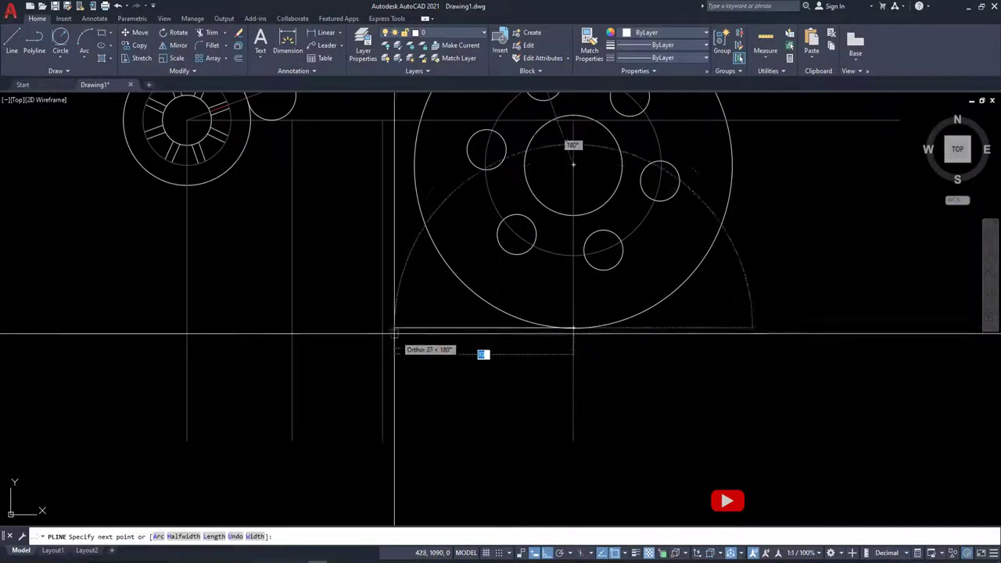
left_click(382, 329)
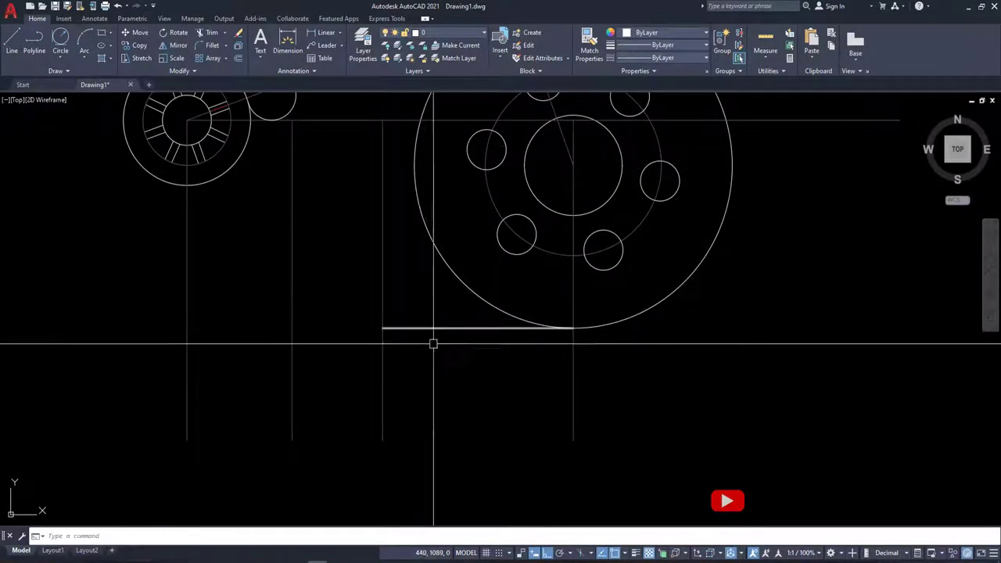
key("alt+Tab")
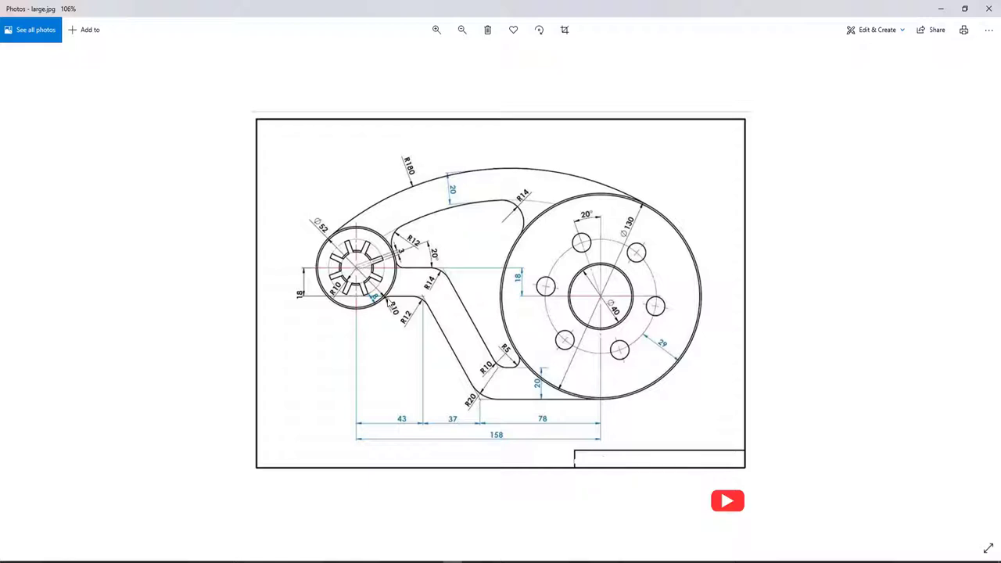
scroll(383, 303, "up", 3)
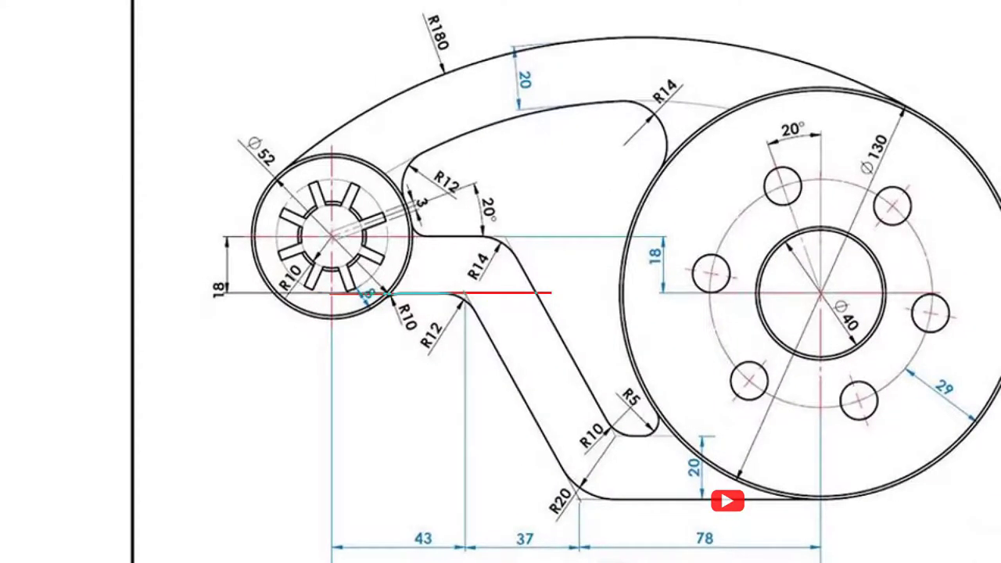
scroll(500, 282, "down", 3)
key("alt+Tab")
Step: Draw the horizontal edge beneath the hub to the guide line, then adjust its right-end grip
scroll(332, 251, "down", 2)
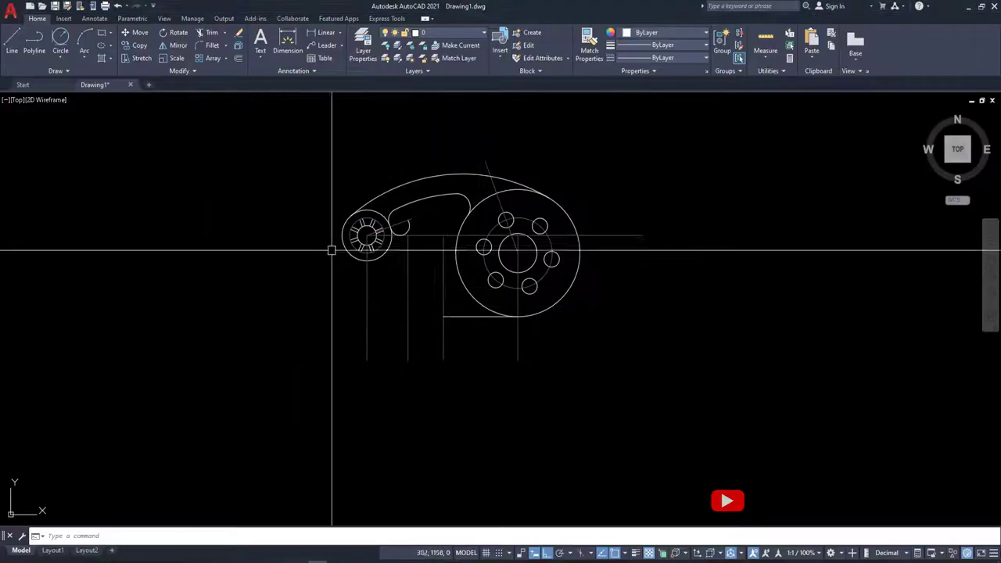
scroll(371, 254, "up", 5)
type("pl")
key("Return")
left_click(353, 247)
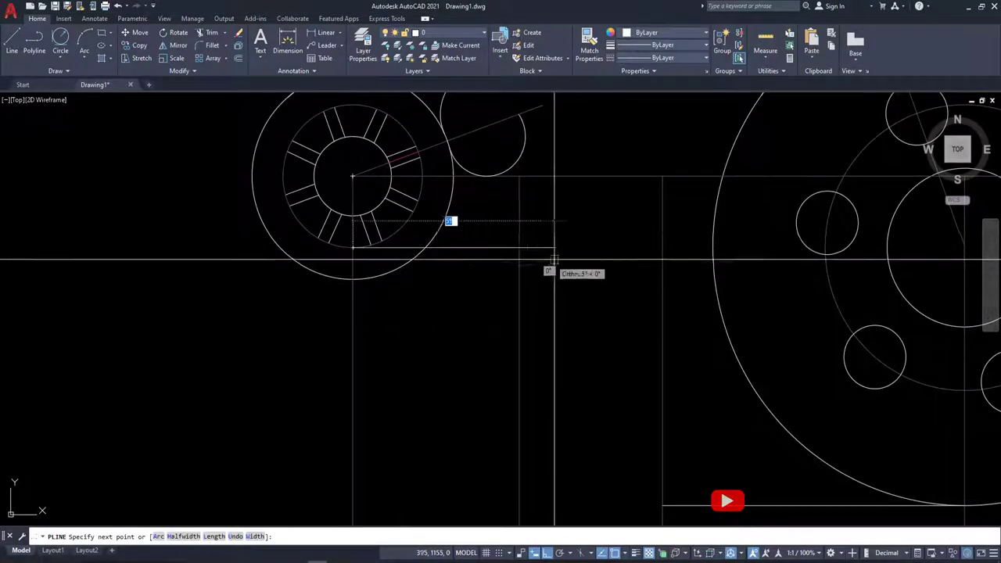
left_click(579, 247)
key("Return")
left_click(469, 247)
left_click(579, 247)
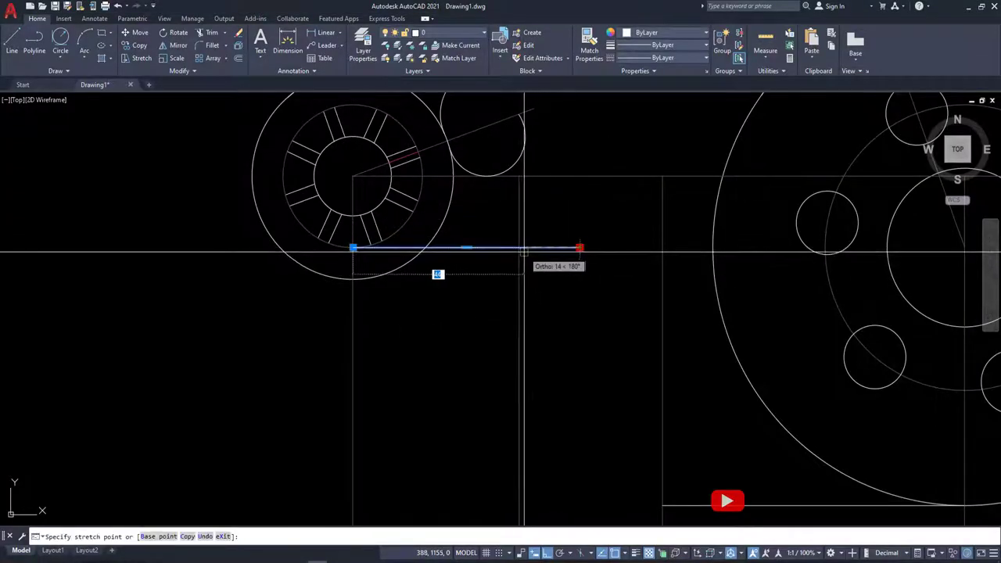
scroll(524, 251, "down", 1)
scroll(529, 268, "down", 2)
key("alt+Tab")
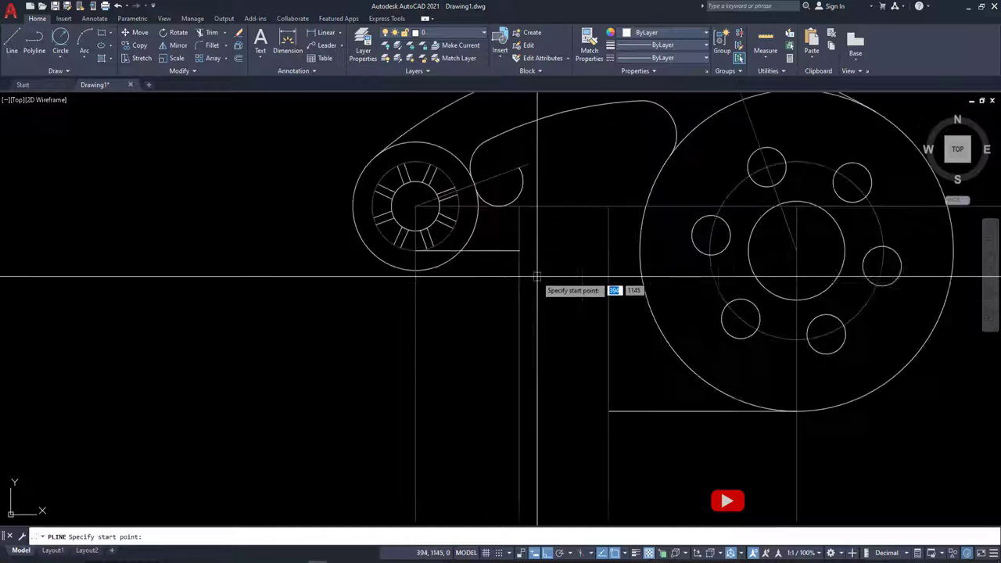
Step: Draw the slanted edge from the upper edge's end down to the bottom edge
left_click(519, 251)
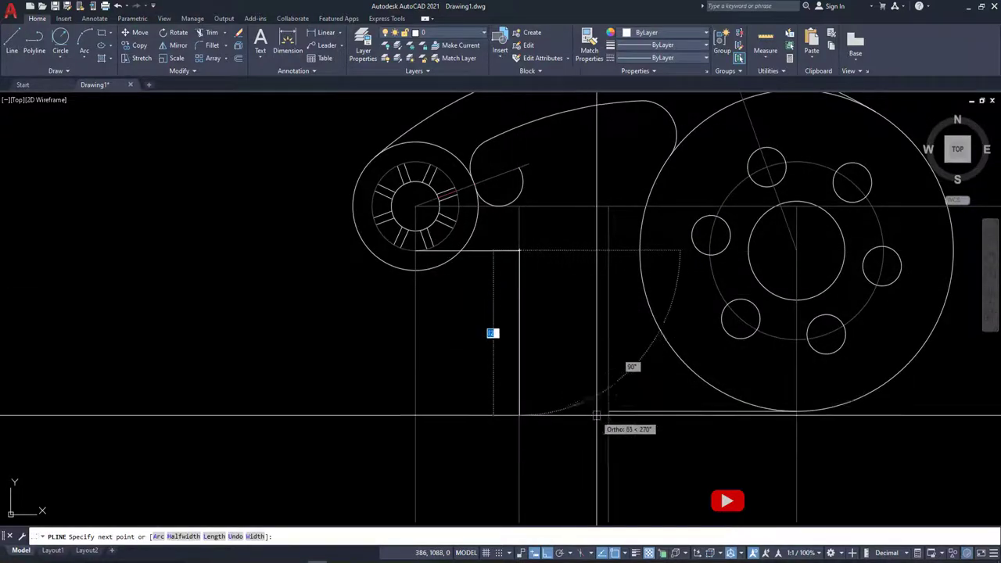
left_click(607, 412)
key("Return")
scroll(529, 353, "down", 4)
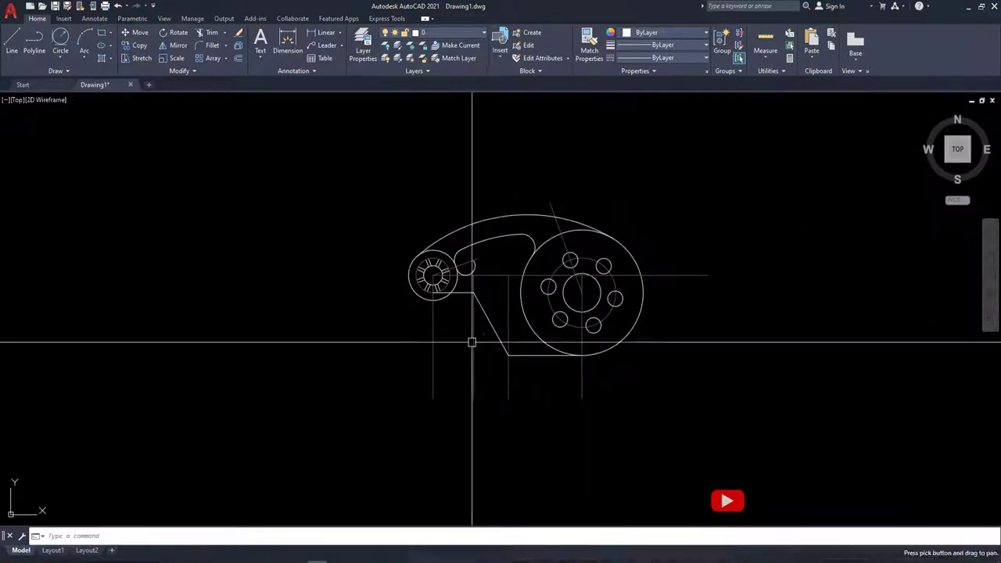
scroll(472, 341, "up", 3)
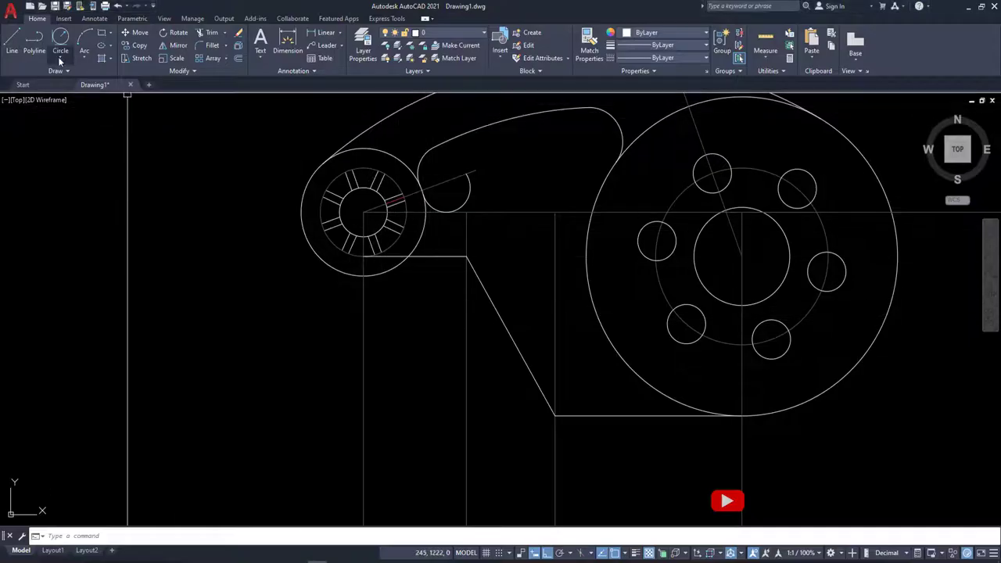
Step: Add an R12 circle tangent to the upper horizontal edge and the slanted edge
left_click(60, 56)
left_click(86, 165)
scroll(433, 280, "up", 4)
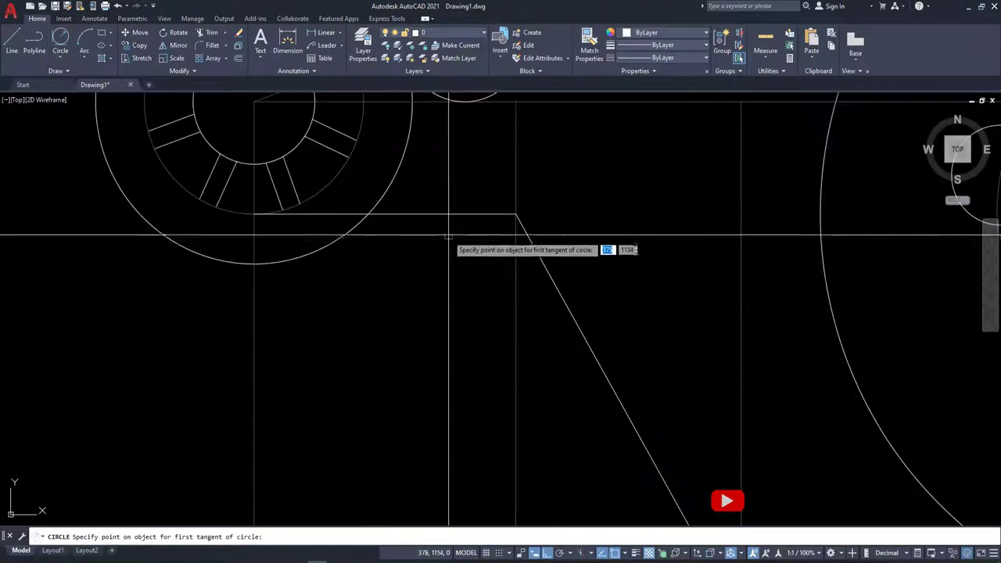
left_click(453, 215)
left_click(541, 264)
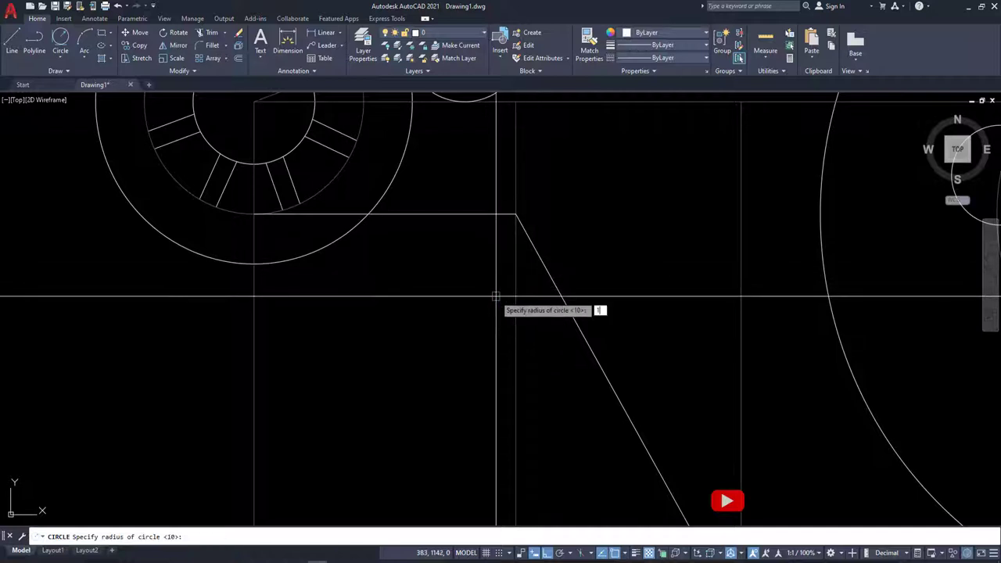
key("Return")
scroll(494, 292, "down", 3)
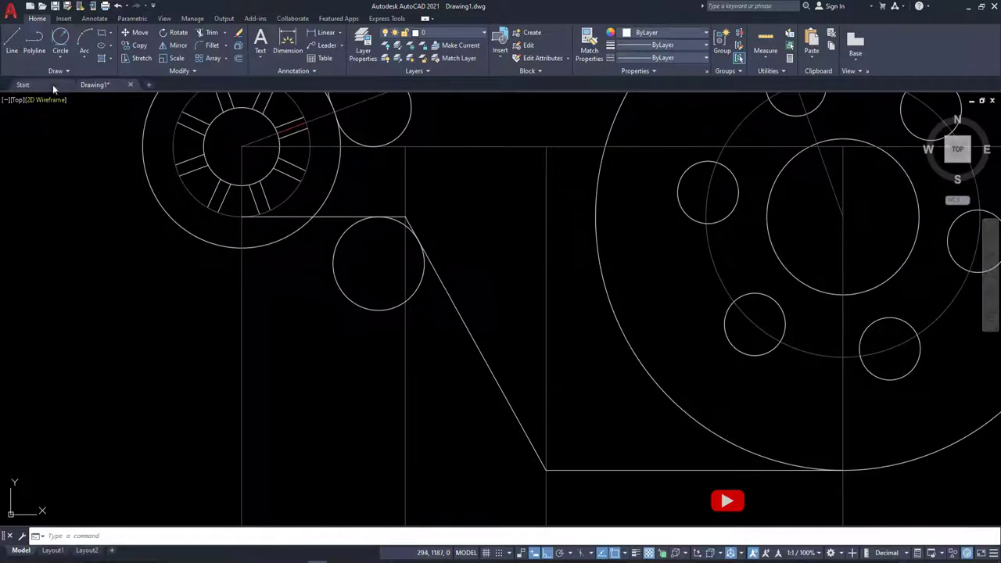
Step: Add an R20 circle tangent to the slanted edge and the bottom edge
left_click(61, 62)
left_click(90, 166)
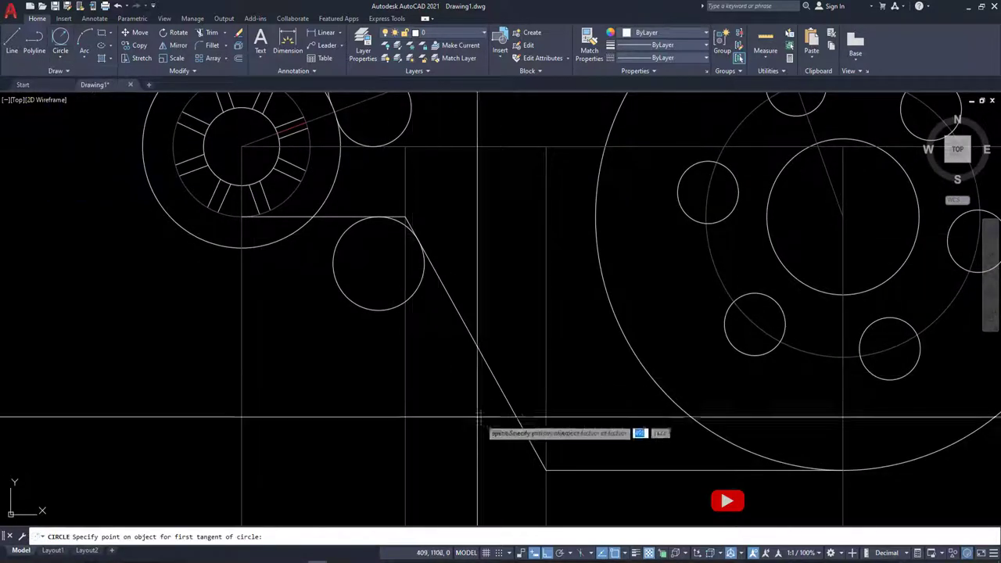
left_click(518, 417)
left_click(593, 469)
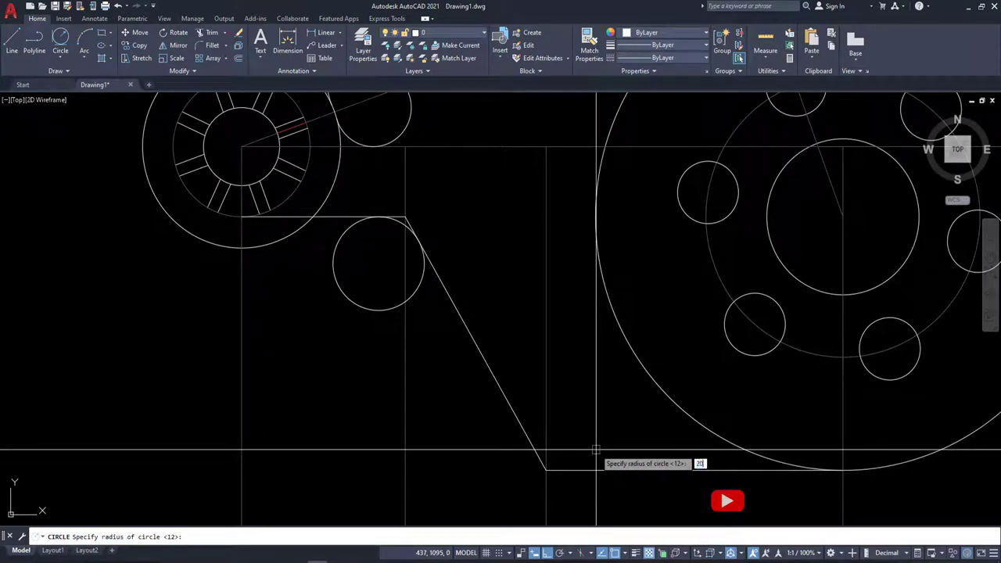
key("alt+Tab")
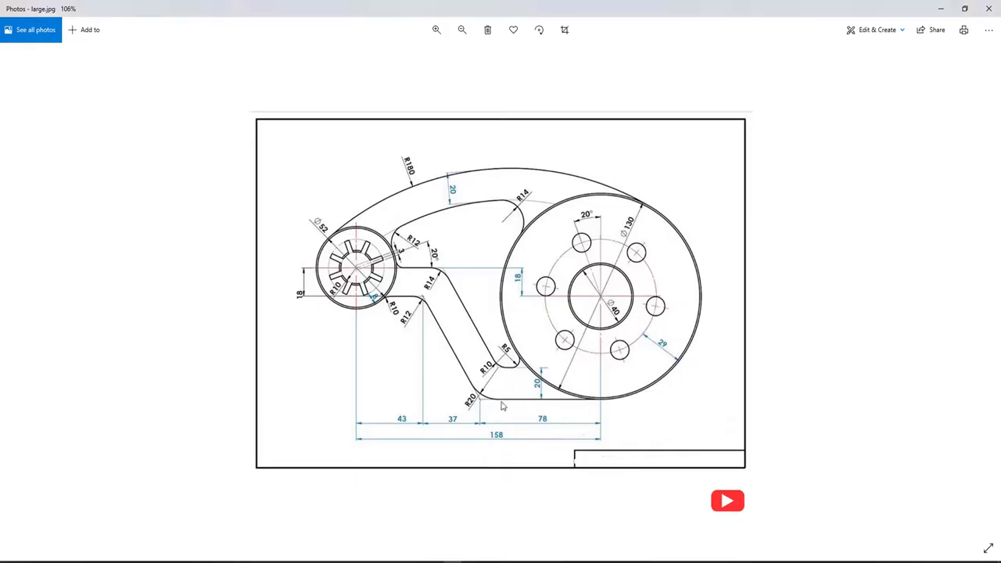
key("alt+Tab")
type("20")
key("Return")
type("tr")
key("Return")
scroll(547, 465, "up", 2)
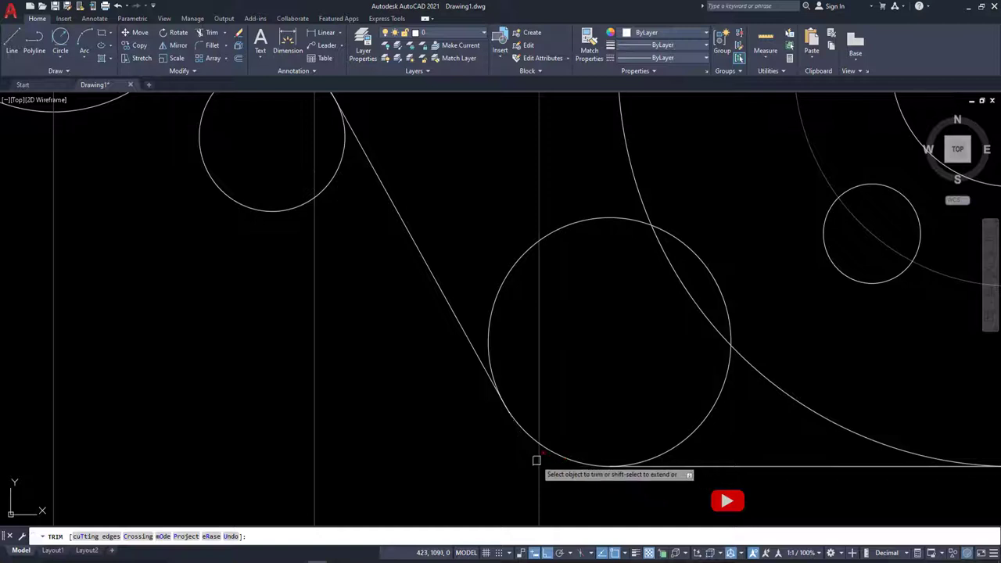
Step: Trim away the small circle's upper arc and another leftover arc piece
left_click(554, 233)
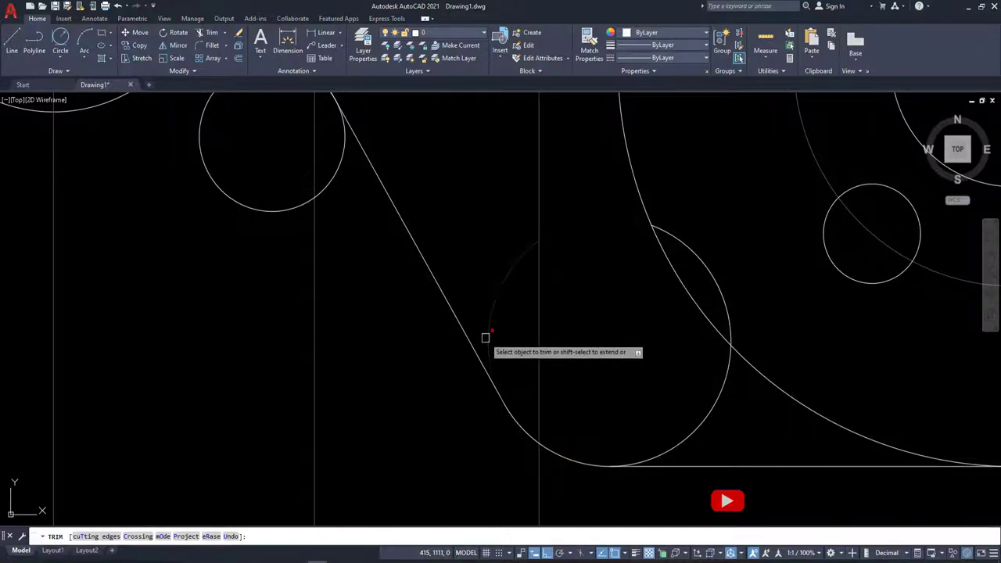
left_click(484, 337)
key("Escape")
scroll(707, 297, "down", 1)
scroll(680, 305, "down", 3)
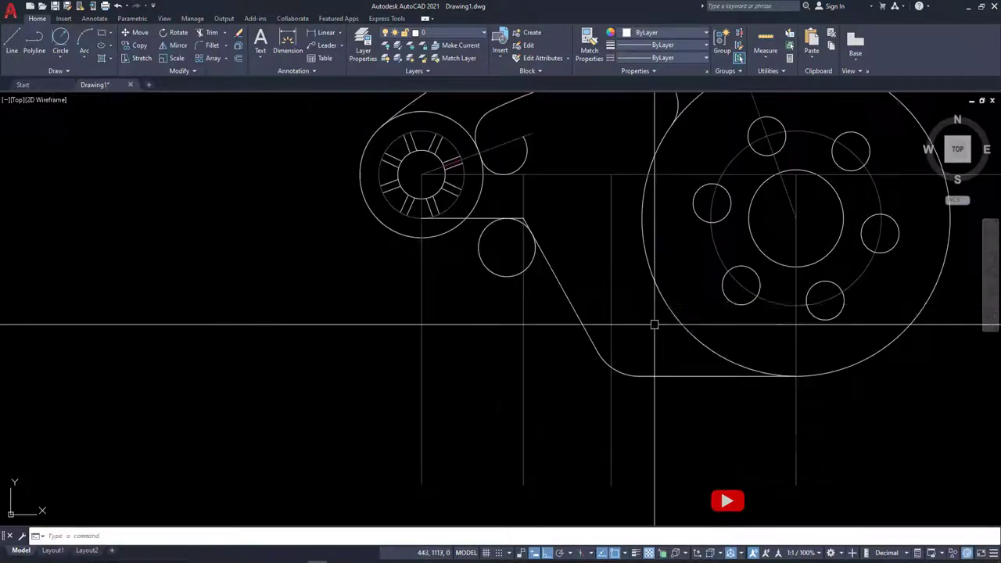
scroll(594, 328, "up", 2)
scroll(704, 438, "up", 2)
scroll(743, 464, "down", 4)
scroll(590, 384, "up", 4)
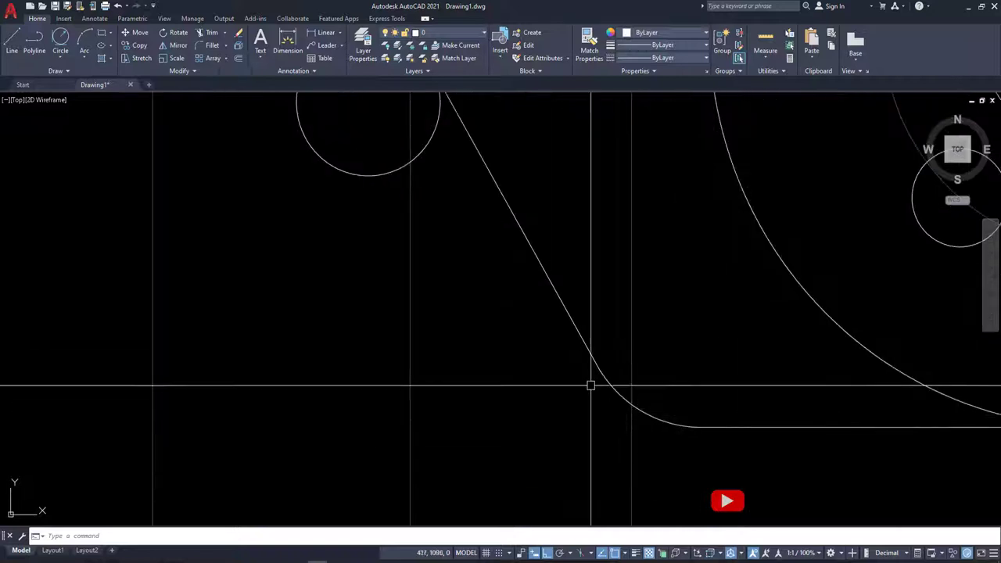
scroll(594, 373, "down", 2)
scroll(563, 422, "up", 1)
Step: With TR, trim the horizontal line's overhang and the circle's lower-right and left arcs
type("tr")
key("Return")
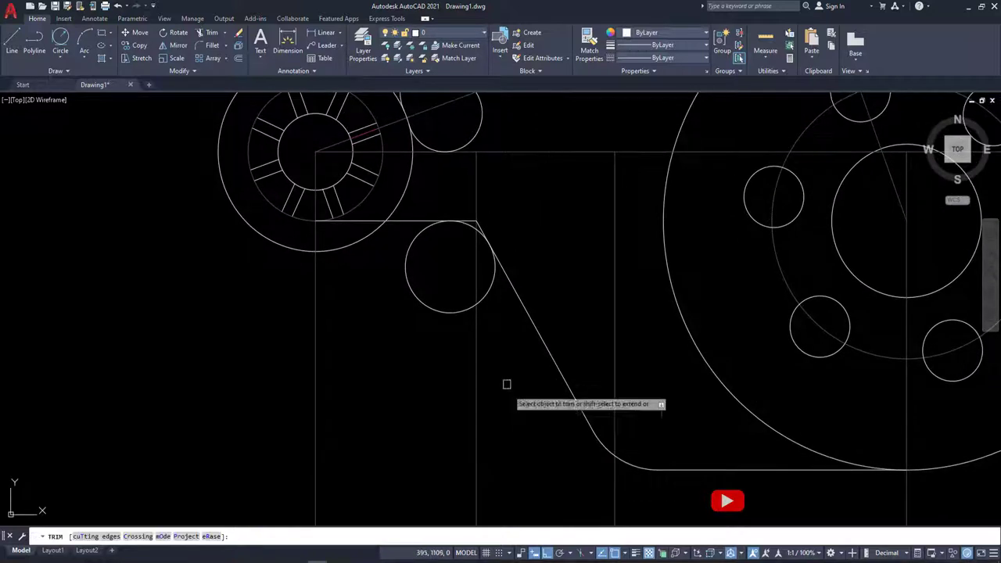
scroll(462, 252, "up", 2)
scroll(482, 207, "up", 2)
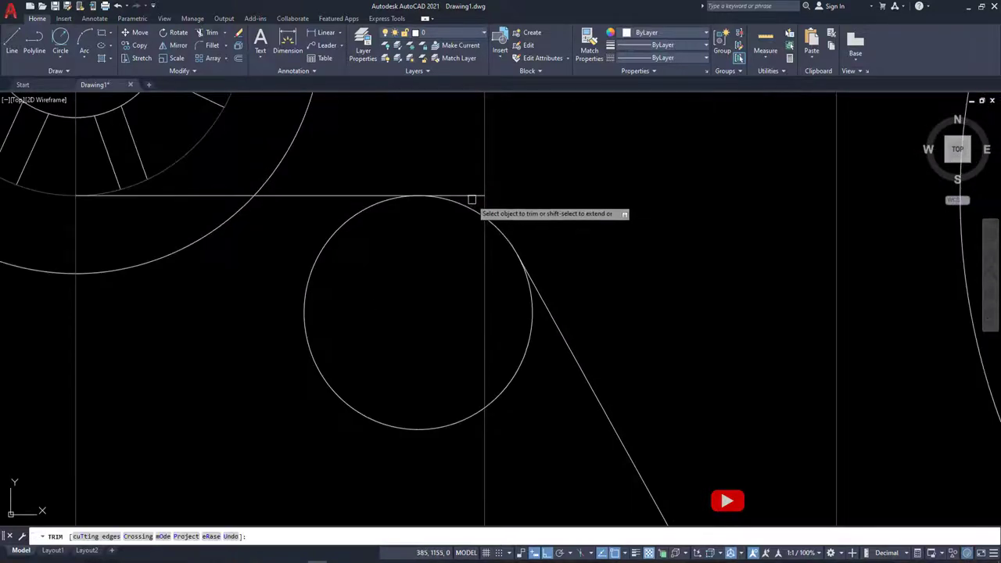
left_click(472, 201)
left_click(519, 354)
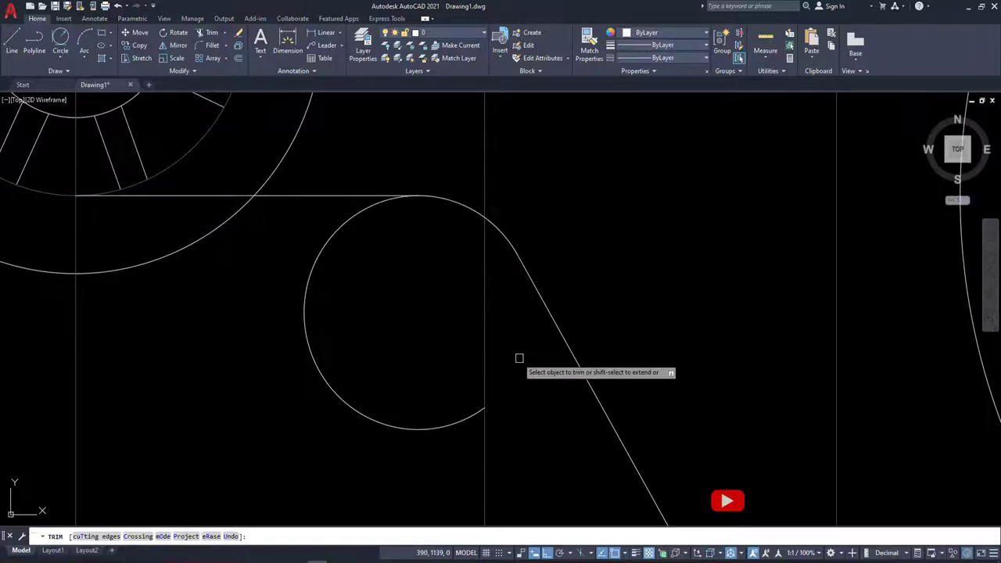
left_click(332, 234)
key("Escape")
Step: Pan the view to the disc circles and compare against the reference drawing
scroll(438, 228, "down", 3)
scroll(440, 231, "up", 3)
scroll(537, 286, "down", 1)
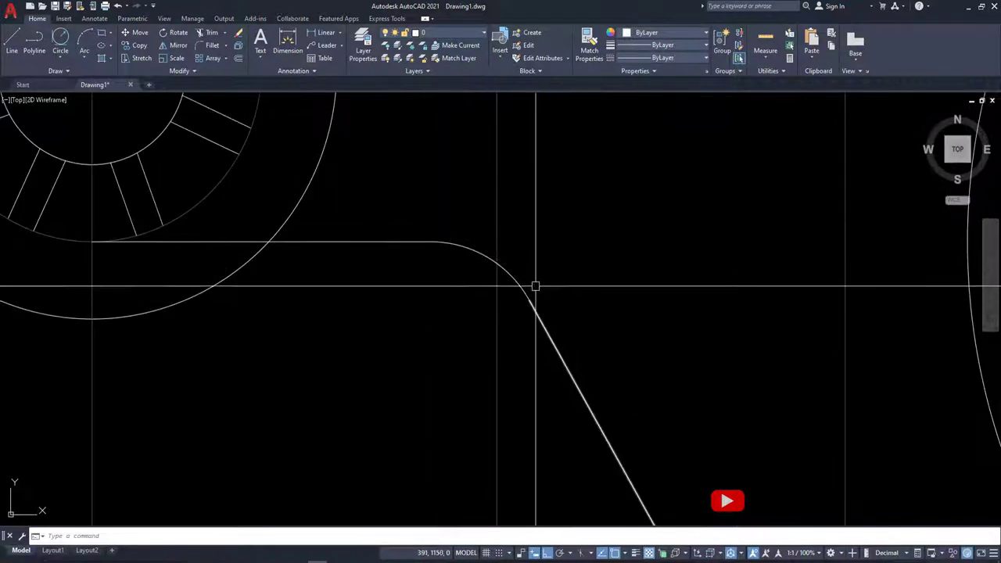
scroll(537, 263, "down", 3)
scroll(446, 268, "up", 2)
scroll(404, 253, "down", 1)
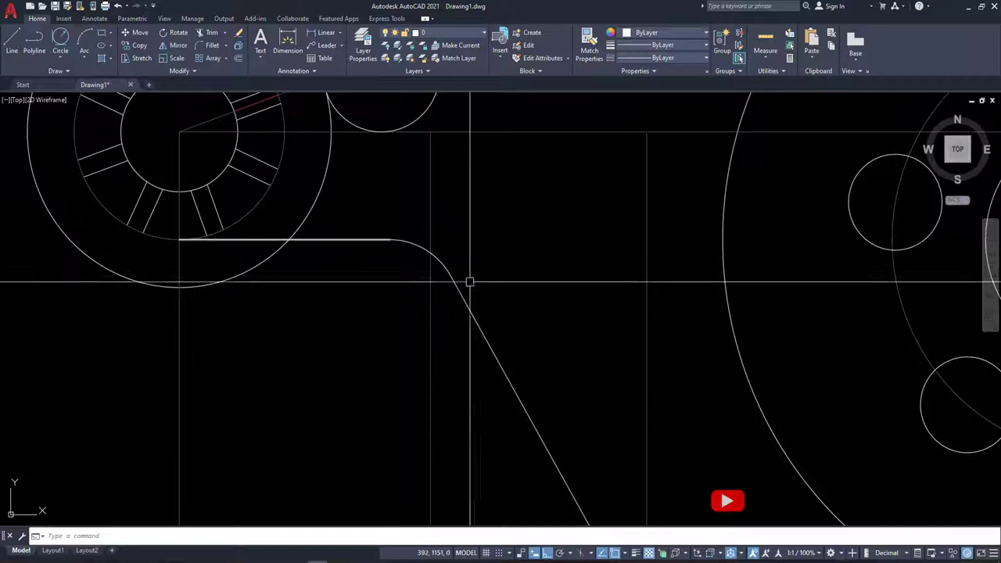
scroll(470, 284, "down", 1)
scroll(645, 424, "up", 1)
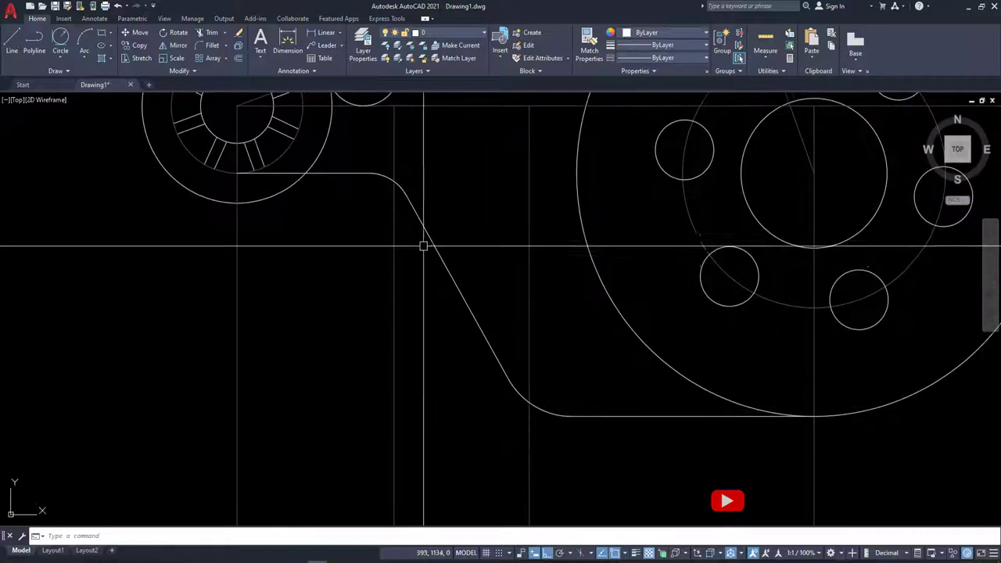
middle_click_drag(425, 242, 474, 318)
scroll(579, 480, "up", 2)
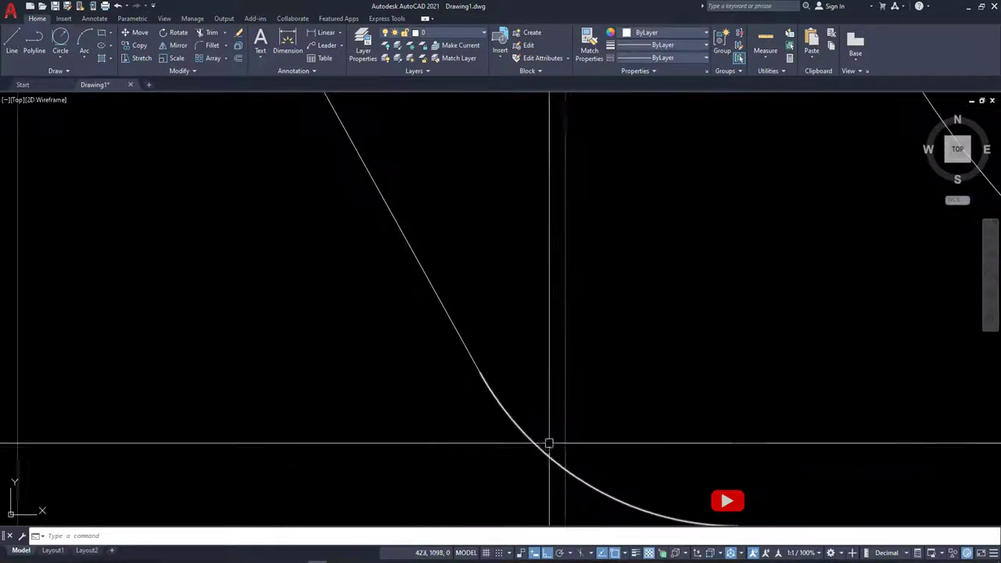
scroll(547, 442, "down", 3)
scroll(521, 346, "down", 2)
key("alt+Tab")
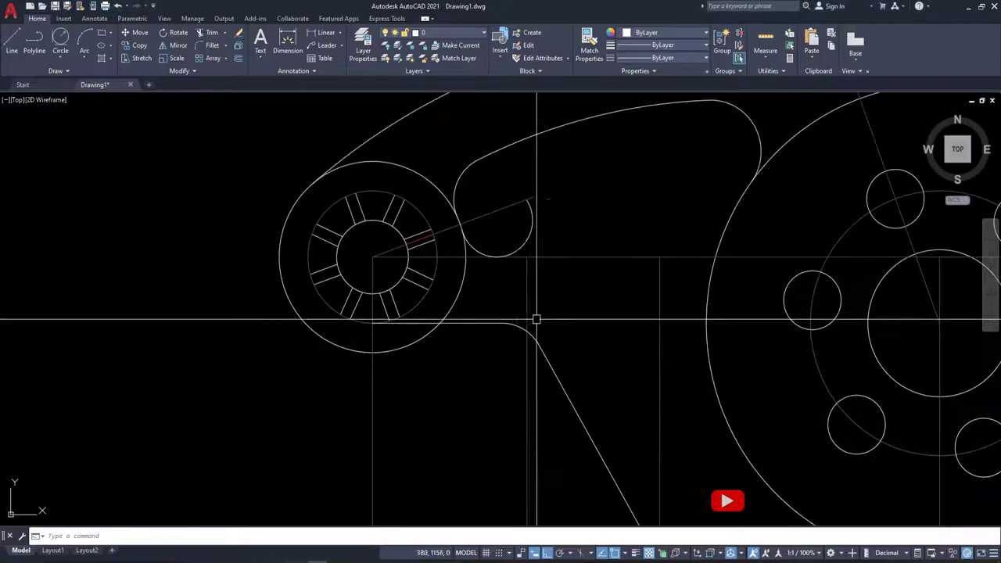
Step: Zoom the Photos reference to study the lever bracket's dimensions before returning to AutoCAD
scroll(537, 319, "up", 2)
Step: Draw a horizontal polyline running right from the bottom of the small arc
left_click(477, 249)
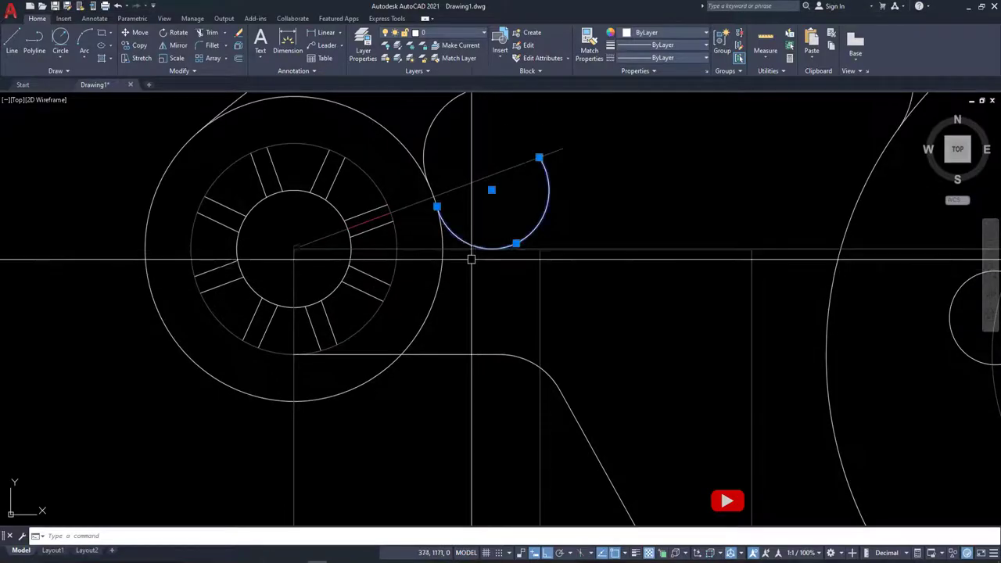
key("Escape")
left_click(505, 356)
key("Escape")
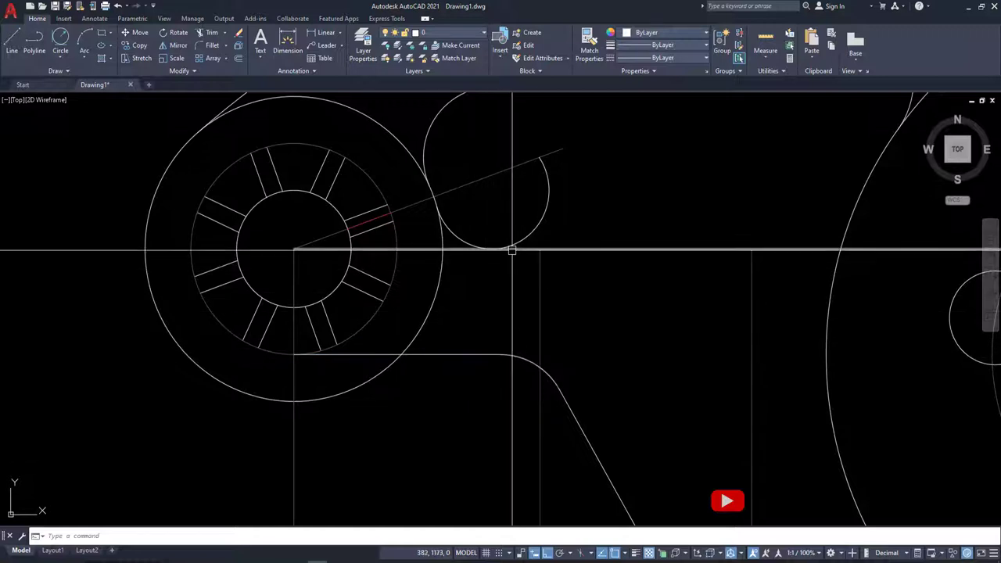
middle_click_drag(511, 251, 440, 286)
type("pl")
key("Return")
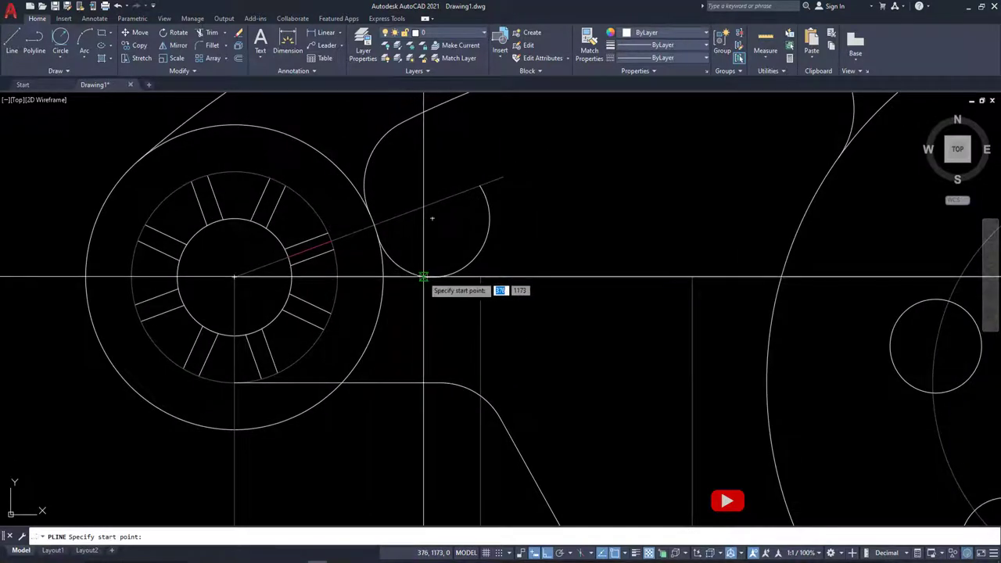
left_click(432, 277)
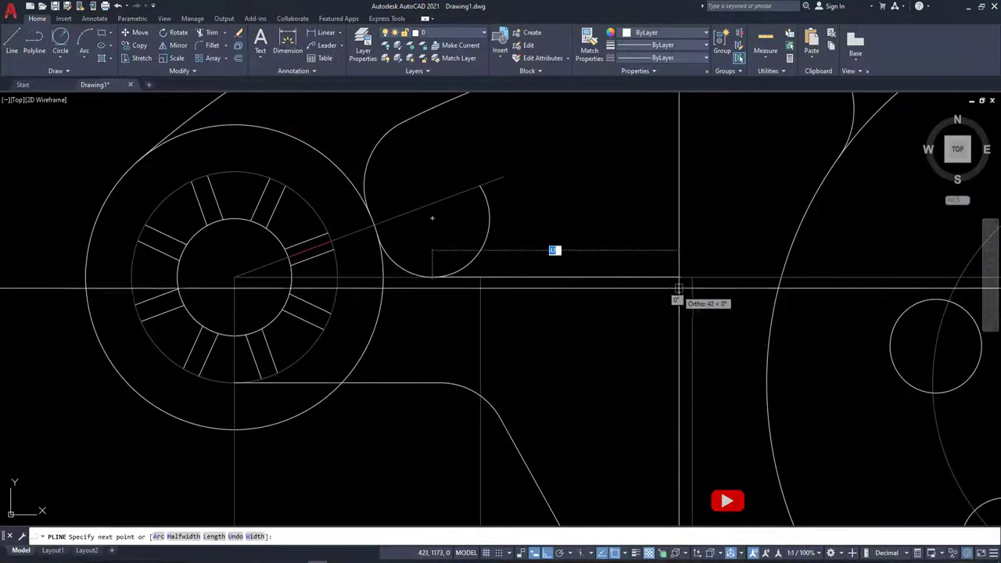
left_click(690, 277)
key("Return")
Step: Offset the slanted line by 20 to make a parallel copy
scroll(560, 288, "down", 2)
middle_click_drag(561, 288, 503, 230)
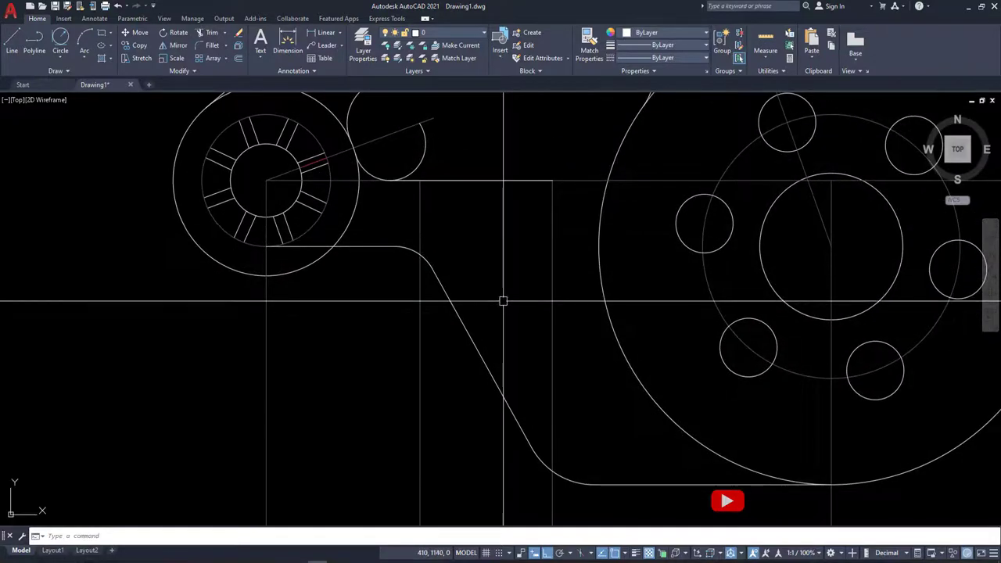
type("o")
key("Return")
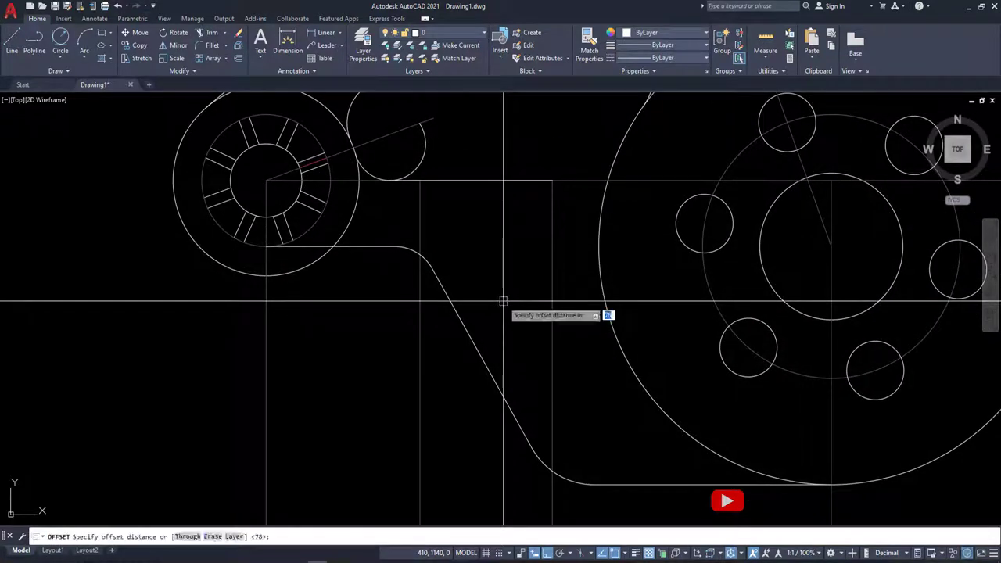
key("Return")
left_click(466, 327)
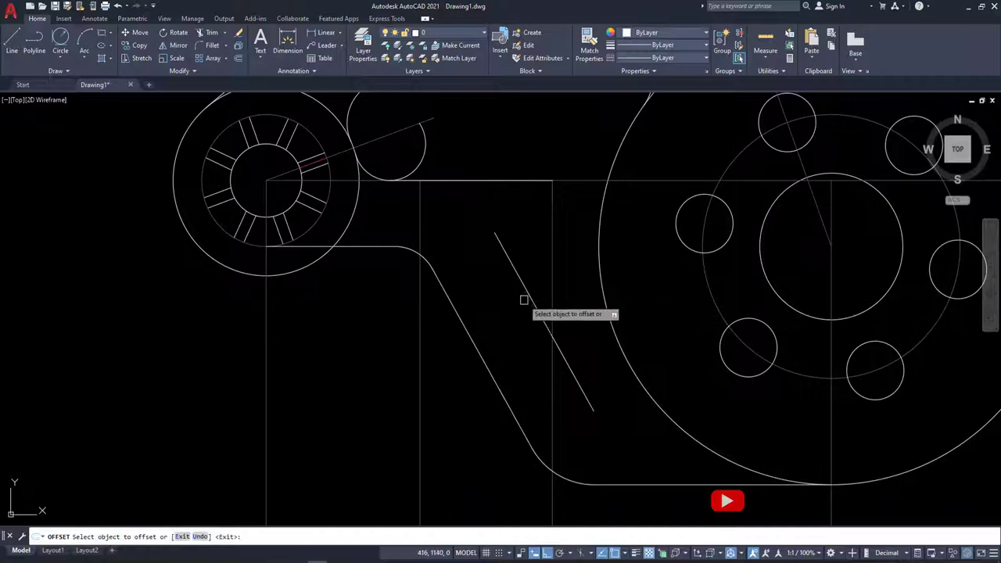
key("alt+Tab")
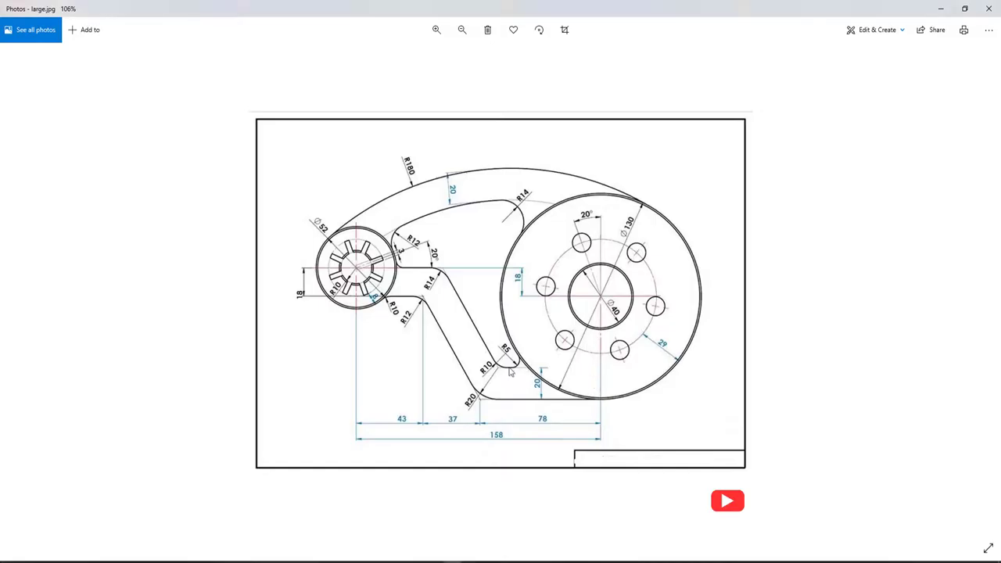
Step: Zoom into the slot's lower corner dimensions on the reference, then return to AutoCAD
scroll(472, 331, "up", 3)
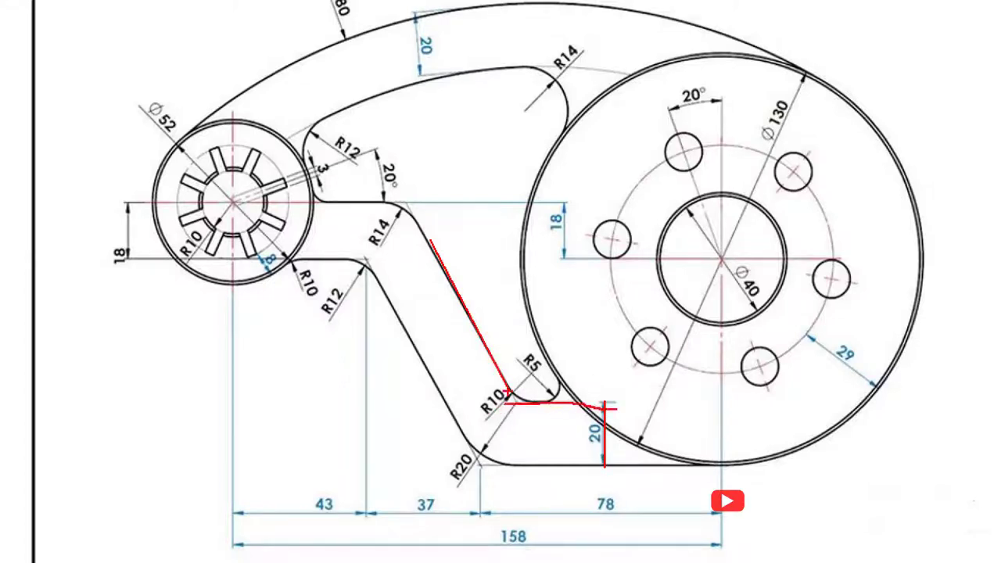
key("alt+Tab")
Step: Offset the bottom line upward by the same 20 distance
scroll(540, 362, "up", 2)
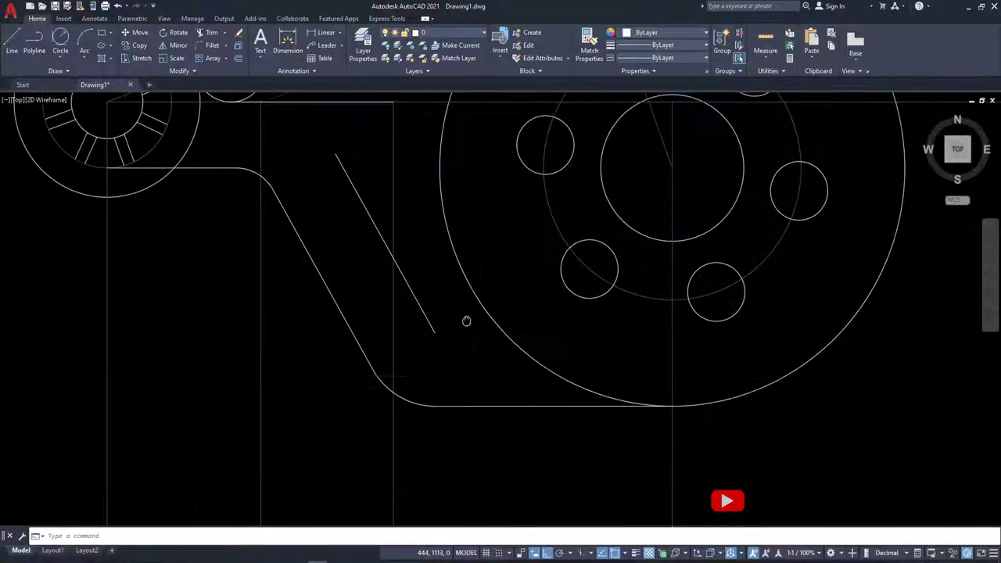
type("o")
key("Return")
key("Return")
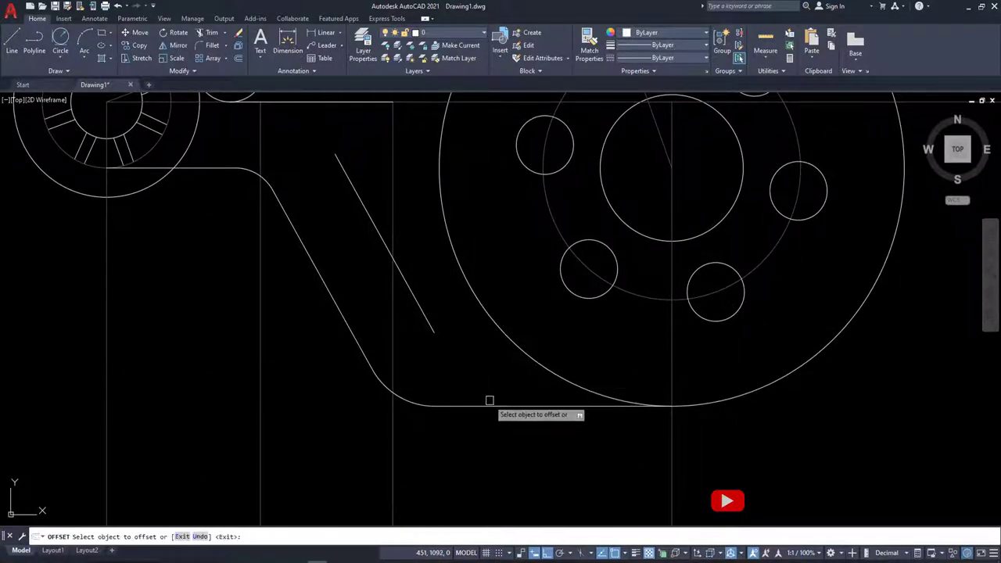
left_click(488, 406)
left_click(480, 351)
key("Return")
scroll(440, 333, "up", 5)
left_click(407, 306)
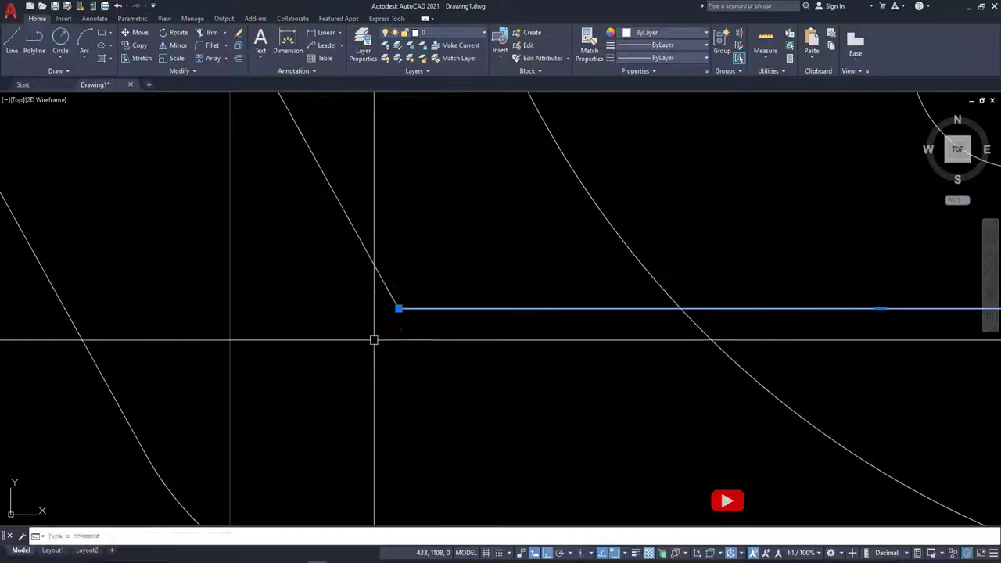
scroll(460, 335, "down", 6)
key("alt+Tab")
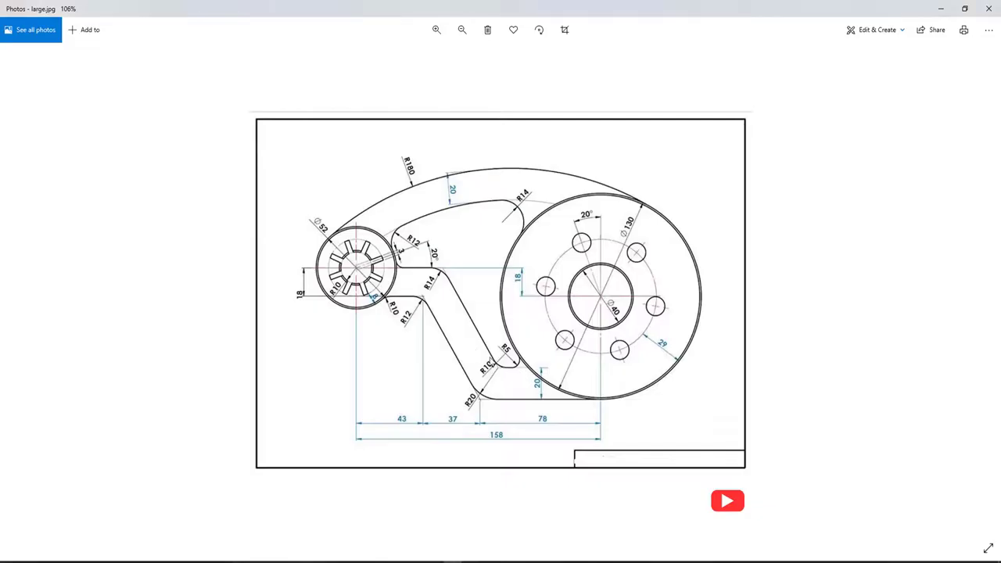
key("alt+Tab")
key("Escape")
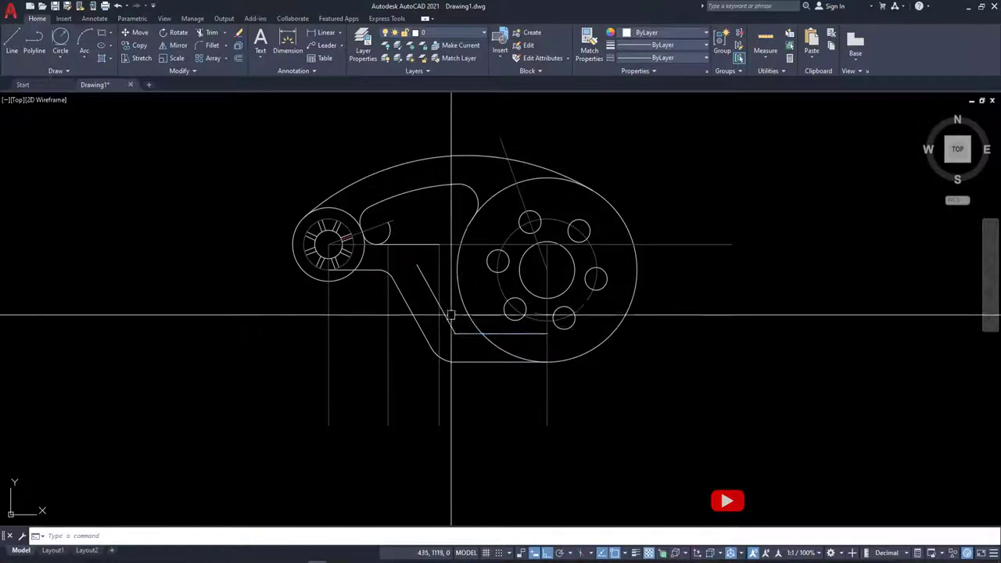
scroll(445, 312, "up", 5)
Step: Draw a Tan, Tan, Radius circle of radius 20 touching the slanted and horizontal lines
left_click(56, 59)
left_click(88, 168)
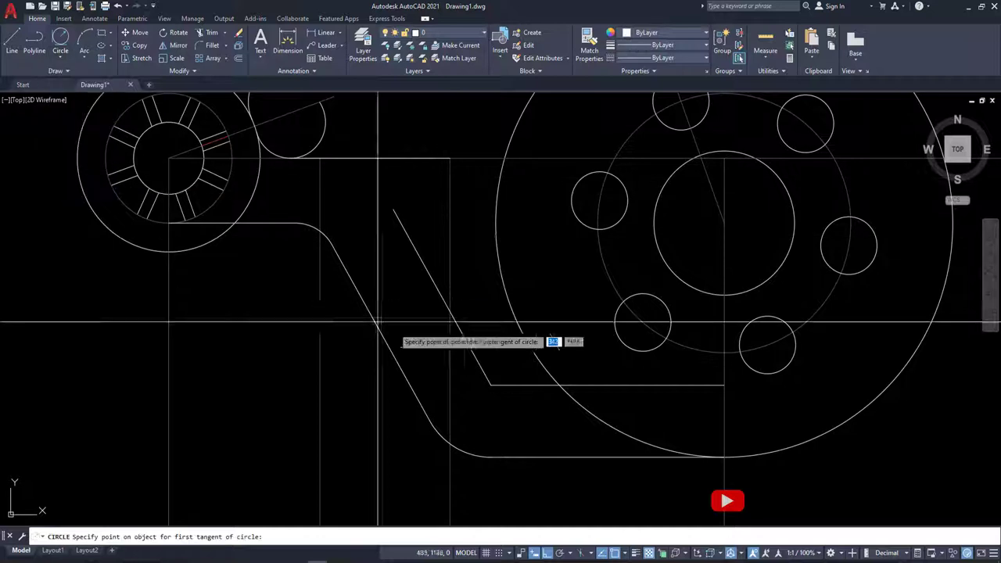
scroll(481, 340, "up", 5)
left_click(510, 402)
left_click(512, 414)
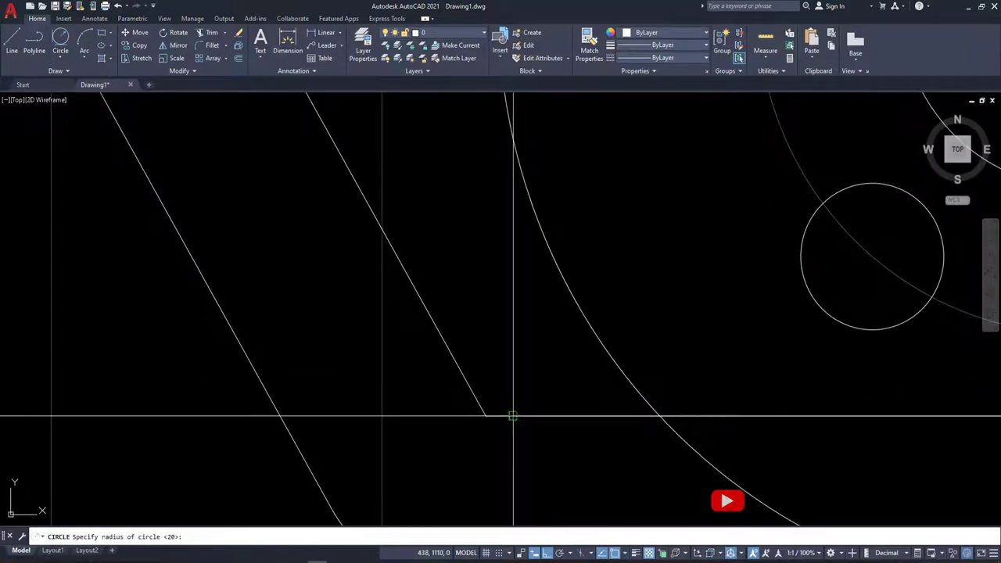
type("1")
key("Return")
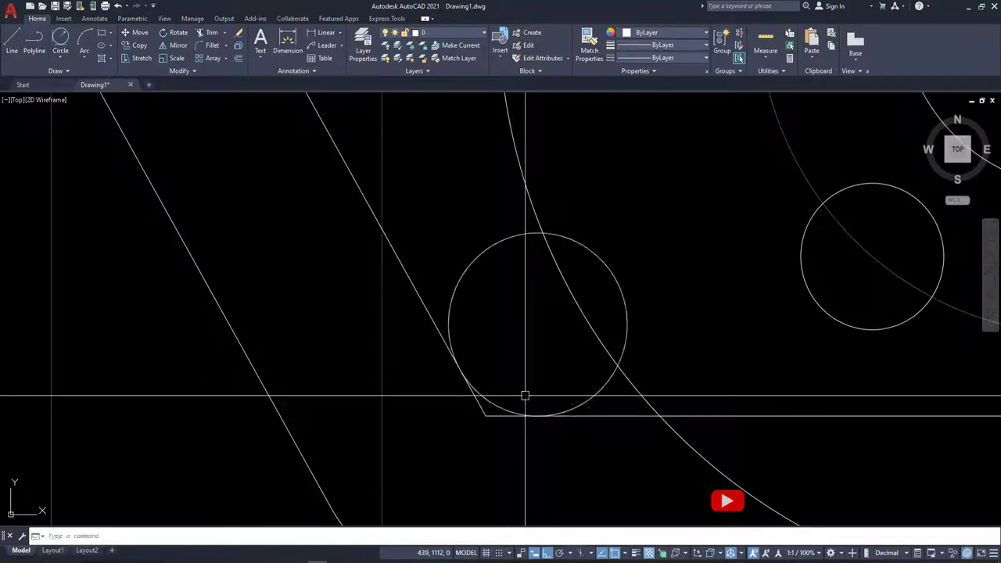
Step: Trim that circle's outer arc and delete the leftover arc piece
type("tr")
key("Return")
left_click(451, 321)
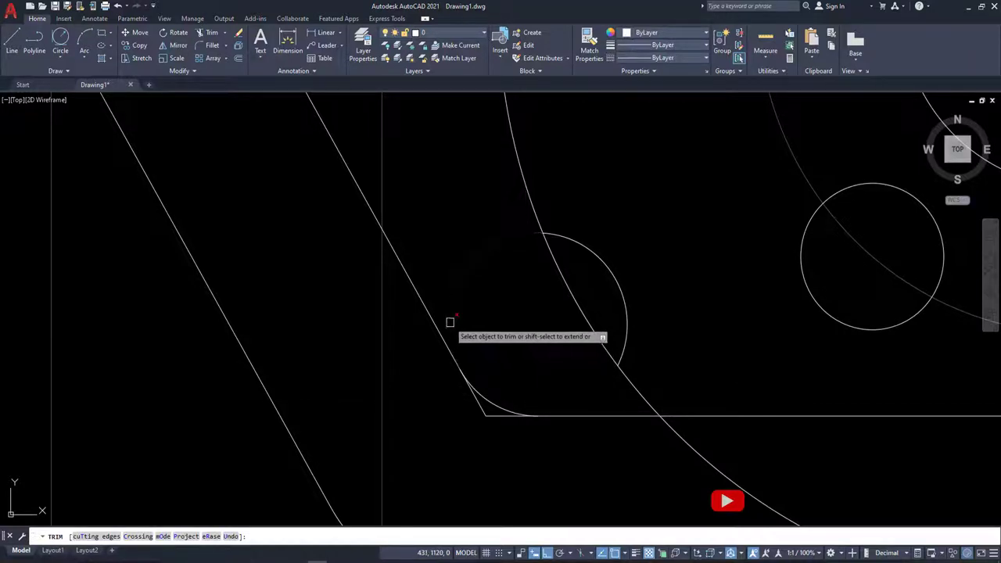
key("Escape")
left_click(650, 271)
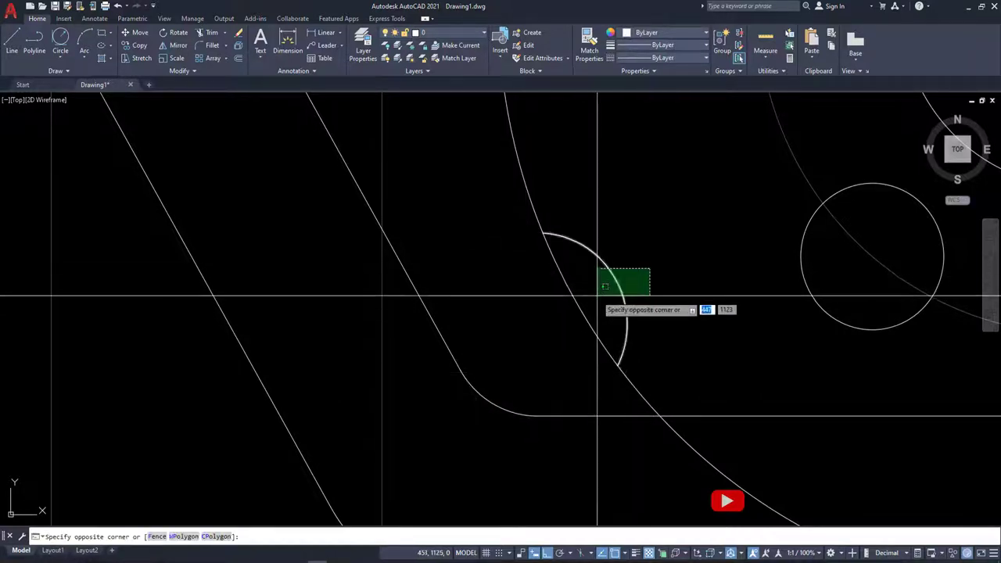
left_click(599, 292)
key("Delete")
scroll(530, 322, "down", 5)
scroll(530, 322, "up", 5)
key("alt+Tab")
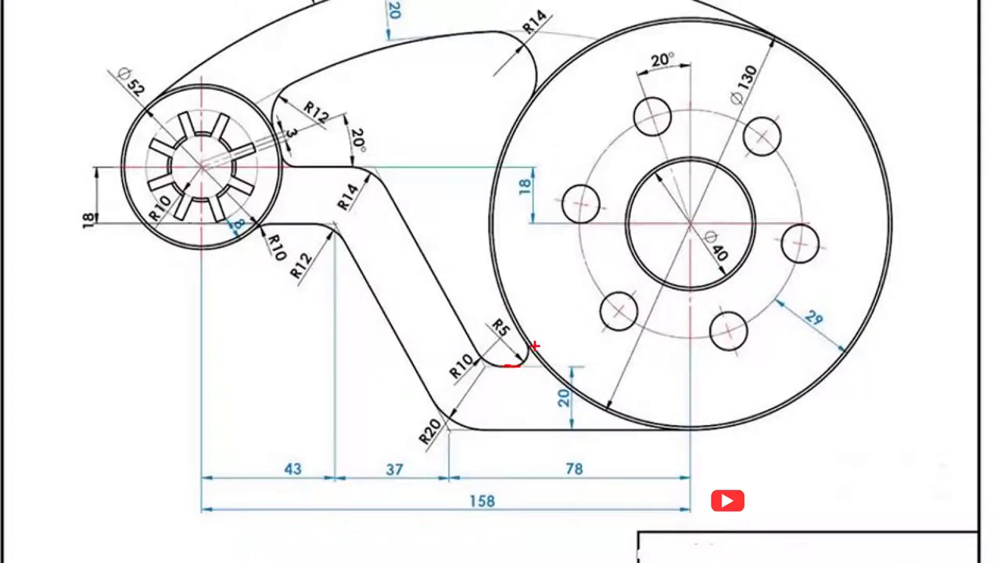
Step: Draw an R10 Tan, Tan, Radius circle tangent to the inner slanted and horizontal edges
key("alt+Tab")
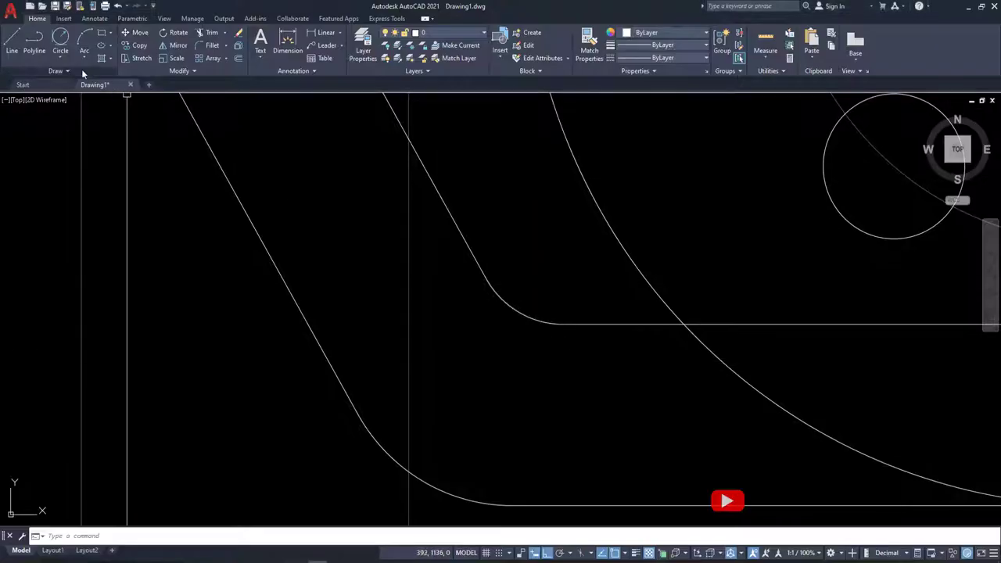
left_click(59, 61)
left_click(86, 167)
scroll(232, 212, "down", 3)
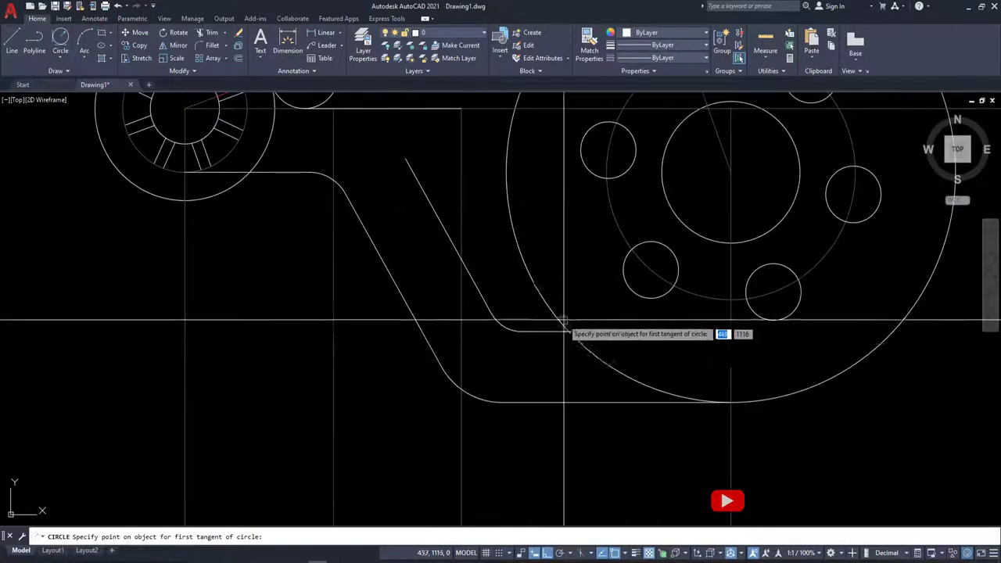
scroll(551, 313, "up", 4)
left_click(546, 304)
left_click(536, 389)
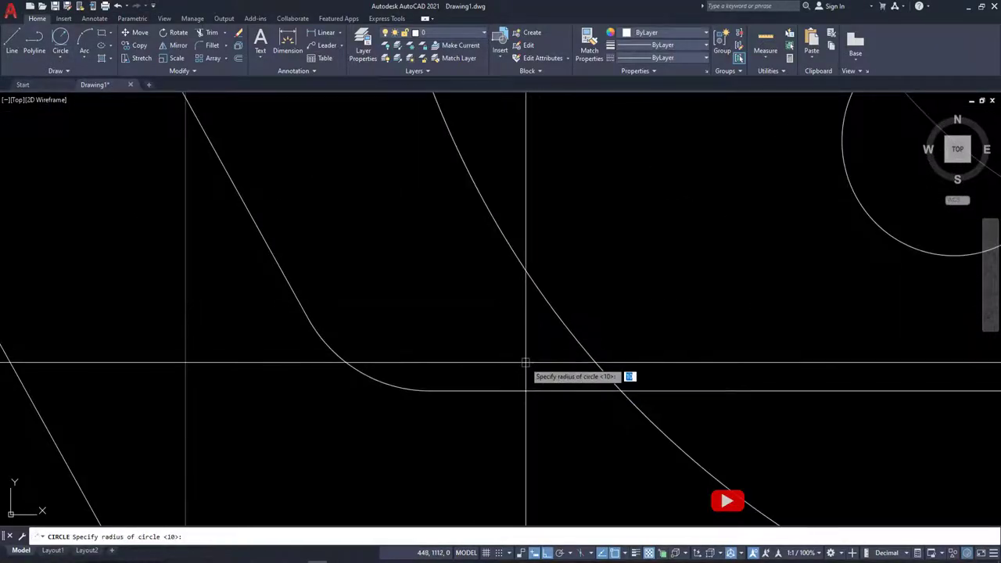
key("Return")
Step: Trim away the R10 circle's outer arc, leaving the rounded slot corner
type("tr")
key("Return")
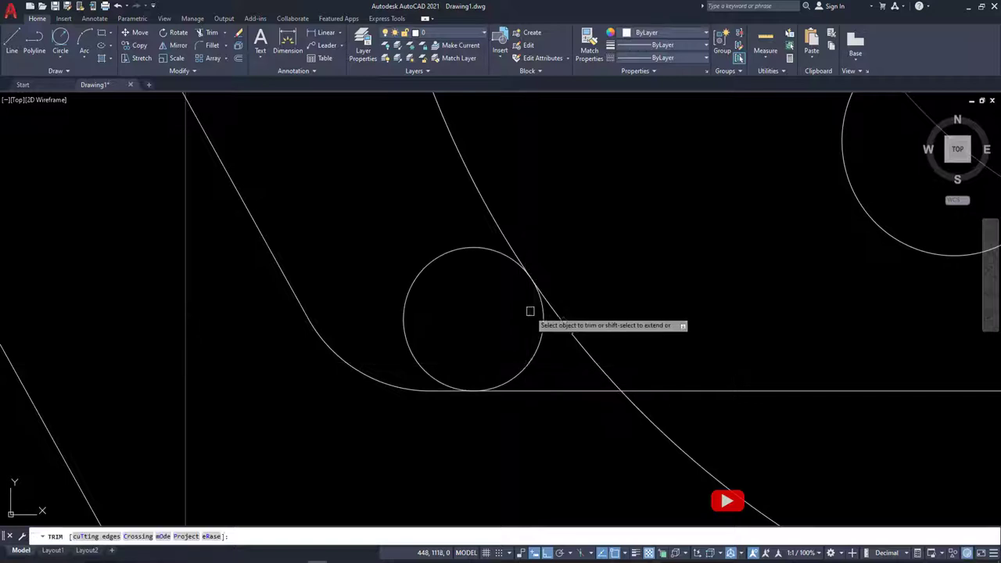
left_click(482, 249)
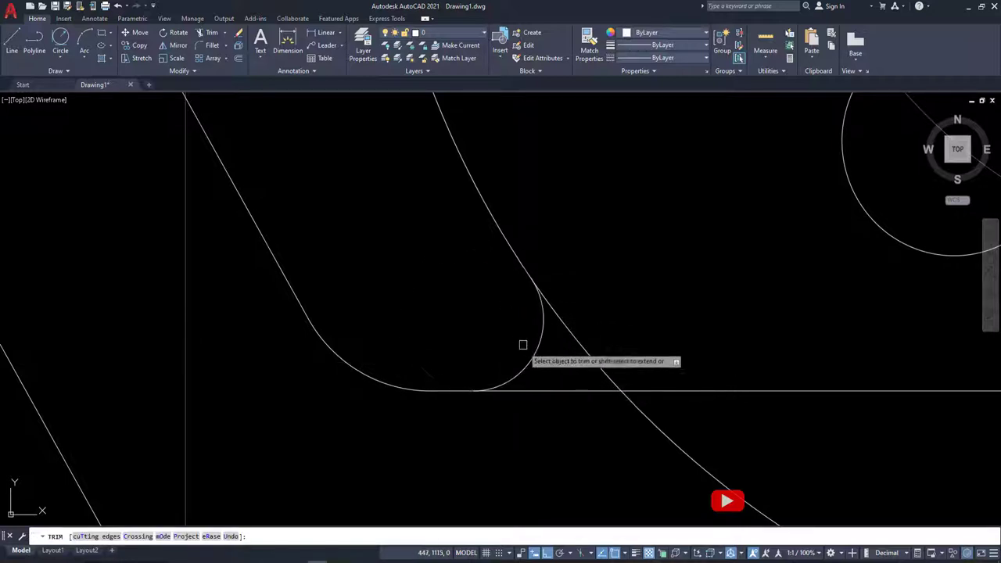
scroll(607, 420, "down", 3)
scroll(581, 362, "up", 3)
scroll(527, 349, "up", 2)
scroll(528, 348, "down", 5)
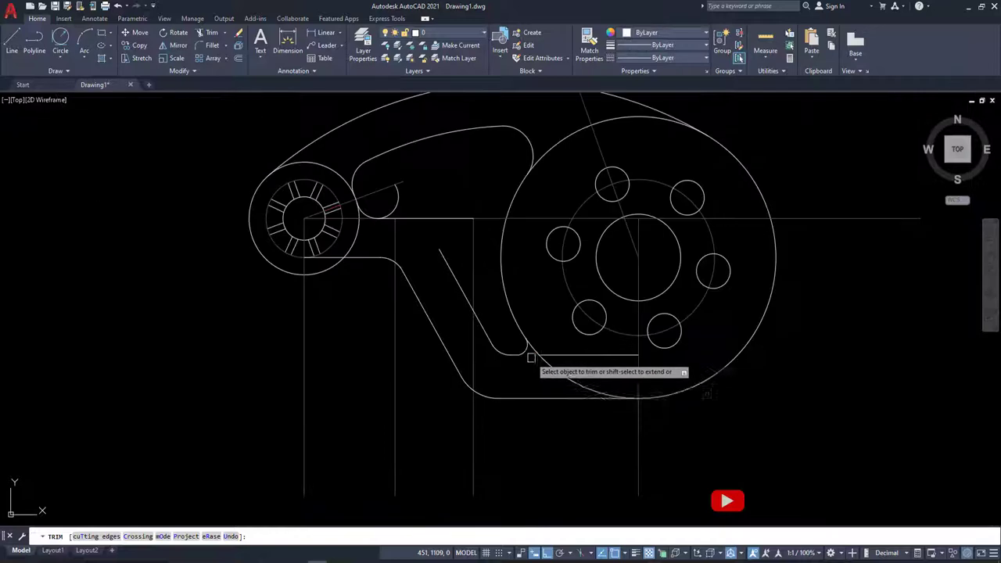
key("Escape")
middle_click_drag(567, 350, 539, 369)
scroll(602, 382, "up", 1)
scroll(602, 382, "up", 2)
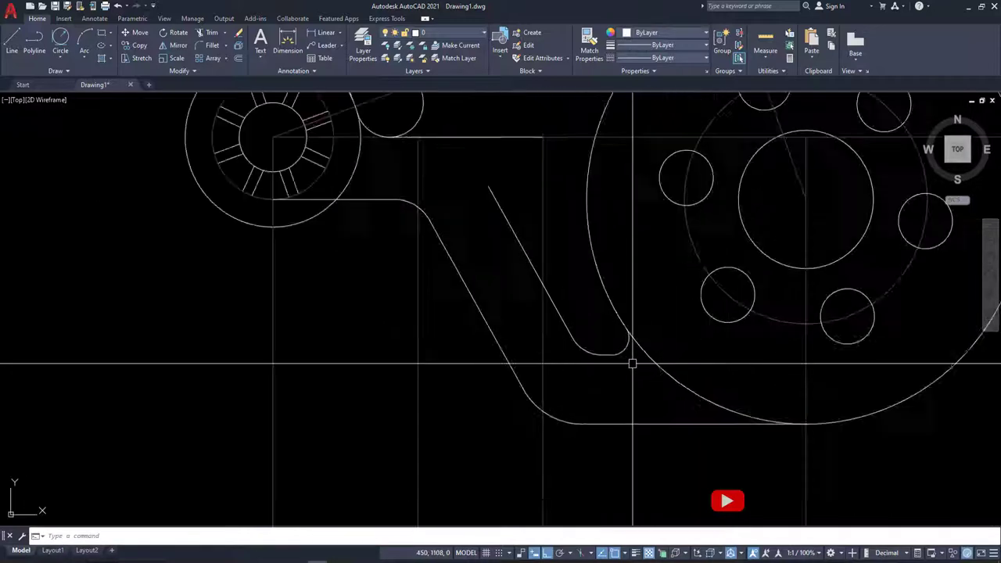
key("alt+Tab")
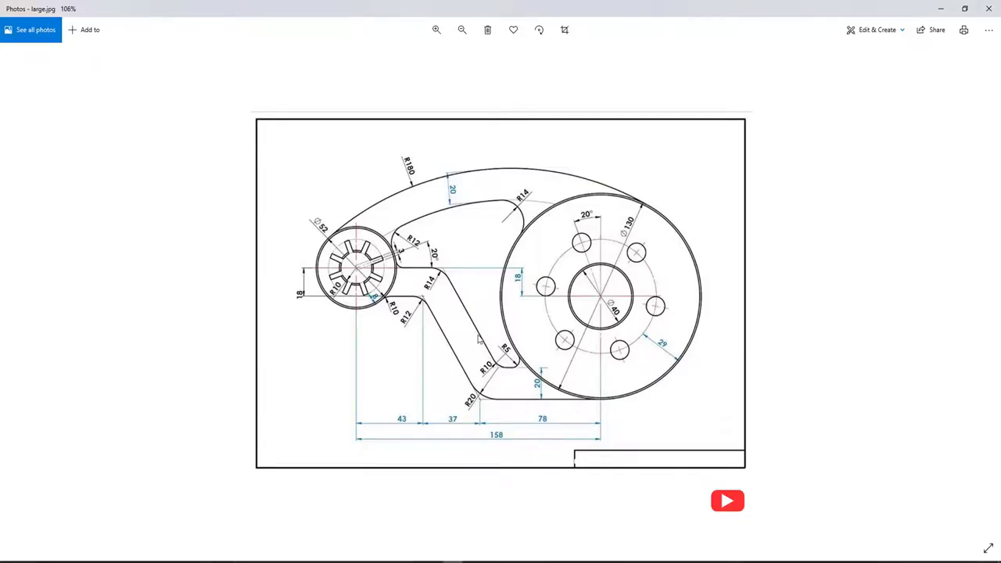
scroll(431, 288, "up", 5)
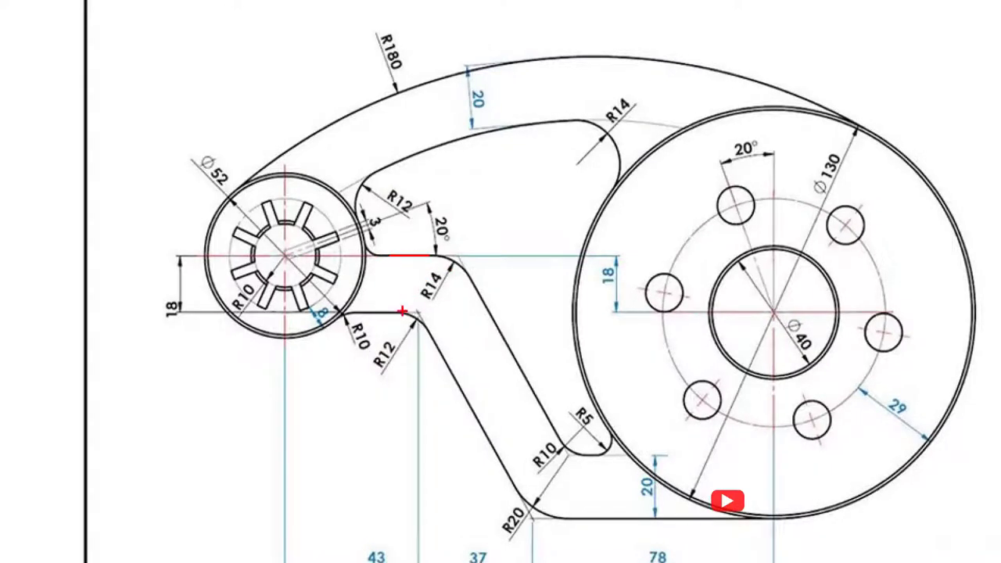
scroll(457, 266, "down", 5)
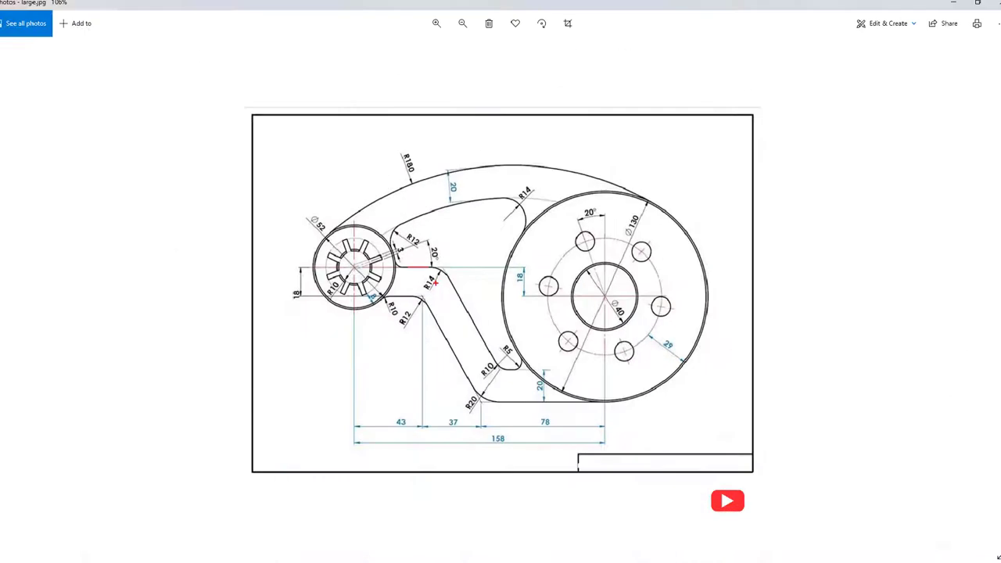
key("alt+Tab")
scroll(426, 250, "down", 3)
scroll(384, 169, "up", 3)
Step: Measure between the upper and lower horizontal lines beside the hub, confirming an 18 gap
middle_click_drag(384, 169, 432, 213)
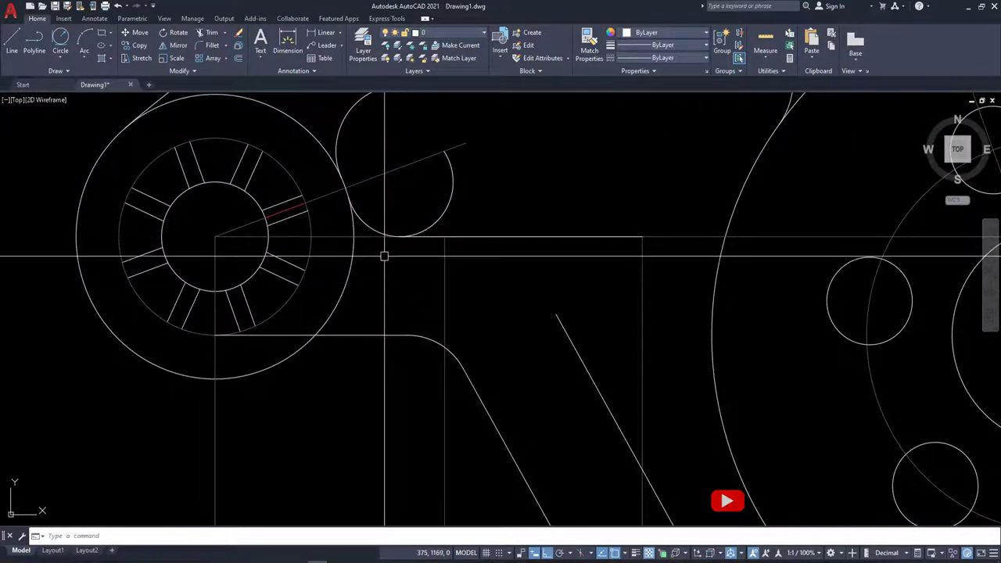
type("I")
key("Return")
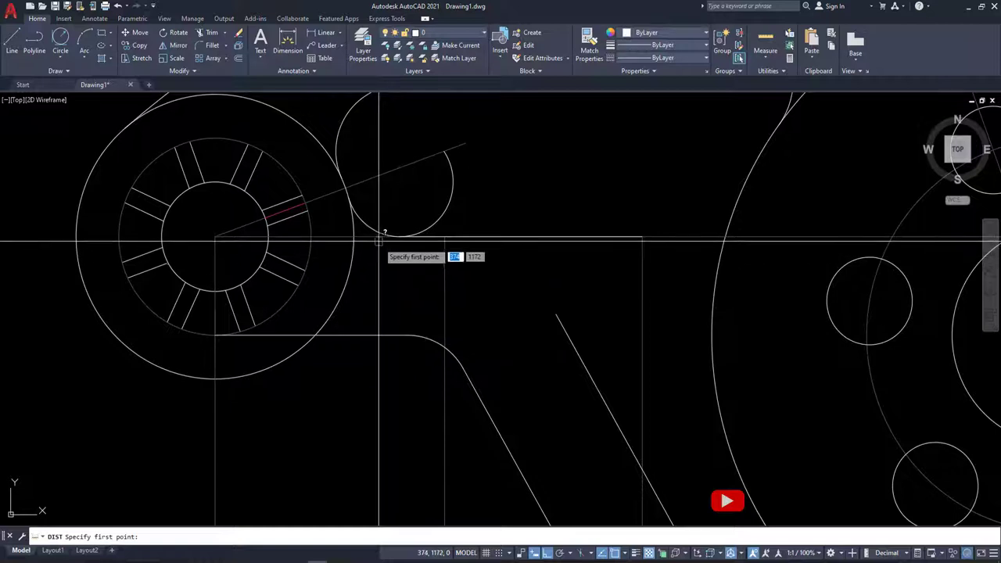
left_click(383, 234)
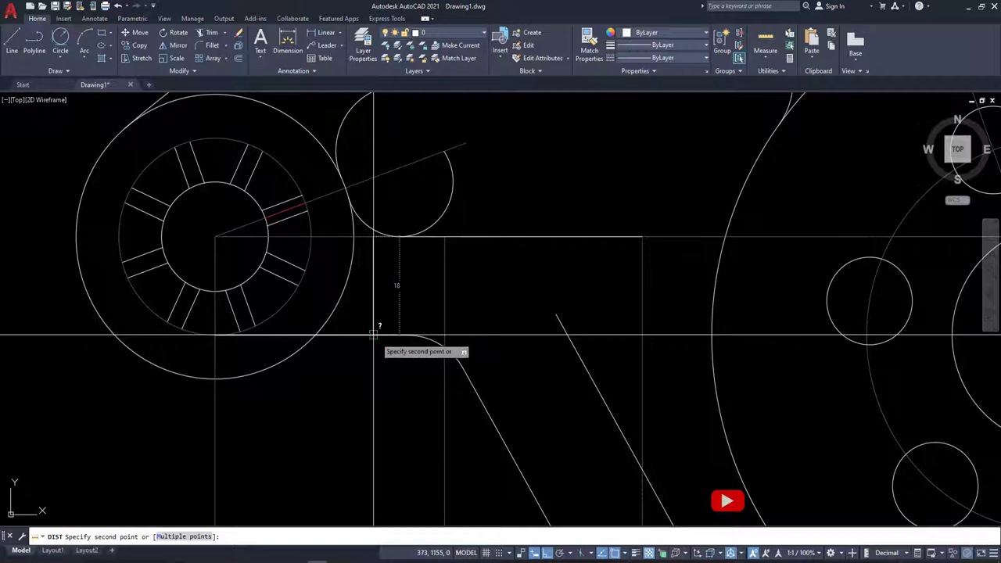
left_click(372, 335)
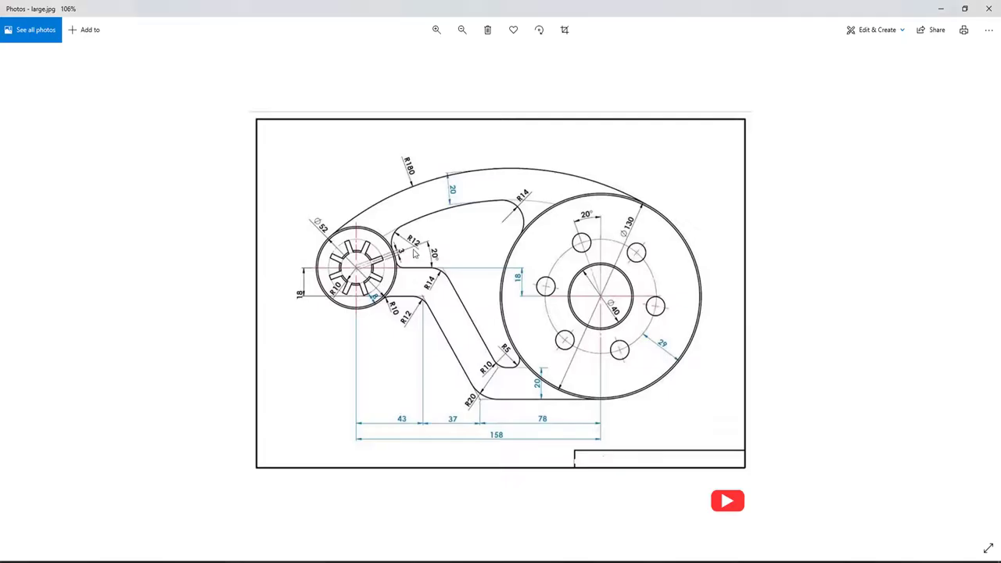
Step: Zoom the reference image to 251% around the R14 slot corner
scroll(406, 283, "up", 3)
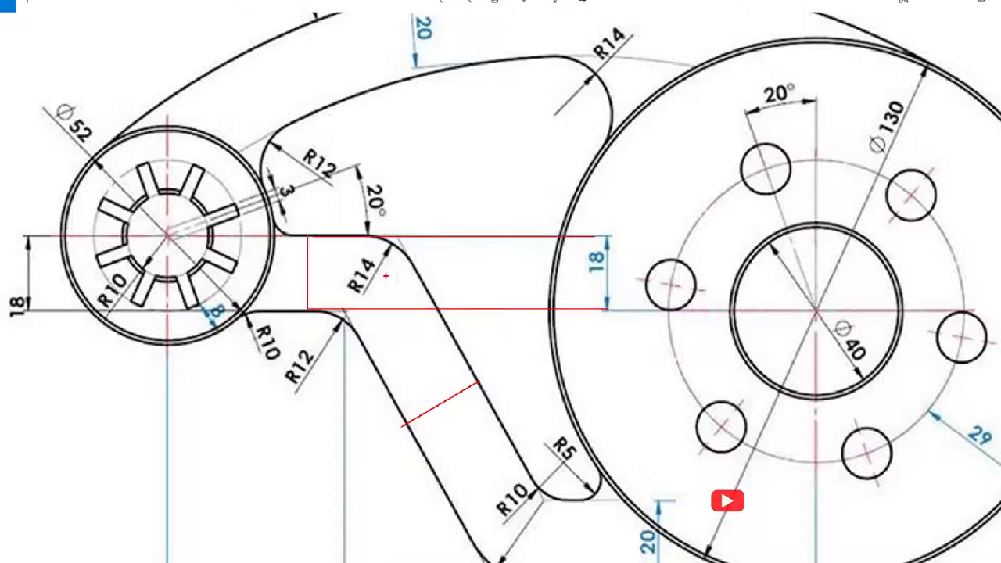
key("Escape")
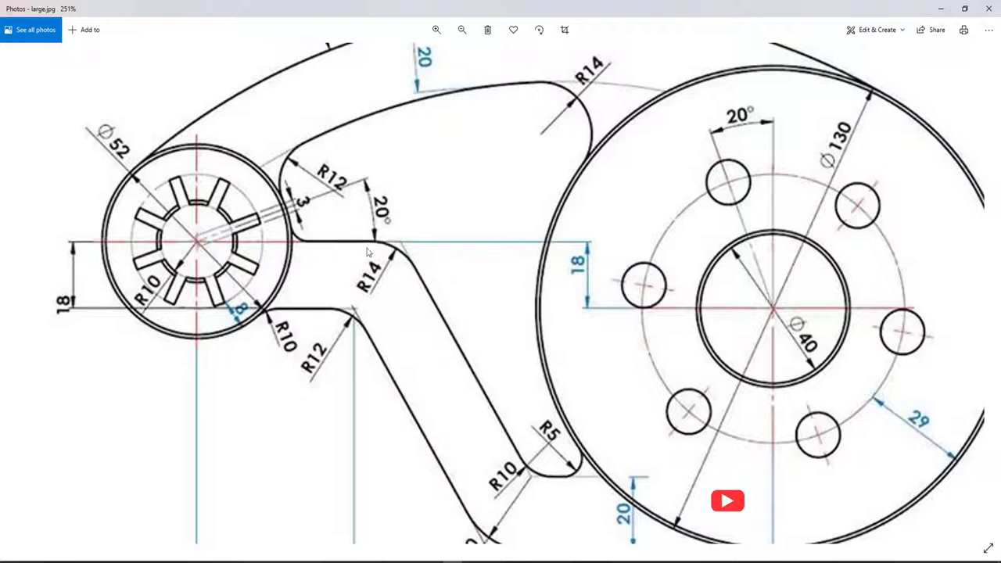
Step: Draw a circle tangent to the top horizontal line and the slanted line
key("alt+Tab")
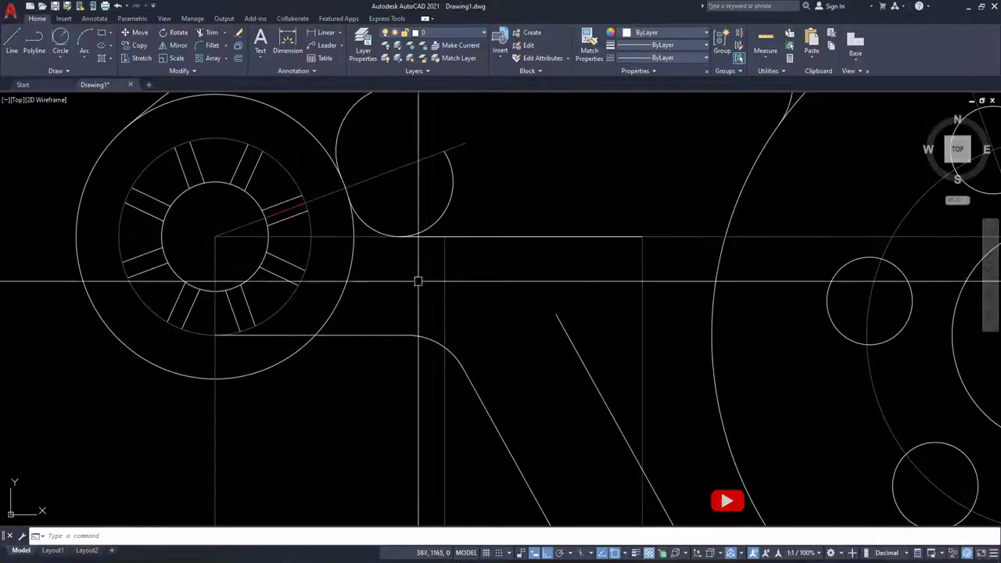
scroll(472, 253, "up", 2)
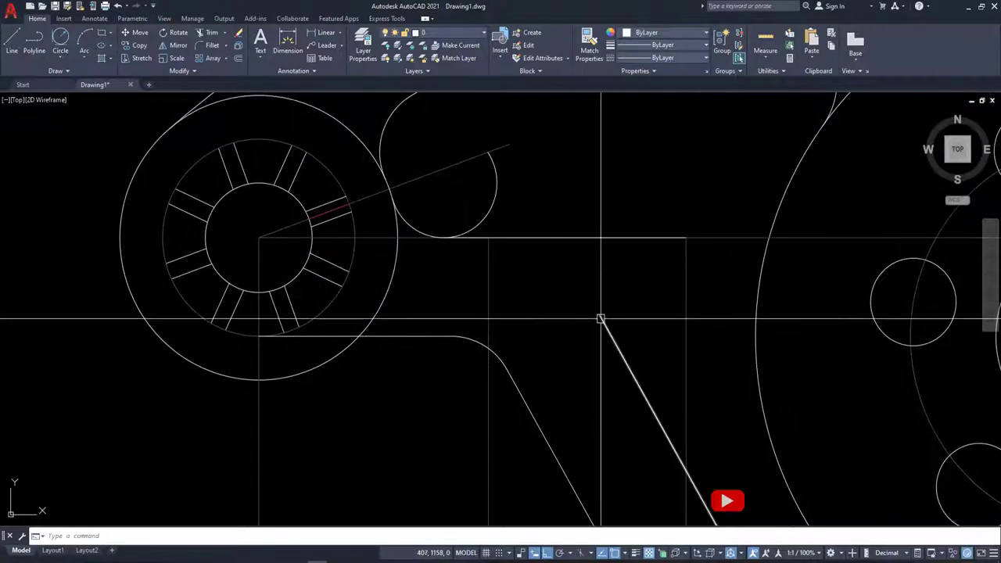
left_click(60, 59)
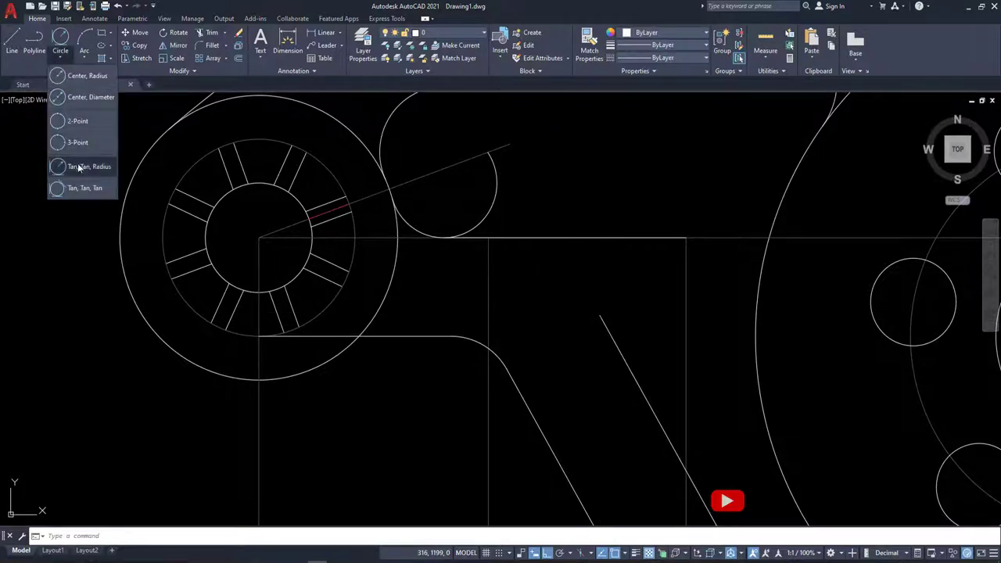
left_click(78, 162)
left_click(501, 238)
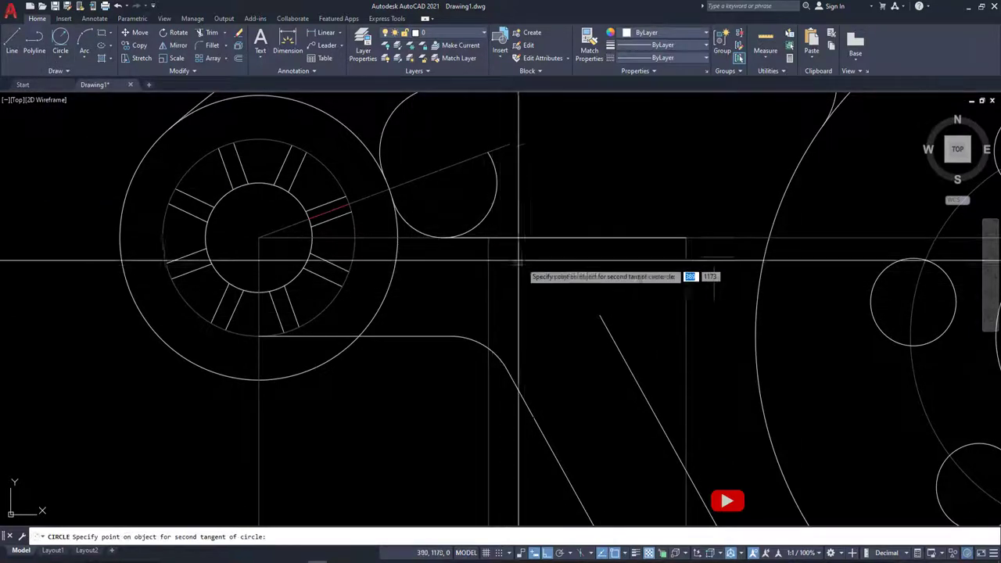
left_click(613, 344)
type("0")
key("Return")
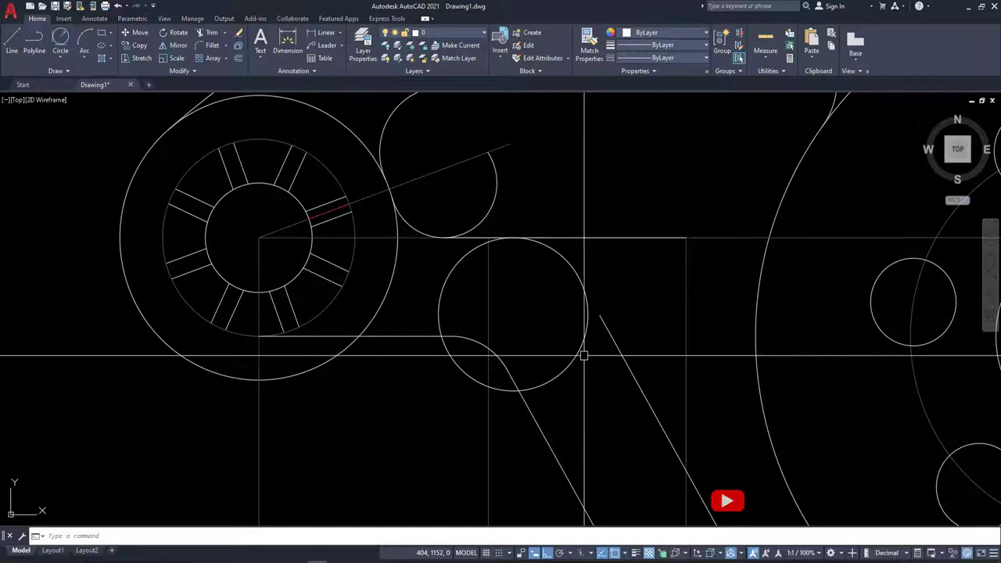
Step: Centre the view on the new circle and run EXTEND on the slanted line
scroll(594, 319, "up", 3)
middle_click_drag(603, 320, 514, 313)
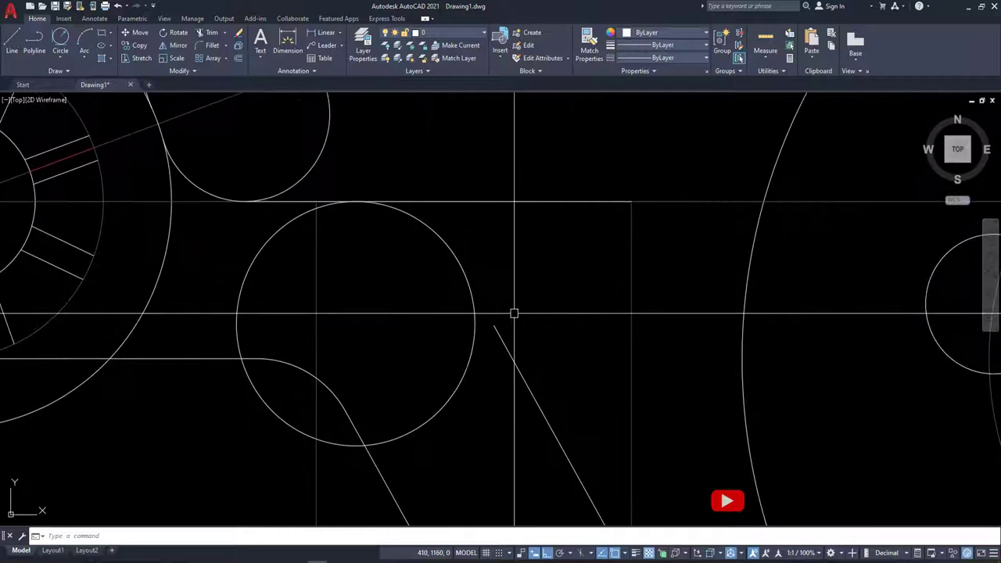
type("ex")
key("Return")
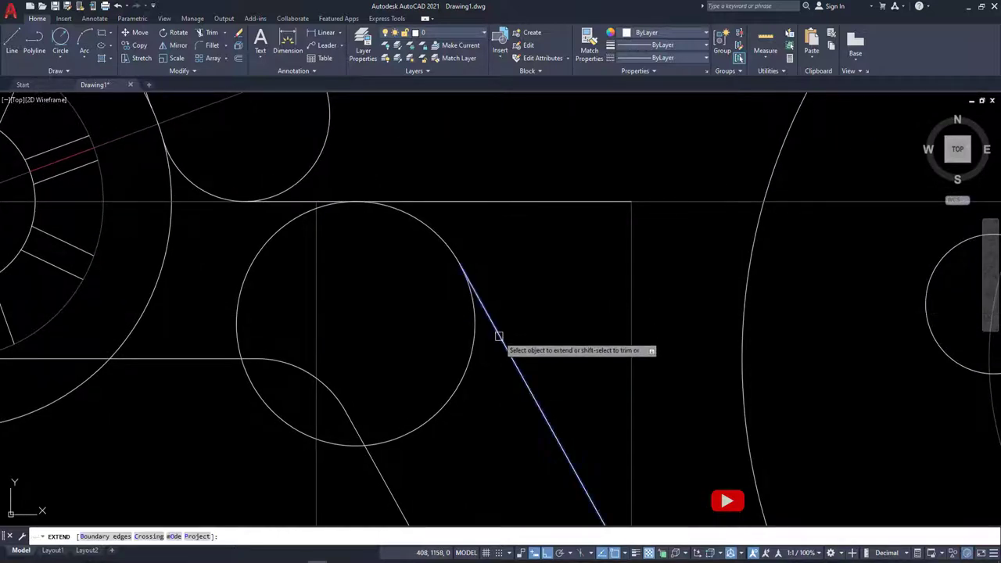
key("Escape")
Step: Trim away the tangent circle's right-hand arc and its leftover part
type("tr")
key("Return")
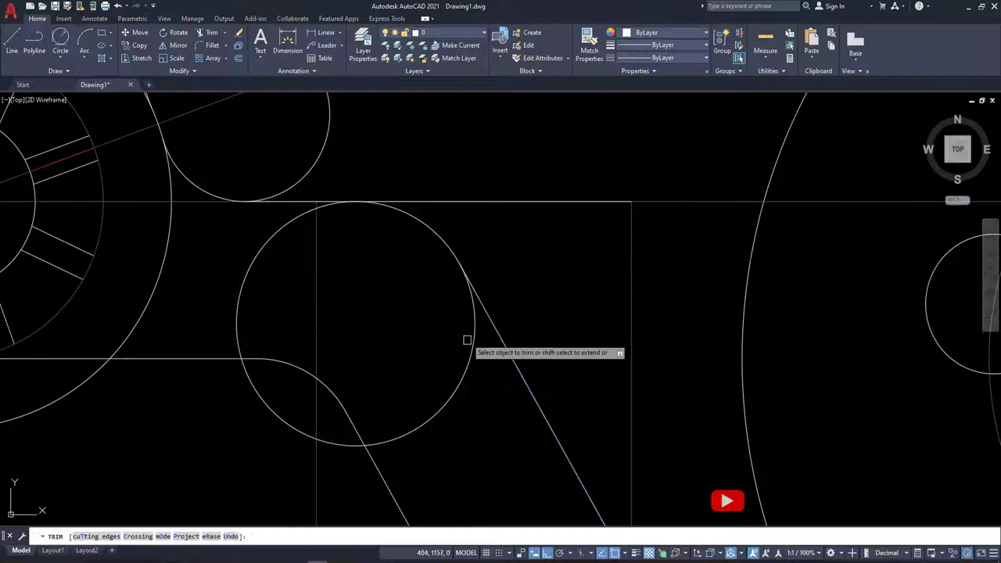
left_click(472, 344)
scroll(321, 209, "up", 4)
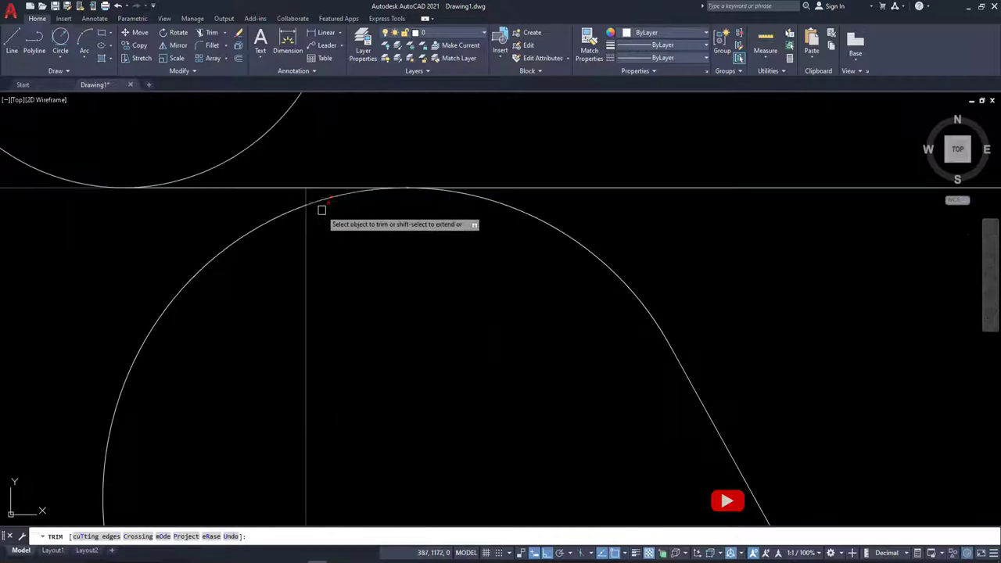
scroll(282, 225, "down", 3)
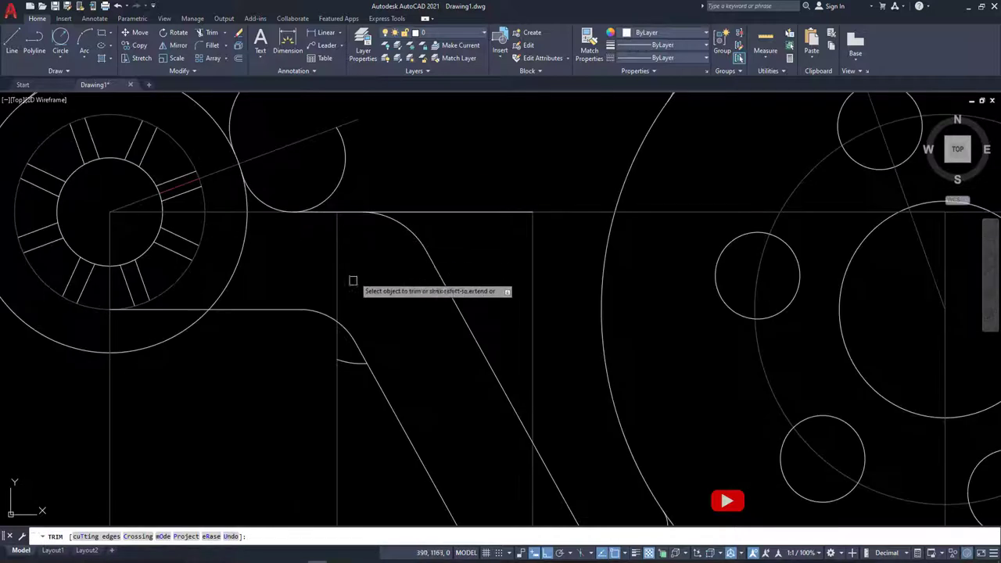
left_click(346, 360)
key("Escape")
Step: Trim the leftover arc segment near the hub and view the whole part
scroll(428, 244, "down", 3)
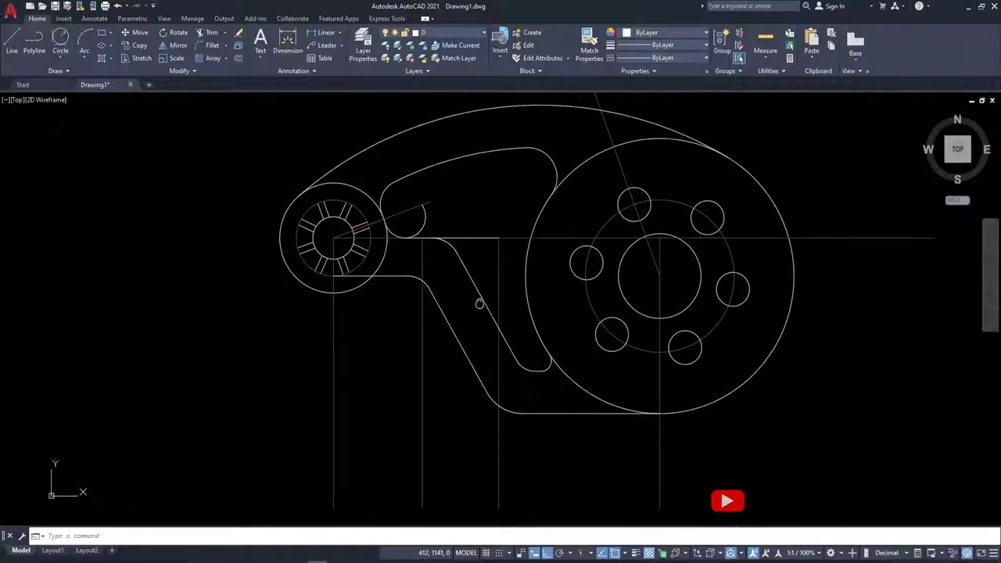
scroll(407, 258, "up", 3)
key("Return")
scroll(405, 258, "up", 2)
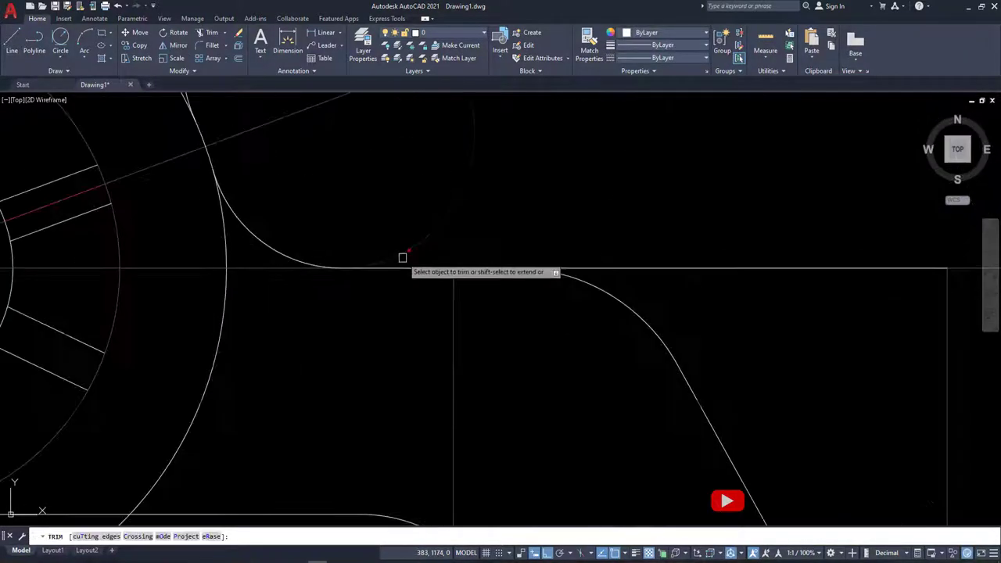
left_click(402, 256)
scroll(448, 270, "down", 4)
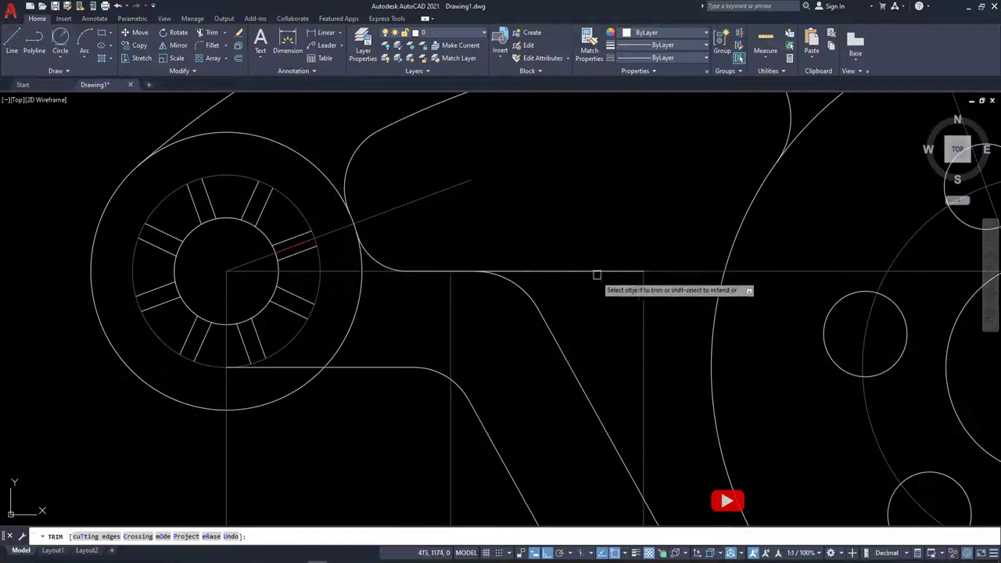
key("Escape")
scroll(559, 286, "down", 3)
middle_click_drag(550, 216, 509, 216)
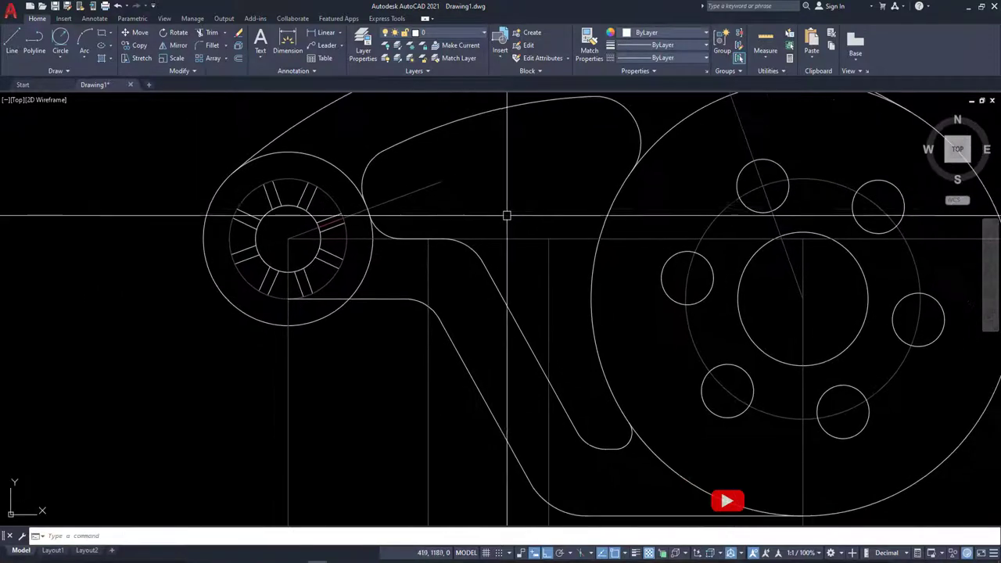
scroll(469, 235, "down", 3)
scroll(476, 216, "up", 1)
scroll(670, 308, "up", 2)
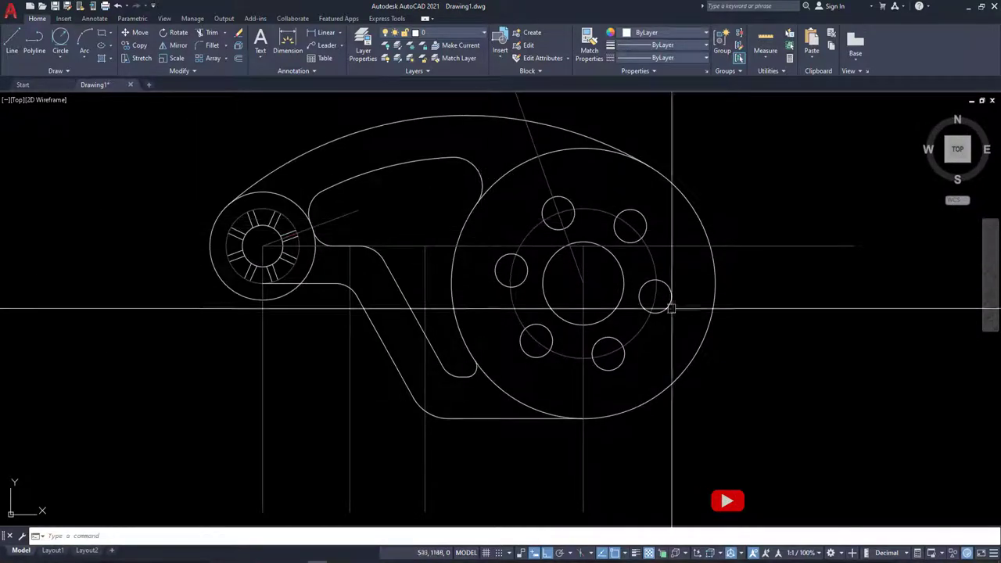
key("alt+Tab")
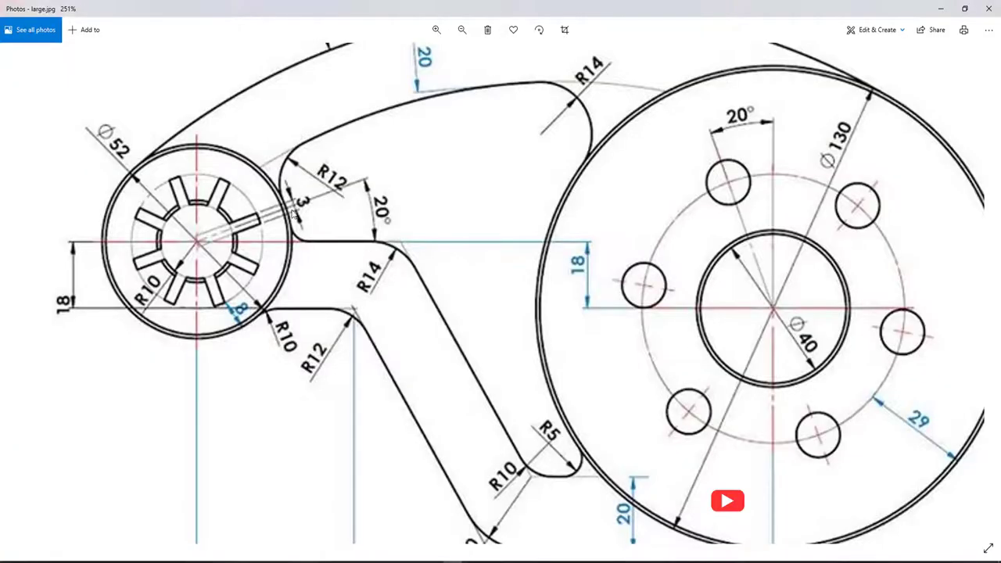
Step: Zoom the Photos reference out to the full bracket, then return to AutoCAD and adjust the view
key("alt+Tab")
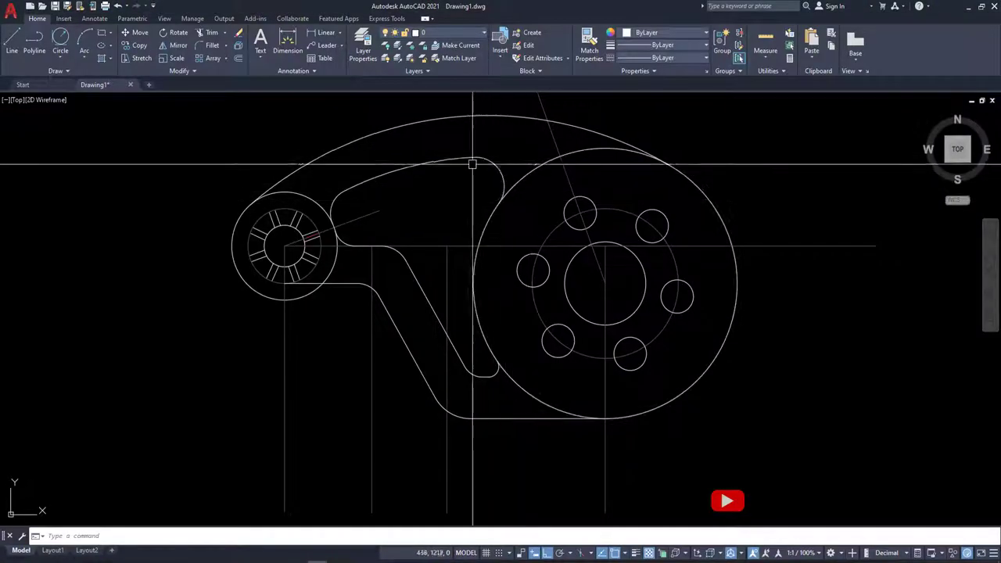
key("alt+Tab")
scroll(469, 273, "down", 3)
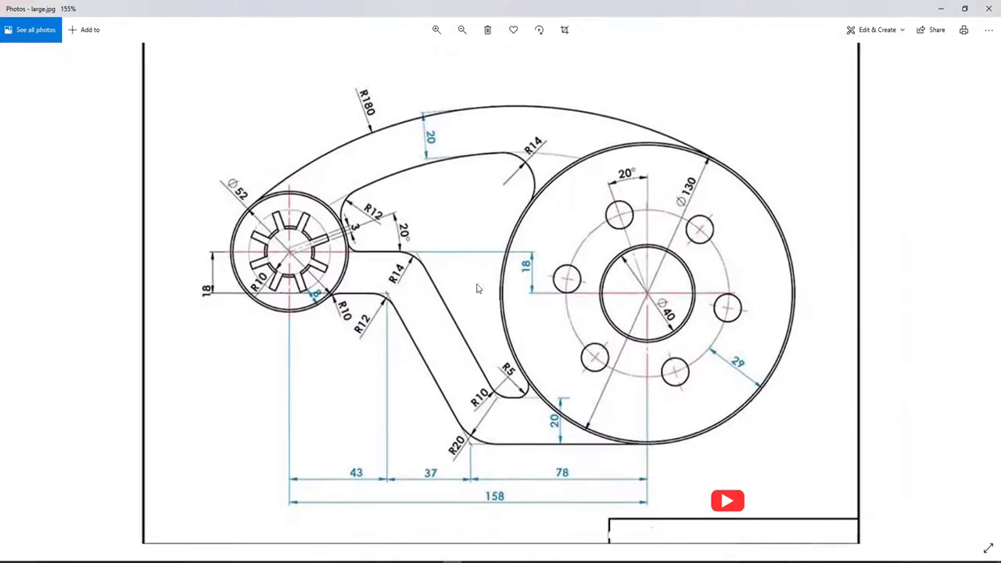
scroll(739, 417, "down", 1)
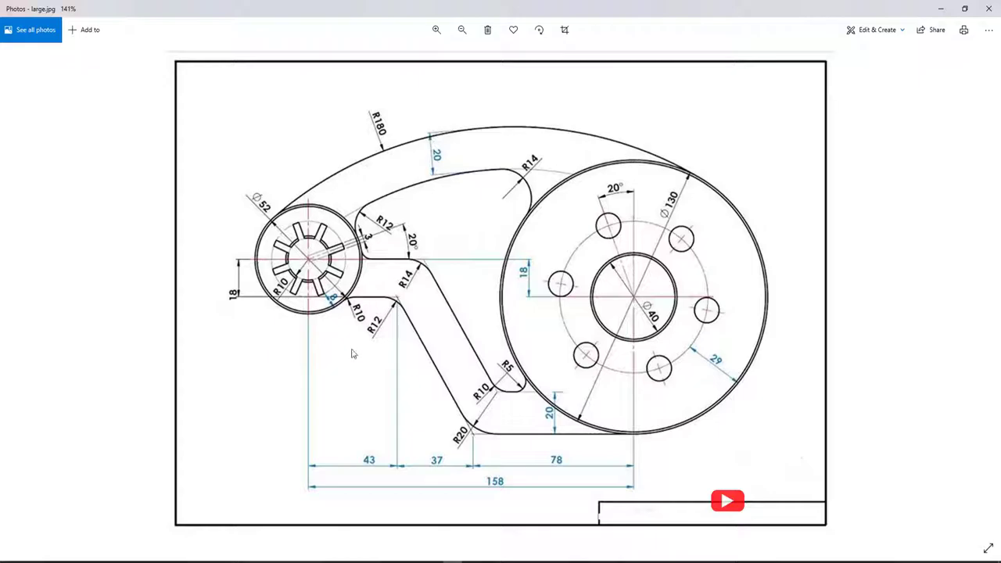
key("alt+Tab")
mouse_move(474, 293)
middle_mouse_down()
mouse_move(445, 316)
mouse_move(496, 297)
middle_mouse_up()
scroll(485, 196, "up", 1)
Step: Select the large circle to check it, then clear the selection
scroll(656, 170, "up", 3)
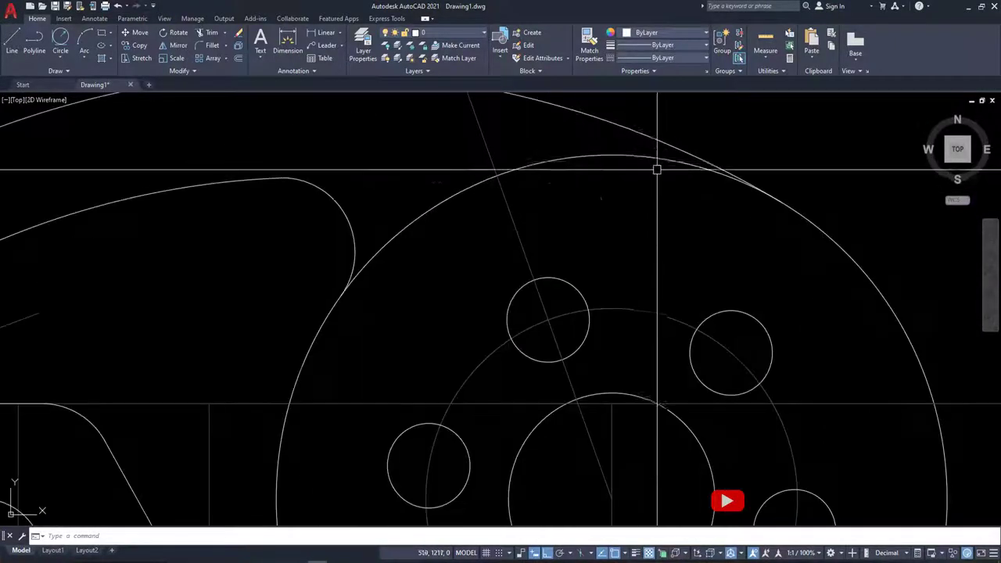
left_click(657, 170)
left_click(641, 163)
scroll(641, 163, "down", 4)
key("Escape")
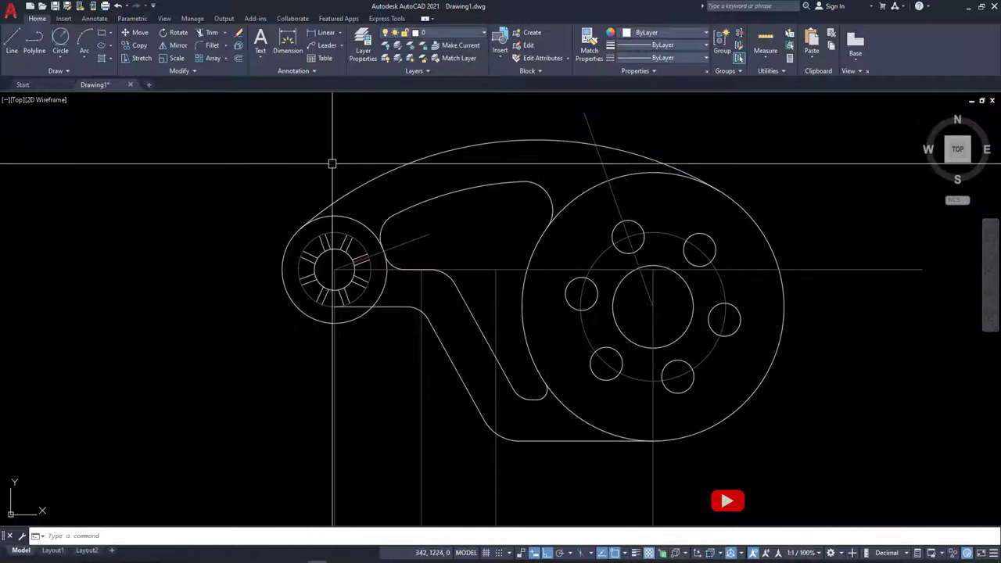
Step: Set layer 0's lineweight to 0.30 mm in Layer Properties
left_click(363, 48)
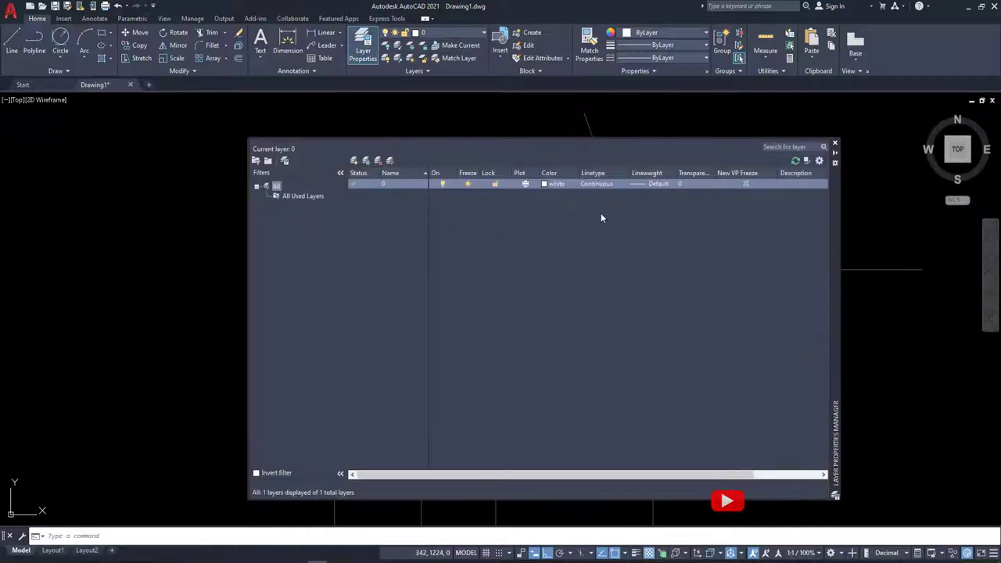
left_click(659, 184)
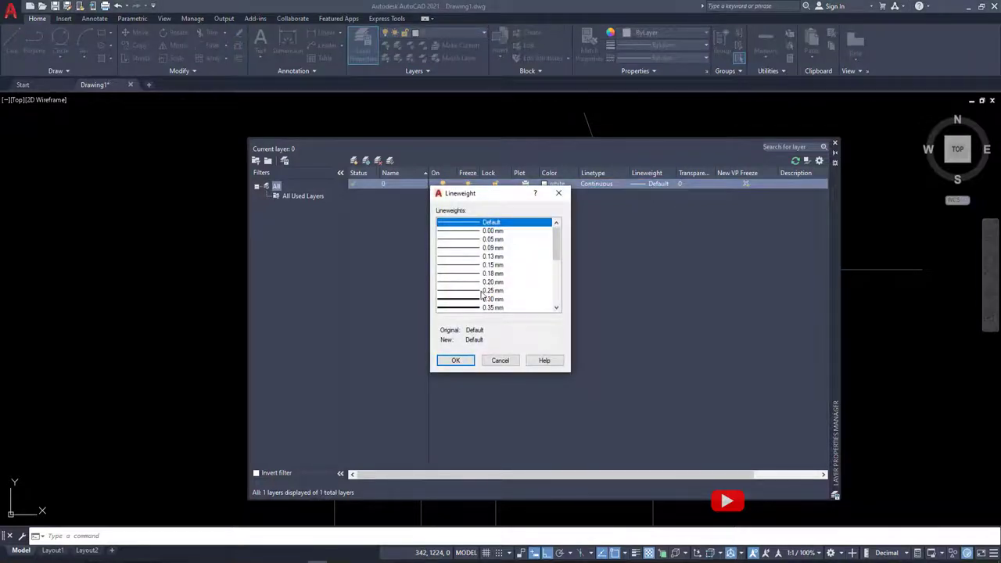
left_click(457, 361)
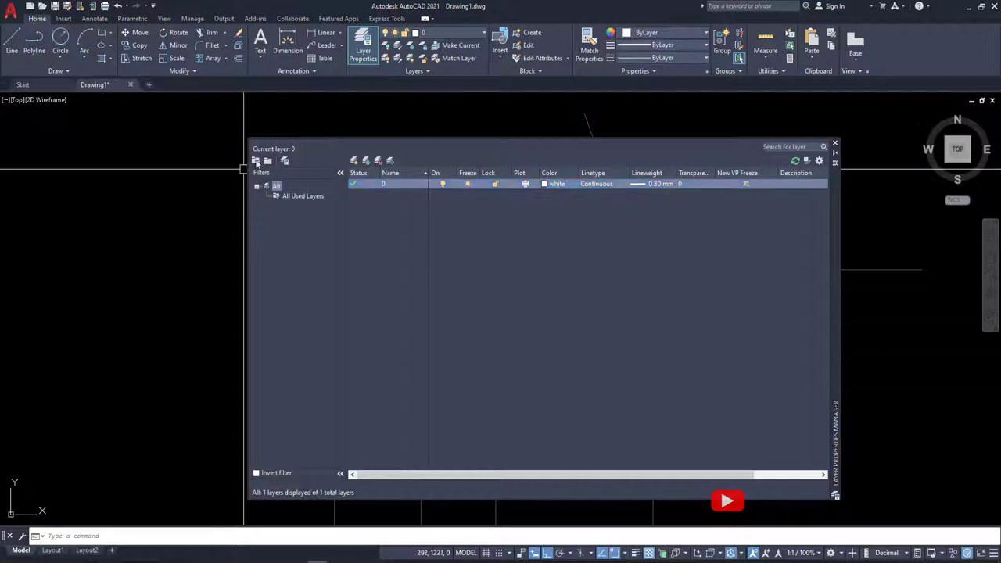
left_click(835, 147)
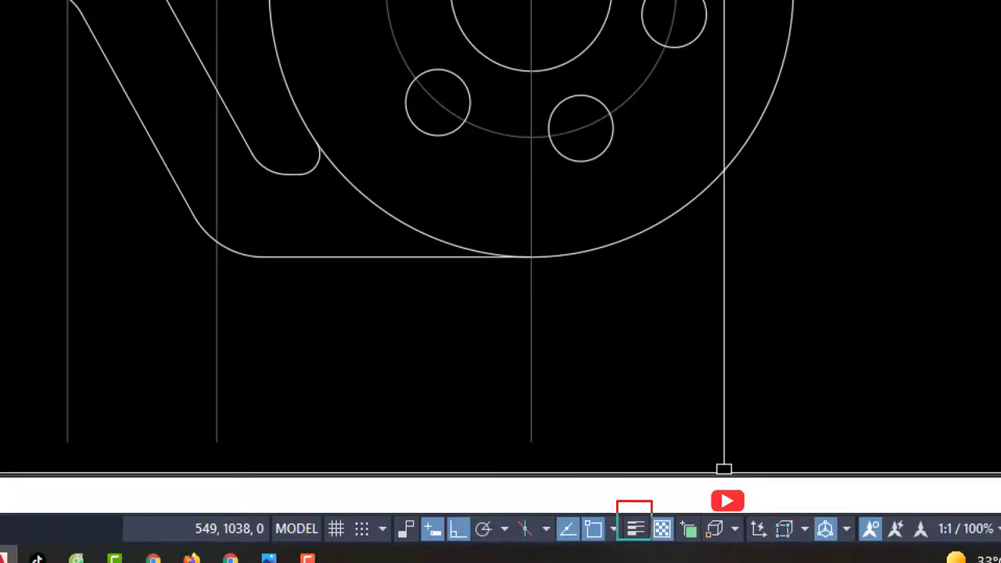
left_click(634, 528)
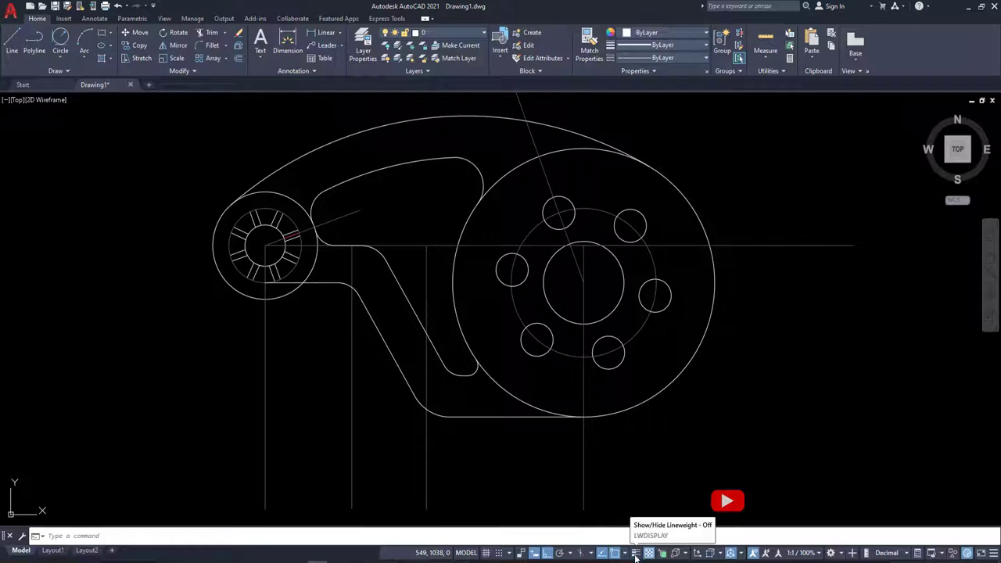
Step: Turn on lineweight display and centre the view on the large circle
left_click(634, 555)
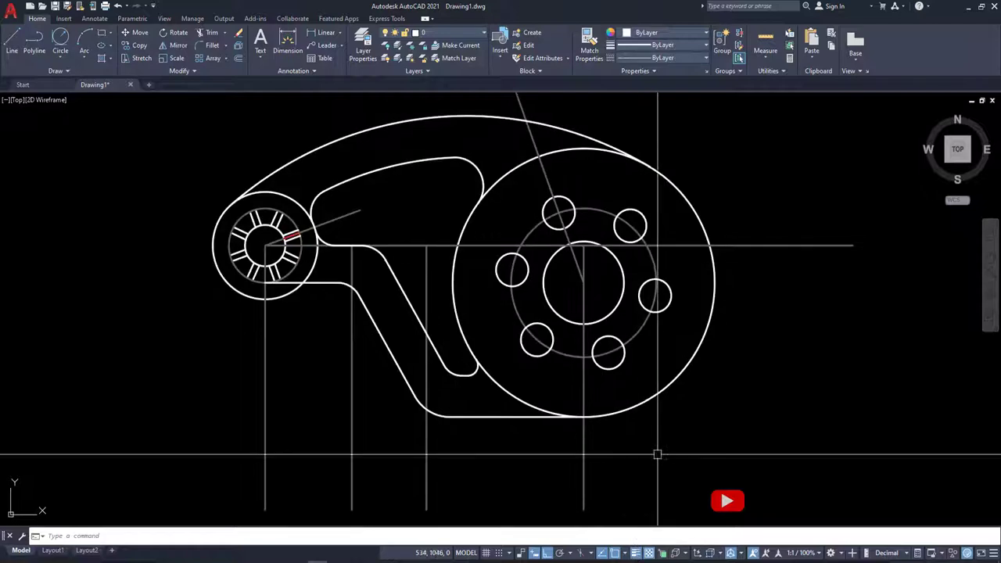
scroll(670, 347, "down", 2)
scroll(726, 297, "up", 4)
scroll(742, 203, "up", 3)
scroll(741, 203, "up", 2)
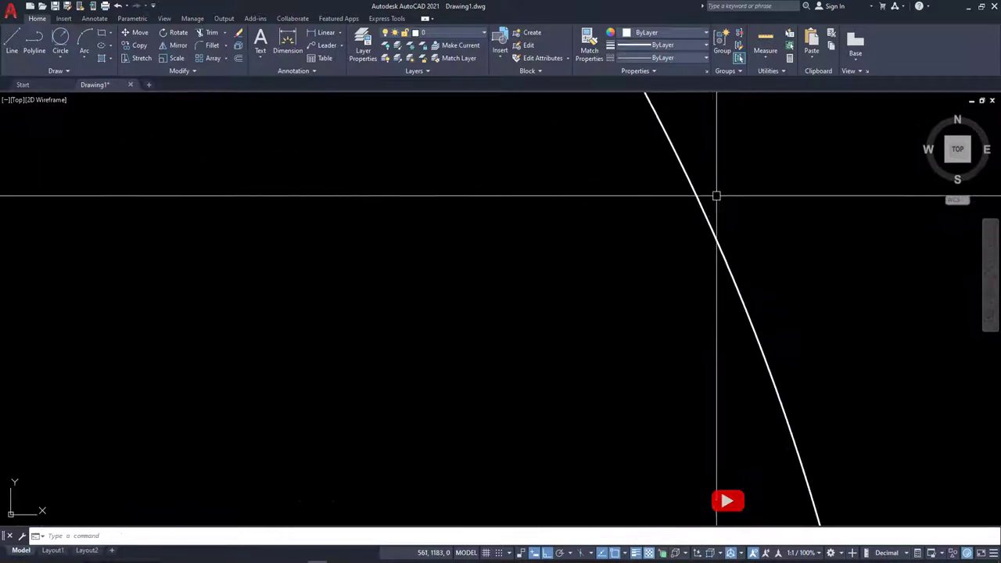
scroll(719, 226, "down", 6)
scroll(719, 215, "up", 2)
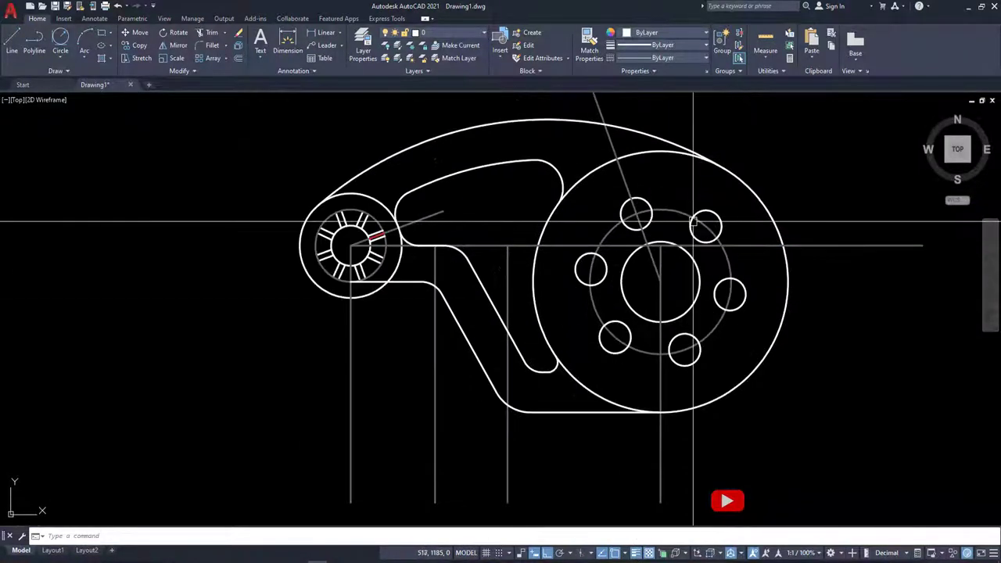
middle_click_drag(704, 235, 641, 252)
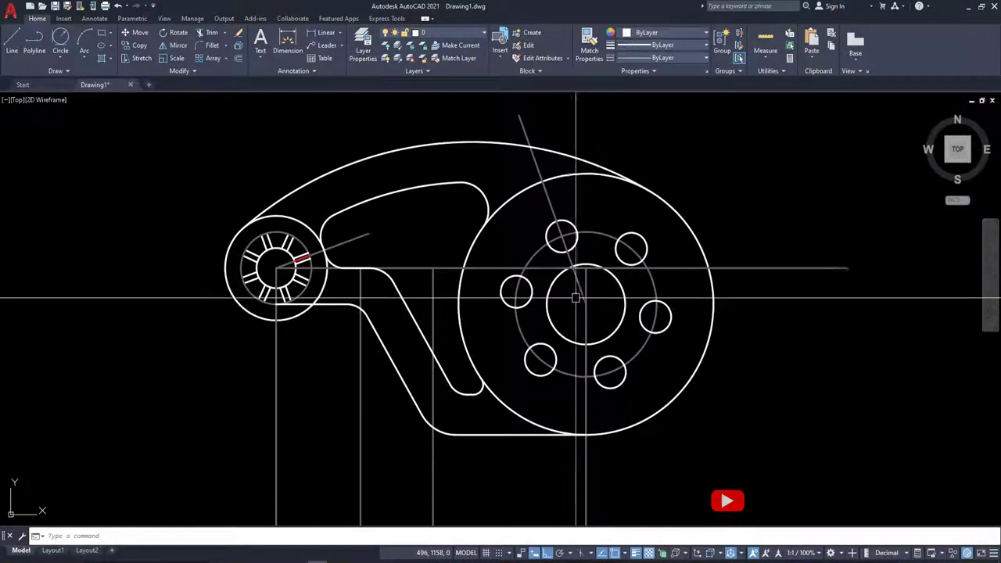
middle_click_drag(586, 306, 586, 266)
Step: Inspect the horizontal centre polyline in the Properties palette, then close the palette
key("ctrl+1")
left_click(688, 238)
left_click(688, 238)
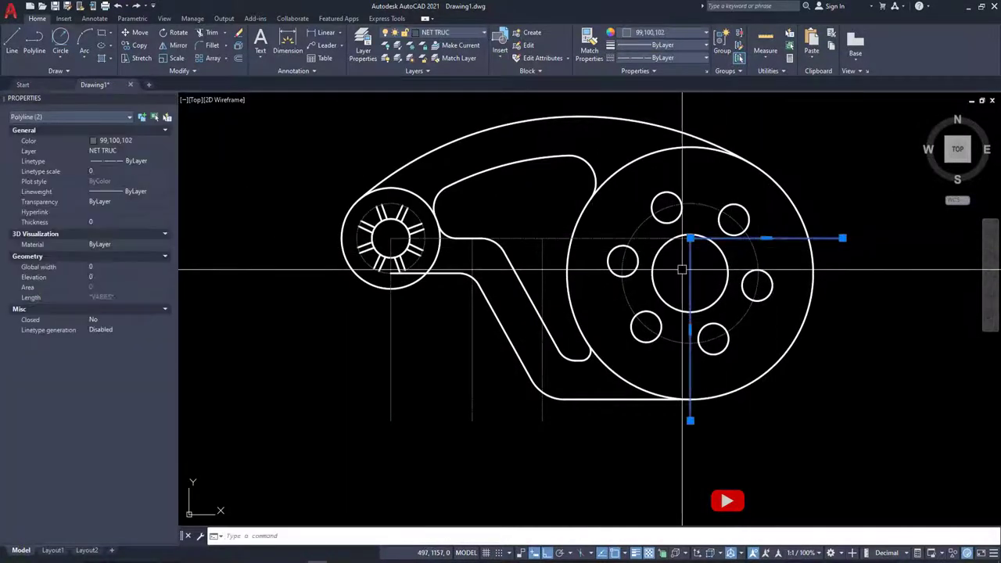
key("Escape")
scroll(467, 353, "down", 5)
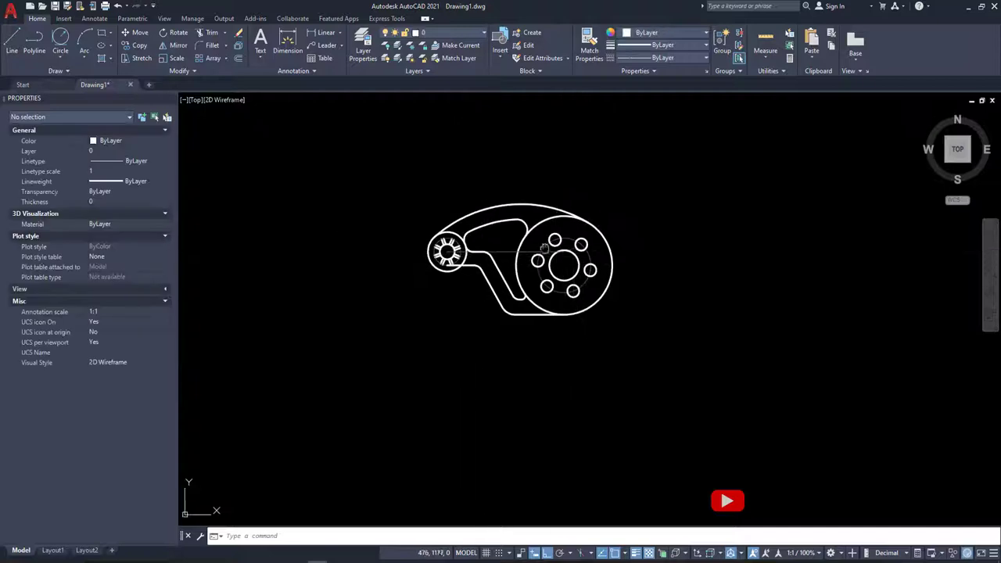
scroll(469, 201, "up", 3)
left_click(476, 250)
left_click(628, 281)
scroll(628, 281, "up", 3)
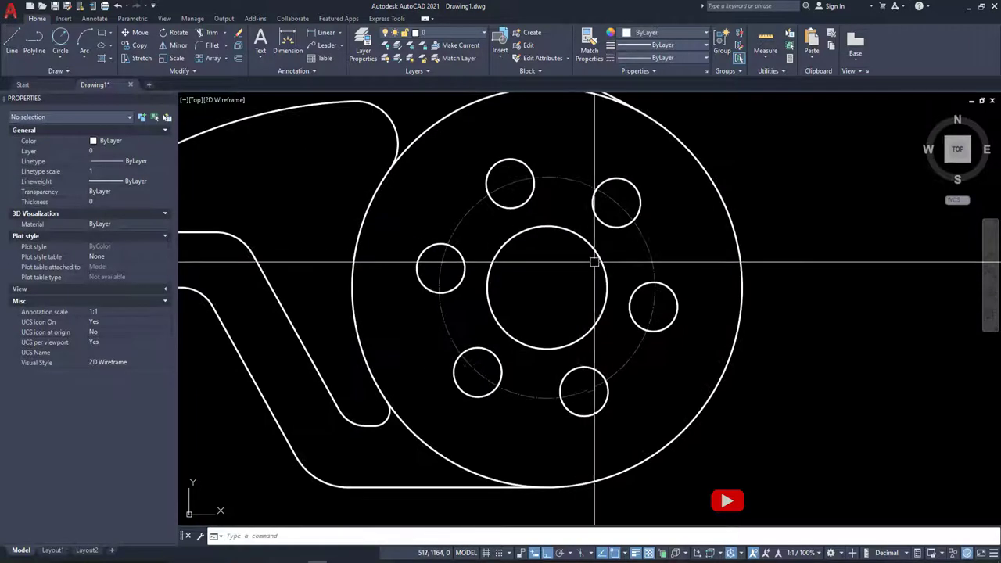
middle_click_drag(597, 261, 755, 286)
scroll(787, 320, "down", 2)
middle_click_drag(787, 320, 678, 305)
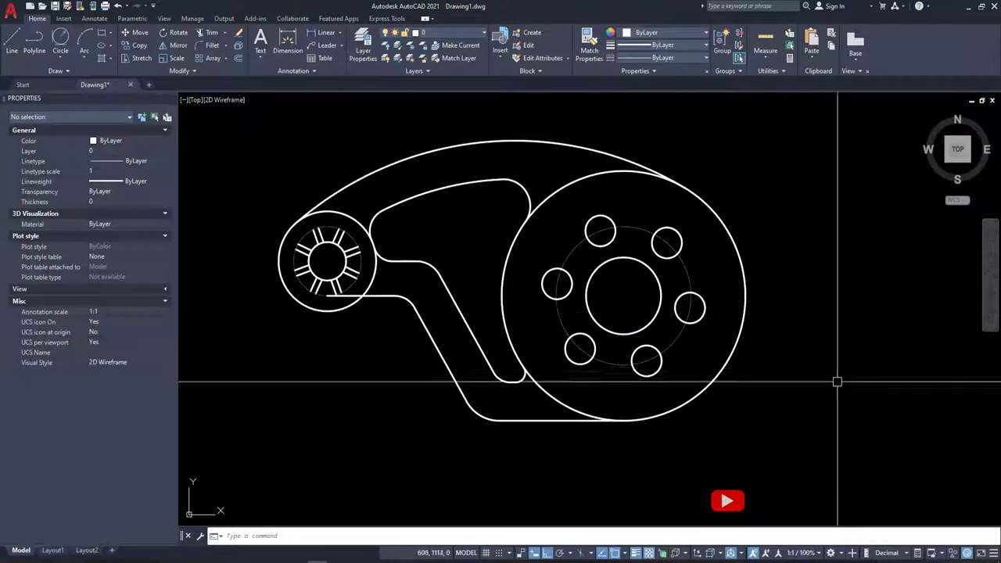
left_click(168, 97)
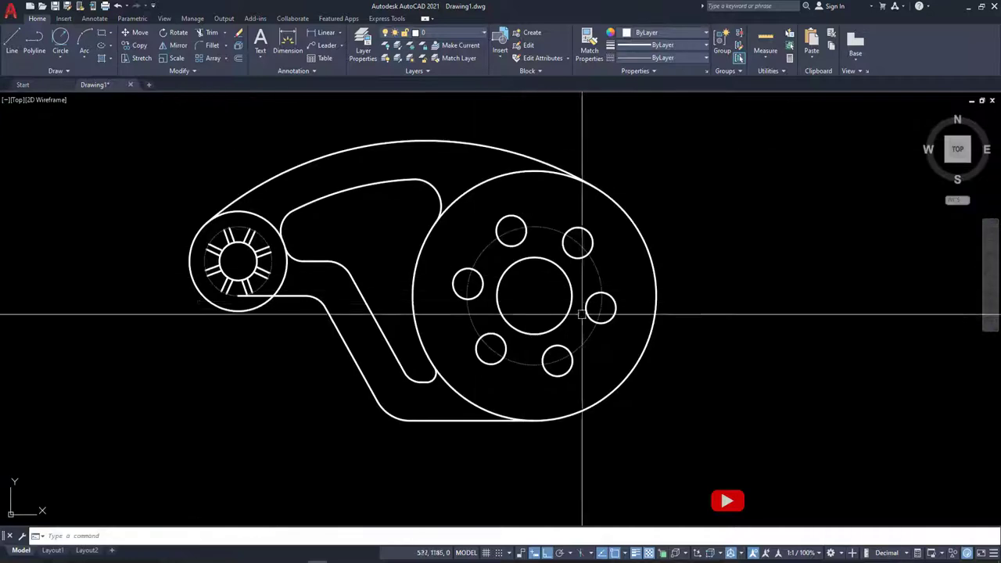
Step: Look over the thick-lined part, then bring up the reference image
scroll(585, 335, "up", 2)
scroll(585, 335, "down", 2)
middle_click_drag(586, 335, 685, 338)
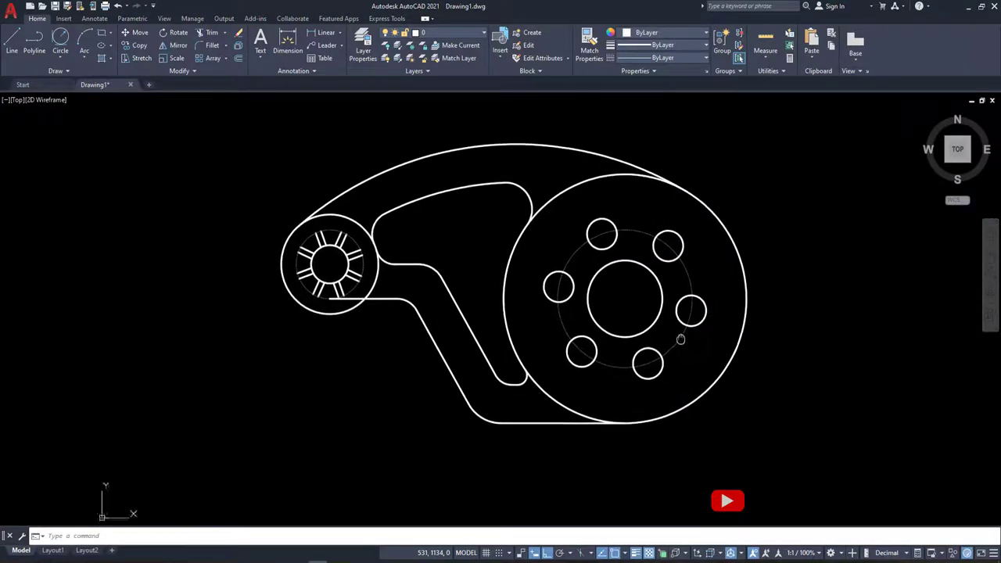
scroll(391, 383, "up", 3)
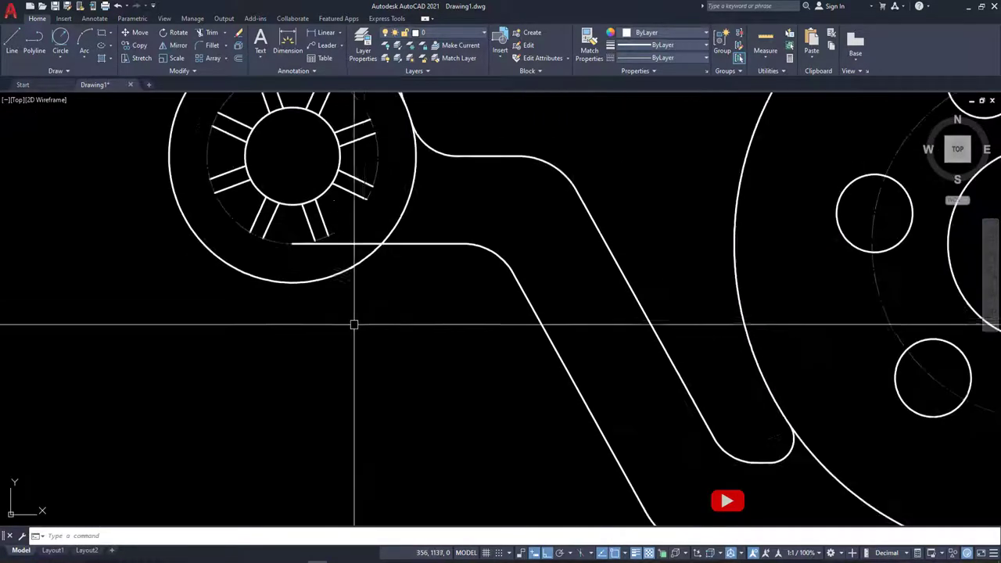
scroll(431, 283, "down", 1)
scroll(431, 283, "down", 2)
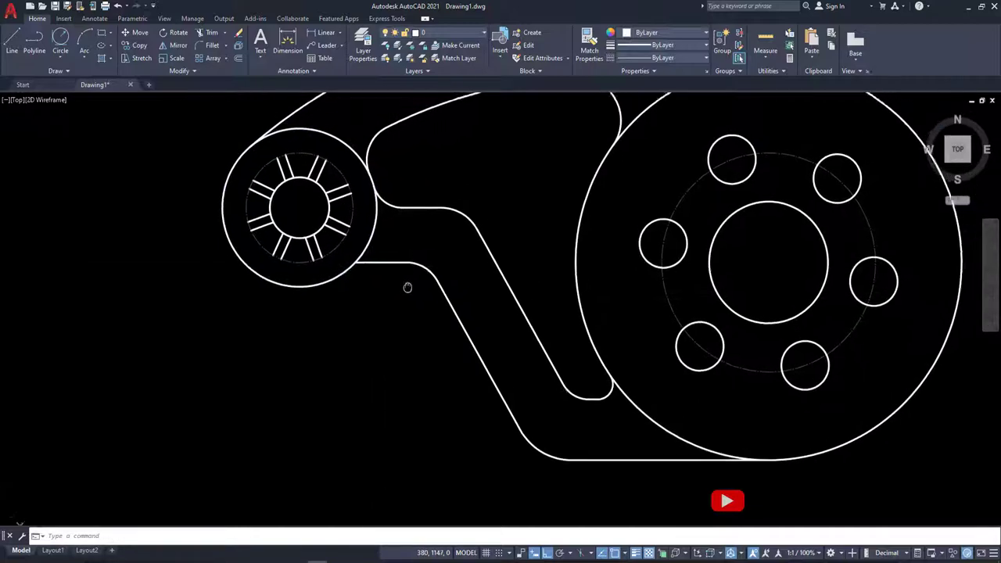
scroll(407, 286, "down", 2)
key("alt+Tab")
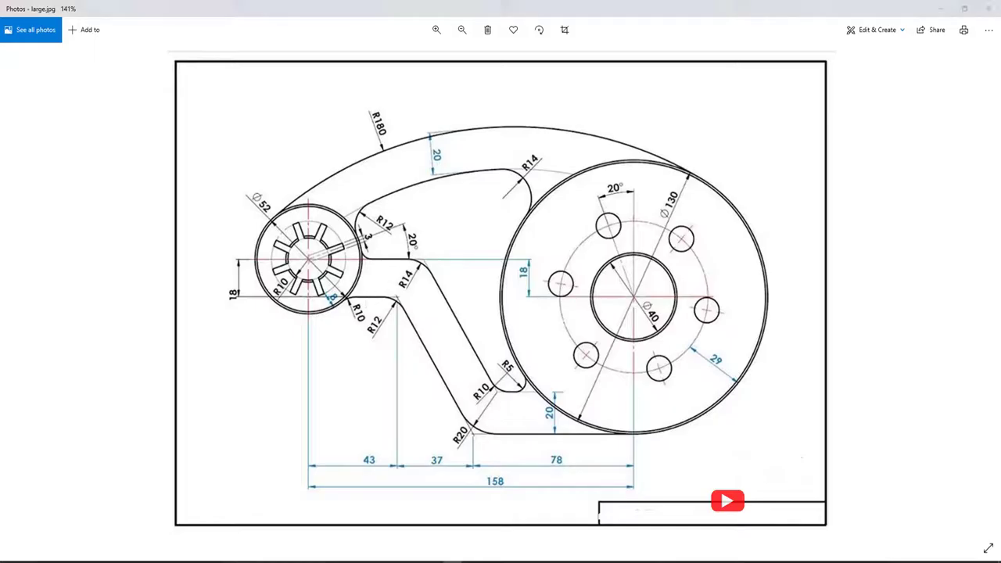
Step: Return to AutoCAD and centre the finished thick-lined lever bracket
key("alt+Tab")
middle_click_drag(576, 224, 608, 235)
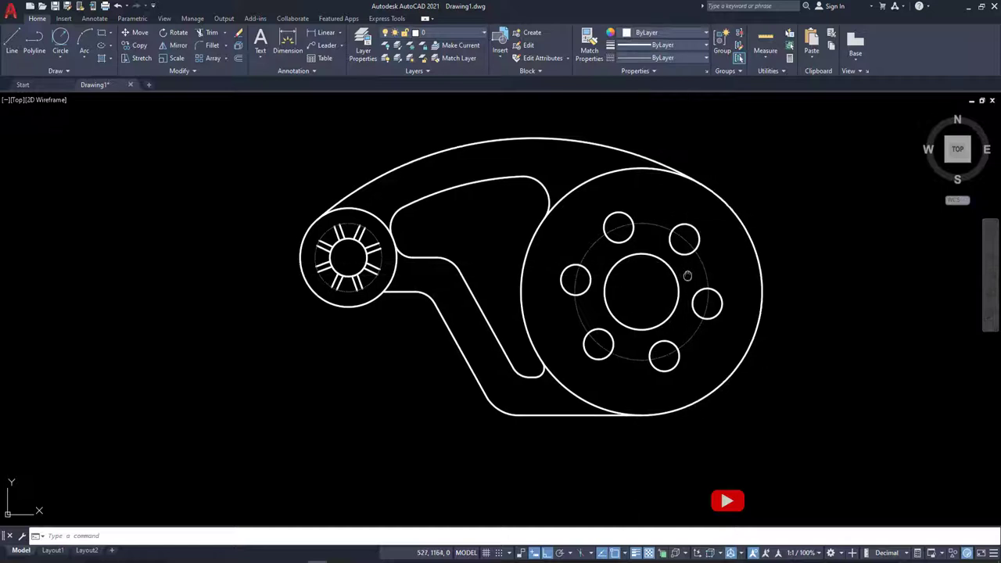
middle_click_drag(688, 276, 676, 275)
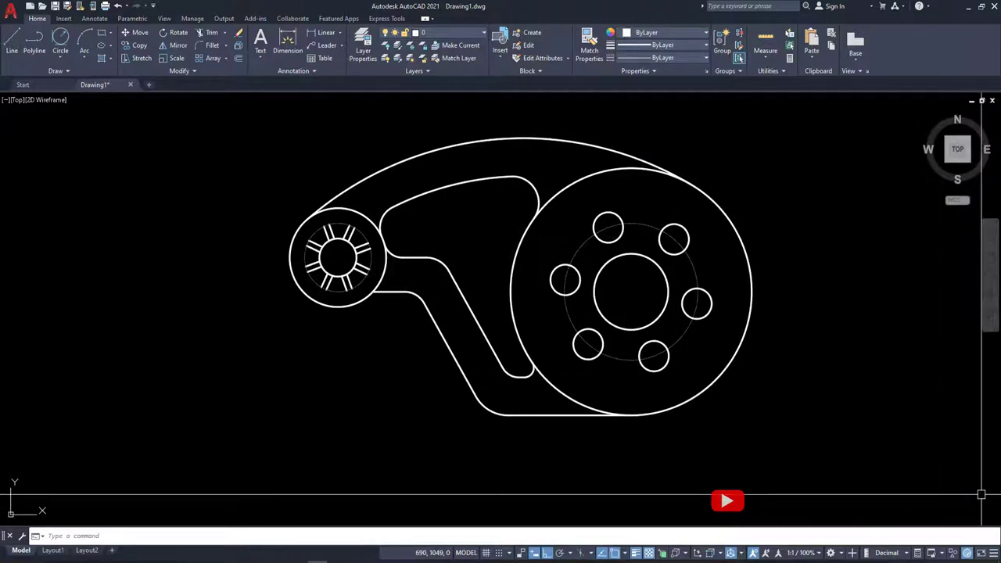